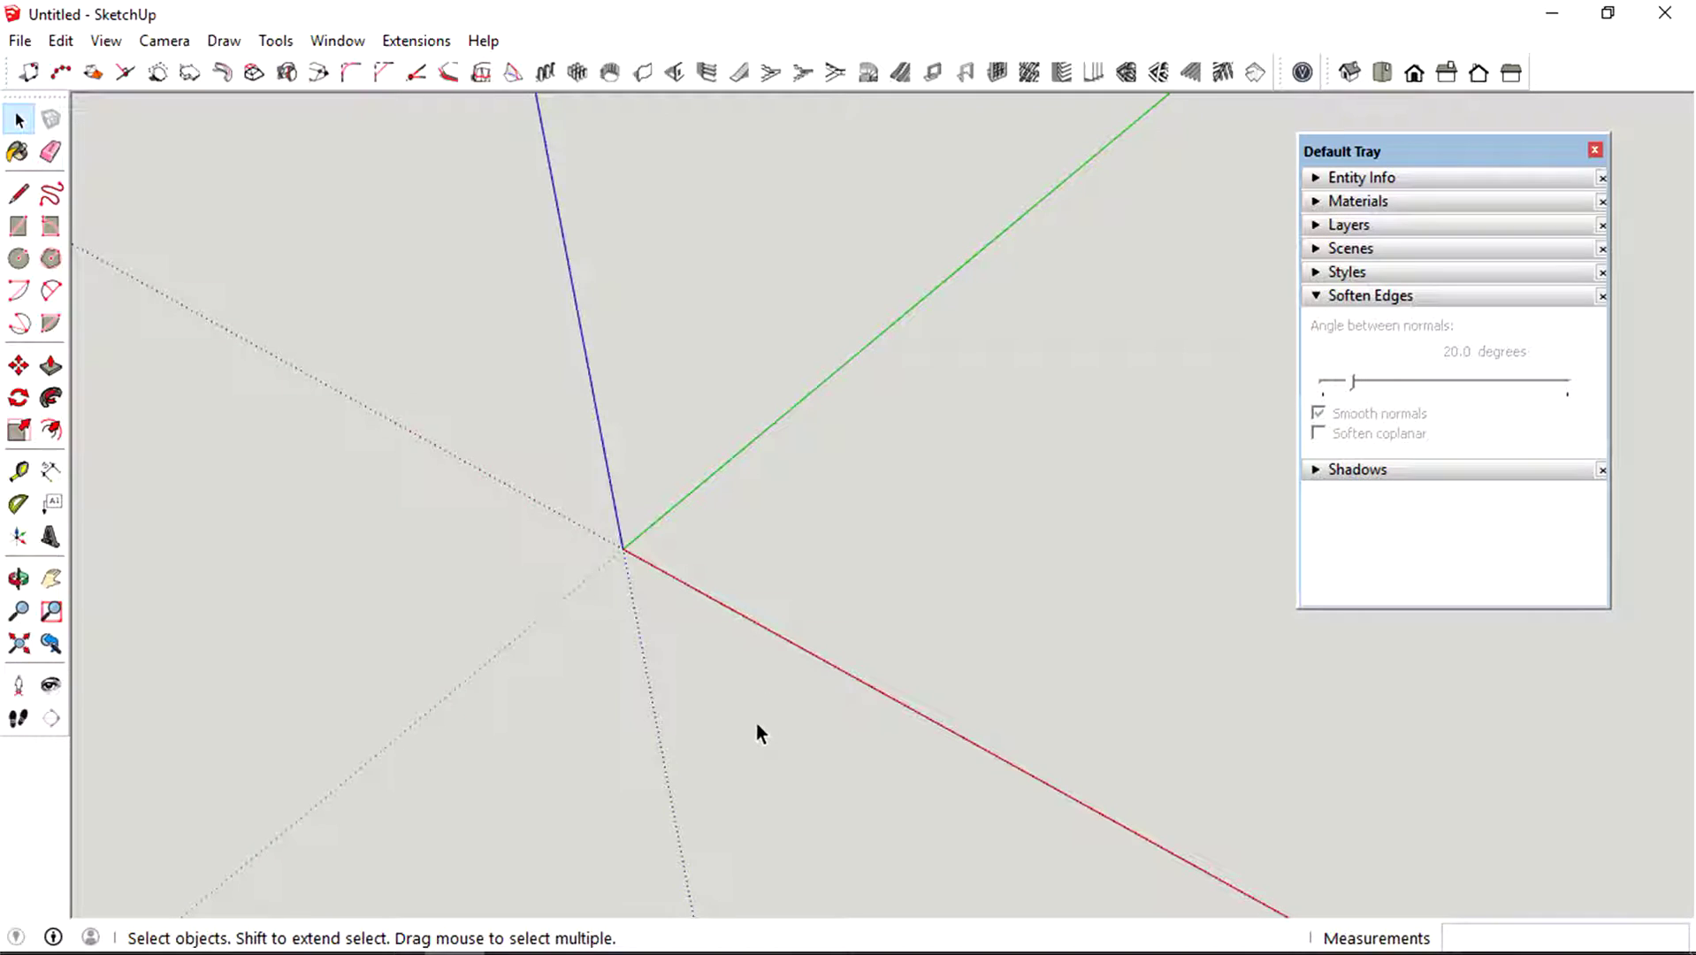
- Draw a line about 8130 mm long from a point on the red axis, parallel to the green axis
{"action": "middle_click_drag", "start_coordinate": [757, 732], "coordinate": [707, 705]}
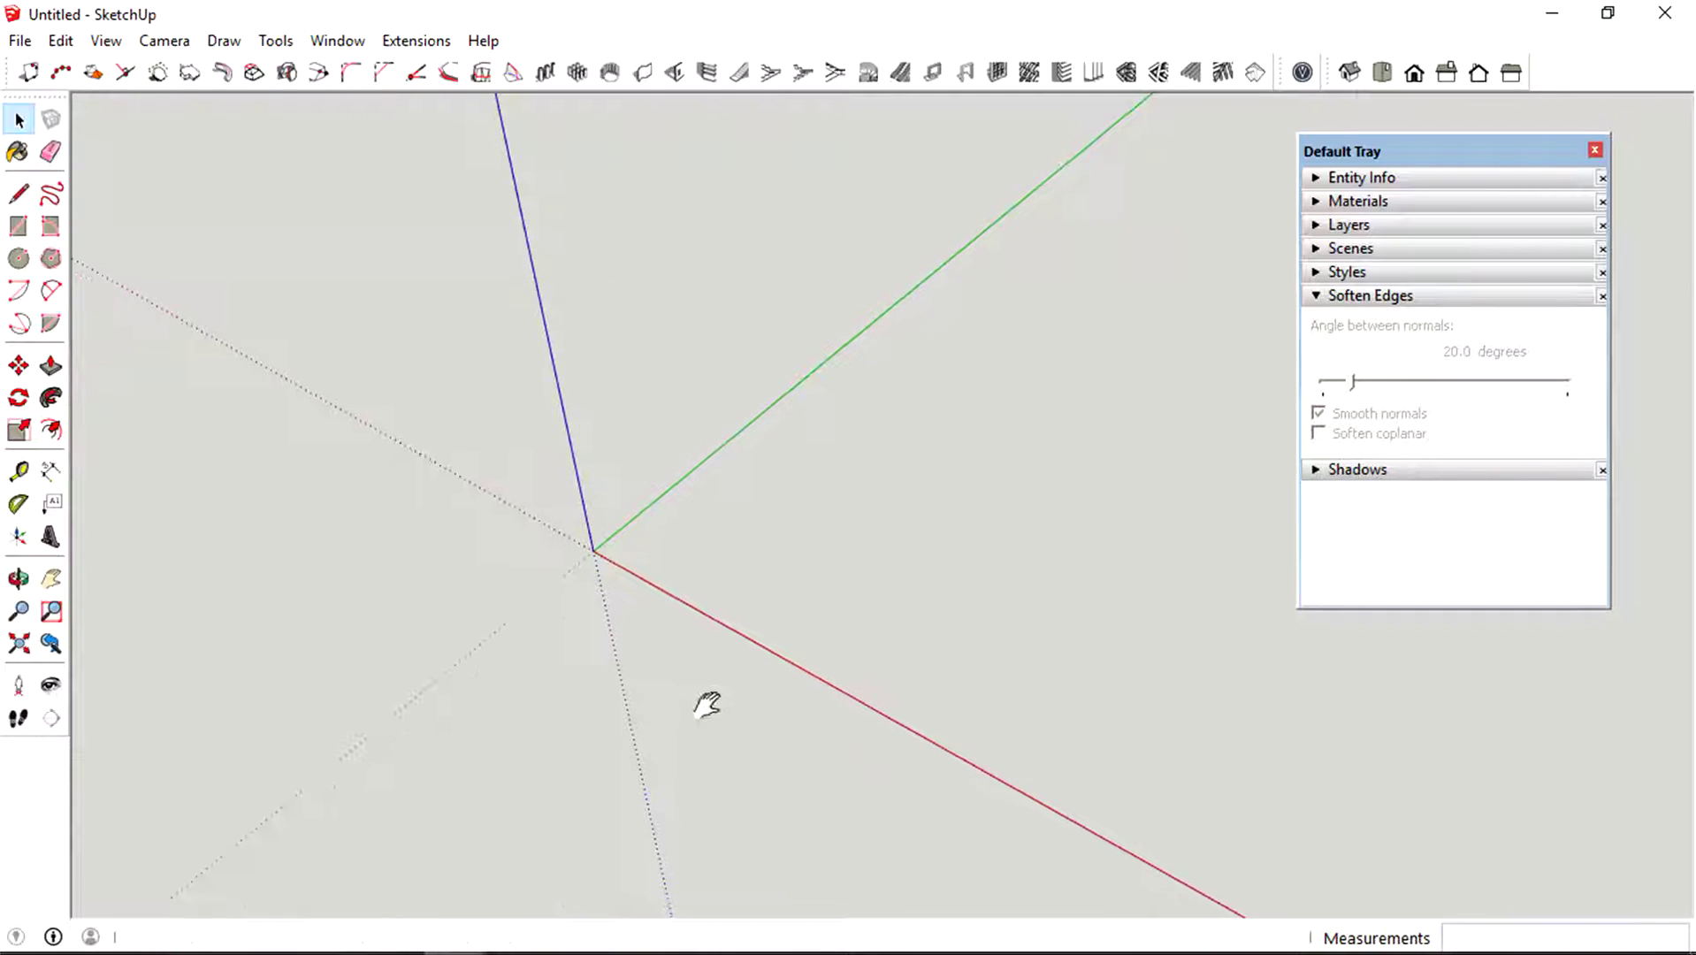
{"action": "key", "text": "l"}
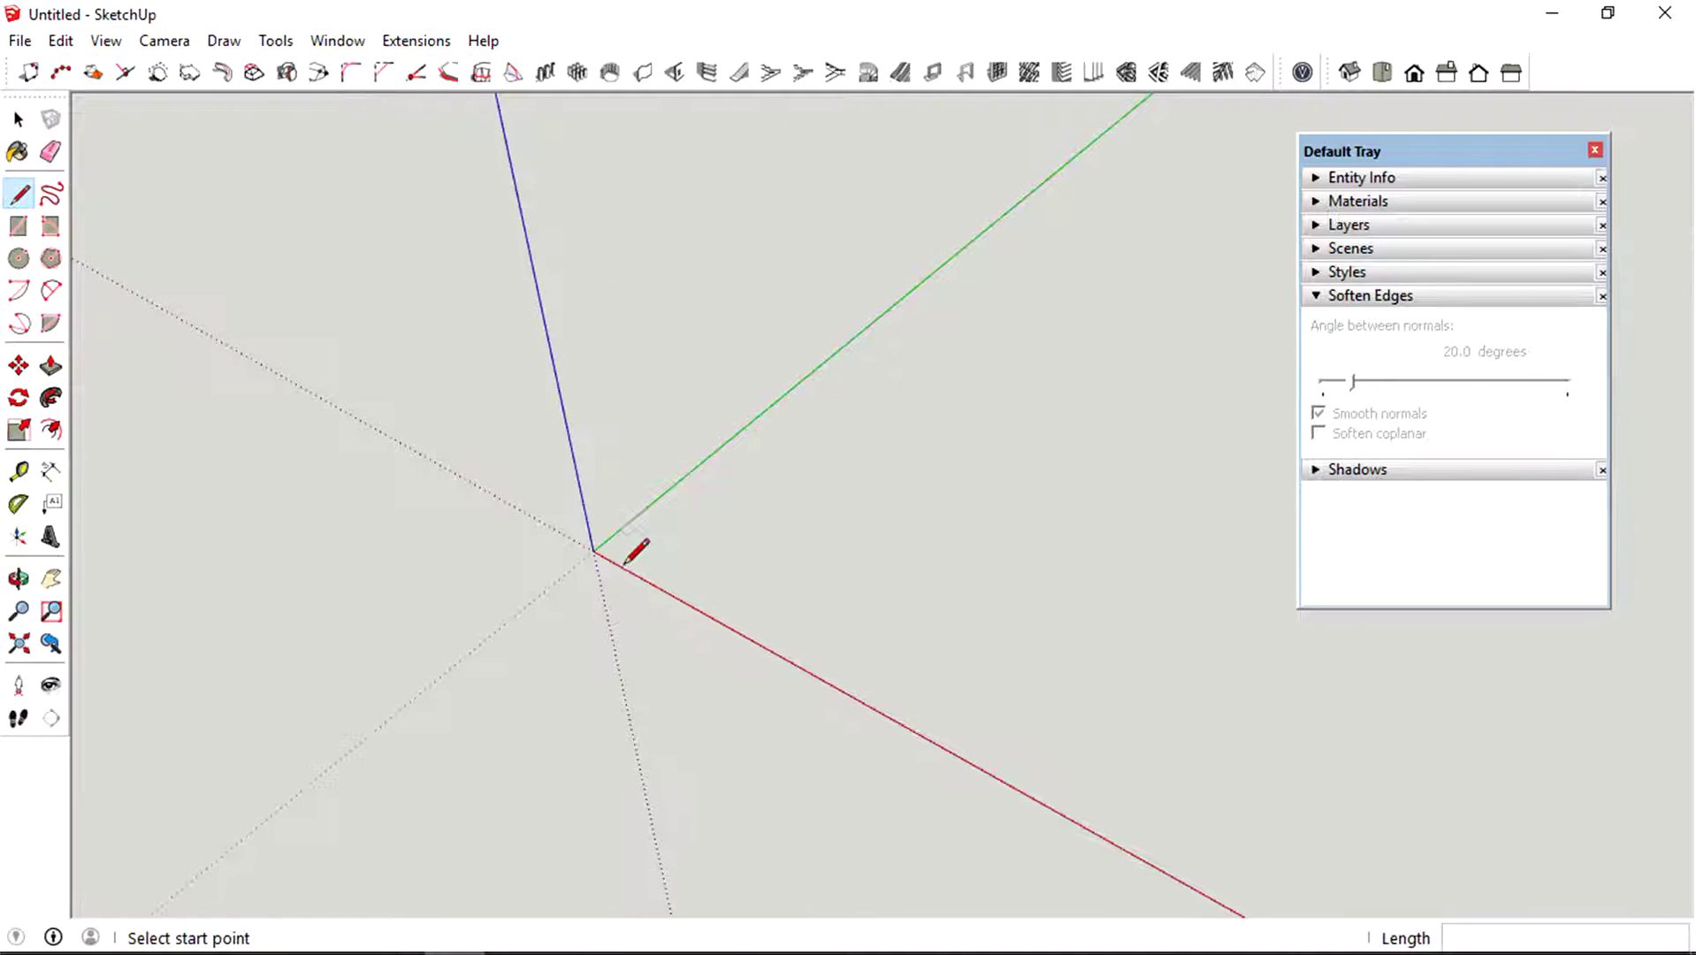
{"action": "left_click", "coordinate": [703, 612]}
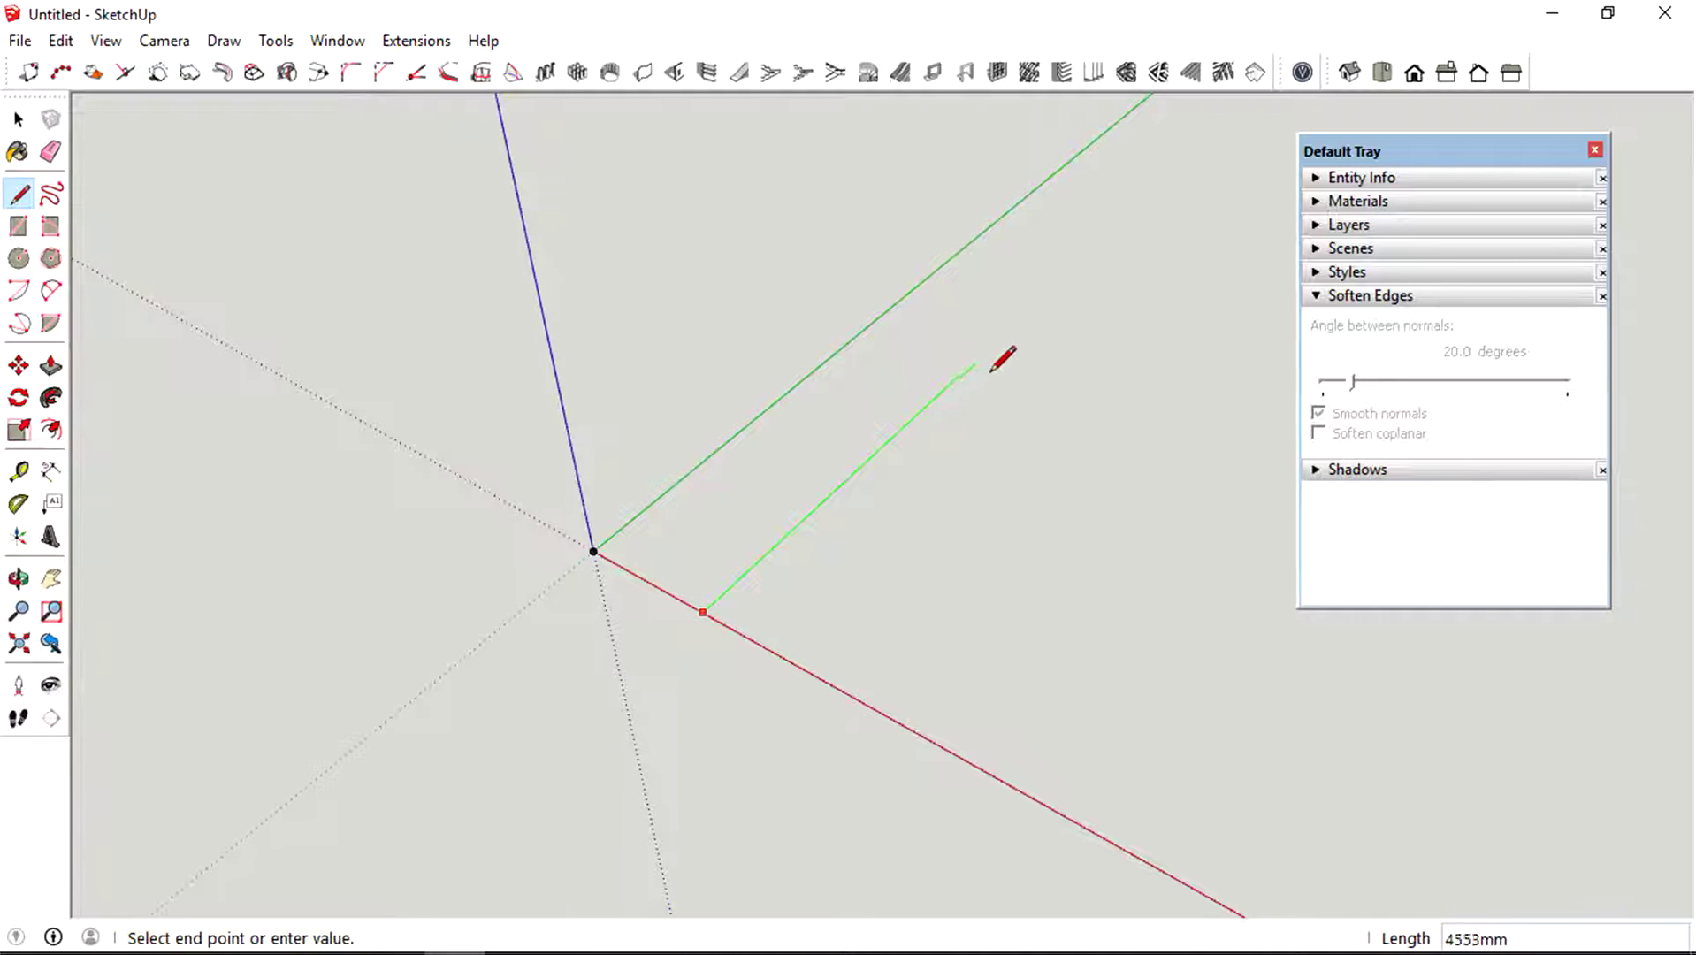
{"action": "middle_click_drag", "start_coordinate": [997, 366], "coordinate": [836, 473]}
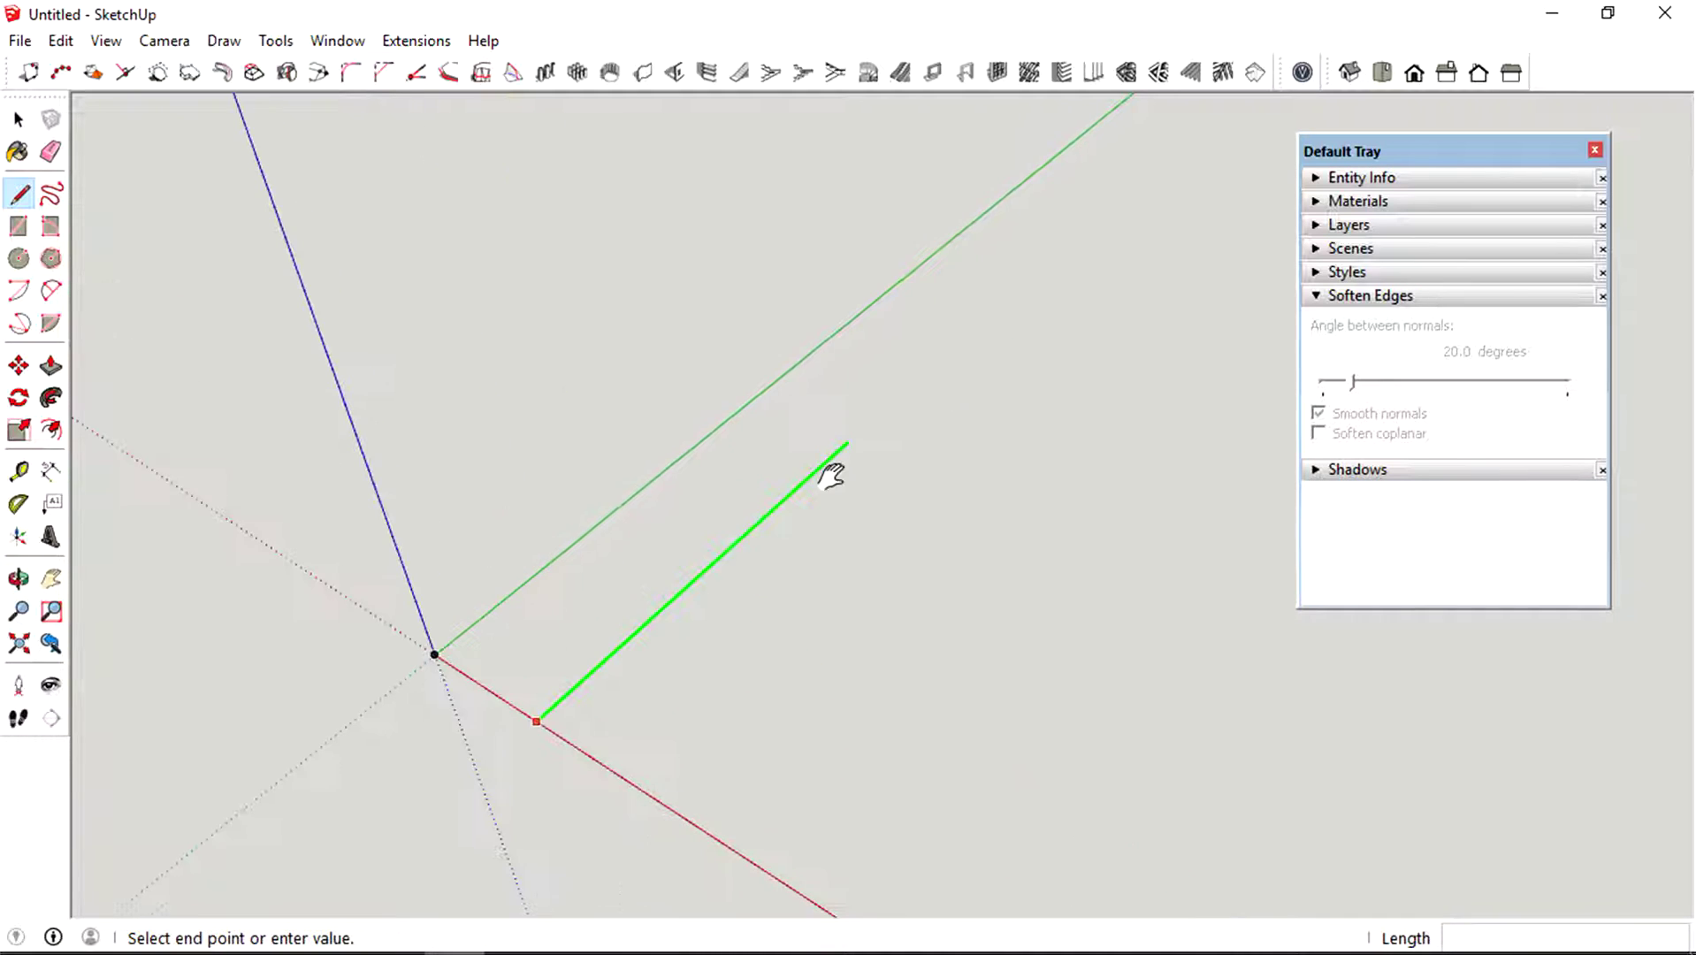
{"action": "left_click", "coordinate": [1016, 292]}
{"action": "key", "text": "space"}
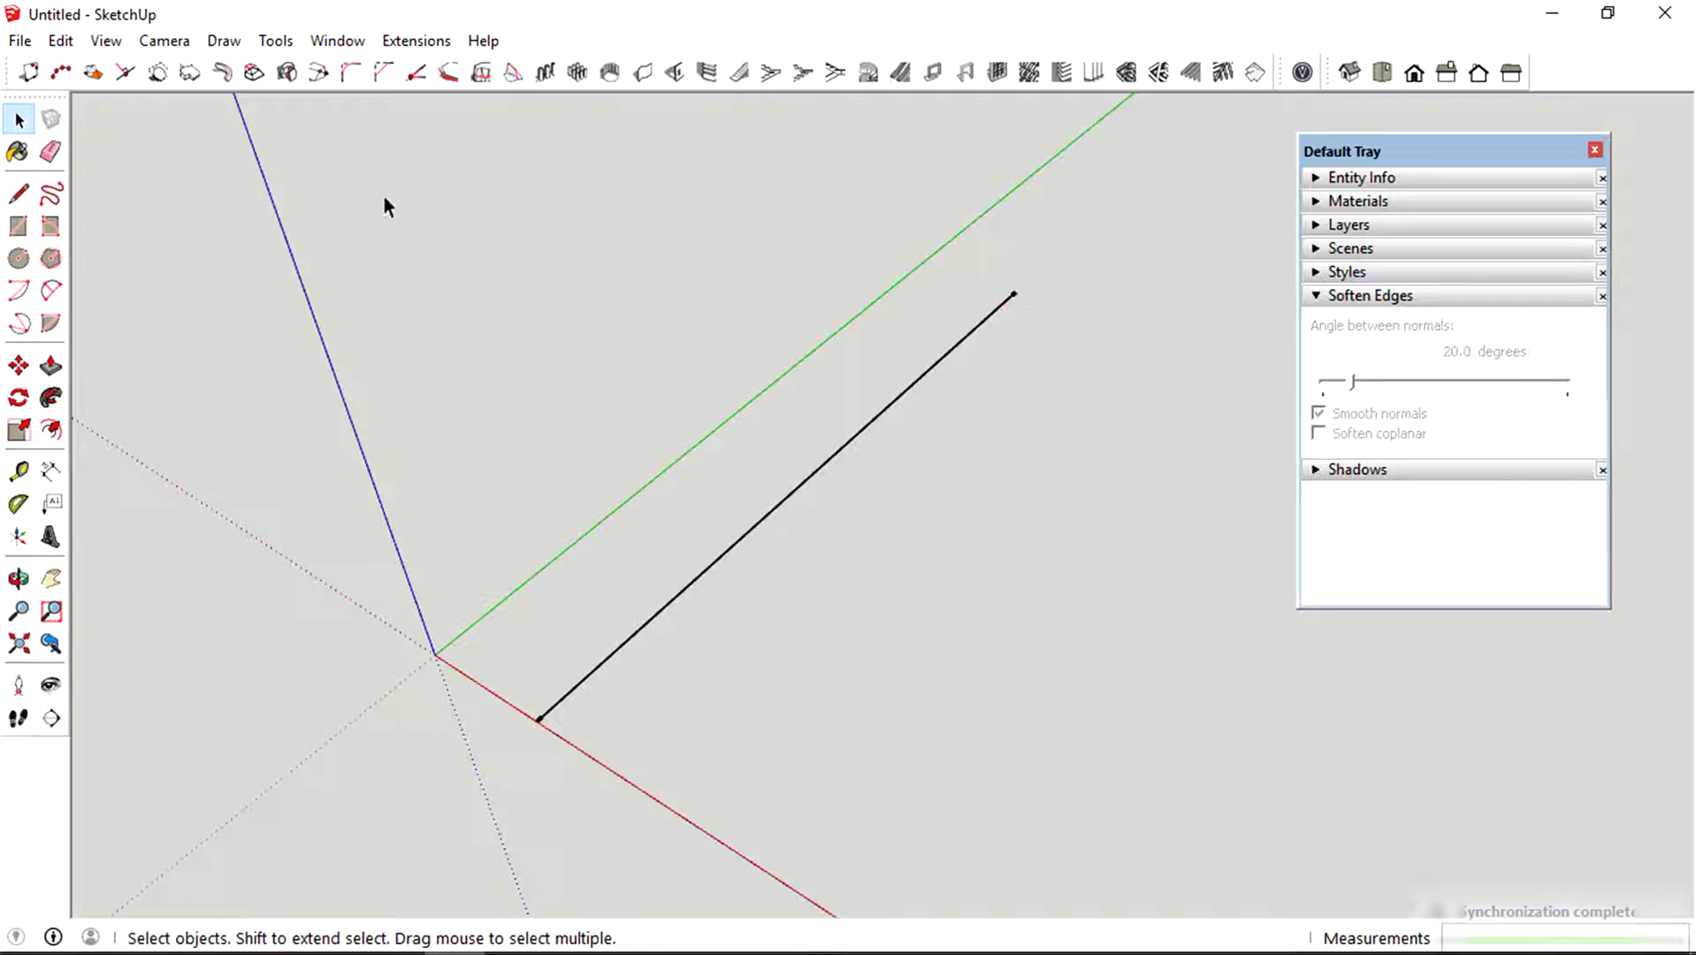
- Divide the line into 10 evenly distributed segments with points placed at both ends
{"action": "left_click", "coordinate": [61, 72]}
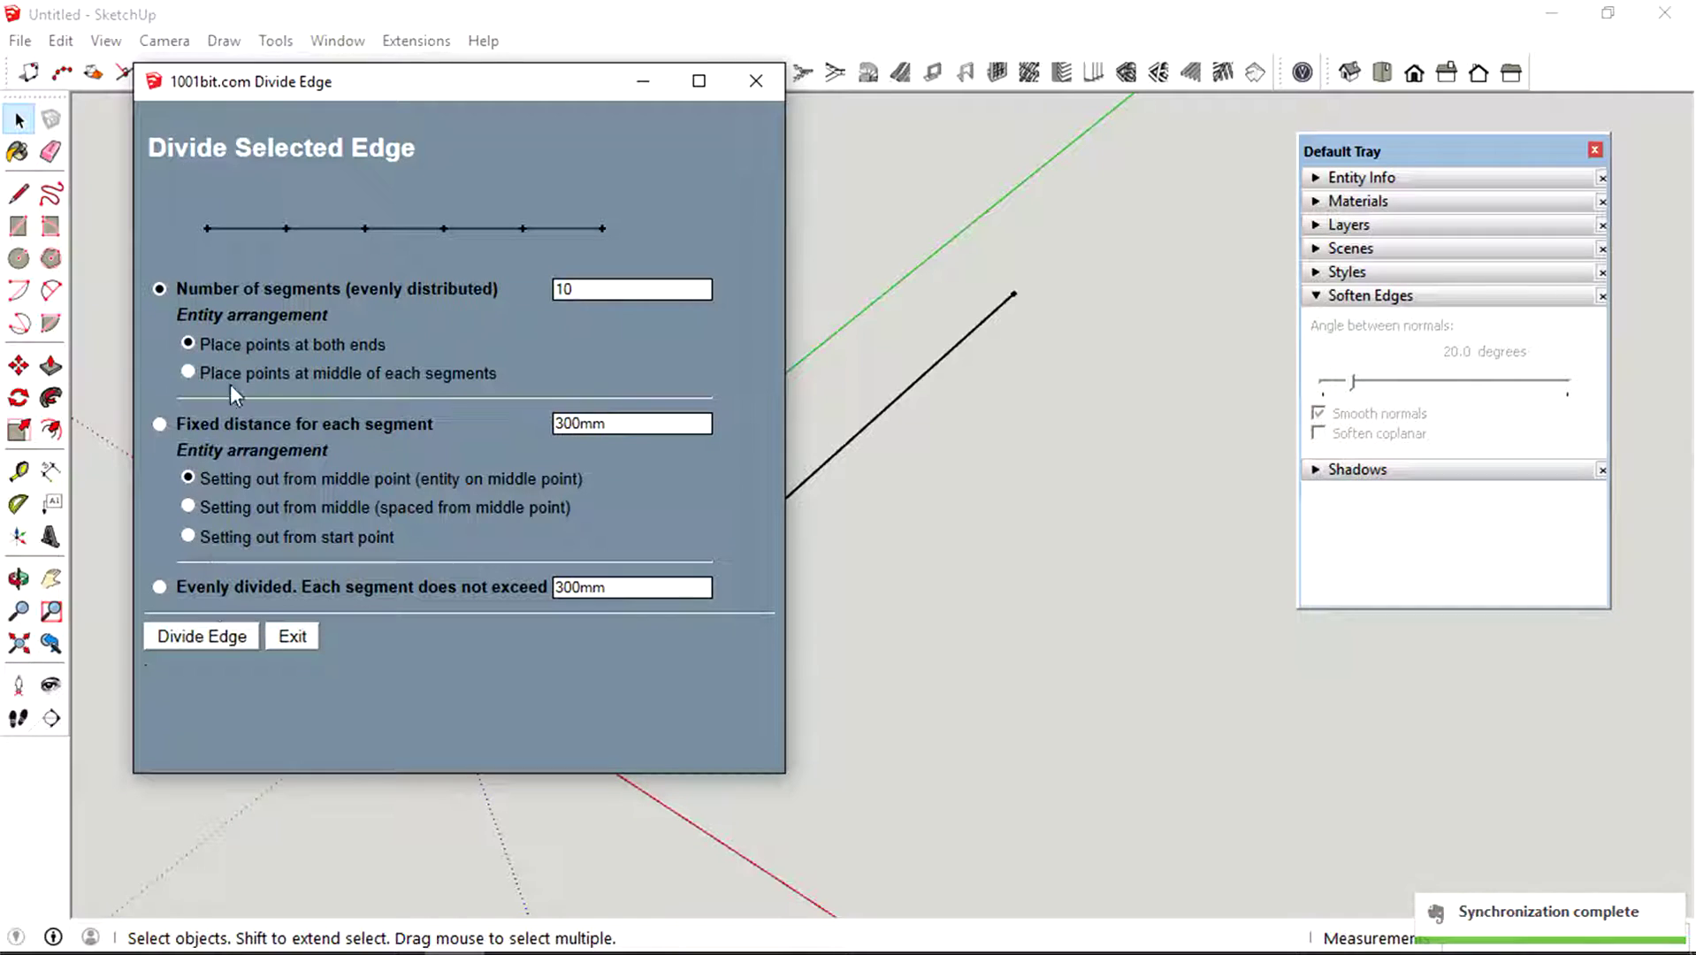
{"action": "left_click", "coordinate": [210, 635]}
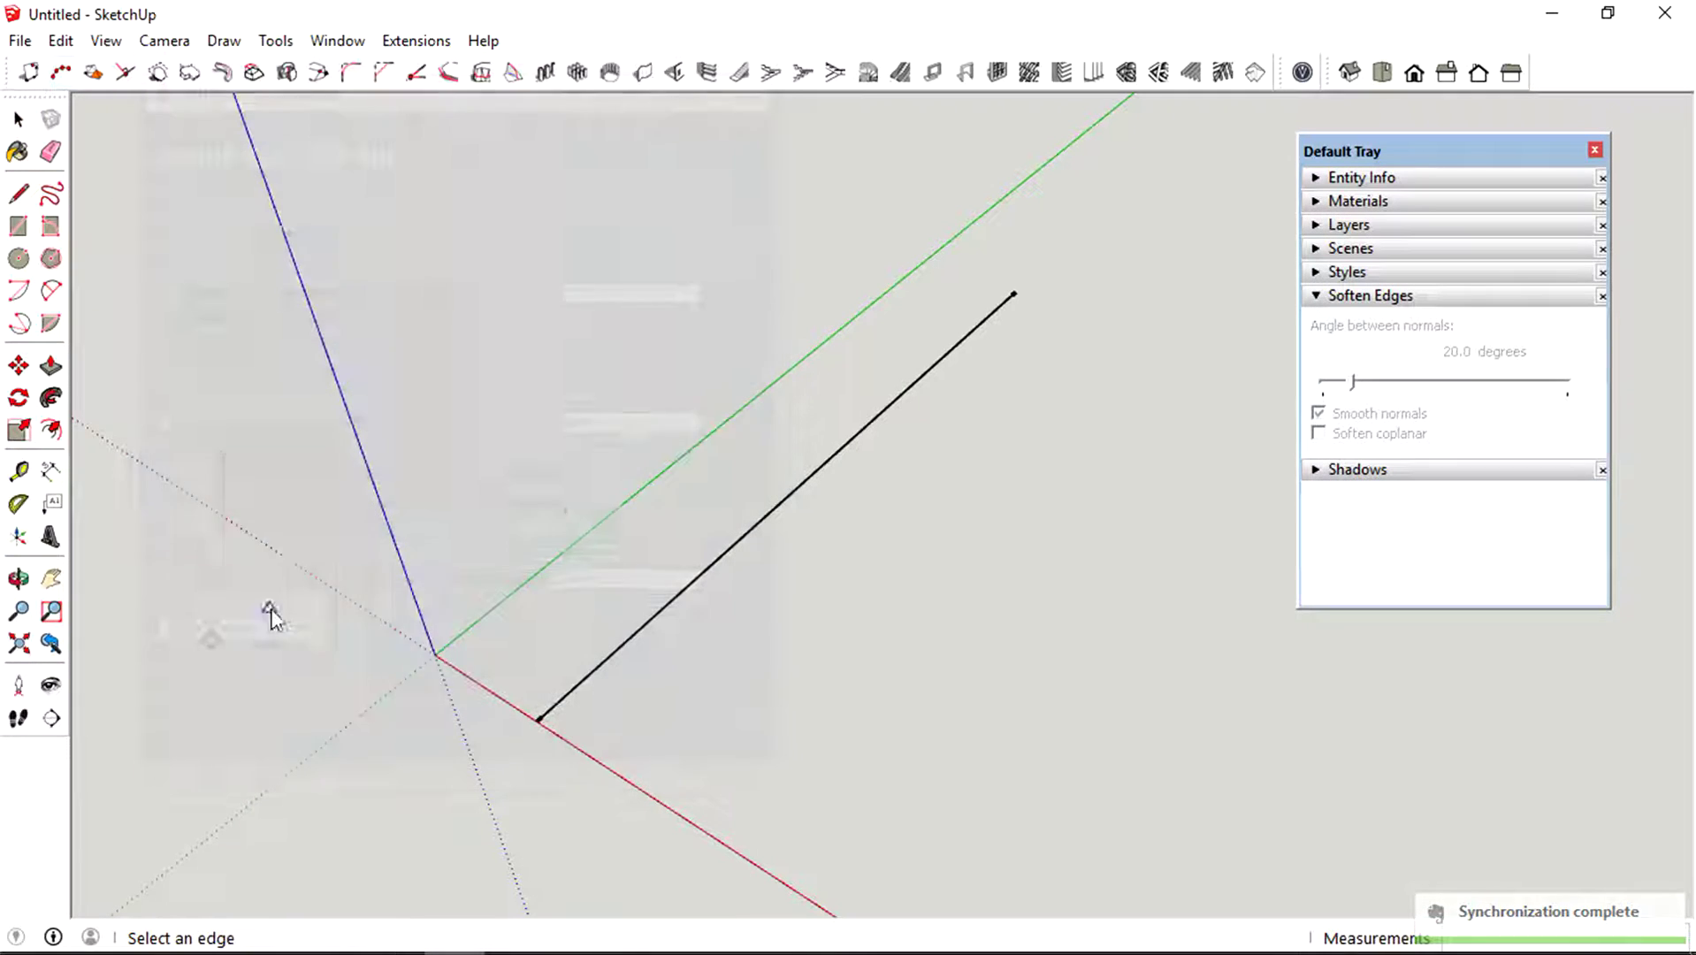
{"action": "left_click", "coordinate": [717, 572]}
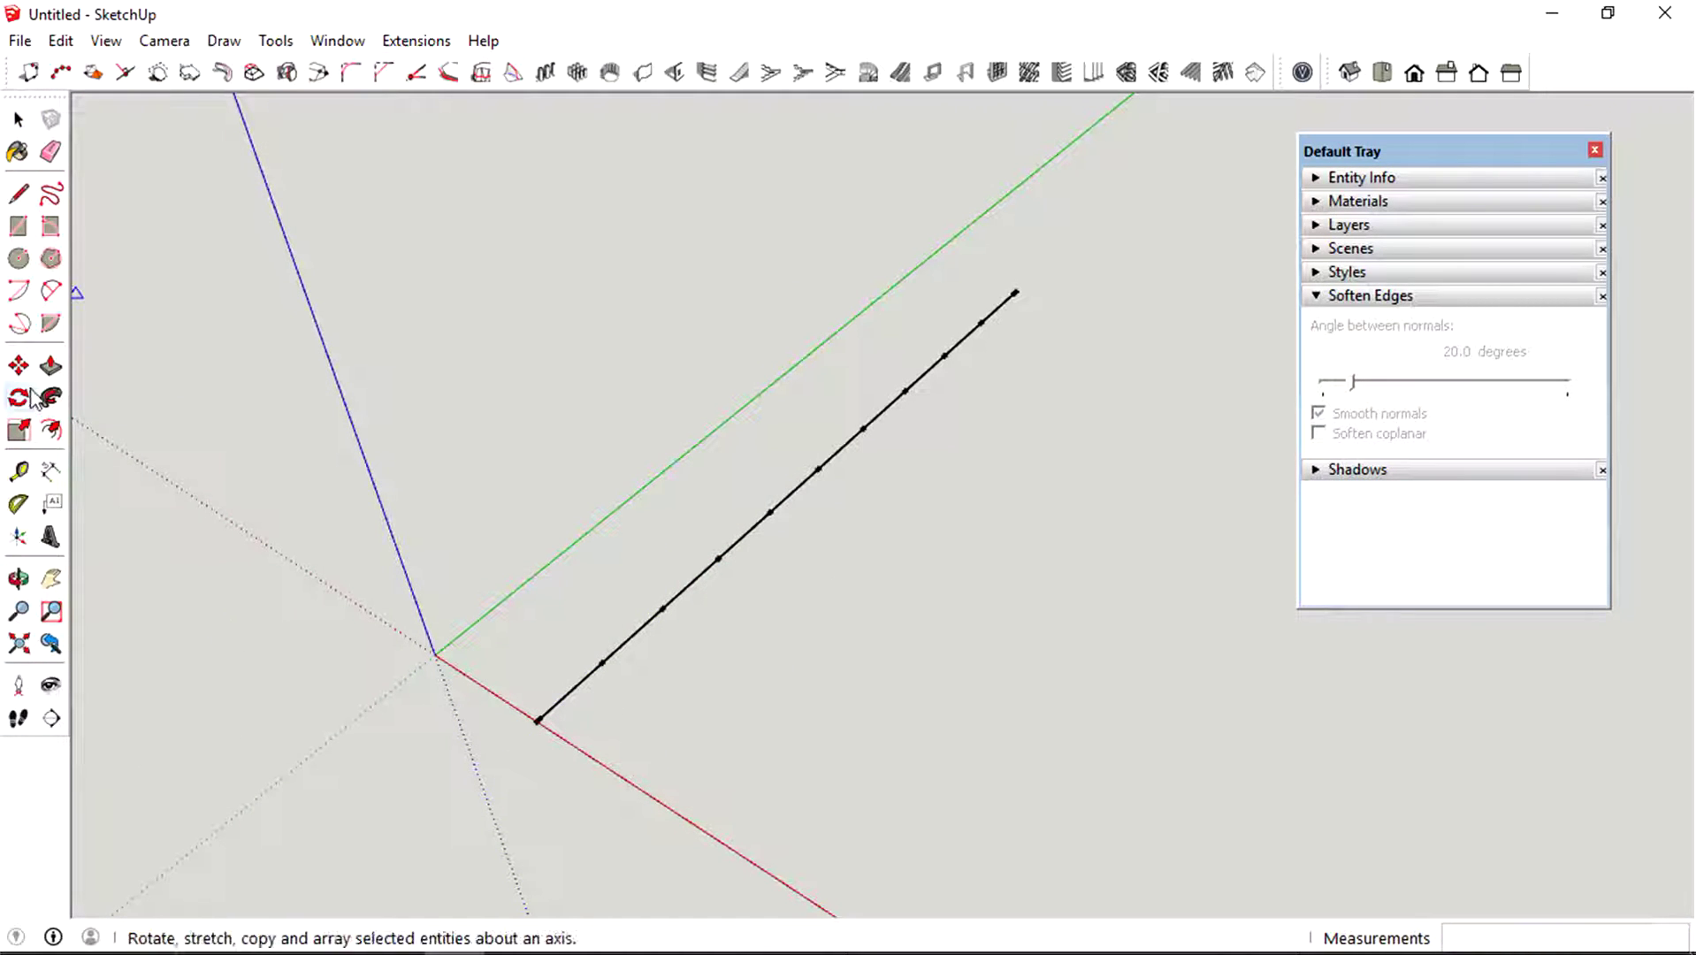
- Add a linear dimension to the line's first segment next to the red axis
{"action": "left_click", "coordinate": [52, 477]}
{"action": "left_click", "coordinate": [537, 721]}
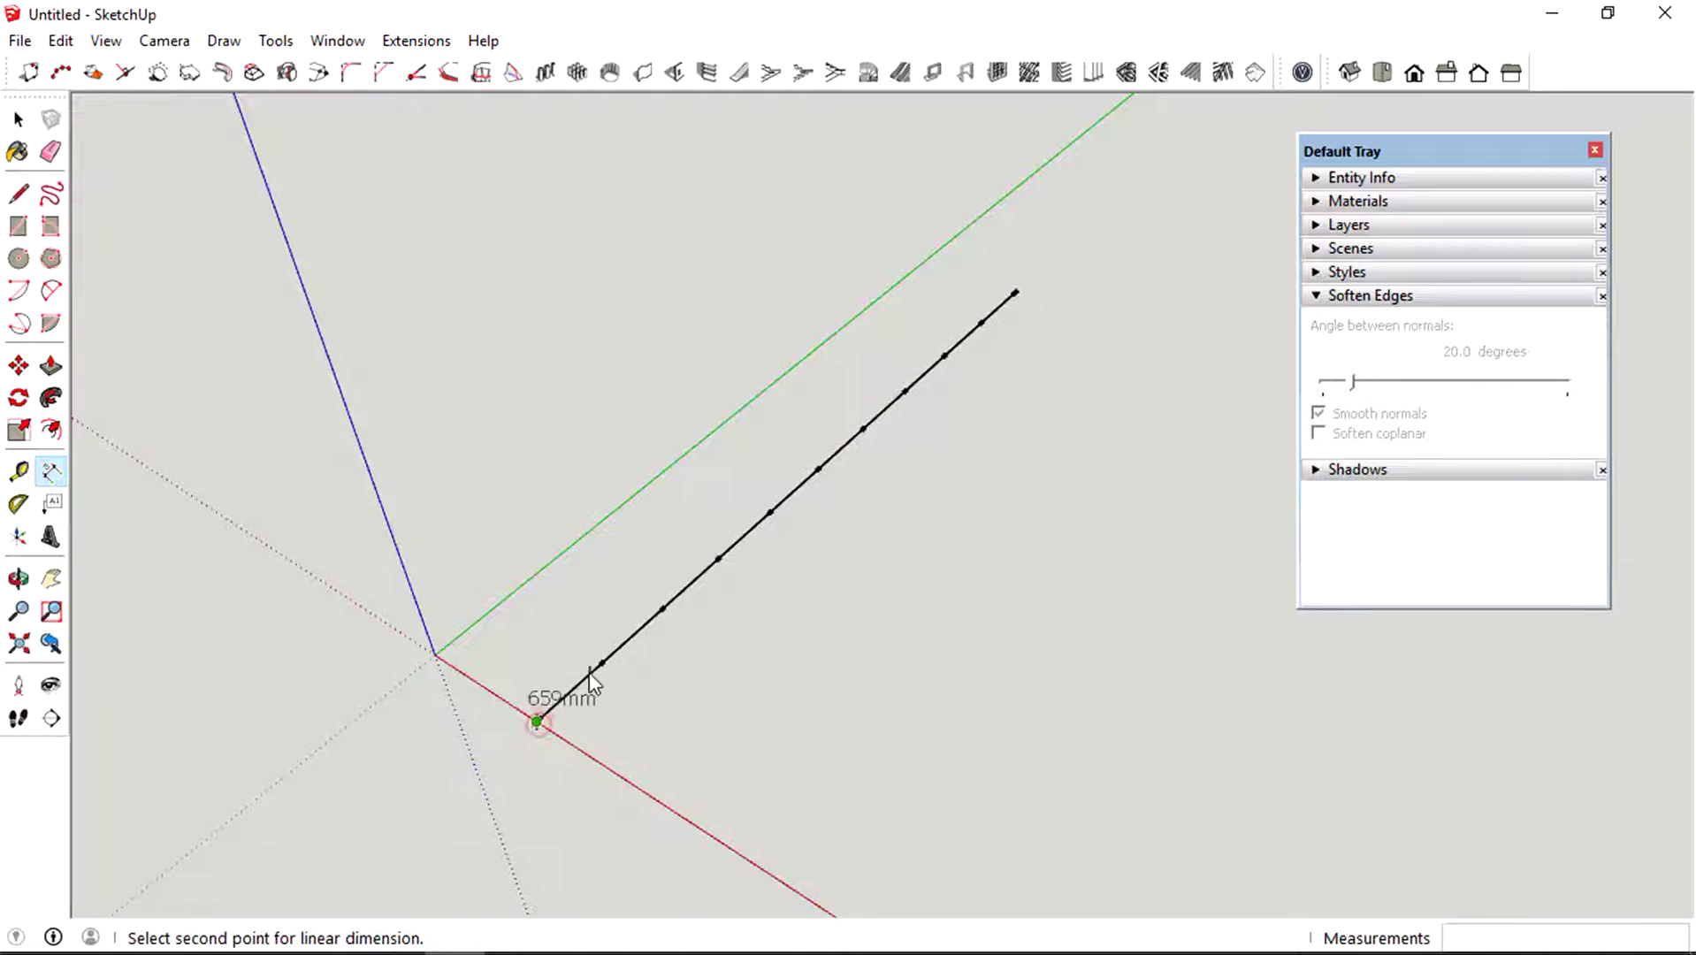
{"action": "left_click", "coordinate": [603, 663]}
{"action": "left_click", "coordinate": [679, 725]}
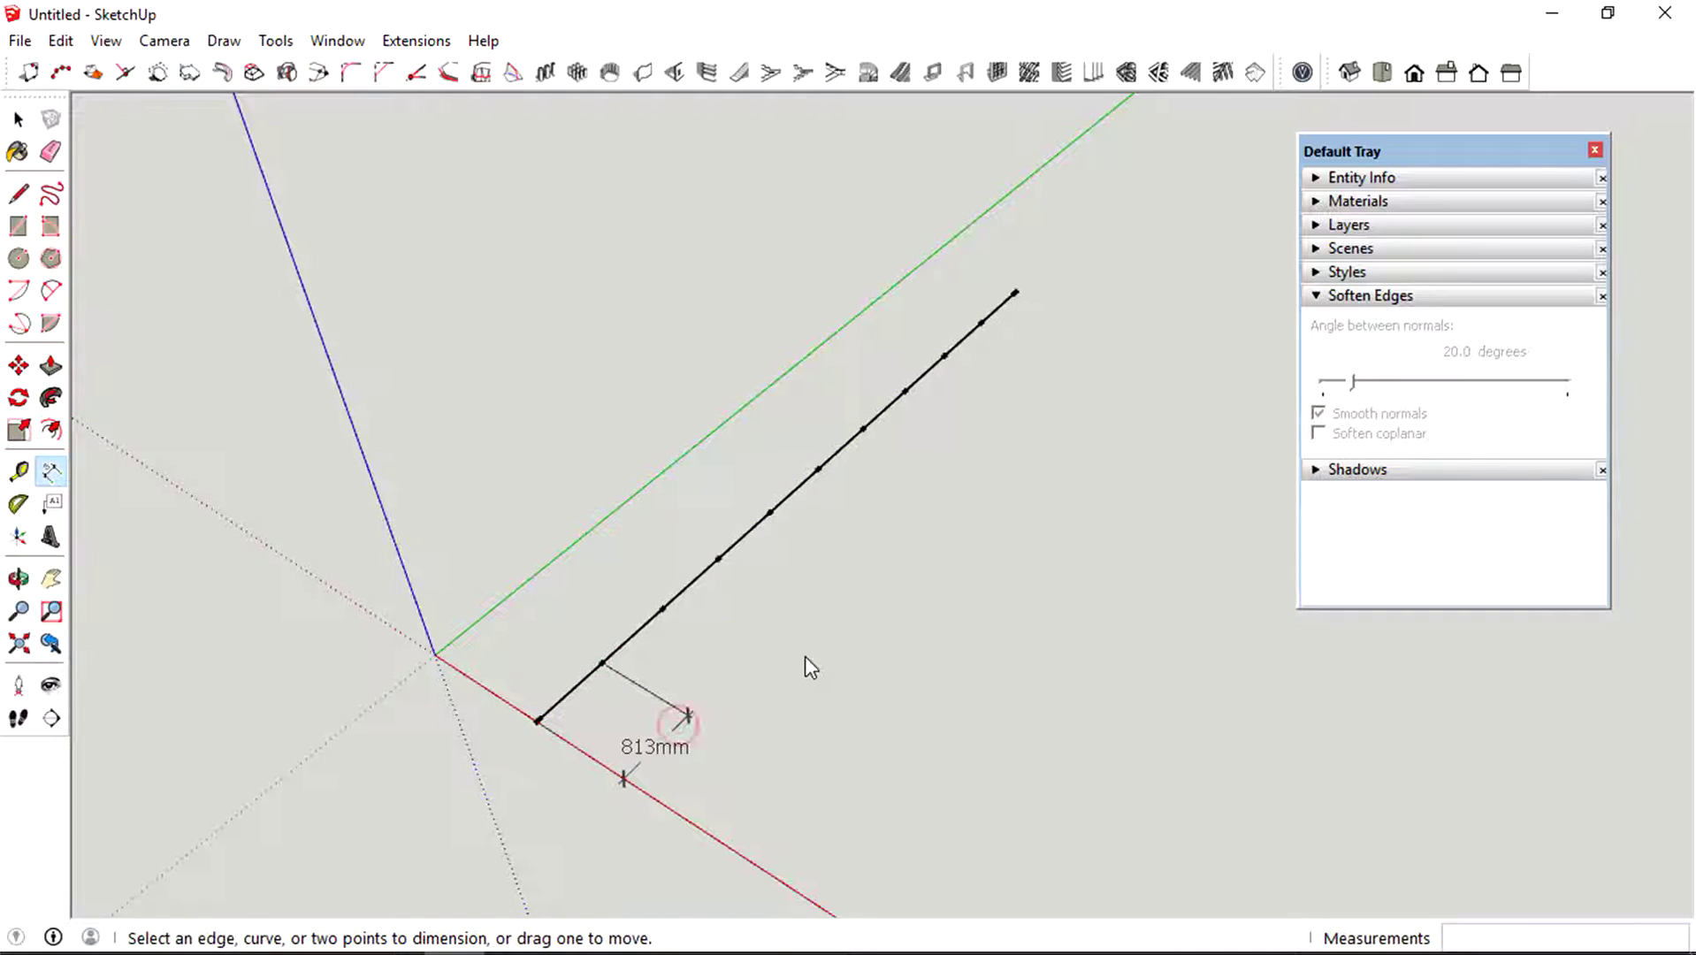
- Undo the segment dimension and the division of the line
{"action": "key", "text": "ctrl+z"}
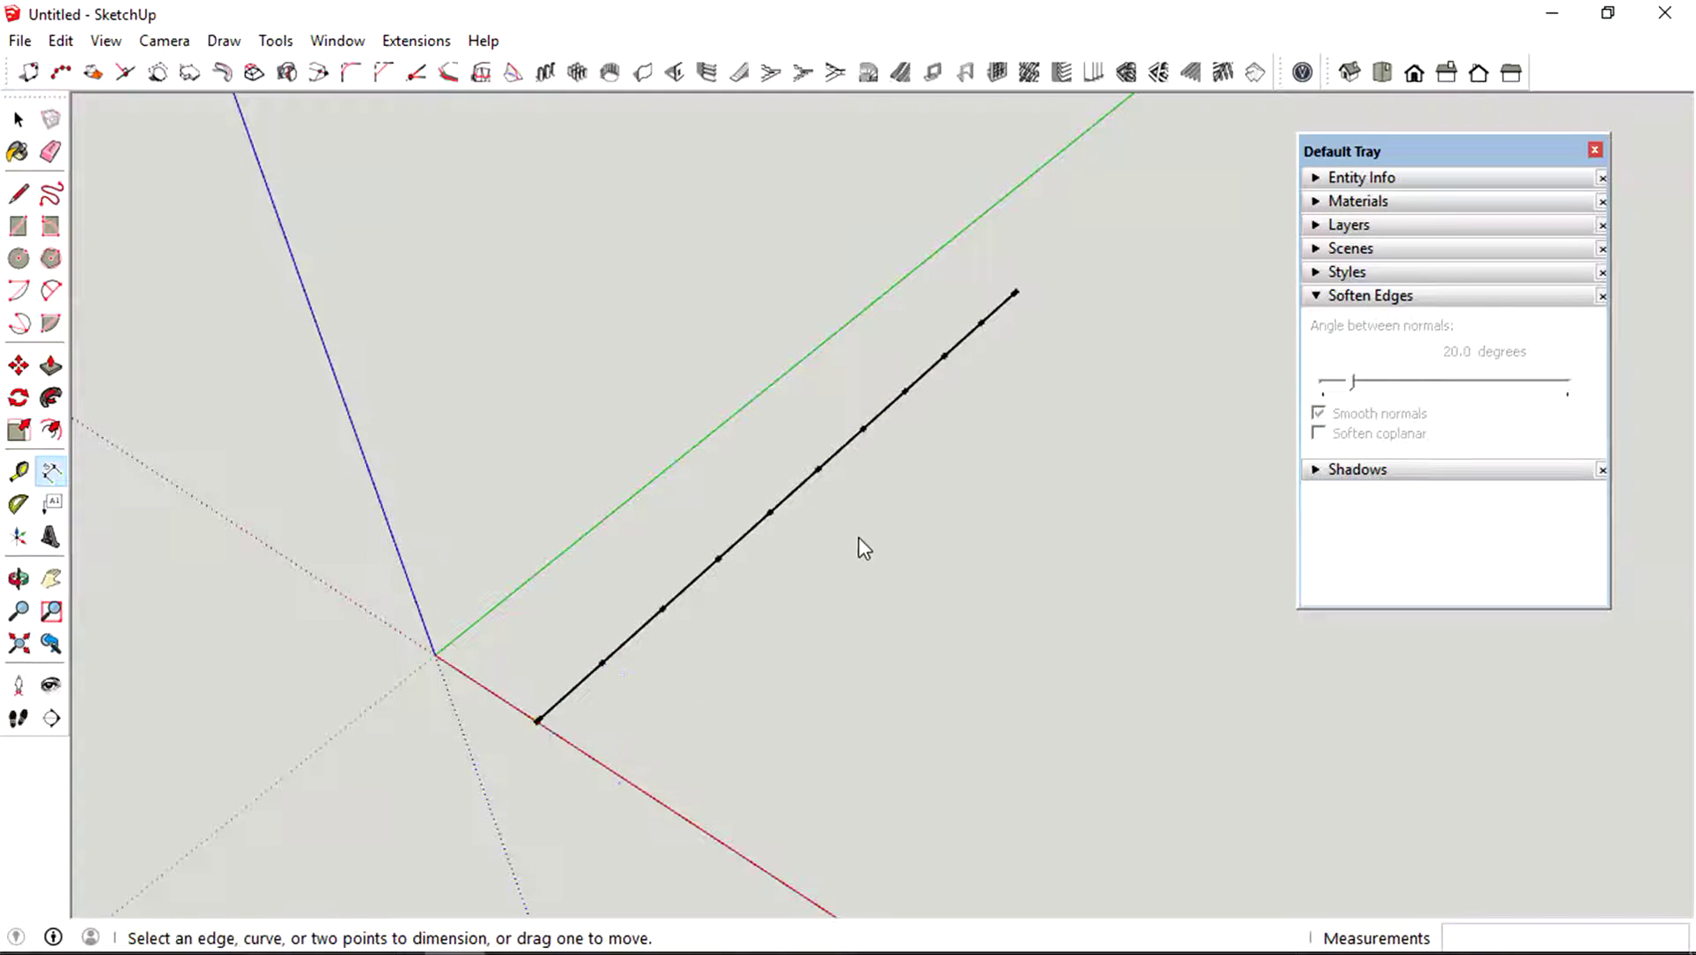
{"action": "key", "text": "space"}
{"action": "scroll", "coordinate": [862, 557], "scroll_direction": "down", "scroll_amount": 2}
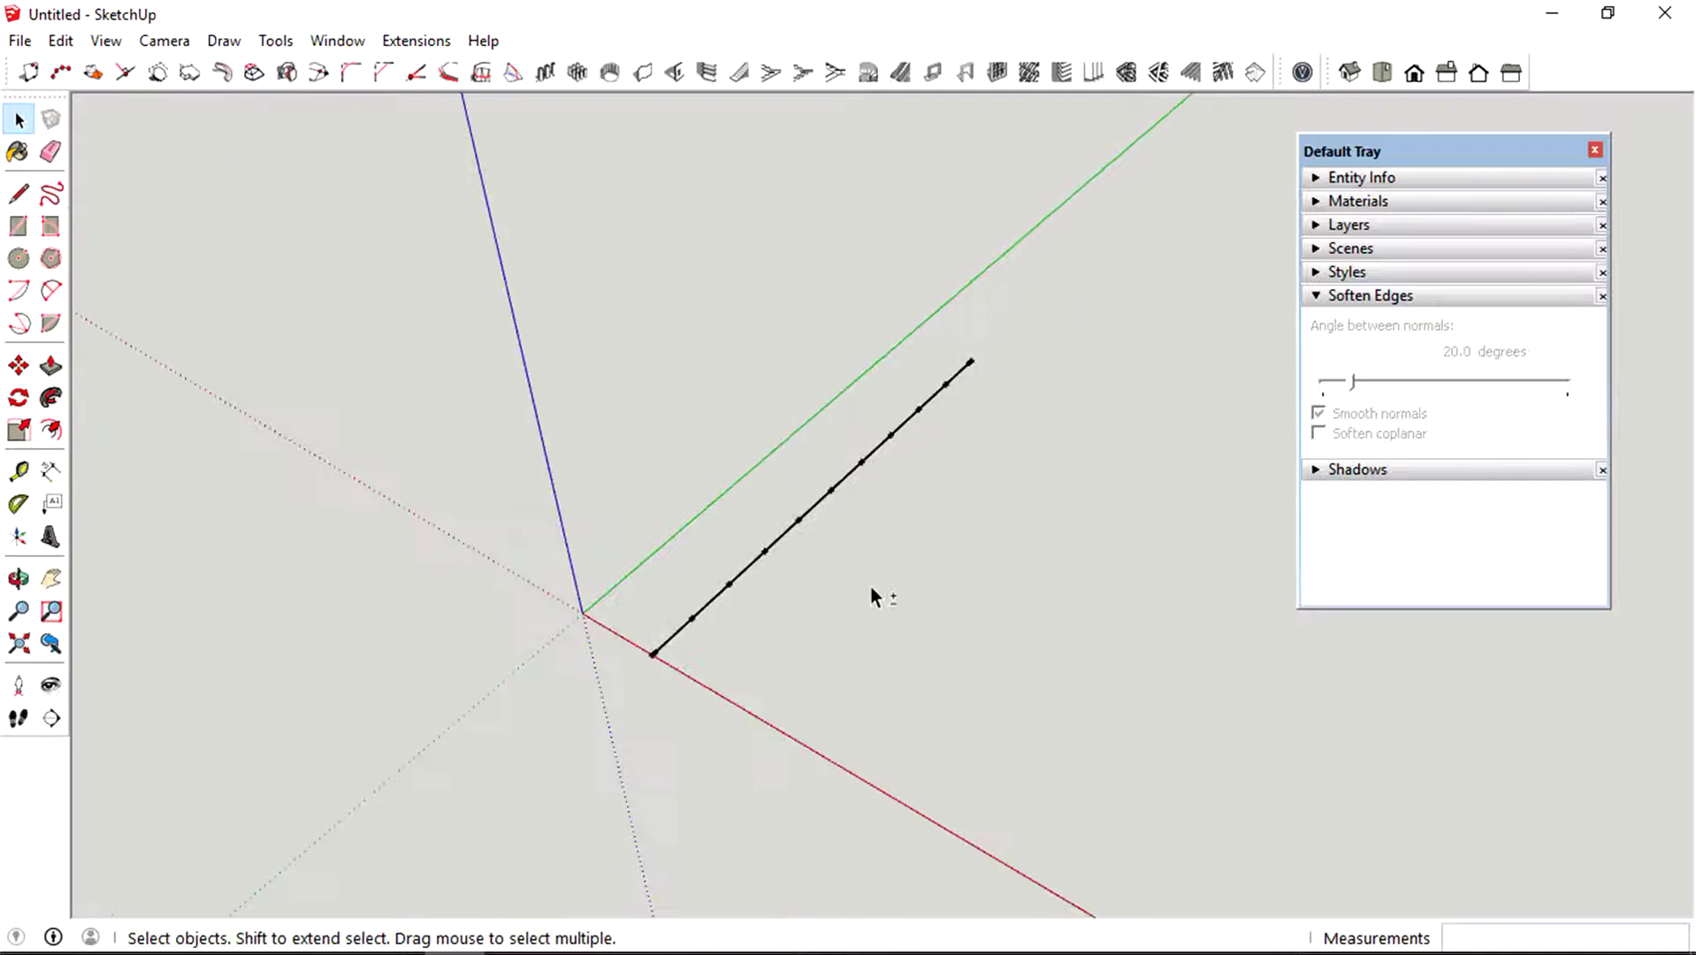
{"action": "middle_click_drag", "start_coordinate": [870, 585], "coordinate": [813, 542], "text": "shift"}
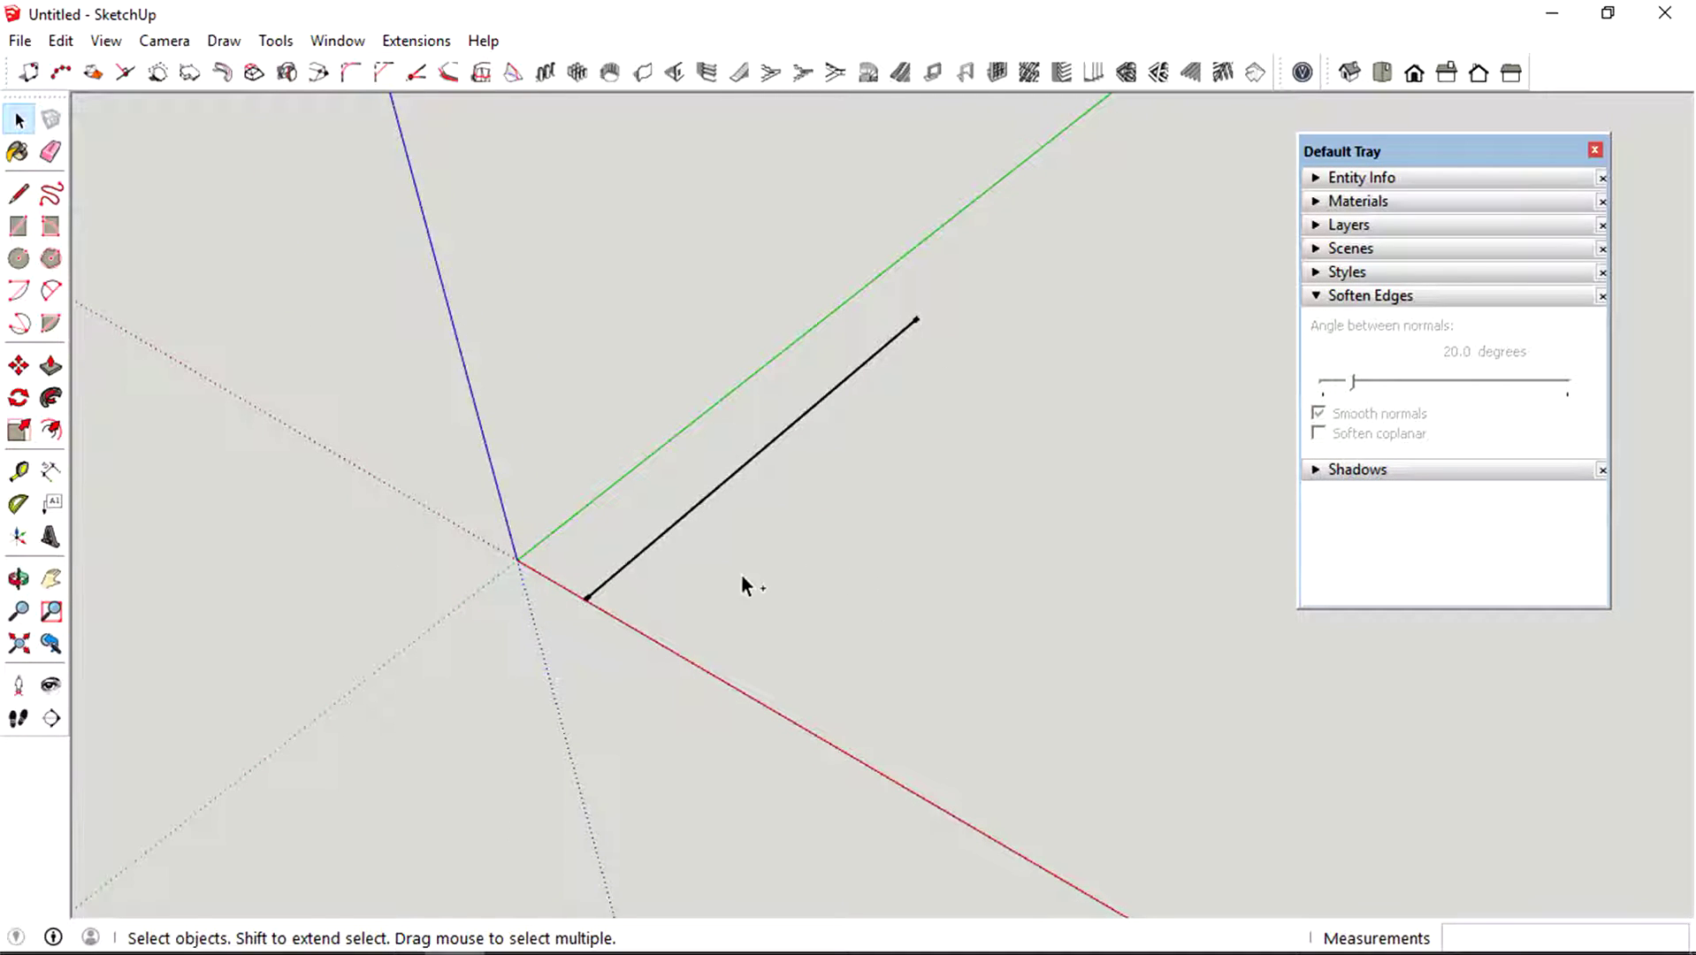
- Copy the line about 2293 mm along the red axis and repeat it as an array of 10 copies
{"action": "left_click_drag", "start_coordinate": [888, 566], "coordinate": [727, 396]}
{"action": "key", "text": "m"}
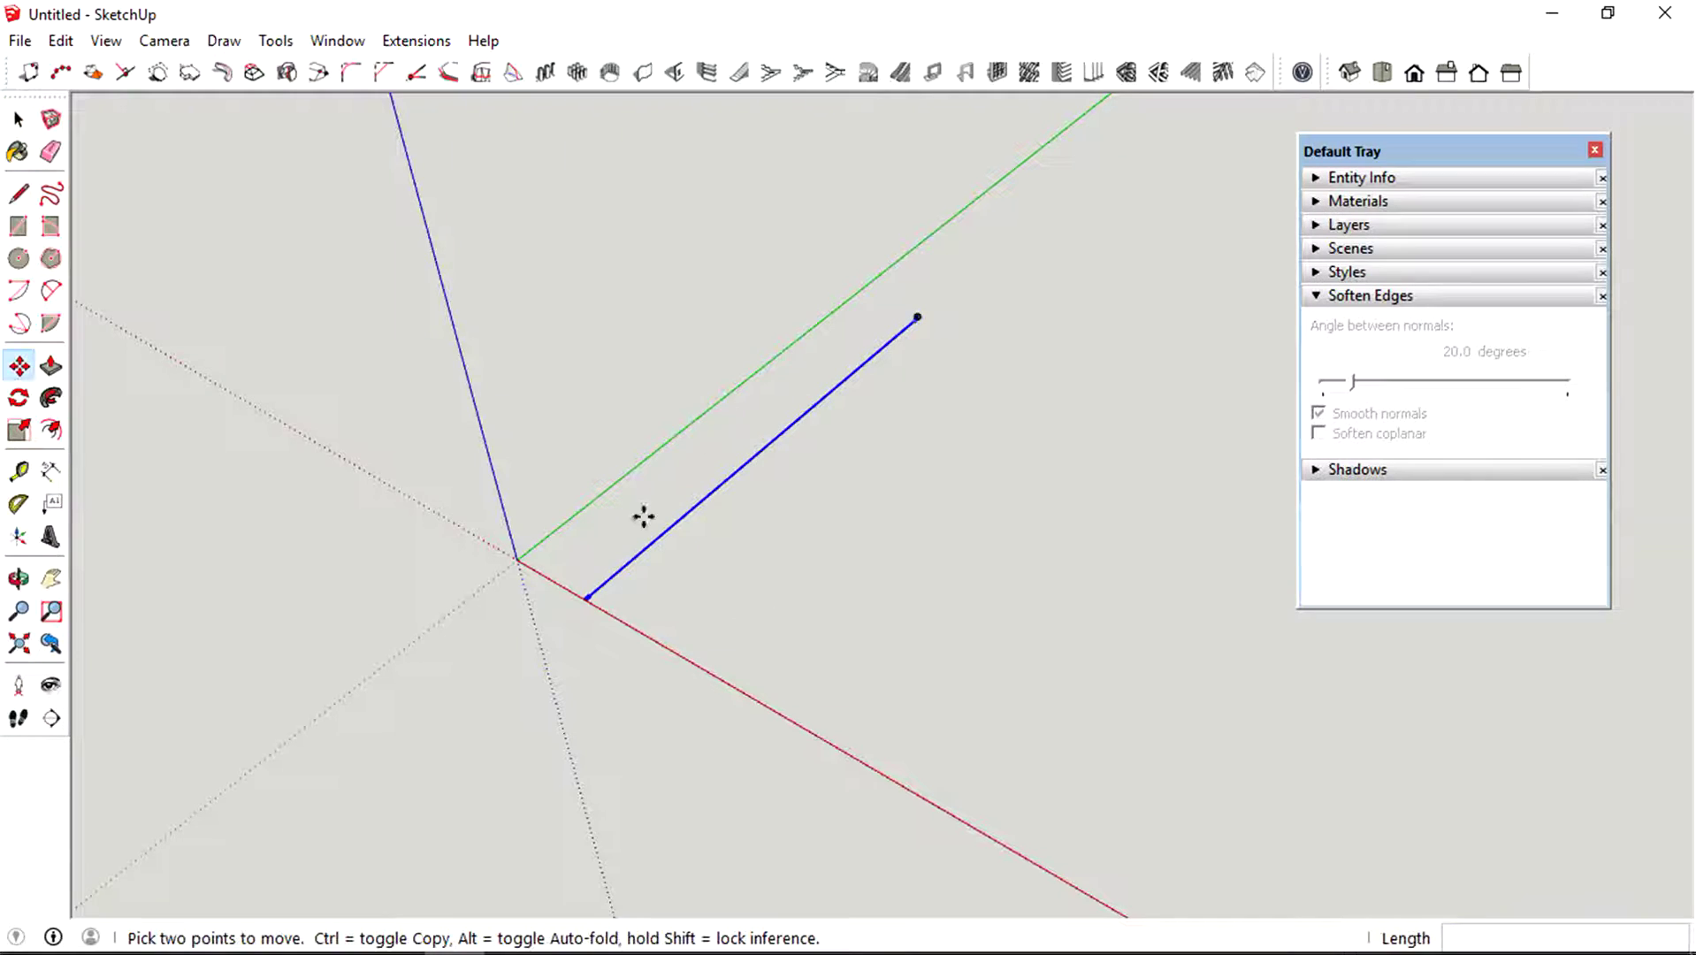
{"action": "left_click", "coordinate": [585, 598]}
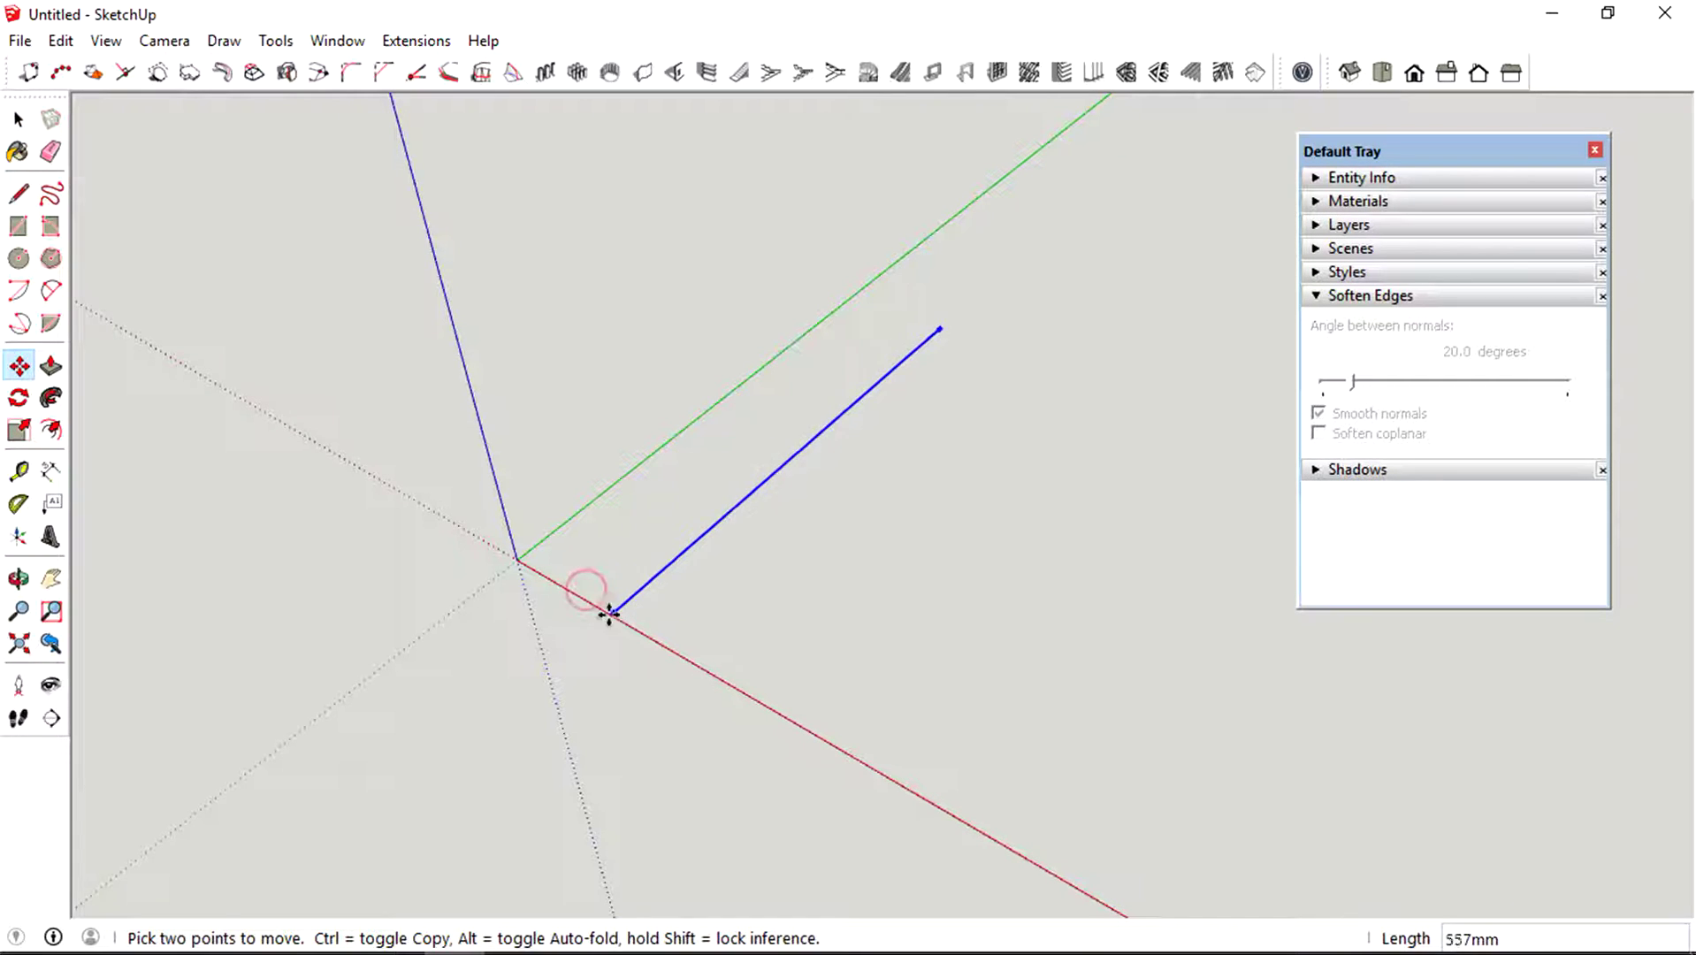
{"action": "key", "text": "ctrl"}
{"action": "left_click", "coordinate": [716, 672]}
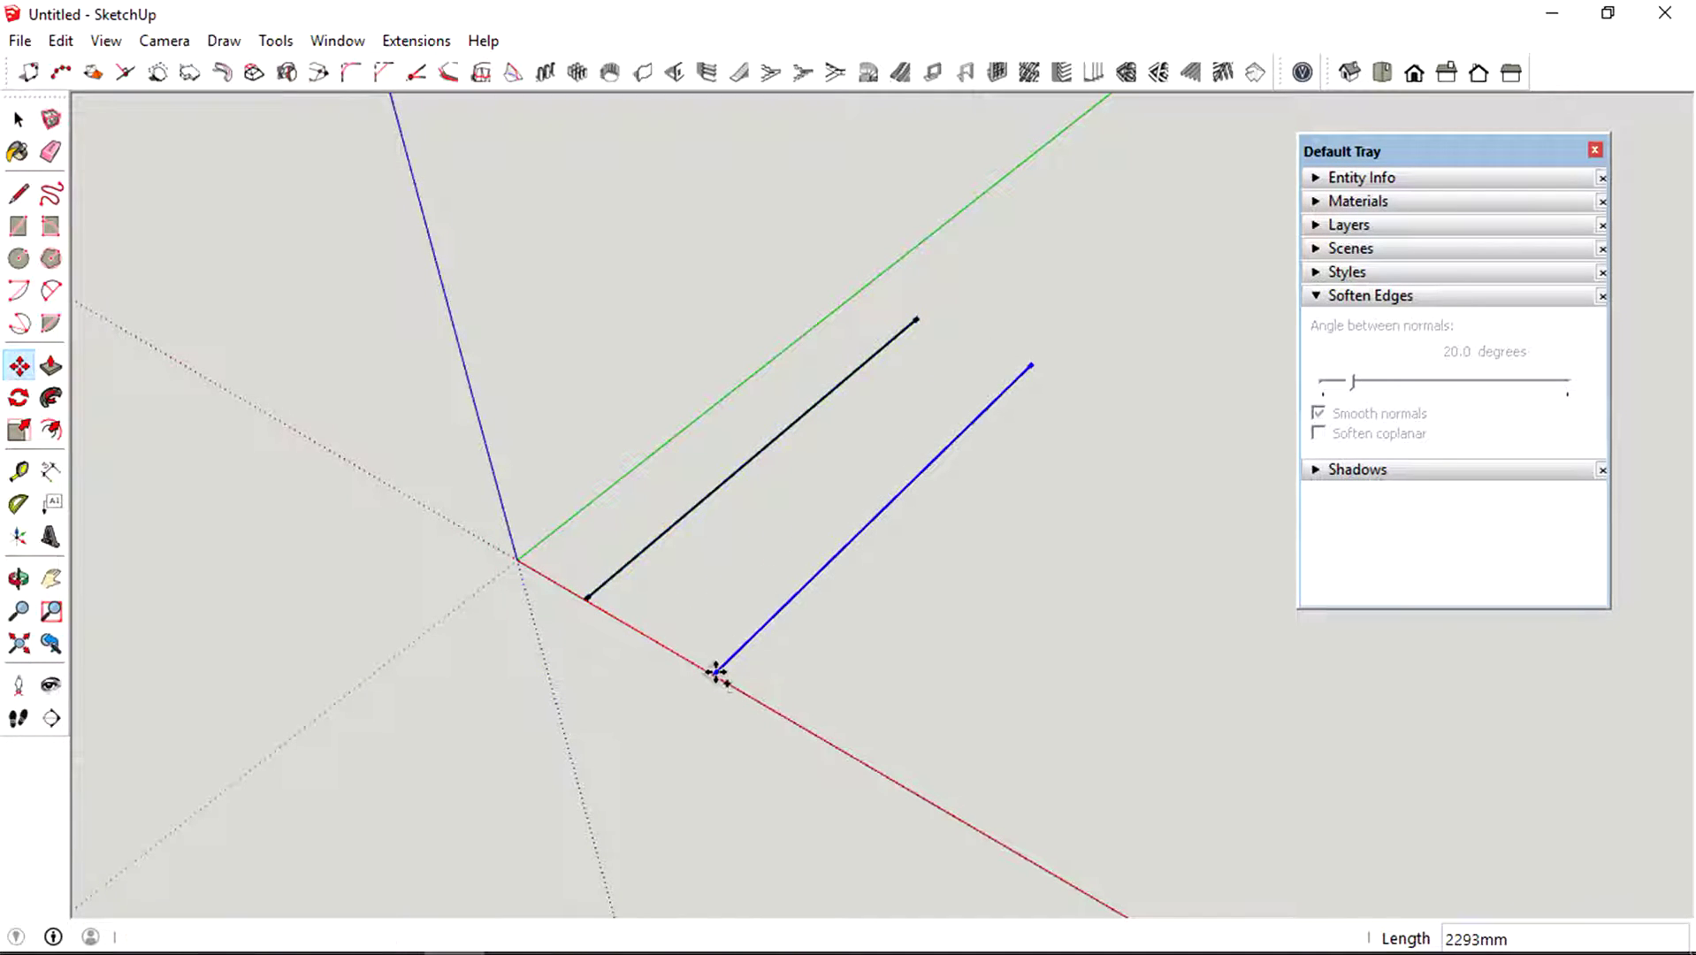
{"action": "type", "text": "*"}
{"action": "key", "text": "Return"}
{"action": "scroll", "coordinate": [717, 672], "scroll_direction": "down", "scroll_amount": 3}
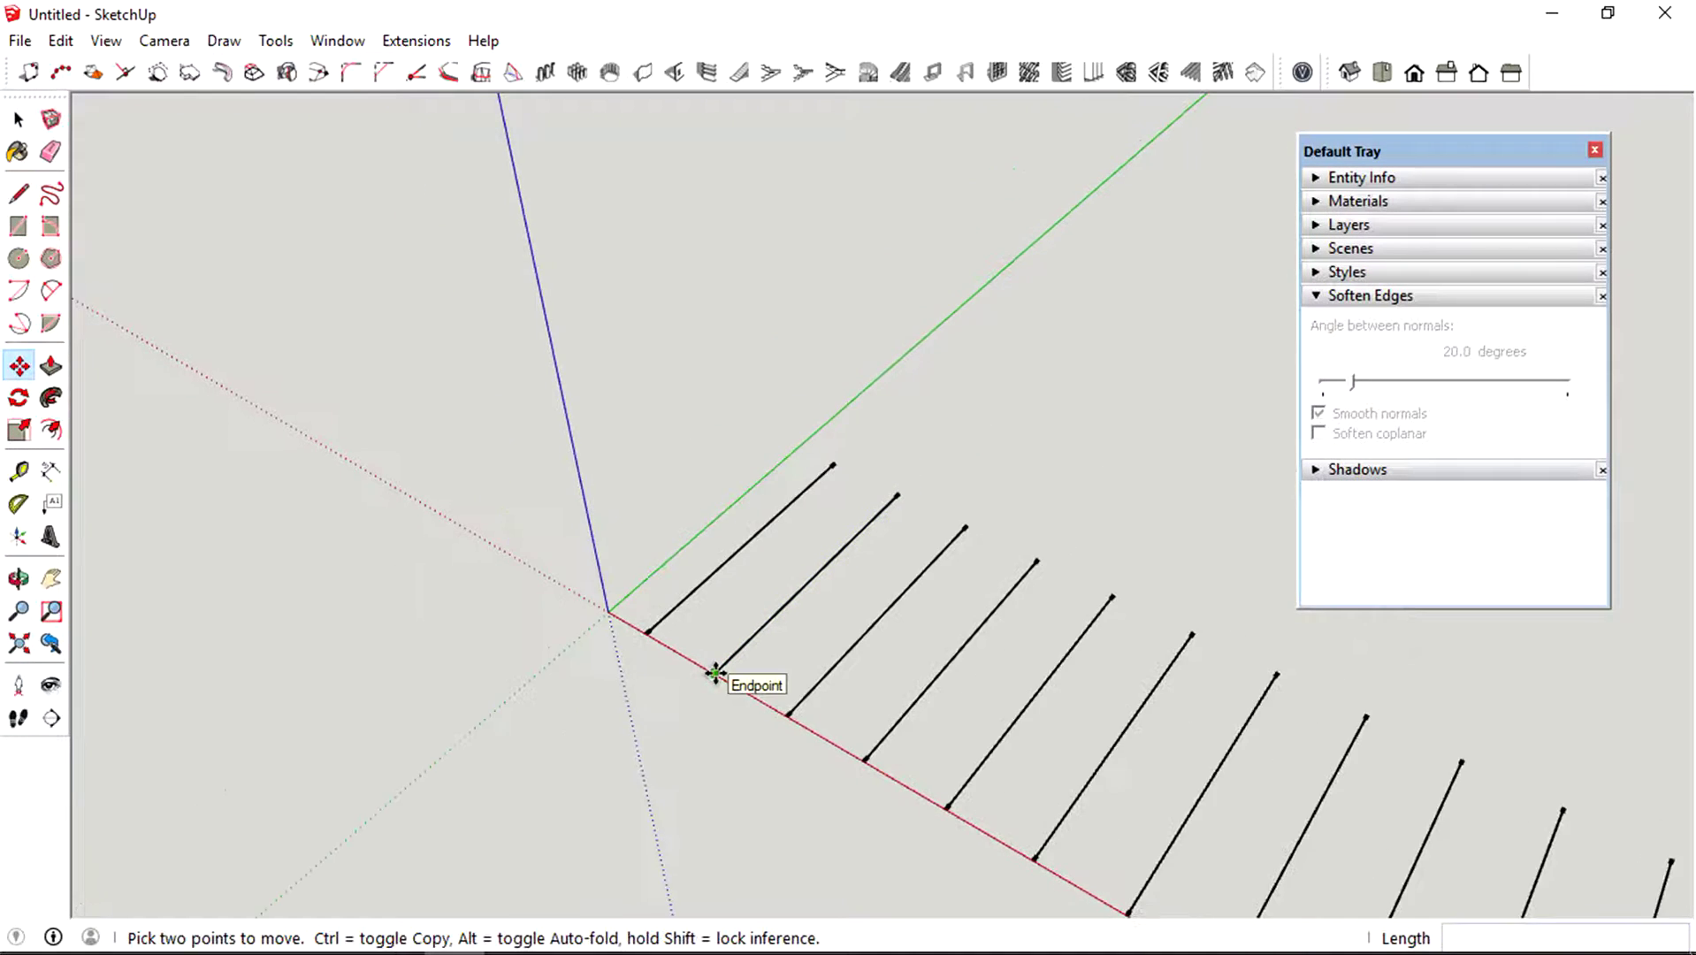
{"action": "middle_click_drag", "start_coordinate": [719, 674], "coordinate": [560, 447]}
- Divide the first line, nearest the origin, into 10 evenly distributed segments using the Place points at both ends option
{"action": "key", "text": "m"}
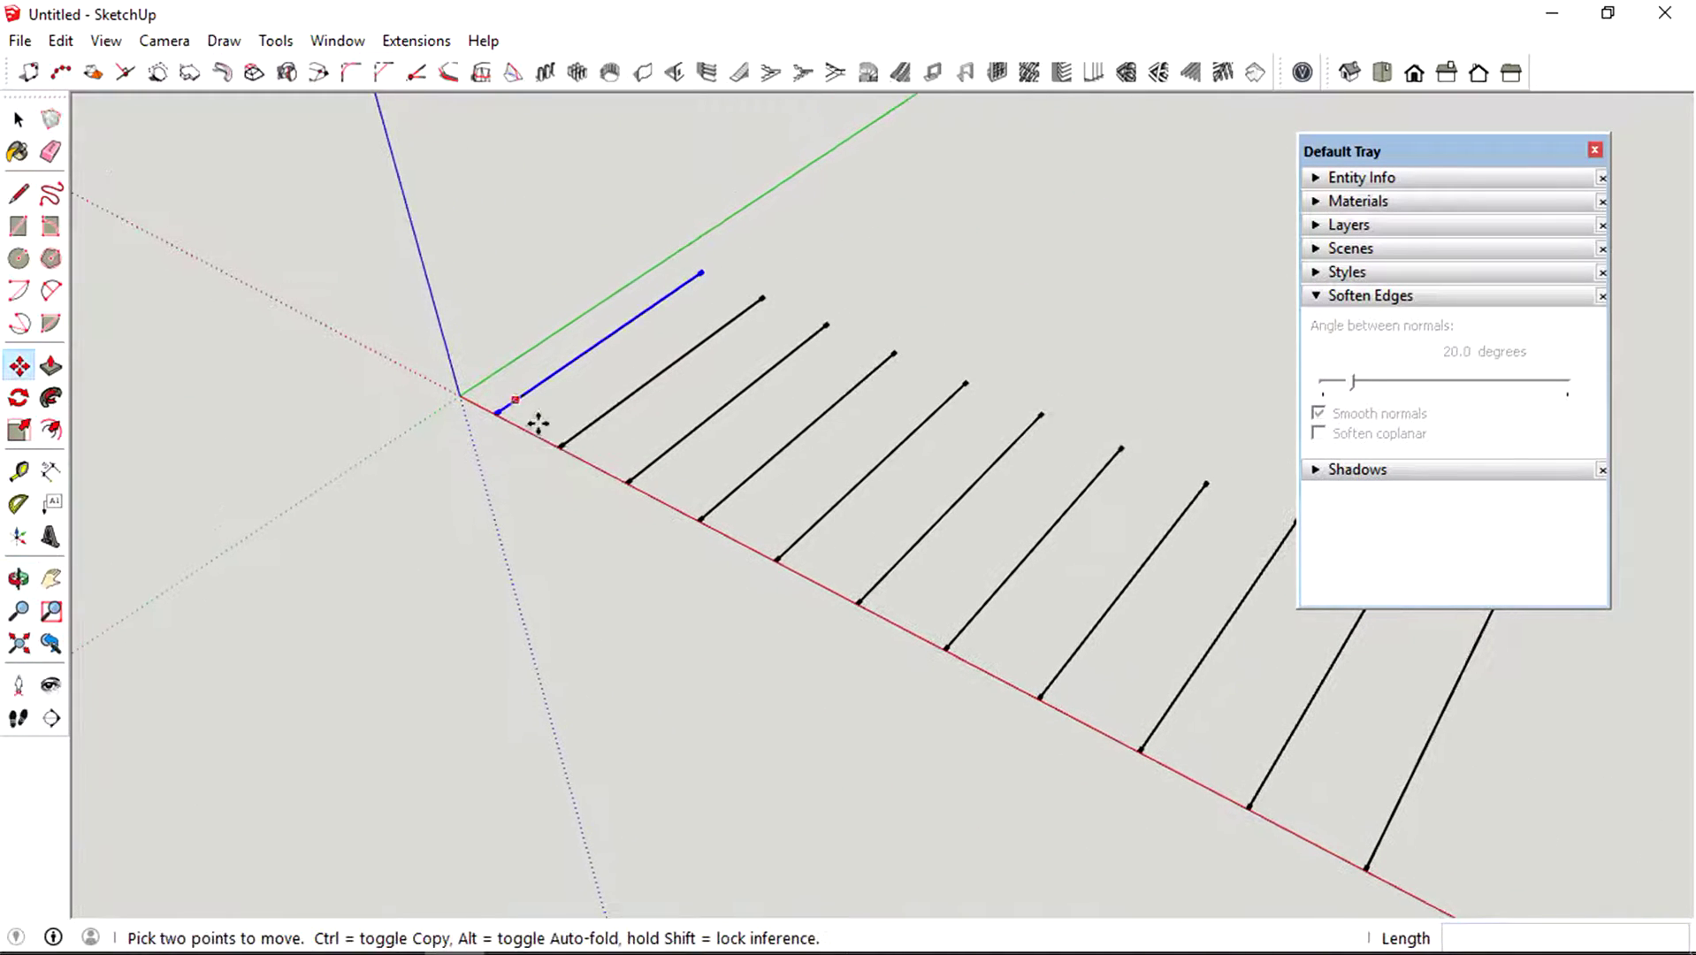
{"action": "scroll", "coordinate": [518, 401], "scroll_direction": "up", "scroll_amount": 4}
{"action": "key", "text": "space"}
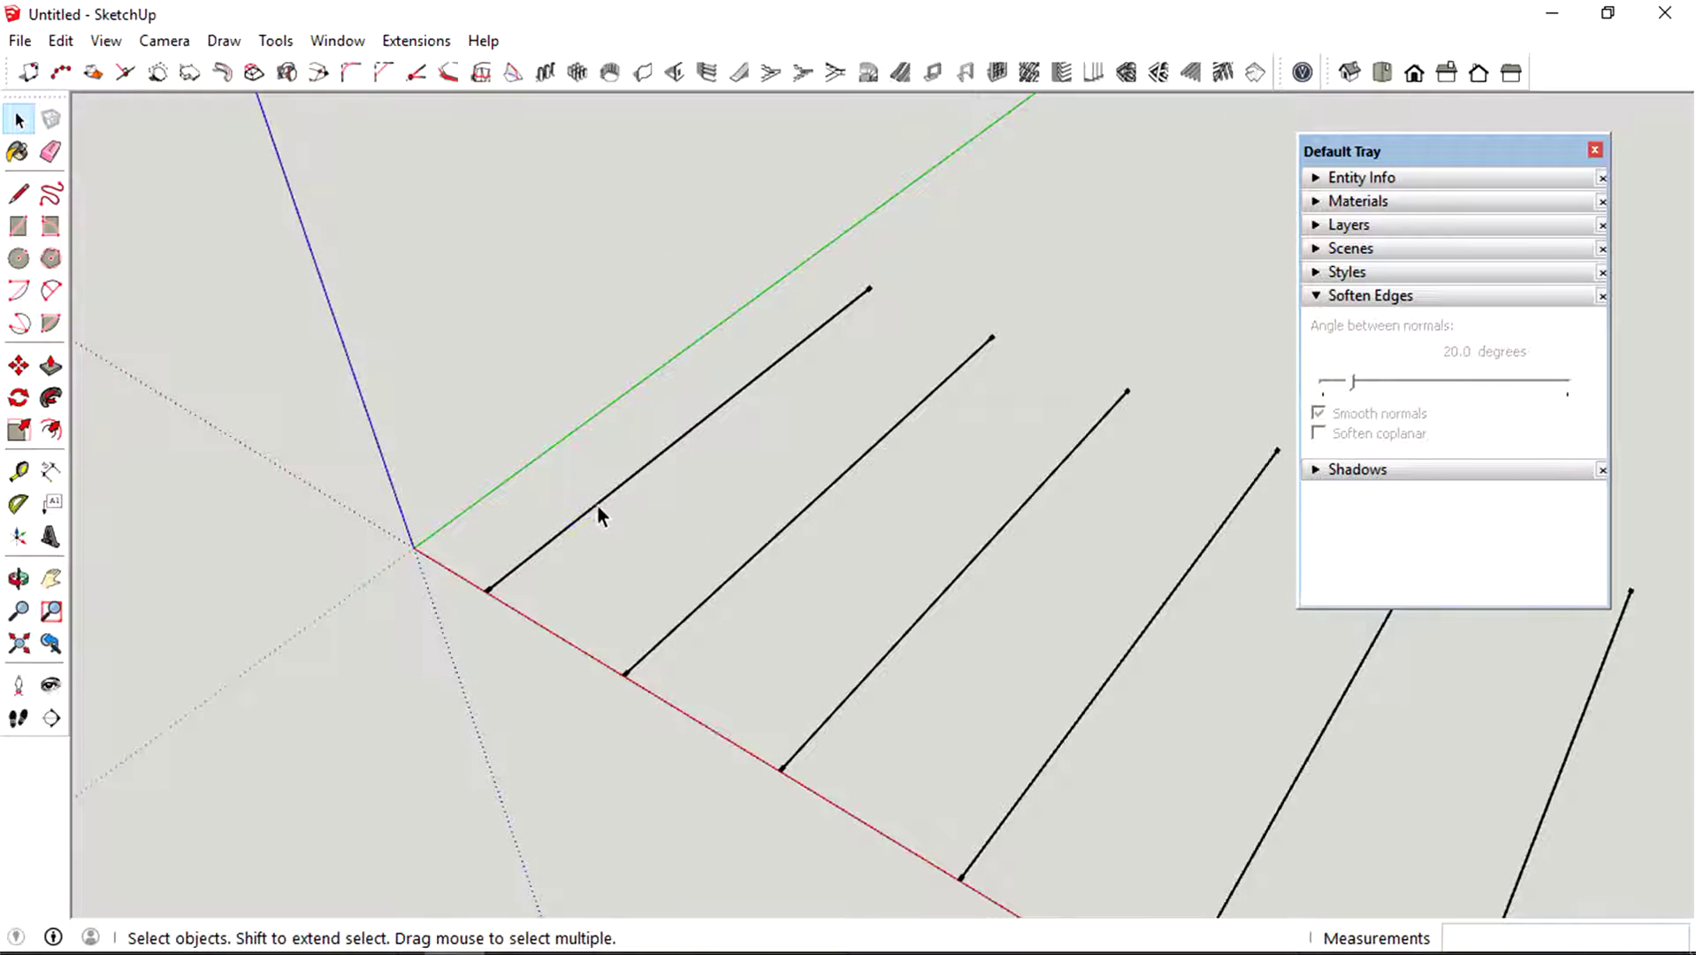
{"action": "left_click", "coordinate": [598, 510]}
{"action": "left_click", "coordinate": [62, 74]}
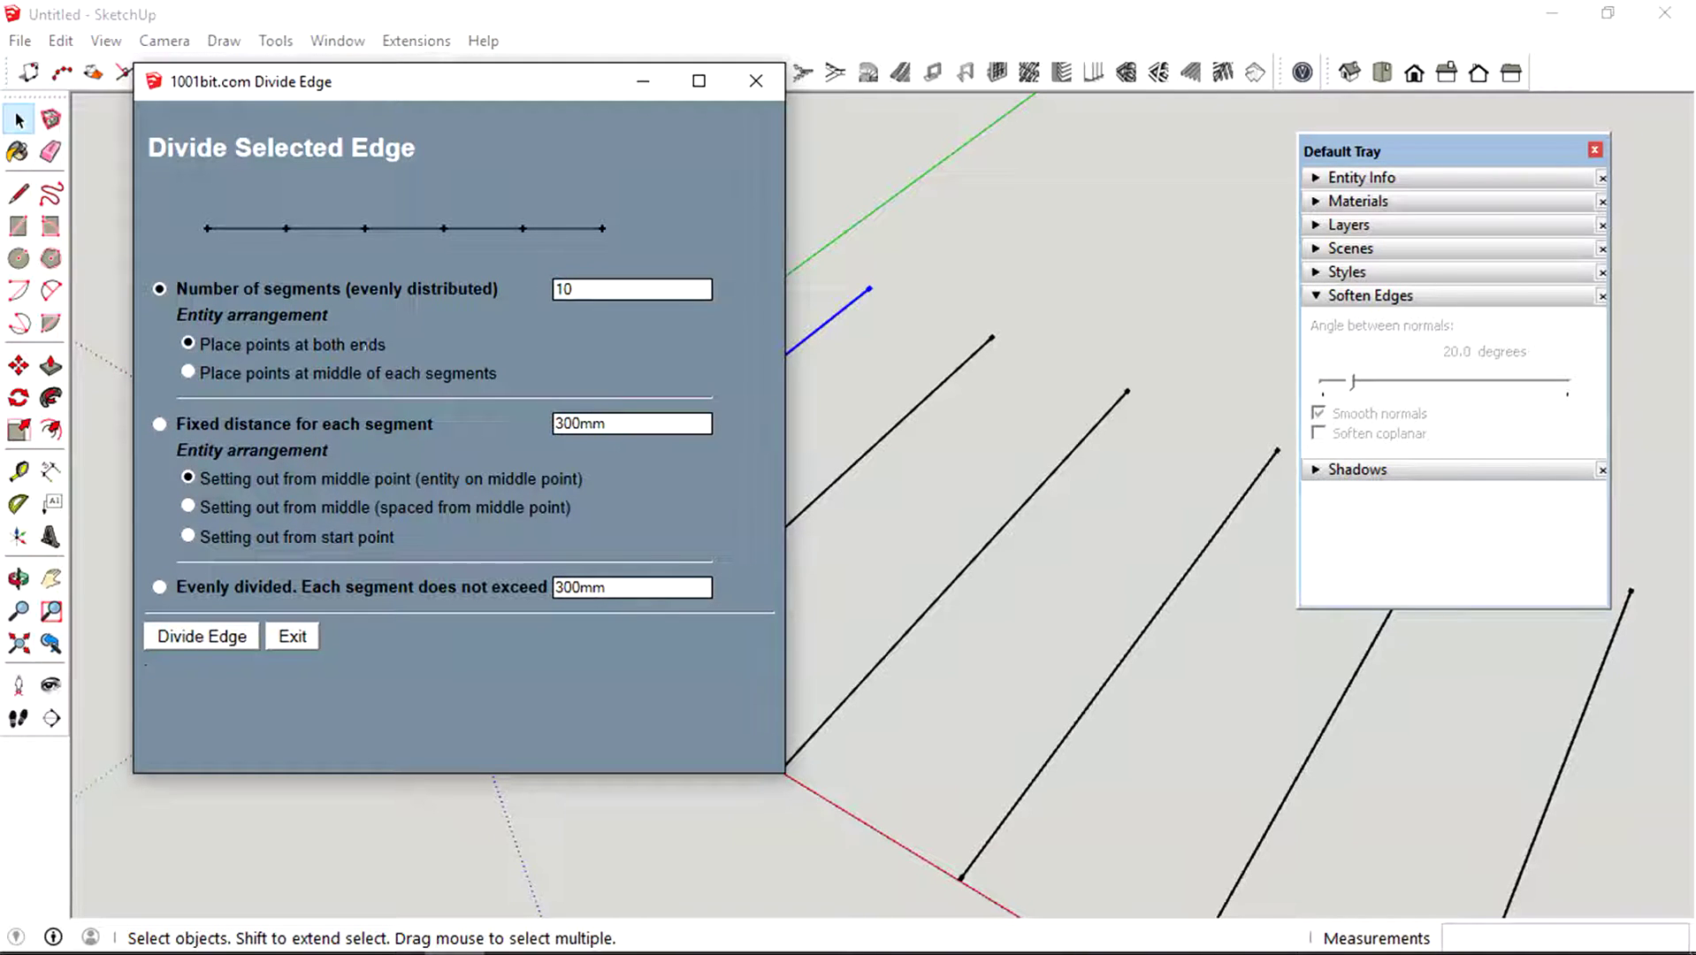
{"action": "key", "text": "Tab"}
{"action": "left_click", "coordinate": [465, 336]}
{"action": "left_click", "coordinate": [240, 635]}
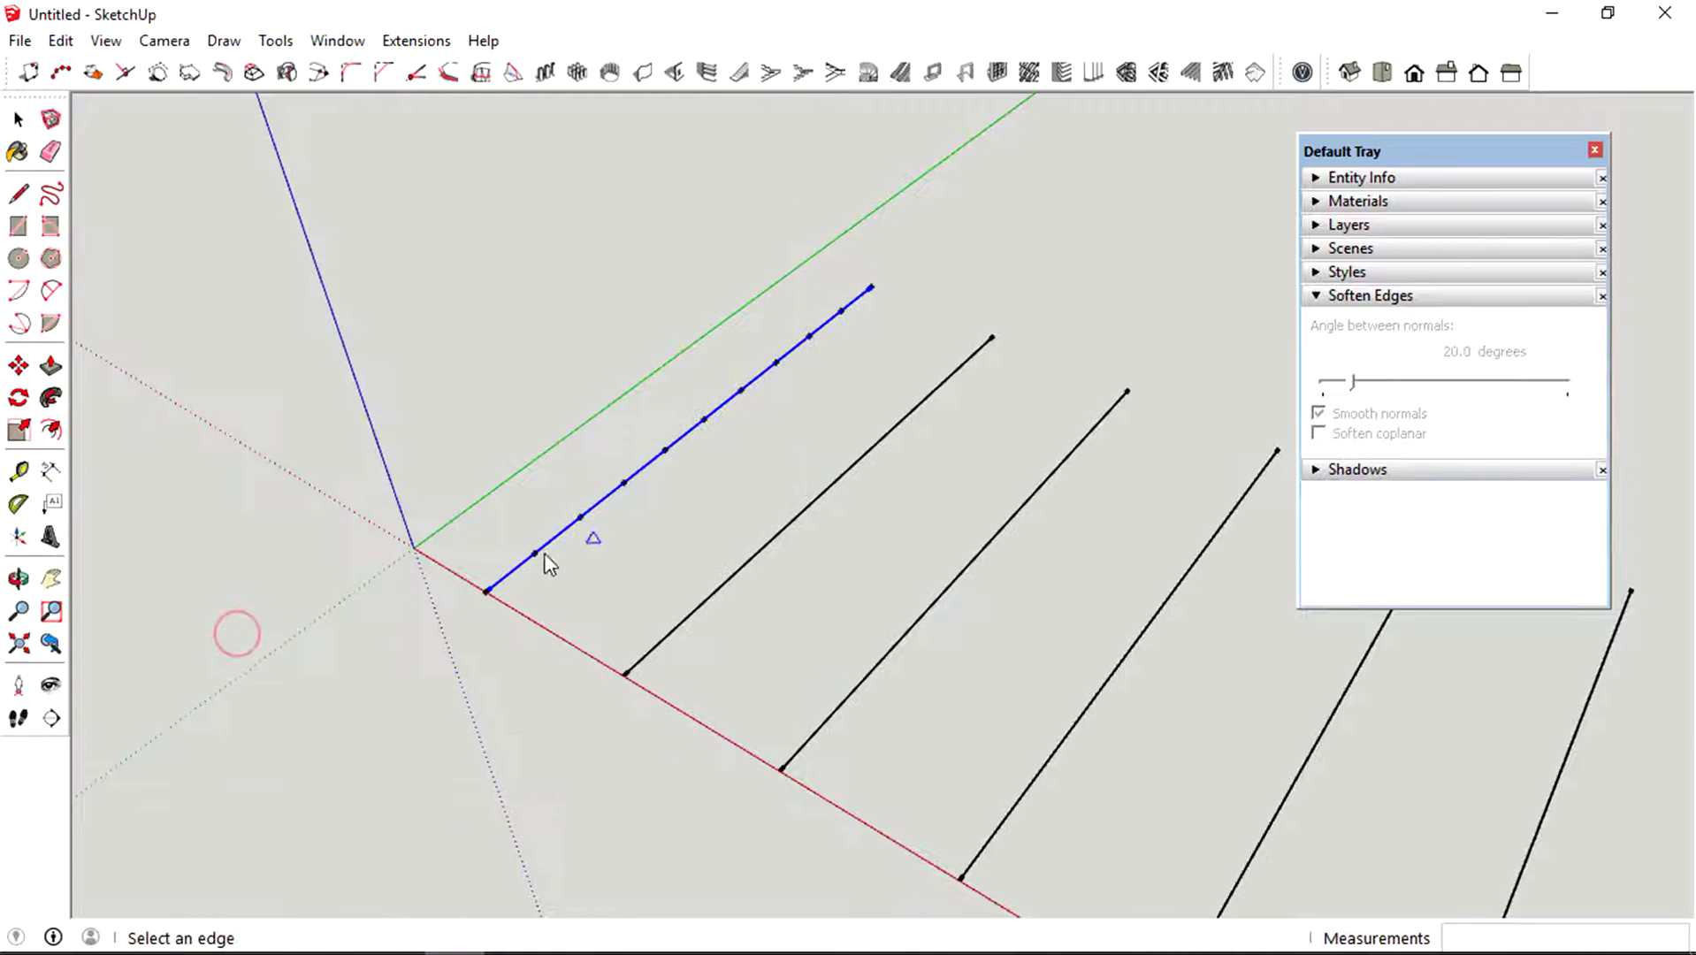
{"action": "left_click", "coordinate": [608, 557]}
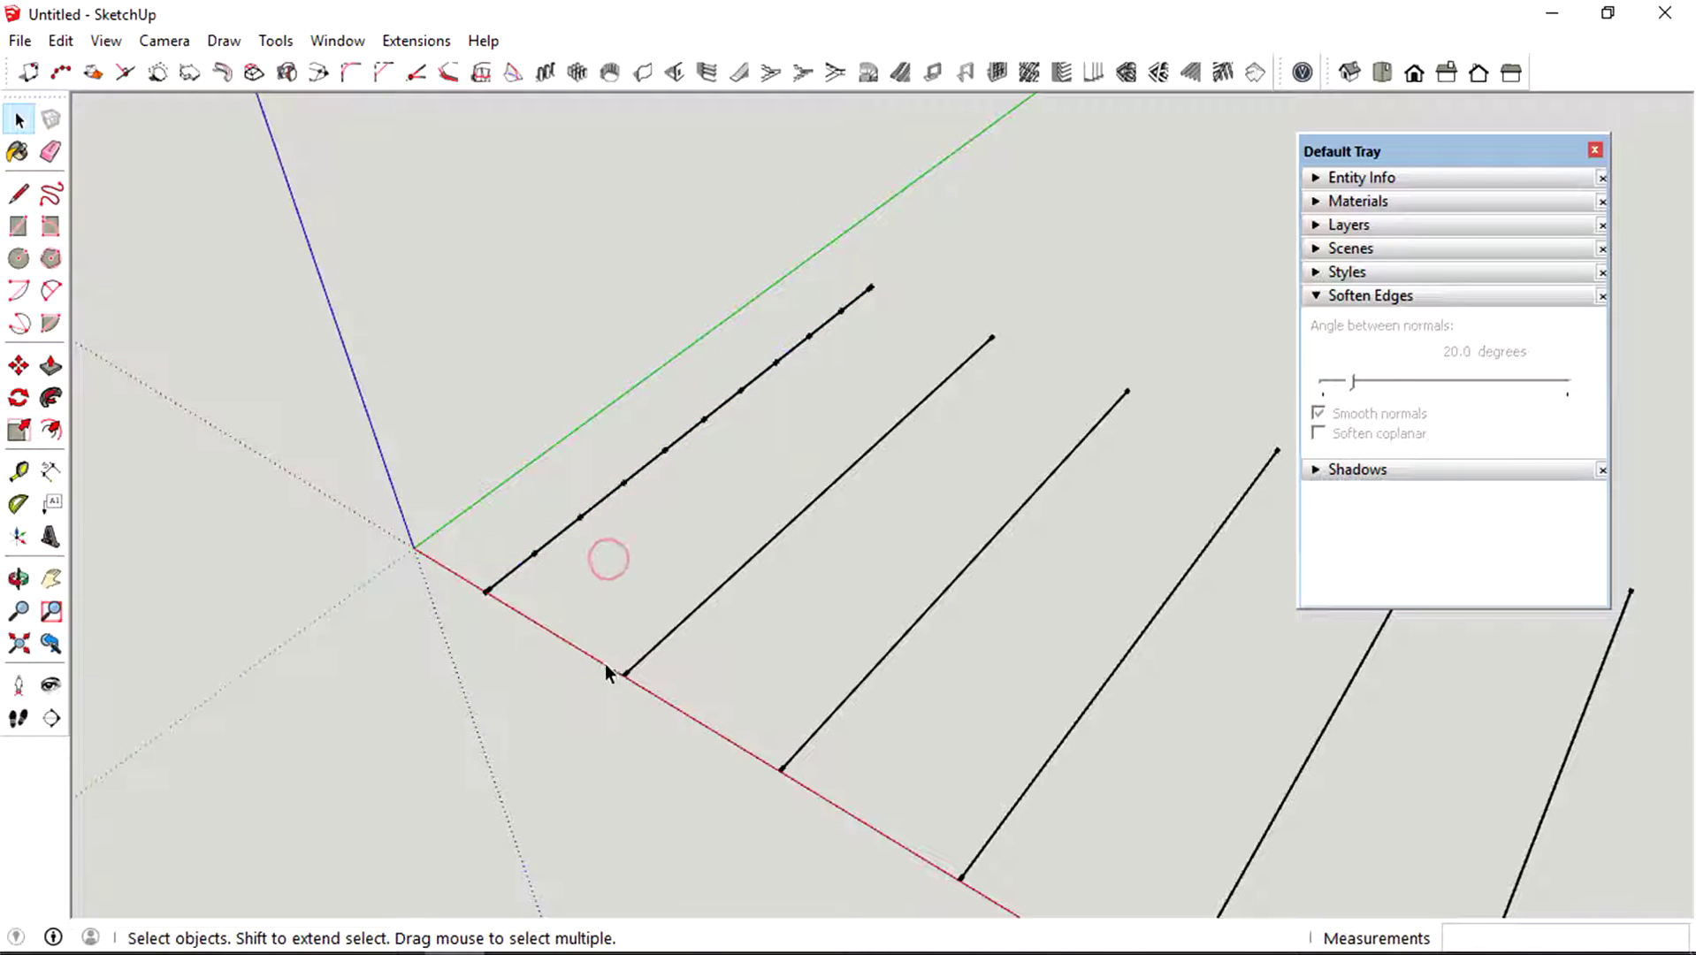
- Attach a leader text label reading "OPTION 1" near the far end of the divided first line
{"action": "left_click", "coordinate": [52, 503]}
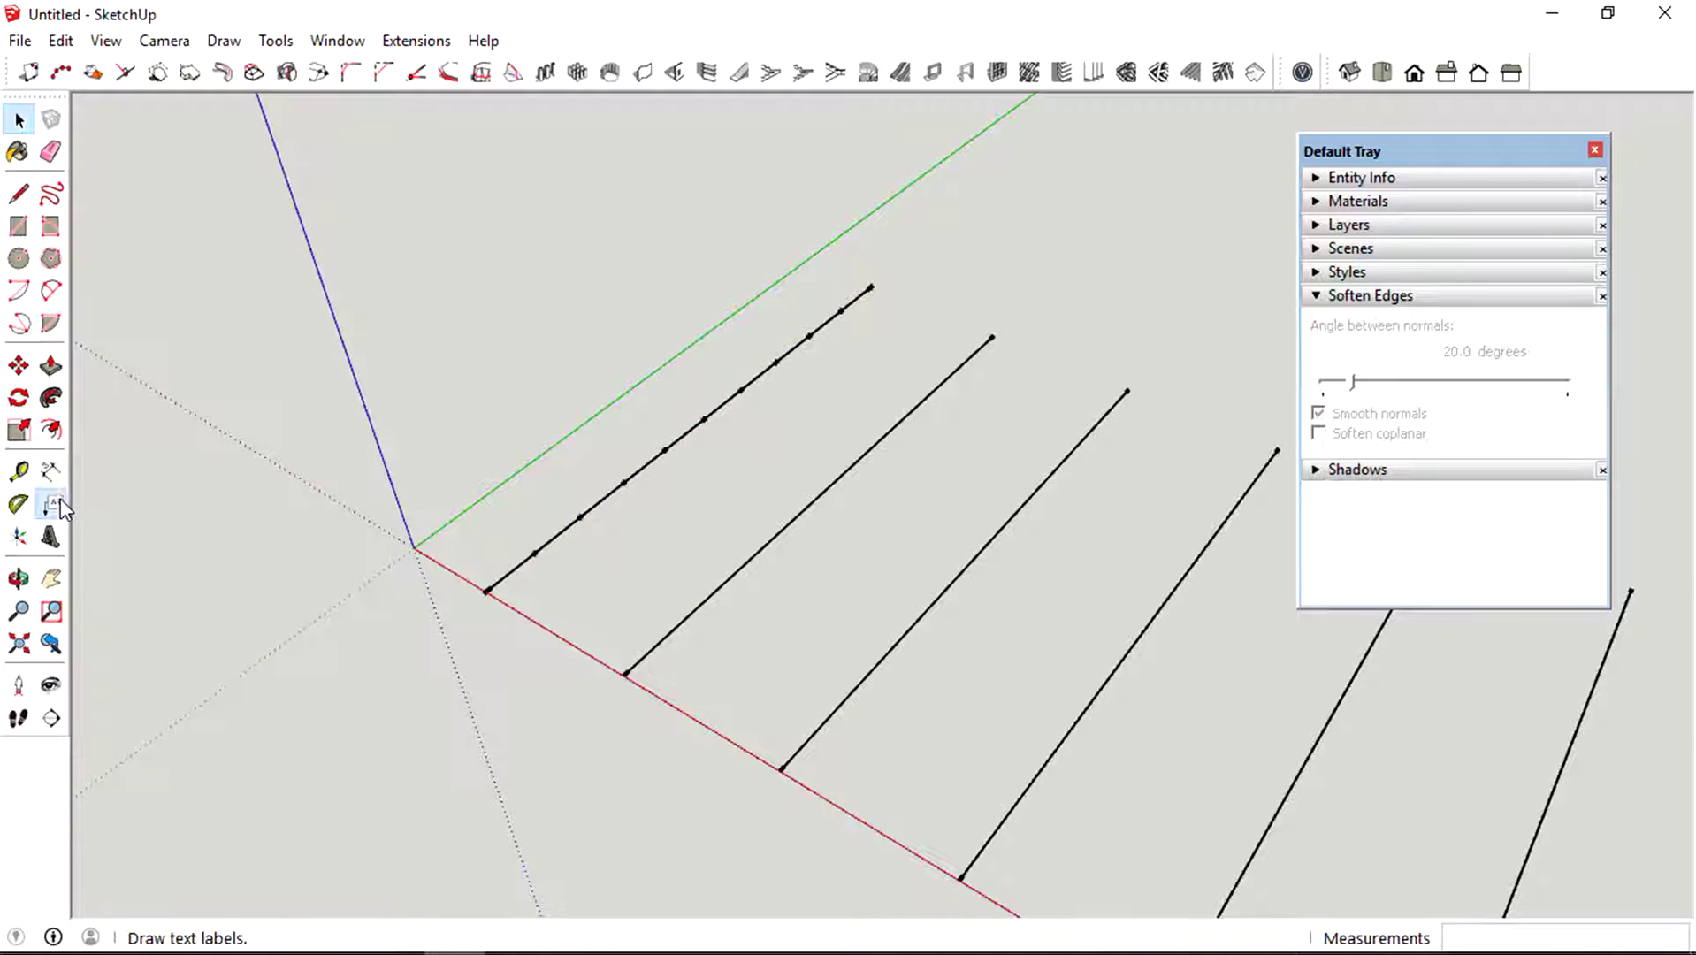
{"action": "left_click", "coordinate": [852, 303]}
{"action": "left_click", "coordinate": [888, 212]}
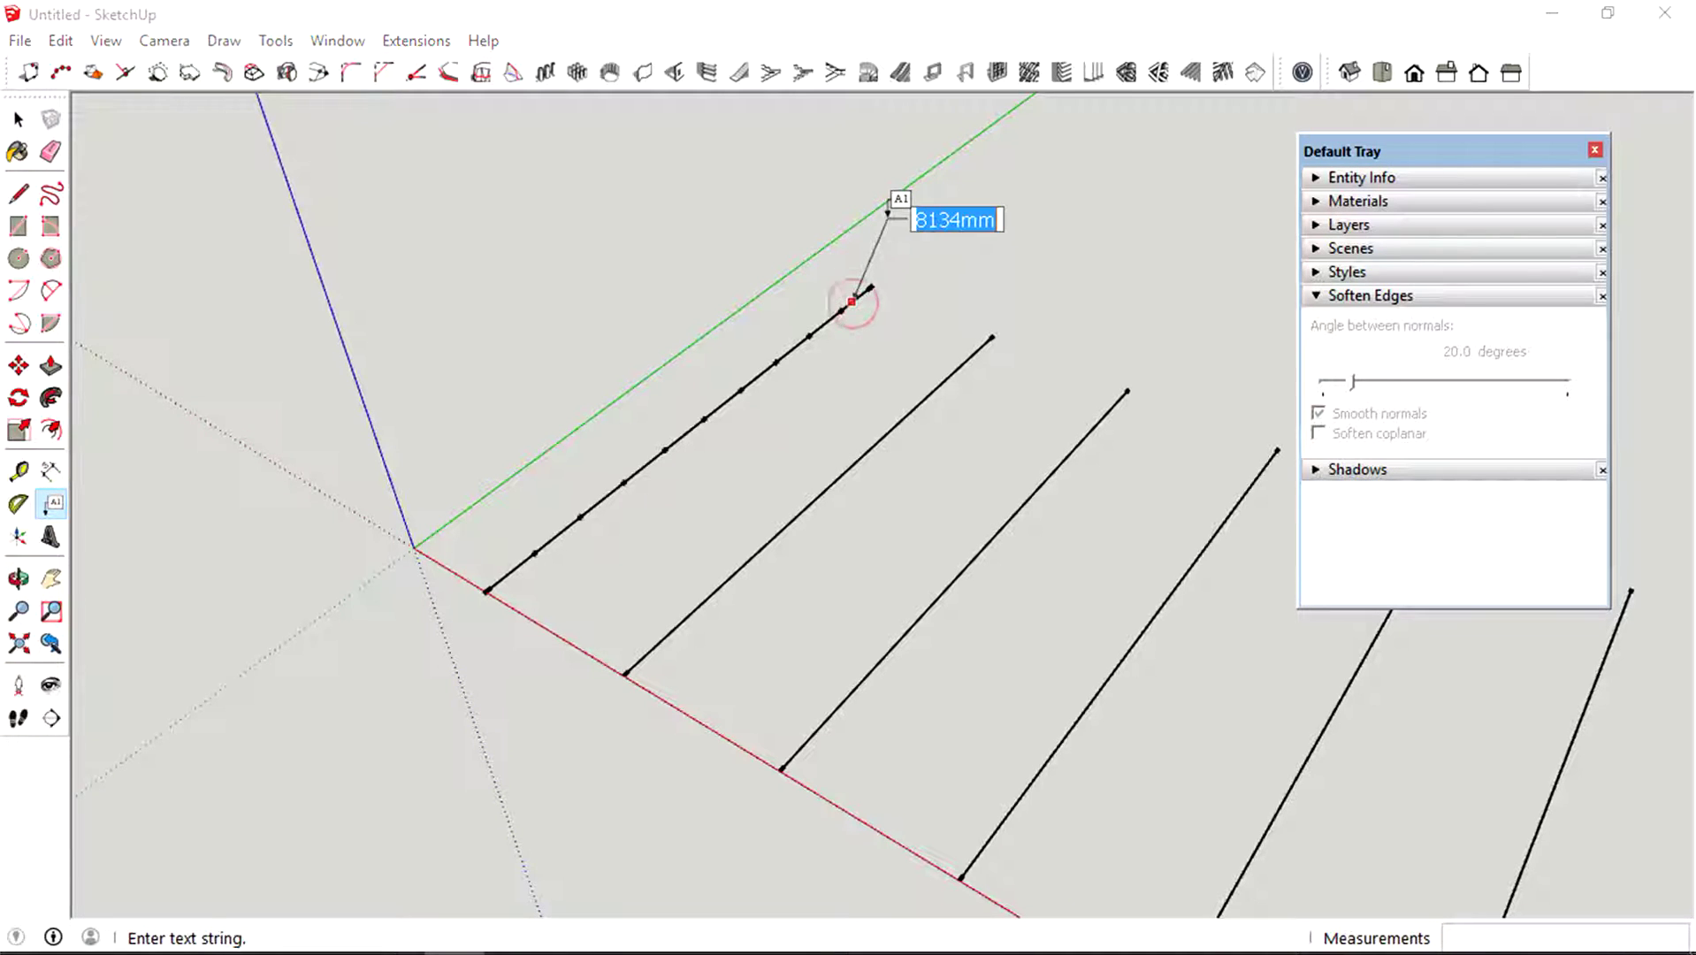
{"action": "type", "text": "OP"}
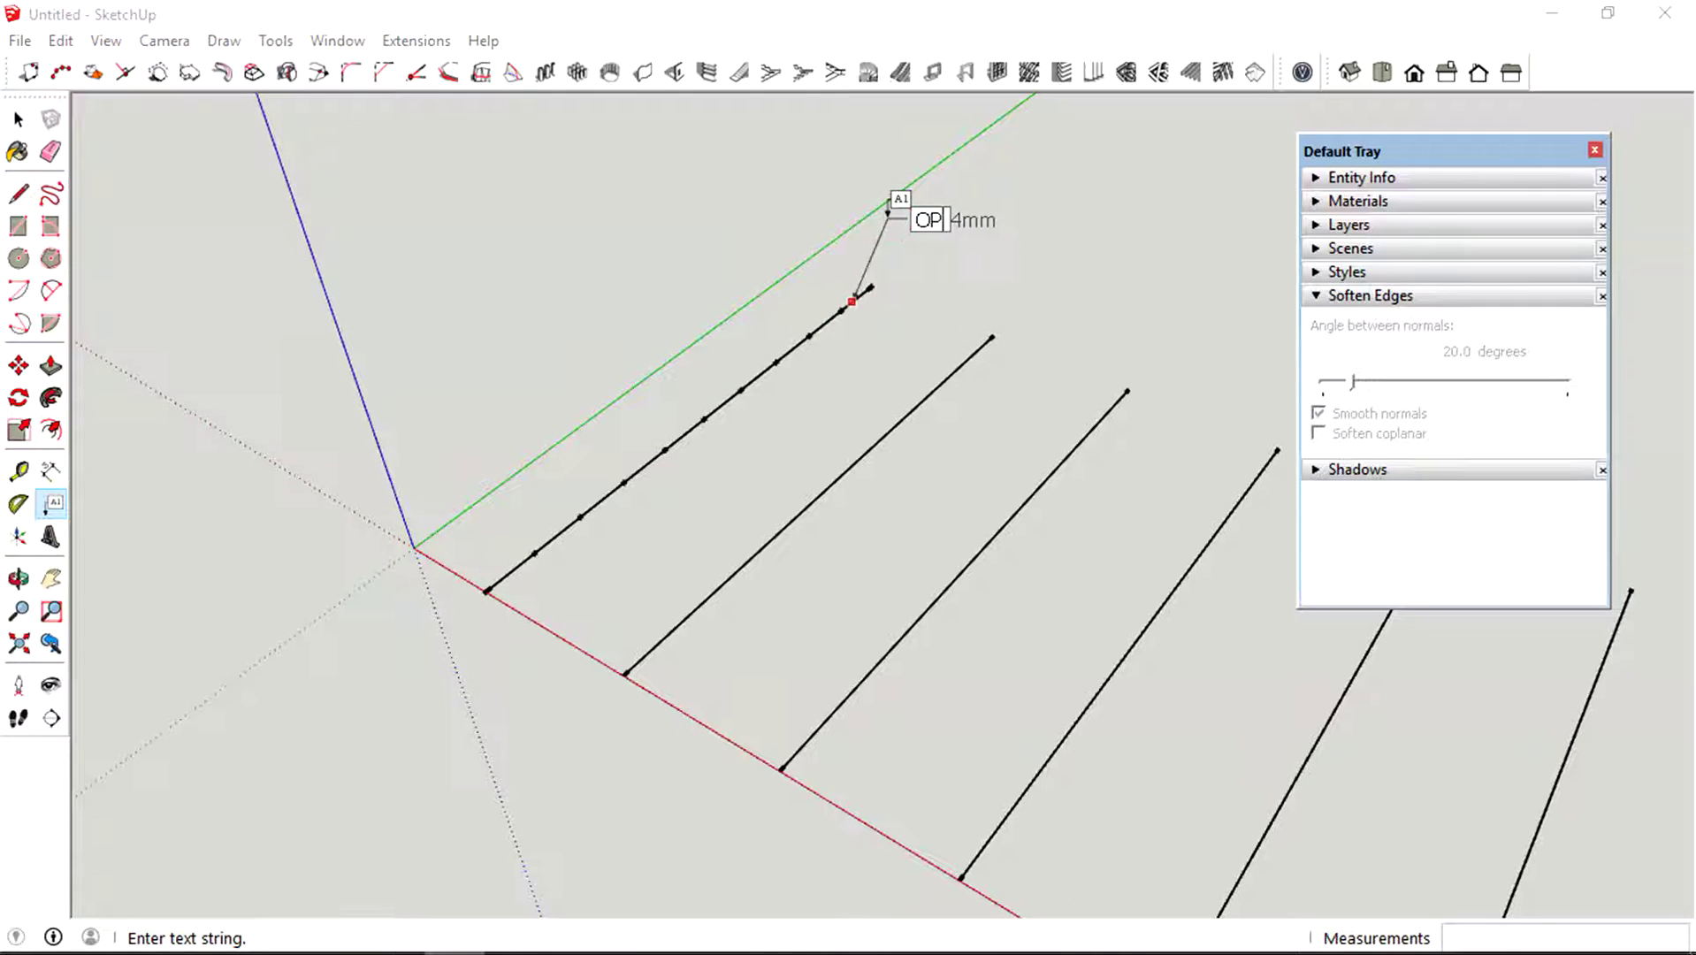
{"action": "type", "text": "TION 1"}
{"action": "key", "text": "Return"}
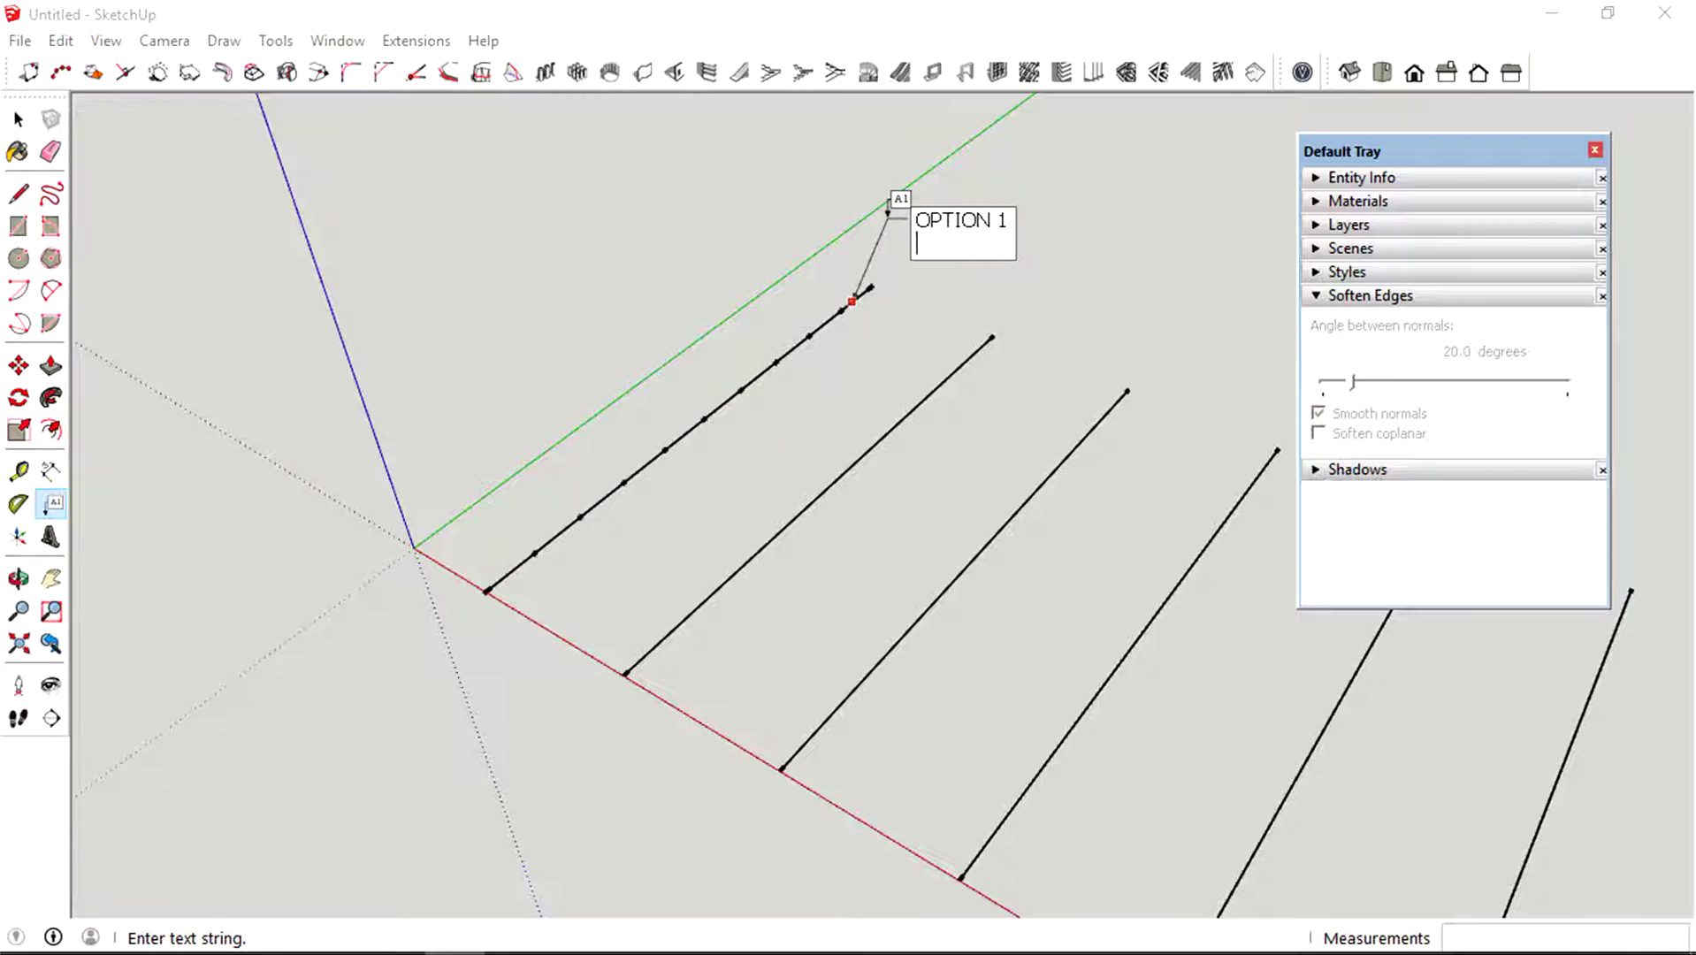
{"action": "key", "text": "Return"}
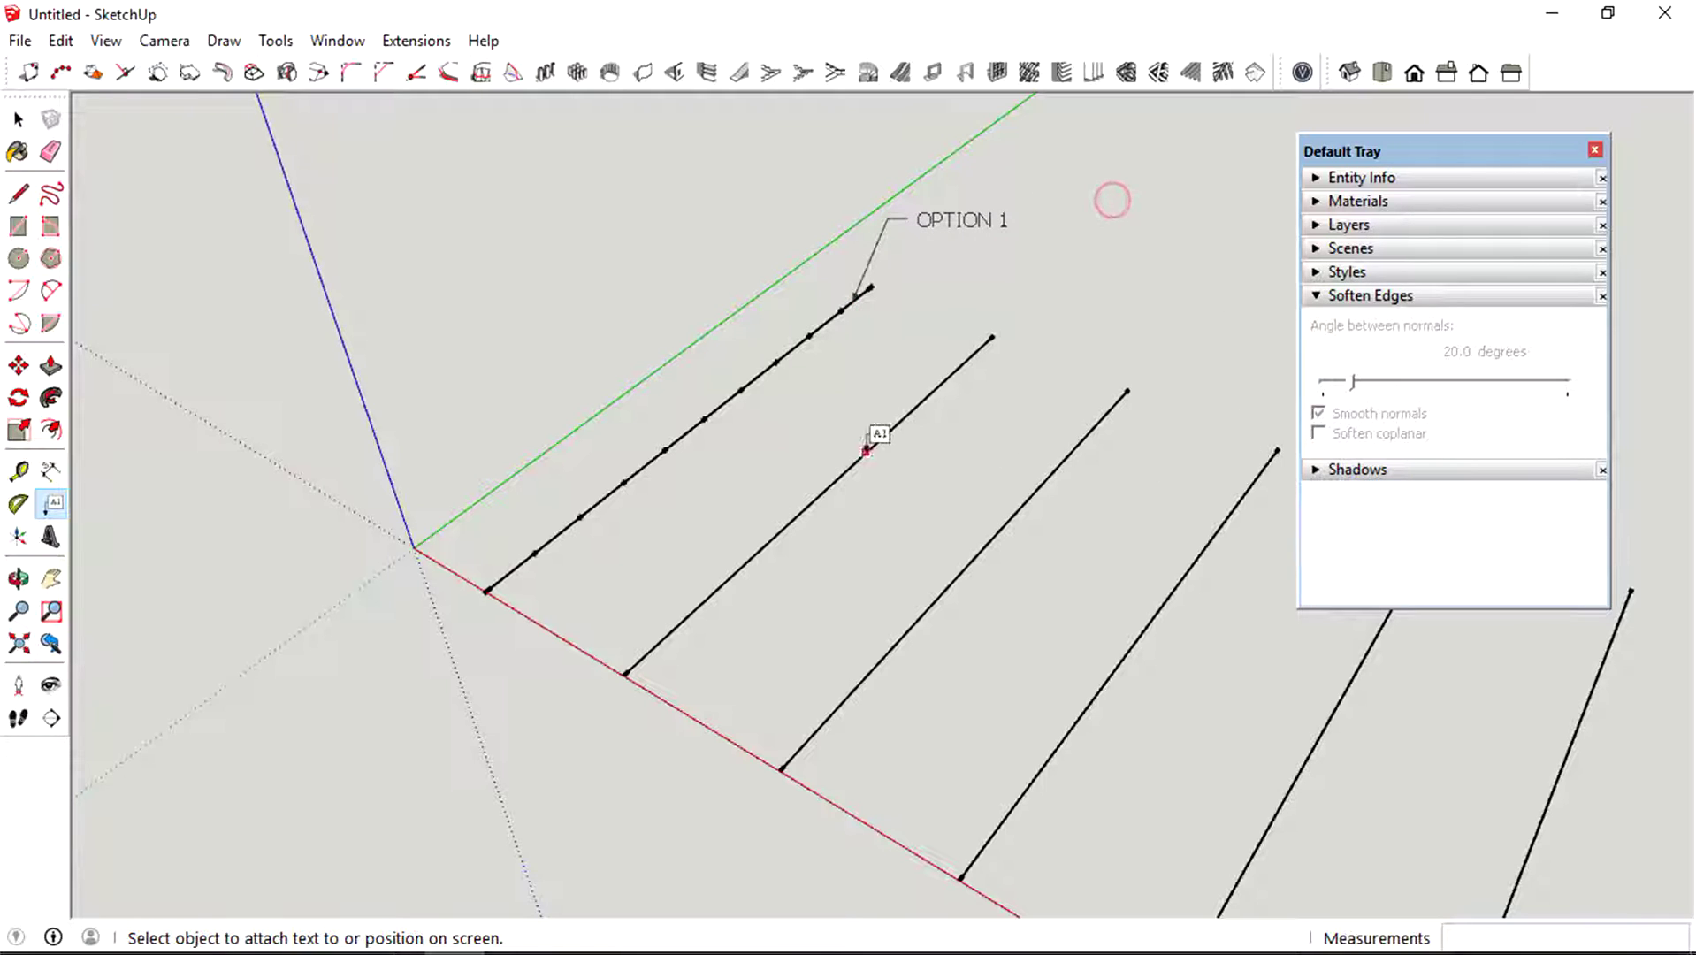
{"action": "key", "text": "space"}
{"action": "left_click", "coordinate": [773, 545]}
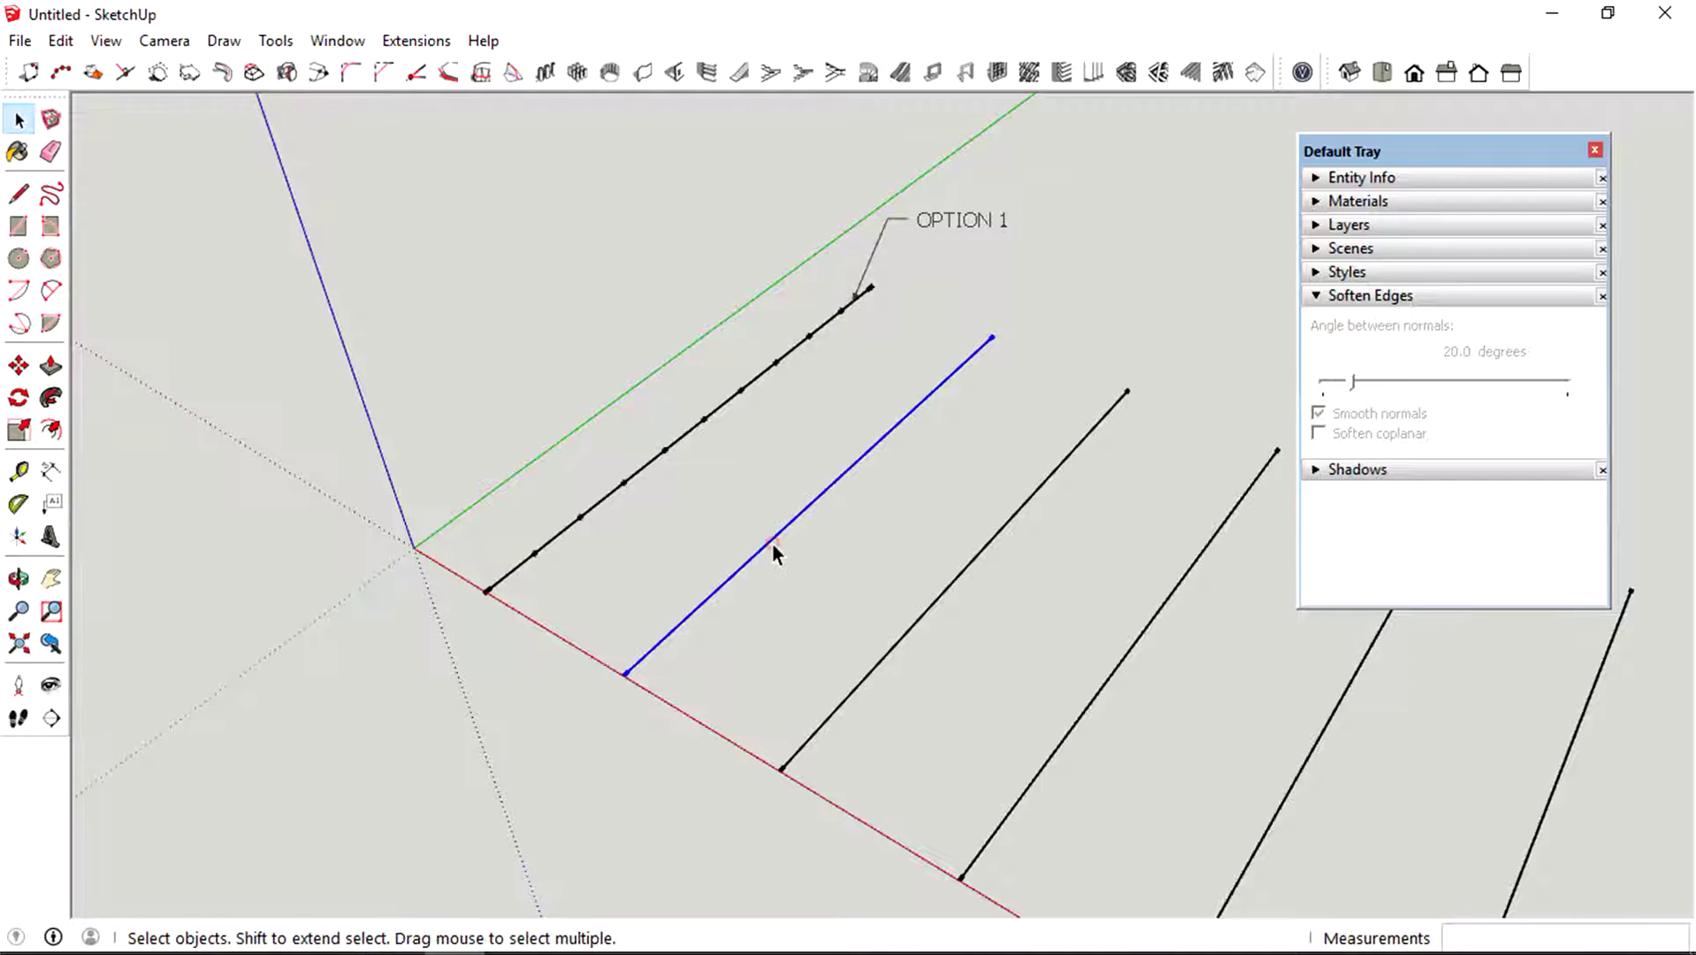
{"action": "right_click", "coordinate": [773, 544]}
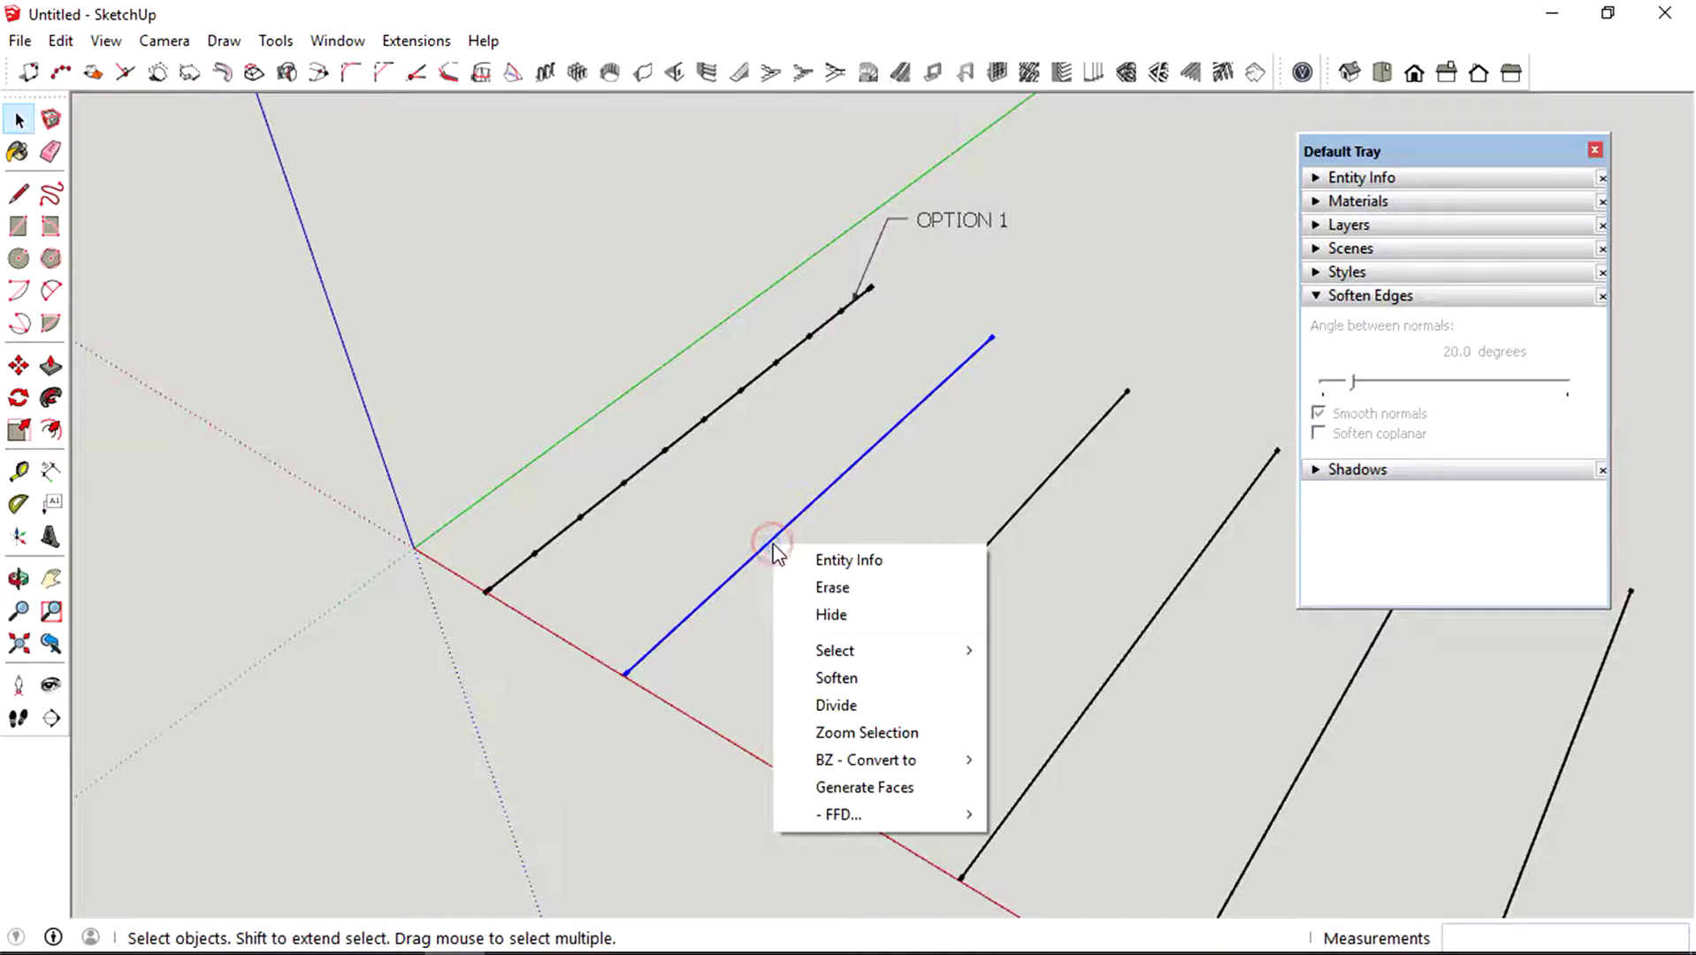
{"action": "left_click", "coordinate": [275, 315]}
- Divide the second line into 10 evenly distributed segments with points placed at the middle of each segment
{"action": "left_click", "coordinate": [62, 72]}
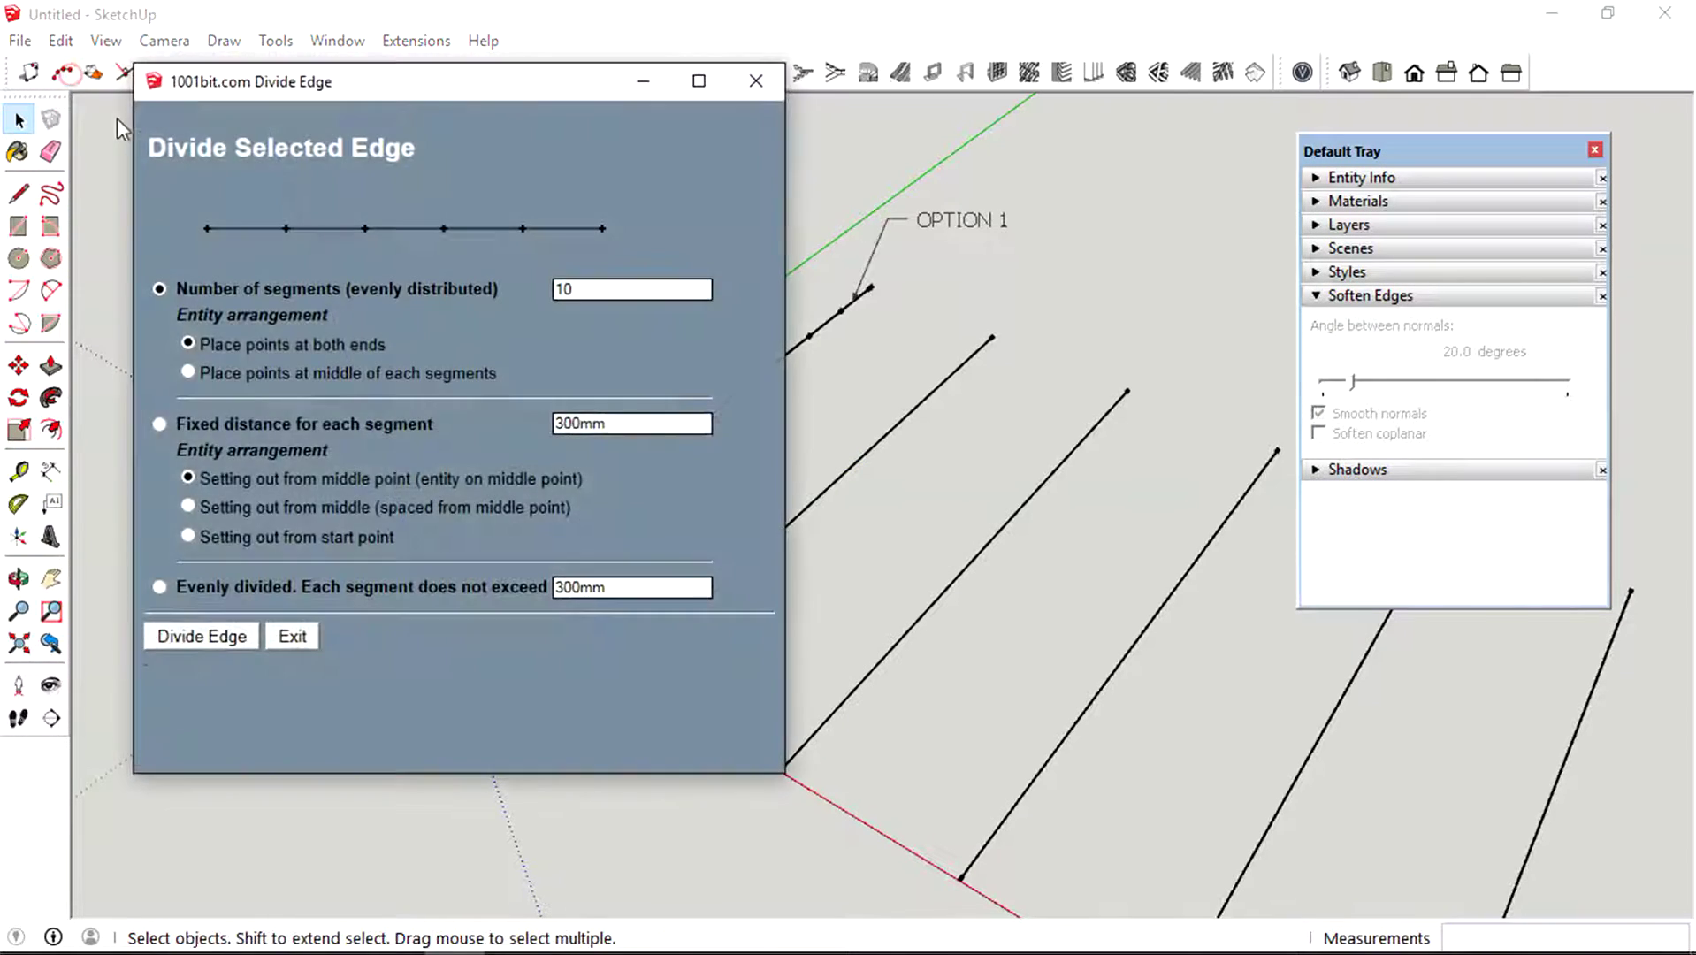
{"action": "double_click", "coordinate": [563, 290]}
{"action": "type", "text": "10"}
{"action": "left_click_drag", "start_coordinate": [200, 372], "coordinate": [459, 375]}
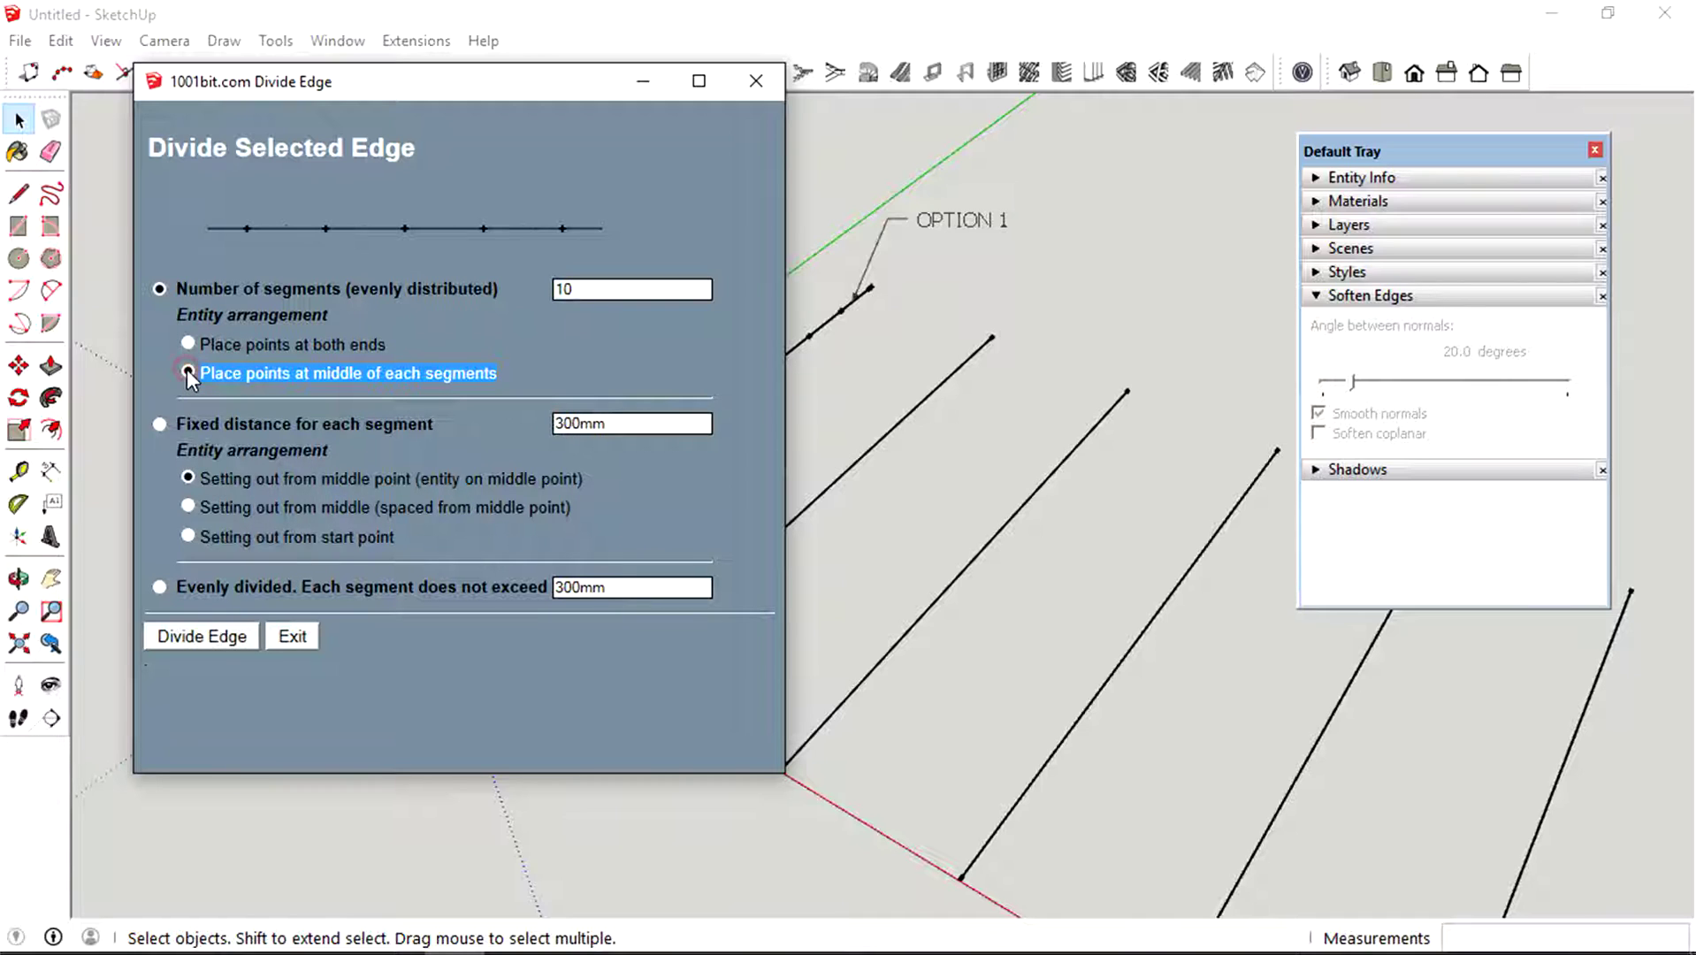
{"action": "left_click", "coordinate": [186, 371]}
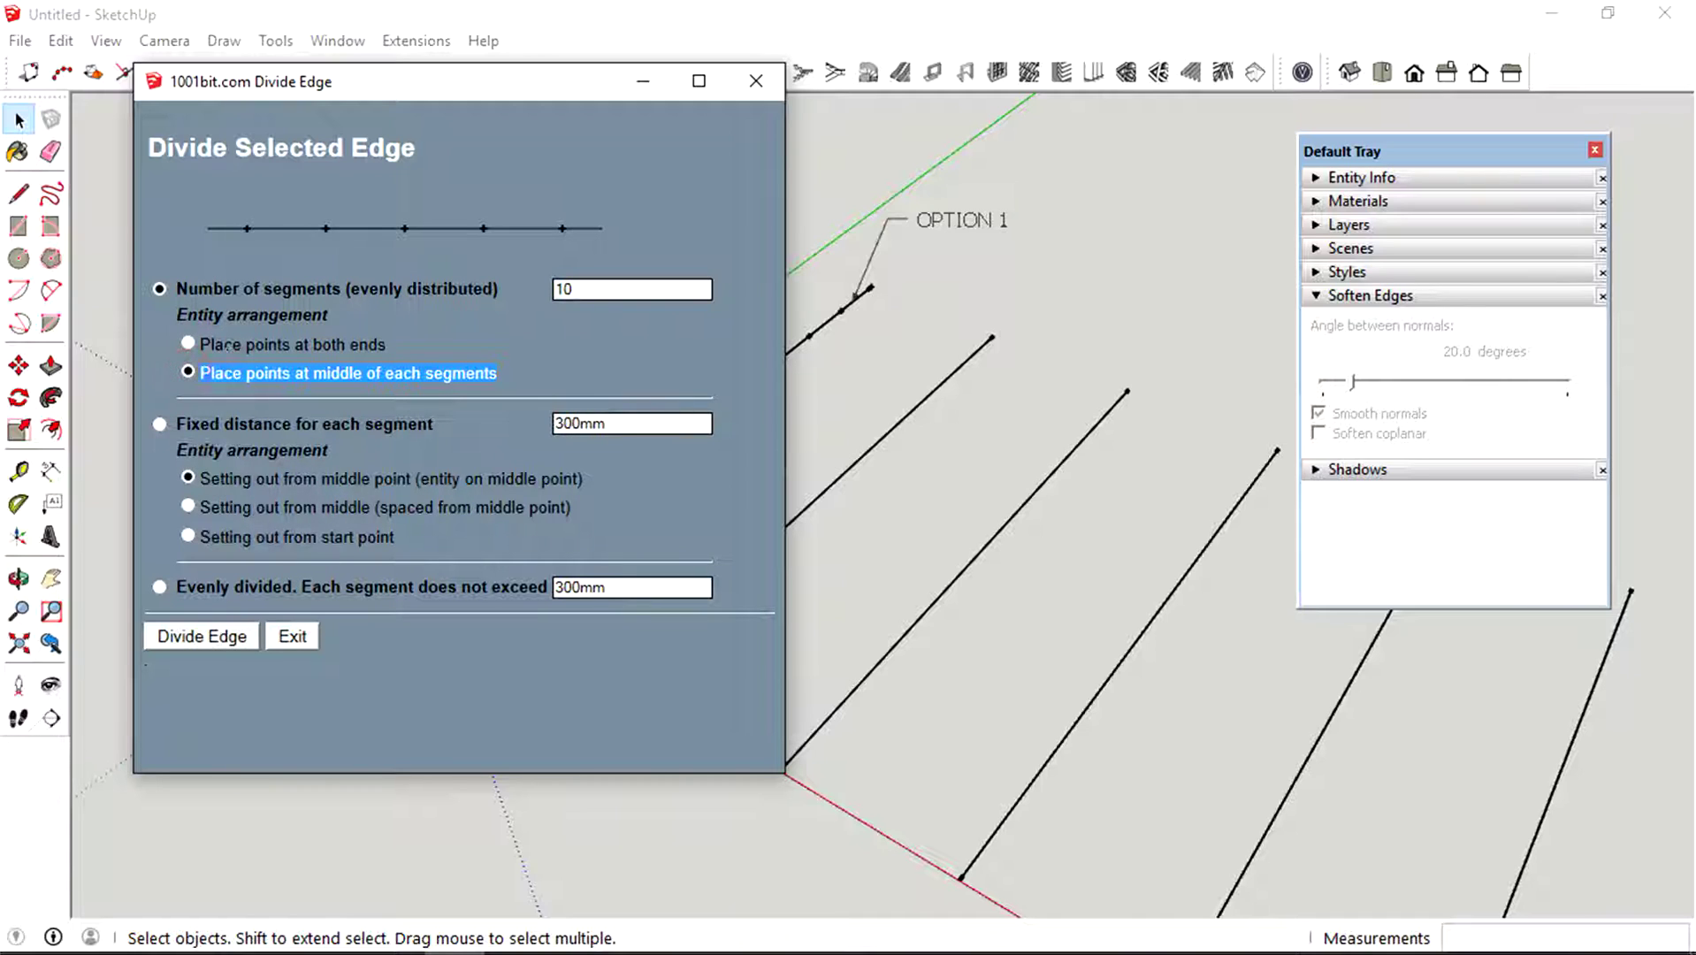
{"action": "left_click", "coordinate": [186, 372]}
{"action": "left_click", "coordinate": [202, 635]}
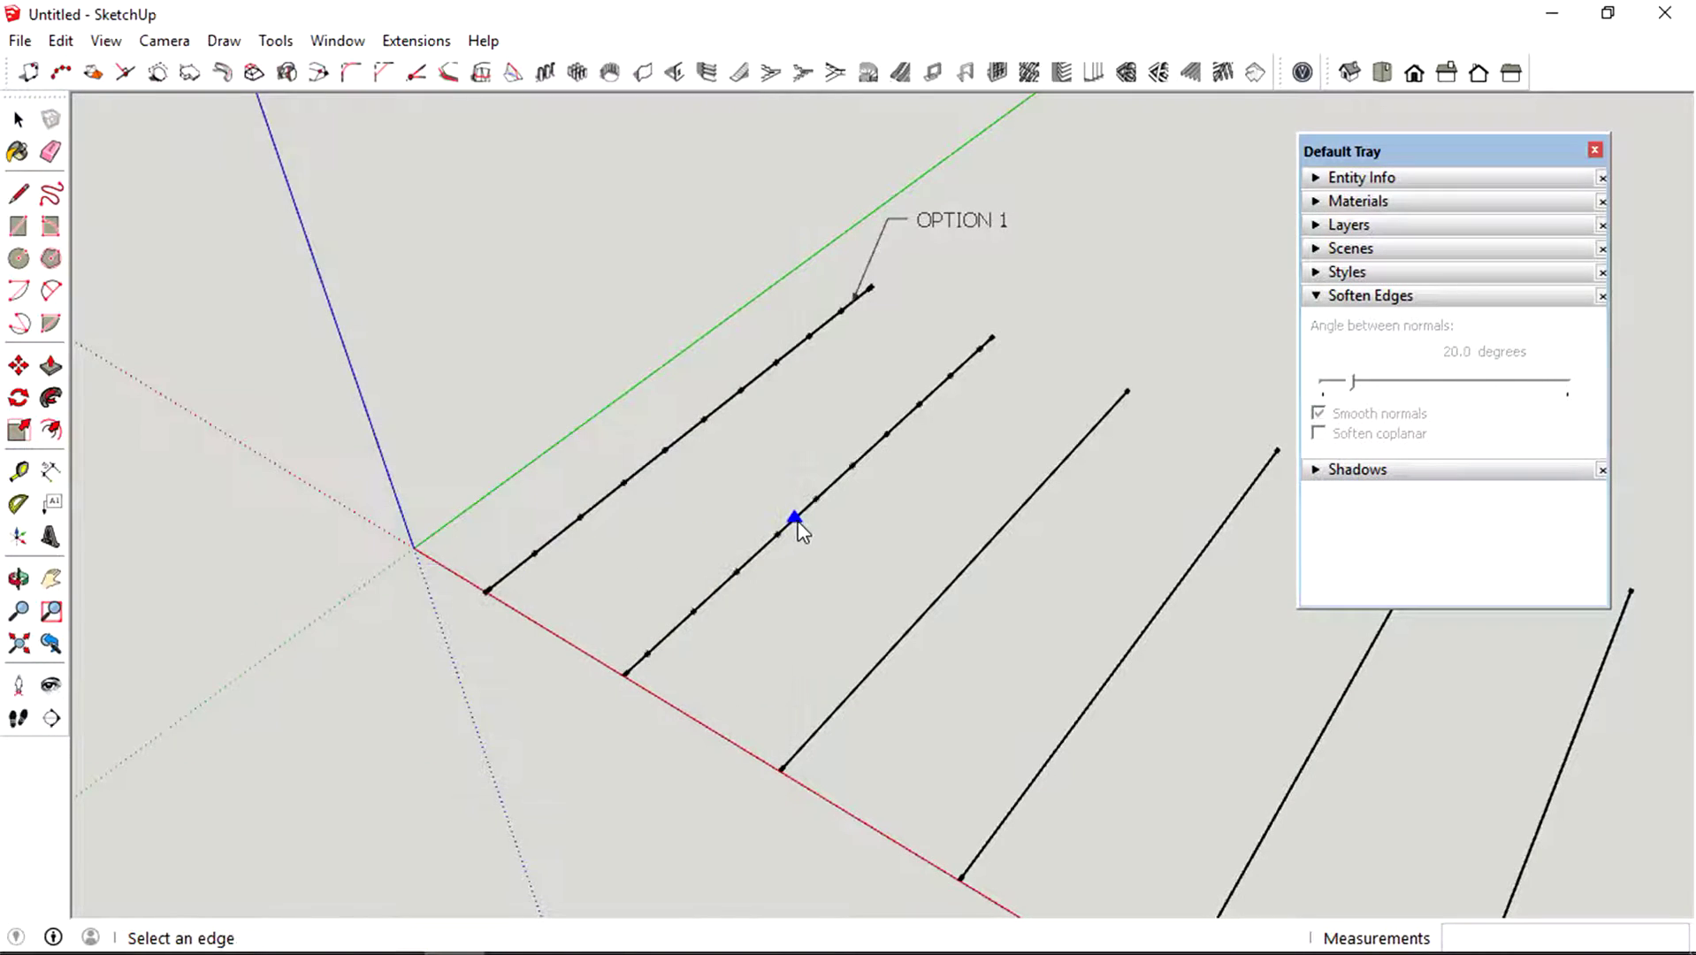
{"action": "key", "text": "space"}
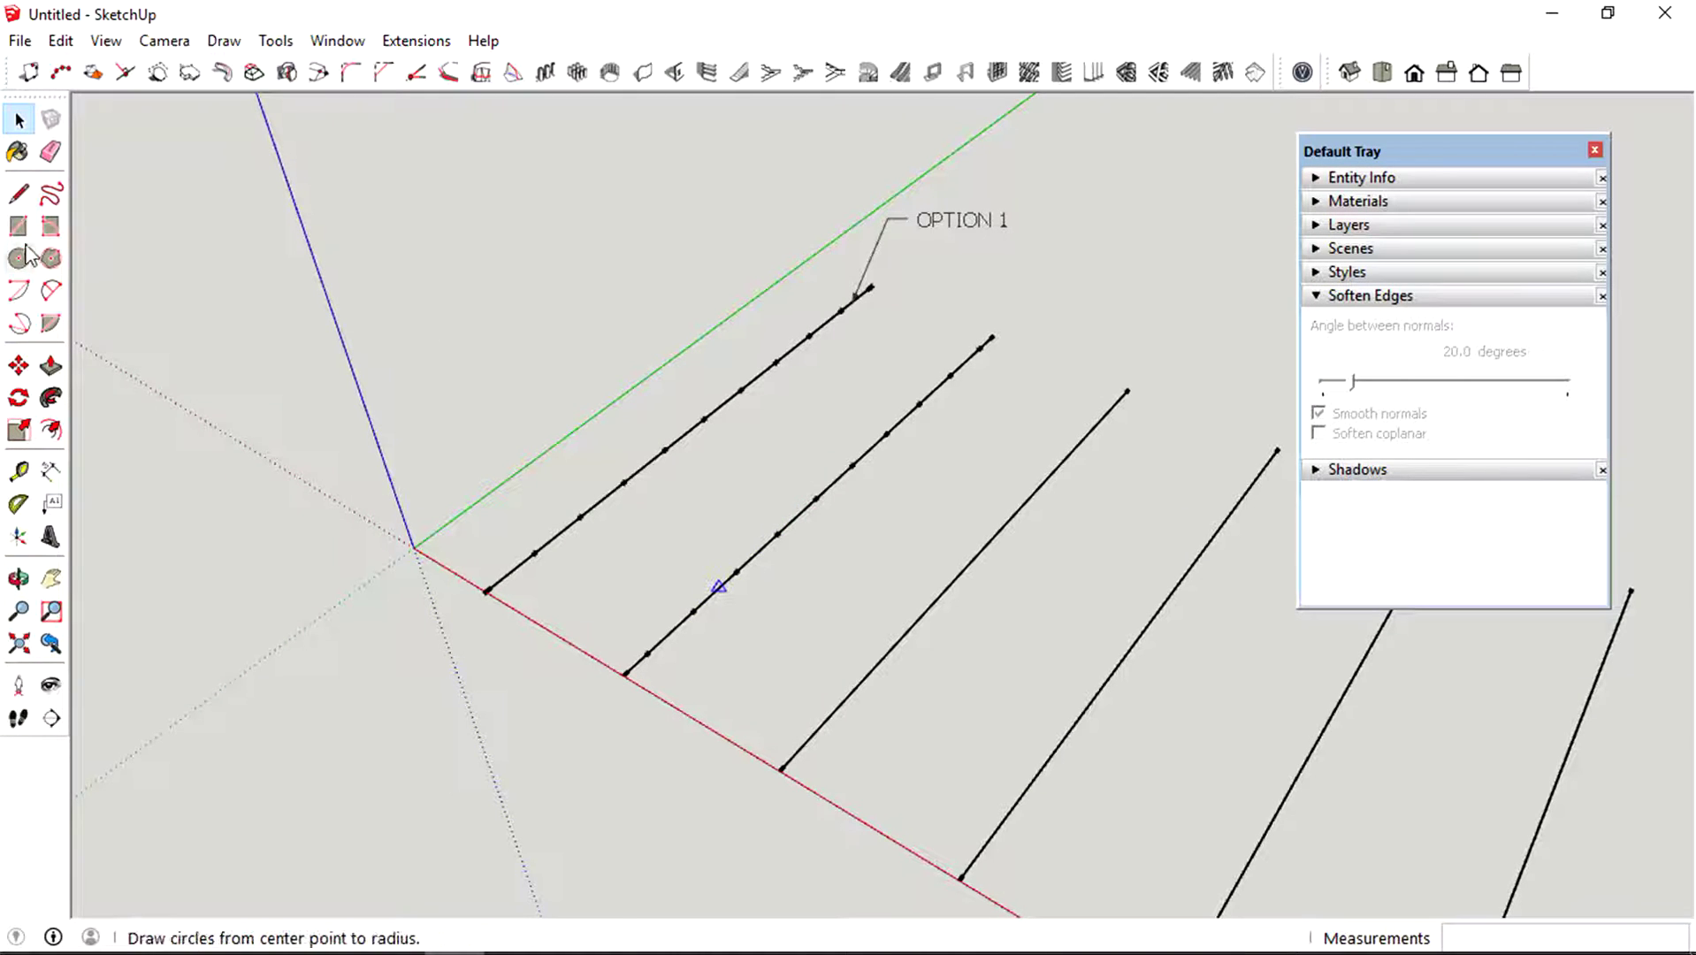
- Attach a leader text label reading "OPTION 2" near the far end of the divided second line
{"action": "left_click", "coordinate": [52, 503]}
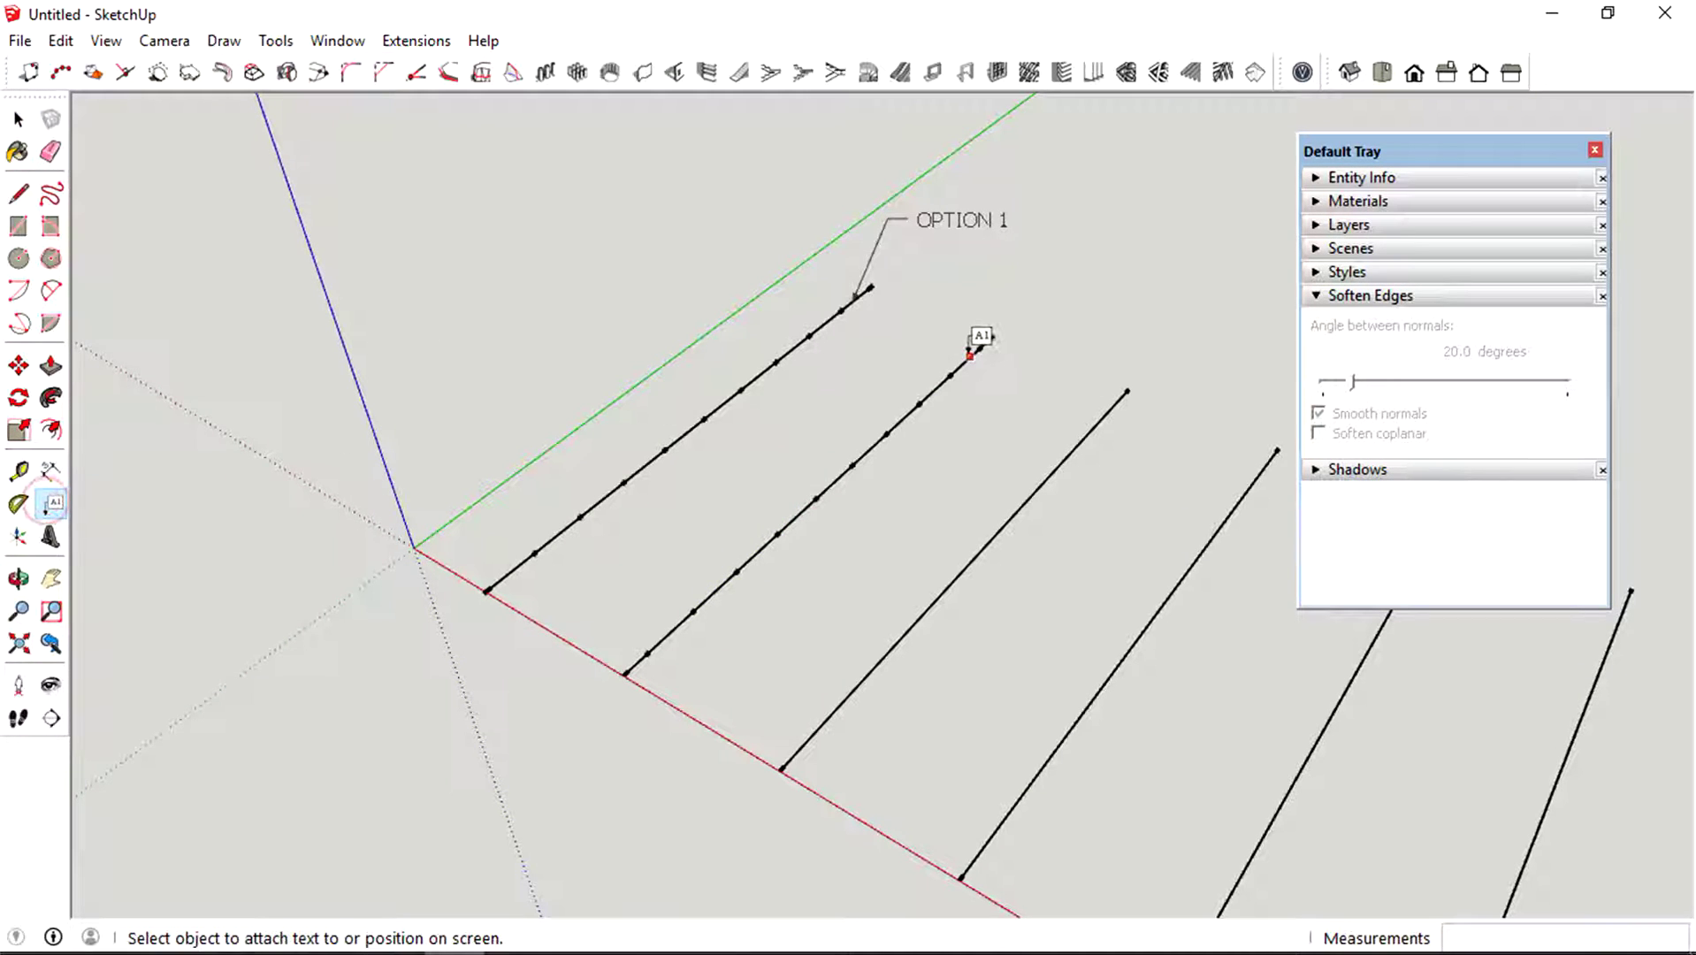
{"action": "left_click", "coordinate": [963, 362]}
{"action": "left_click", "coordinate": [1018, 279]}
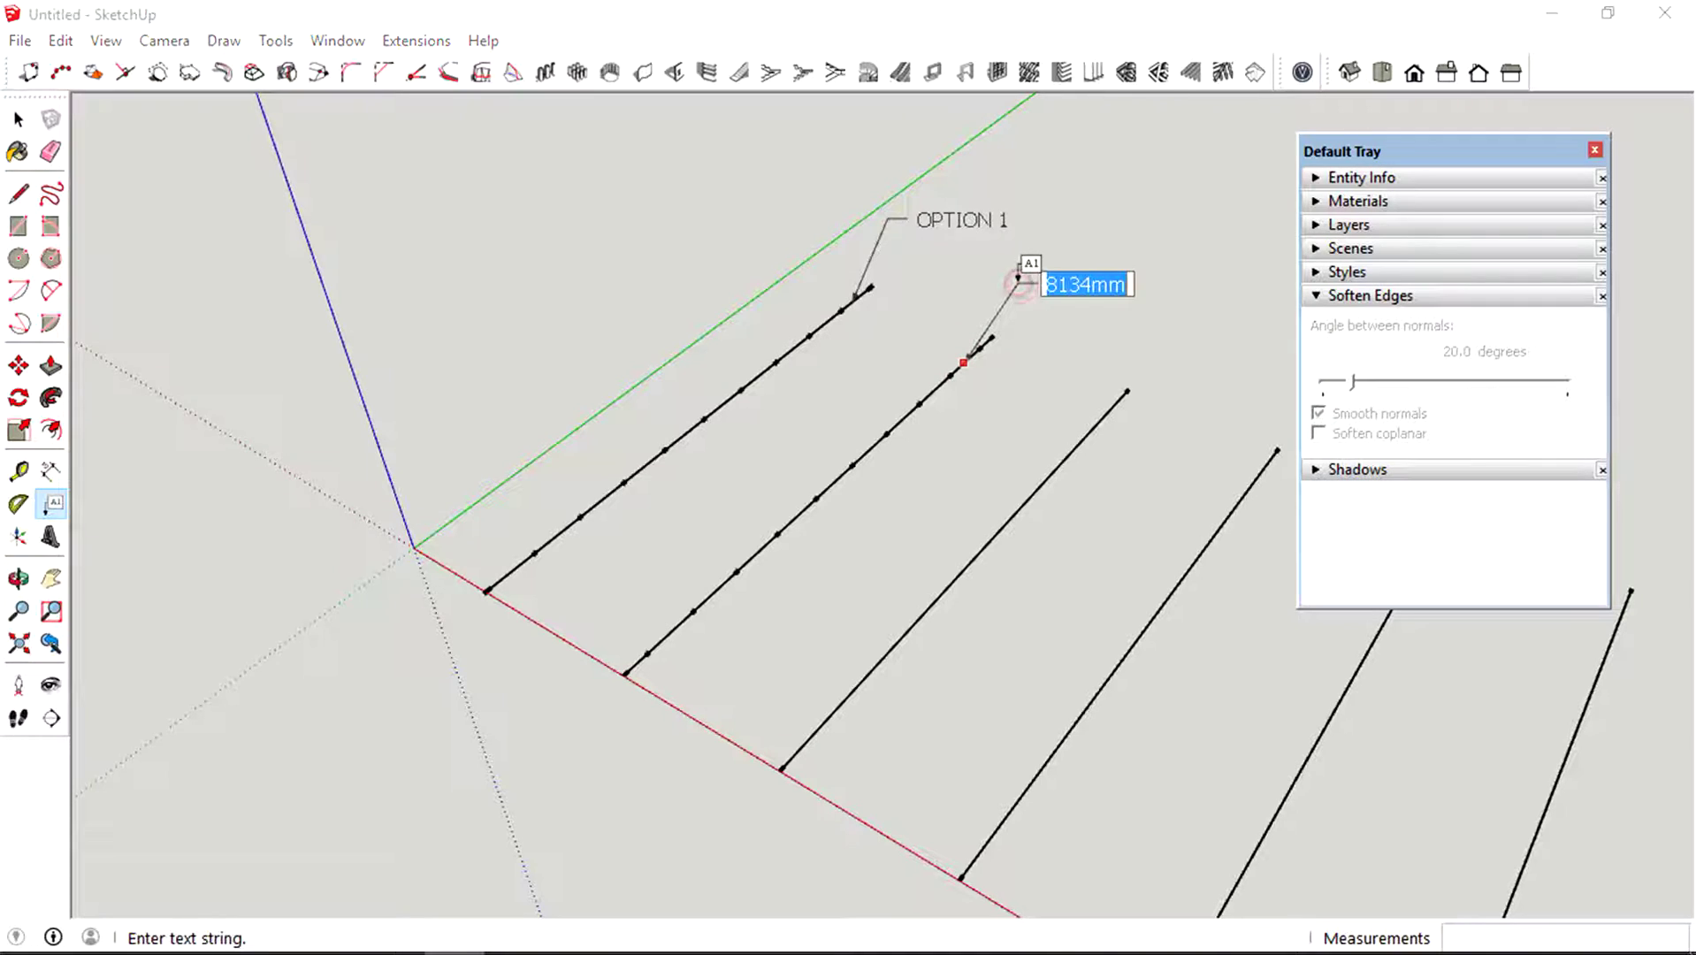
{"action": "type", "text": "OPTI"}
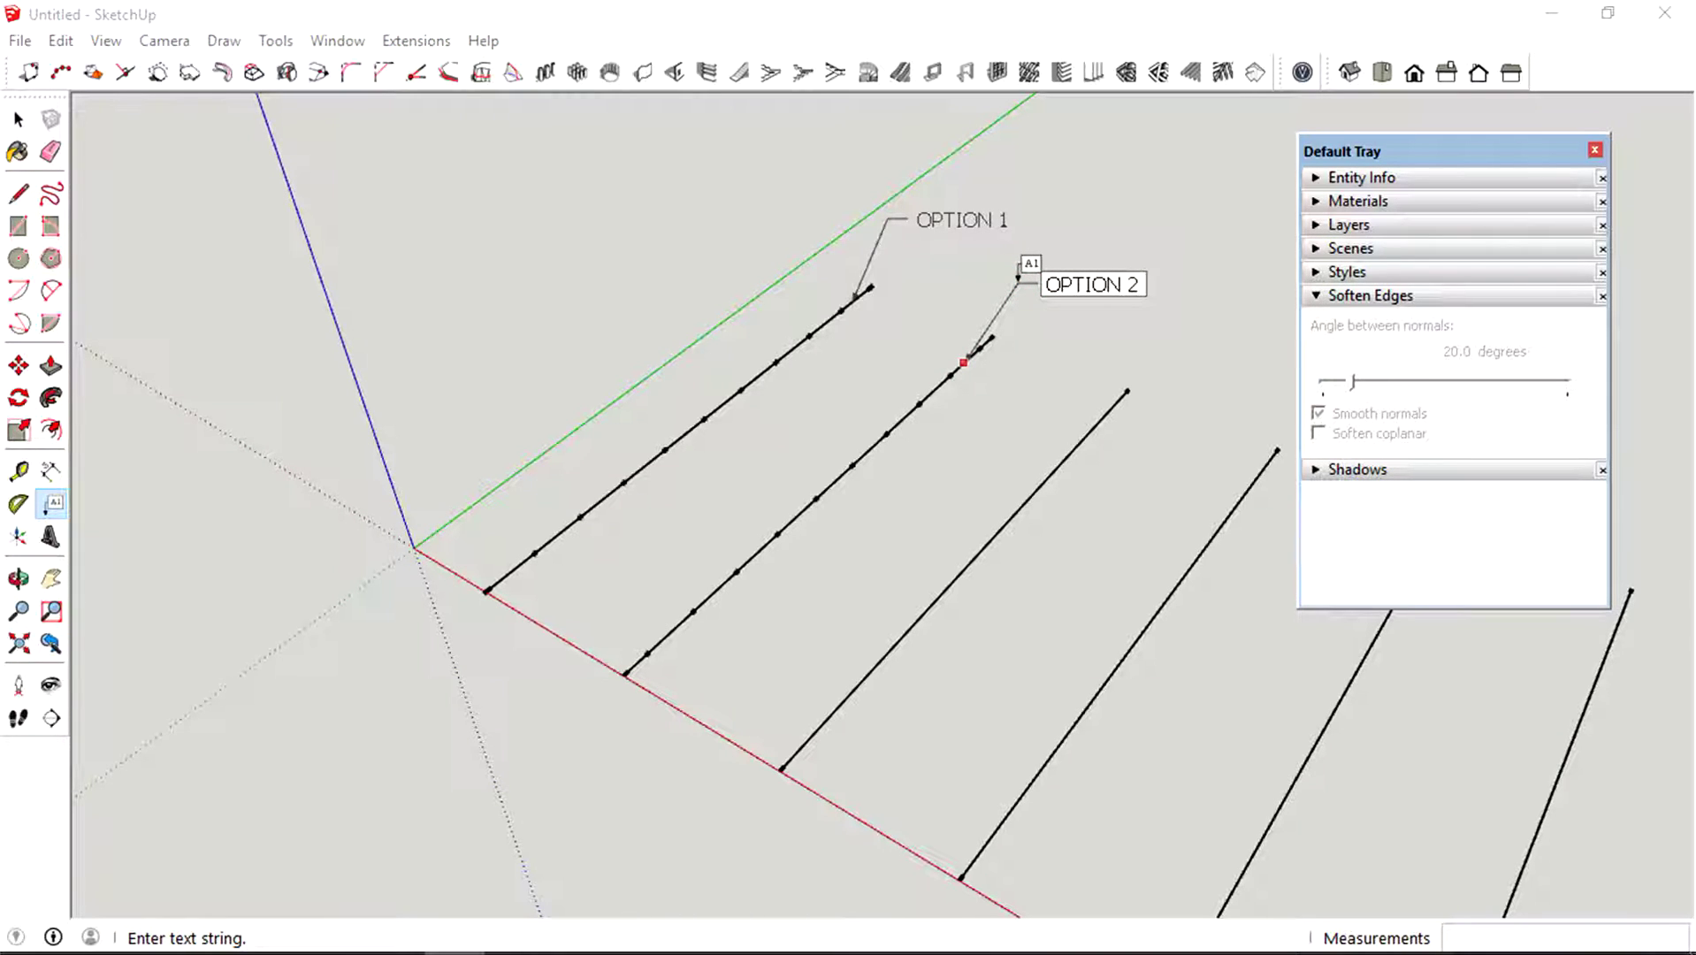
{"action": "type", "text": "ON 2"}
{"action": "left_click", "coordinate": [1225, 219]}
- Divide the third line at a fixed distance of 500 mm per segment, setting out from the middle point with an entity on it
{"action": "middle_click_drag", "start_coordinate": [1195, 439], "coordinate": [1029, 390], "text": "shift"}
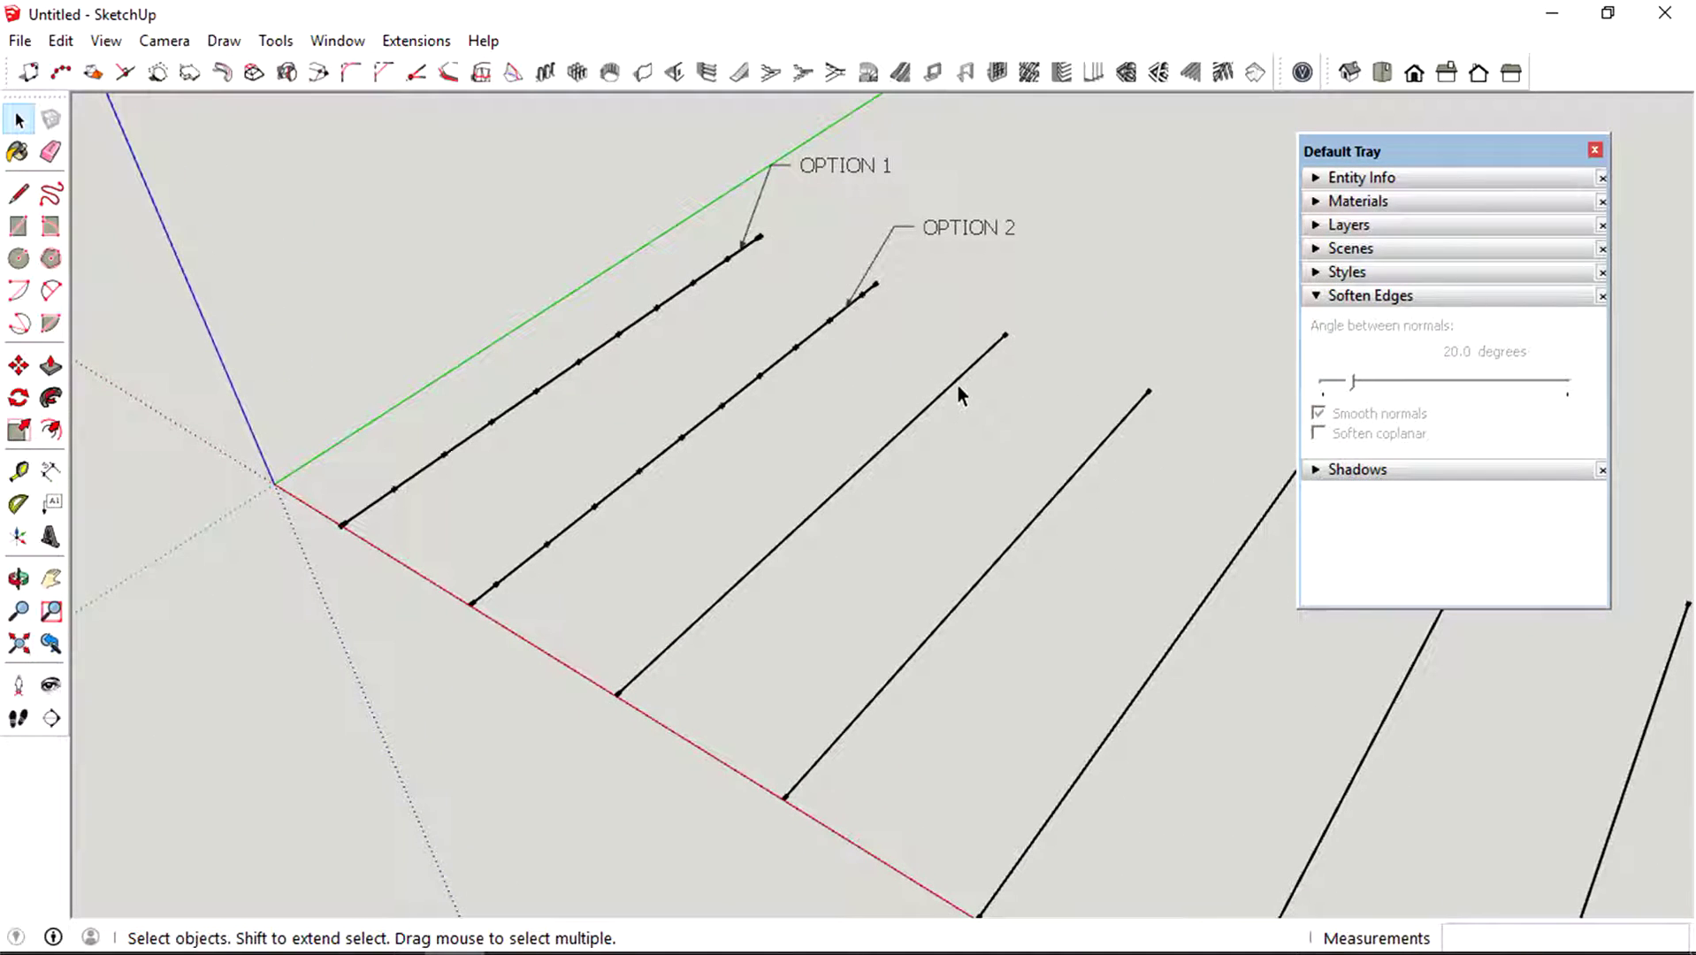
{"action": "left_click", "coordinate": [71, 74]}
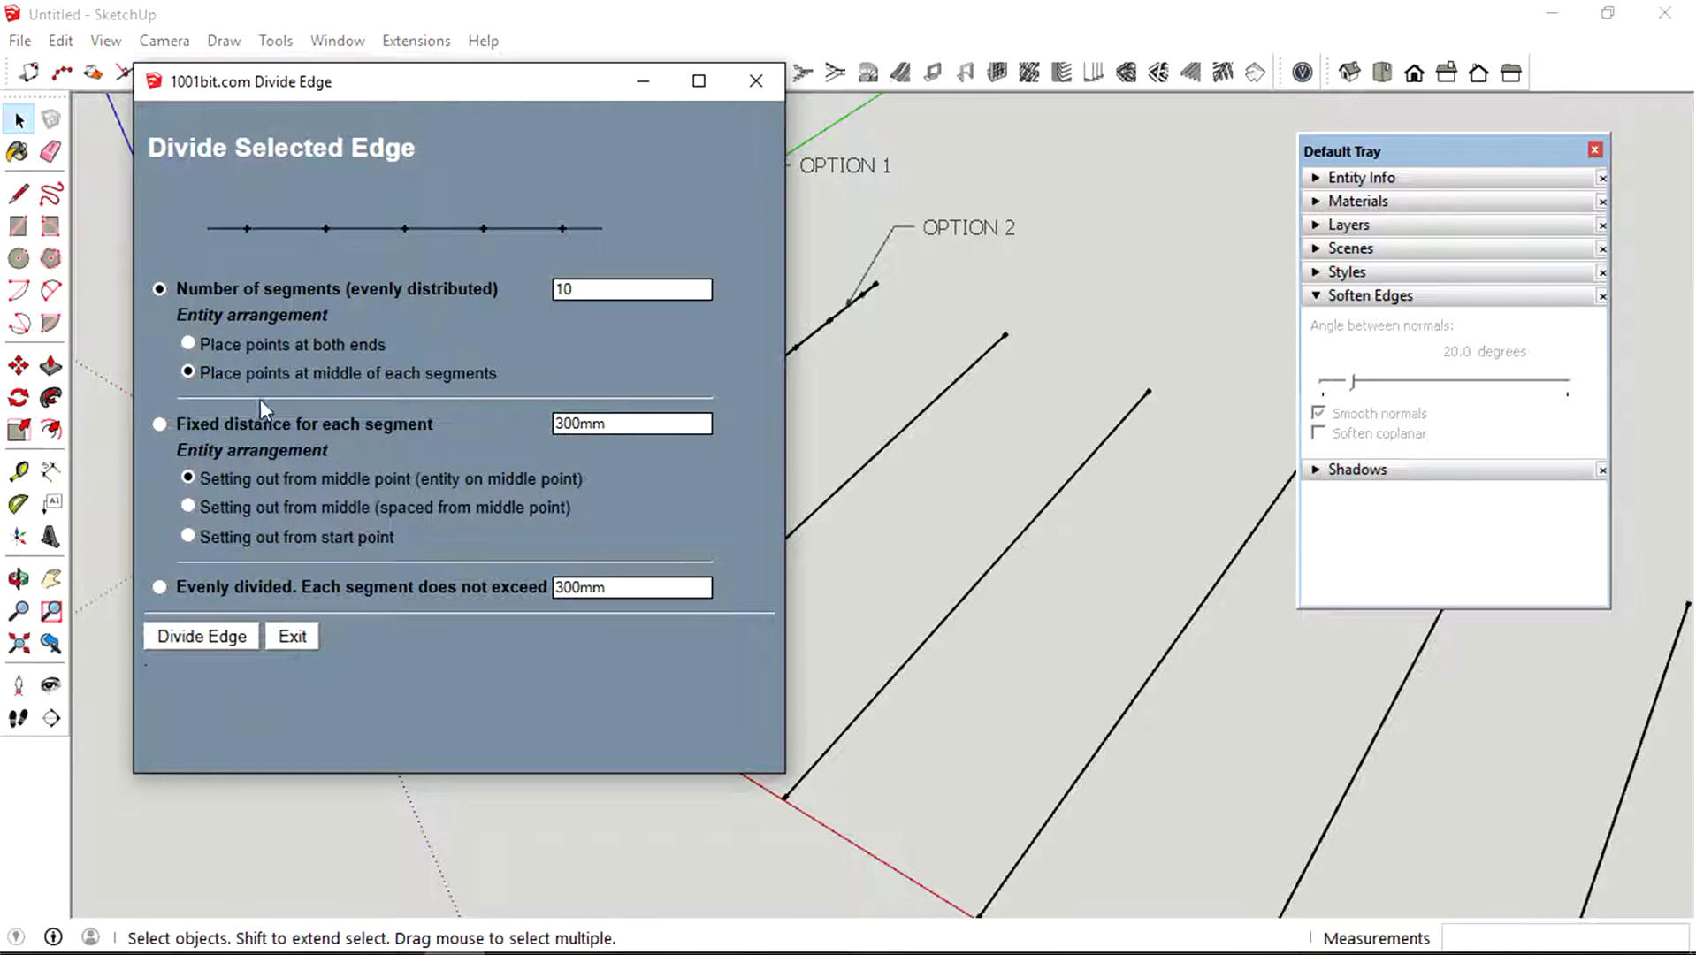
{"action": "left_click", "coordinate": [160, 425]}
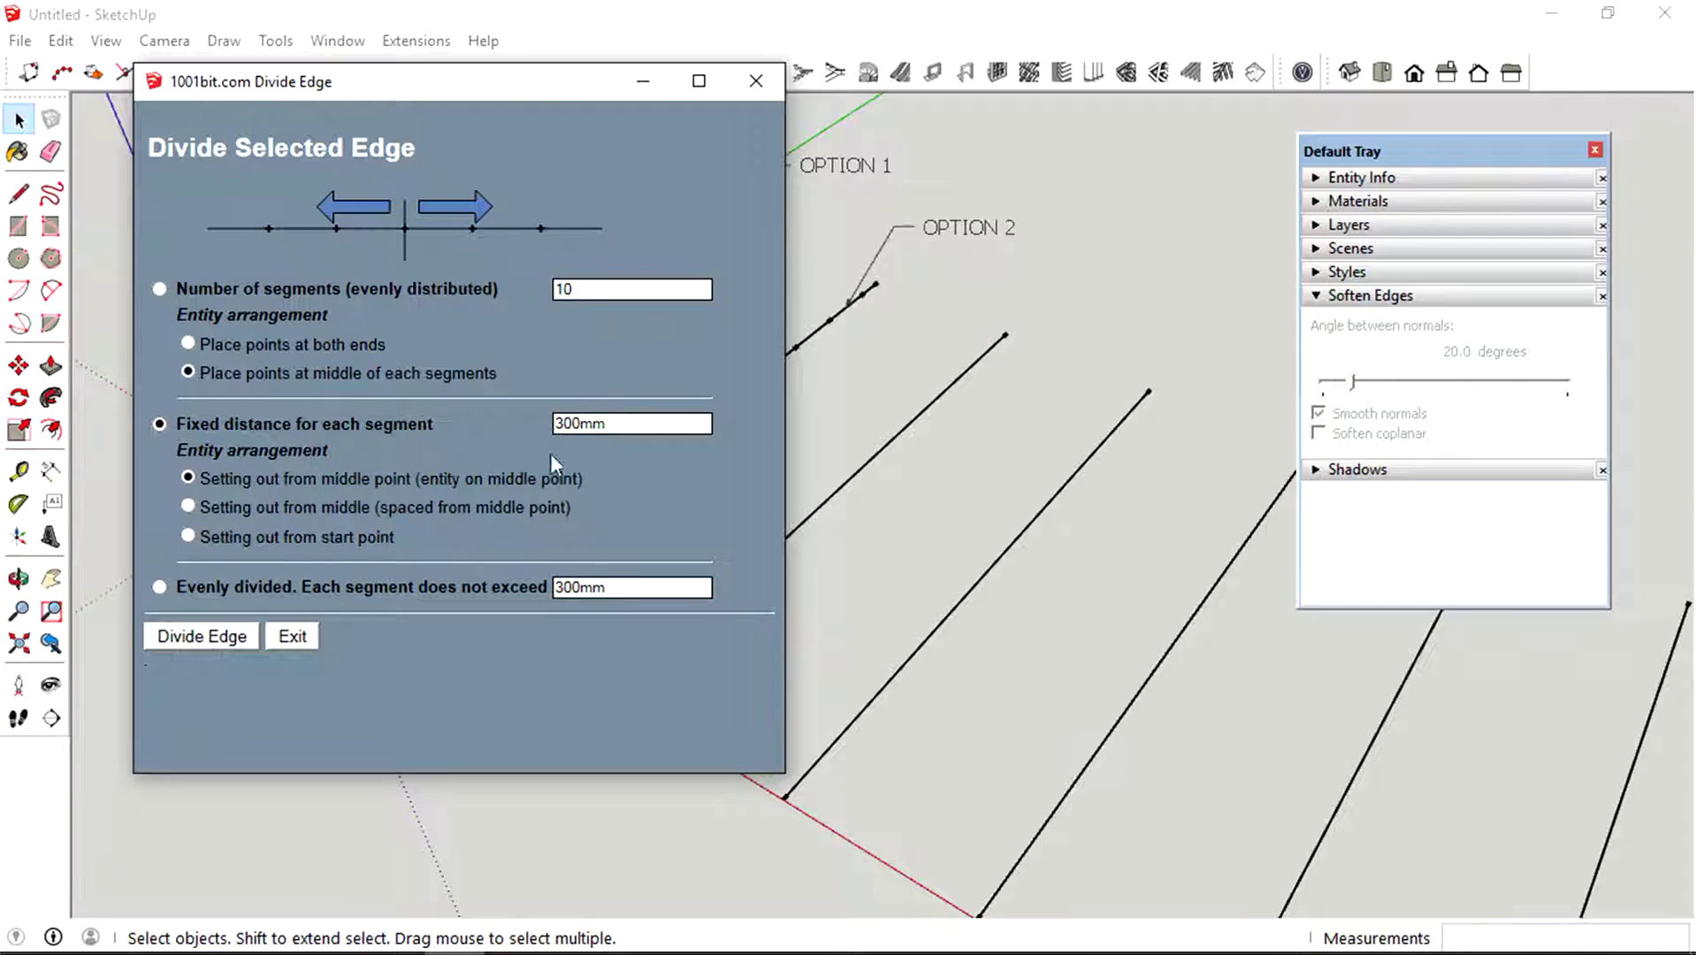
{"action": "double_click", "coordinate": [586, 423]}
{"action": "left_click_drag", "start_coordinate": [205, 425], "coordinate": [433, 425]}
{"action": "left_click_drag", "start_coordinate": [201, 478], "coordinate": [583, 479]}
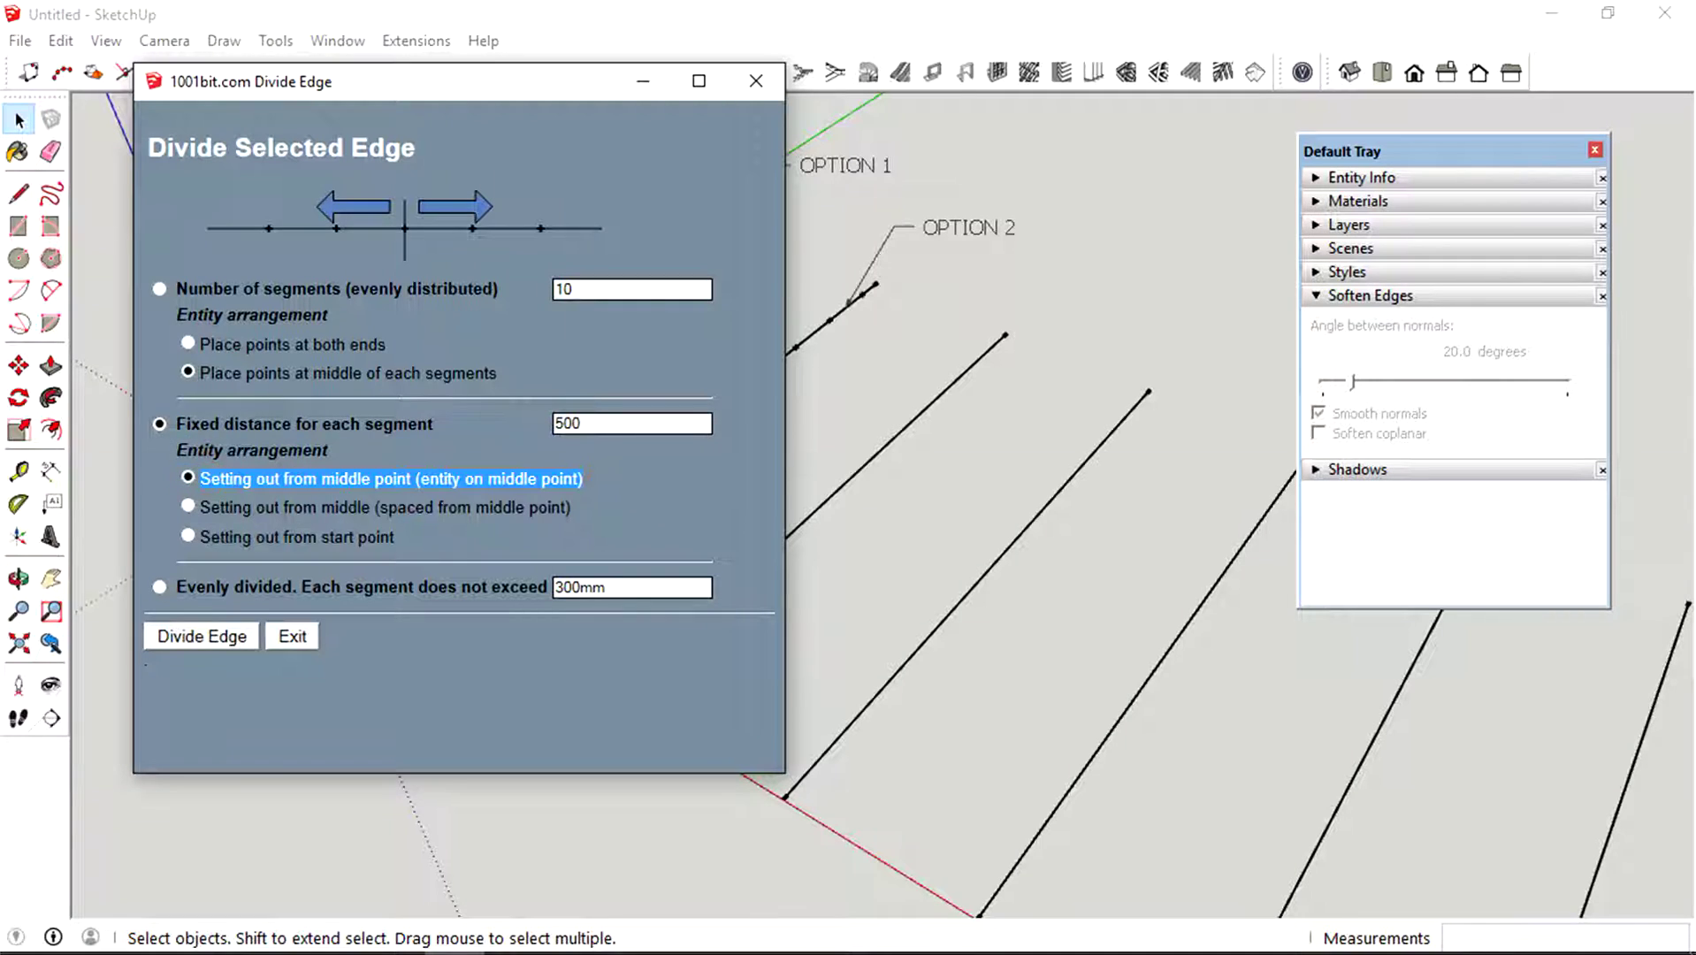
{"action": "left_click", "coordinate": [231, 636]}
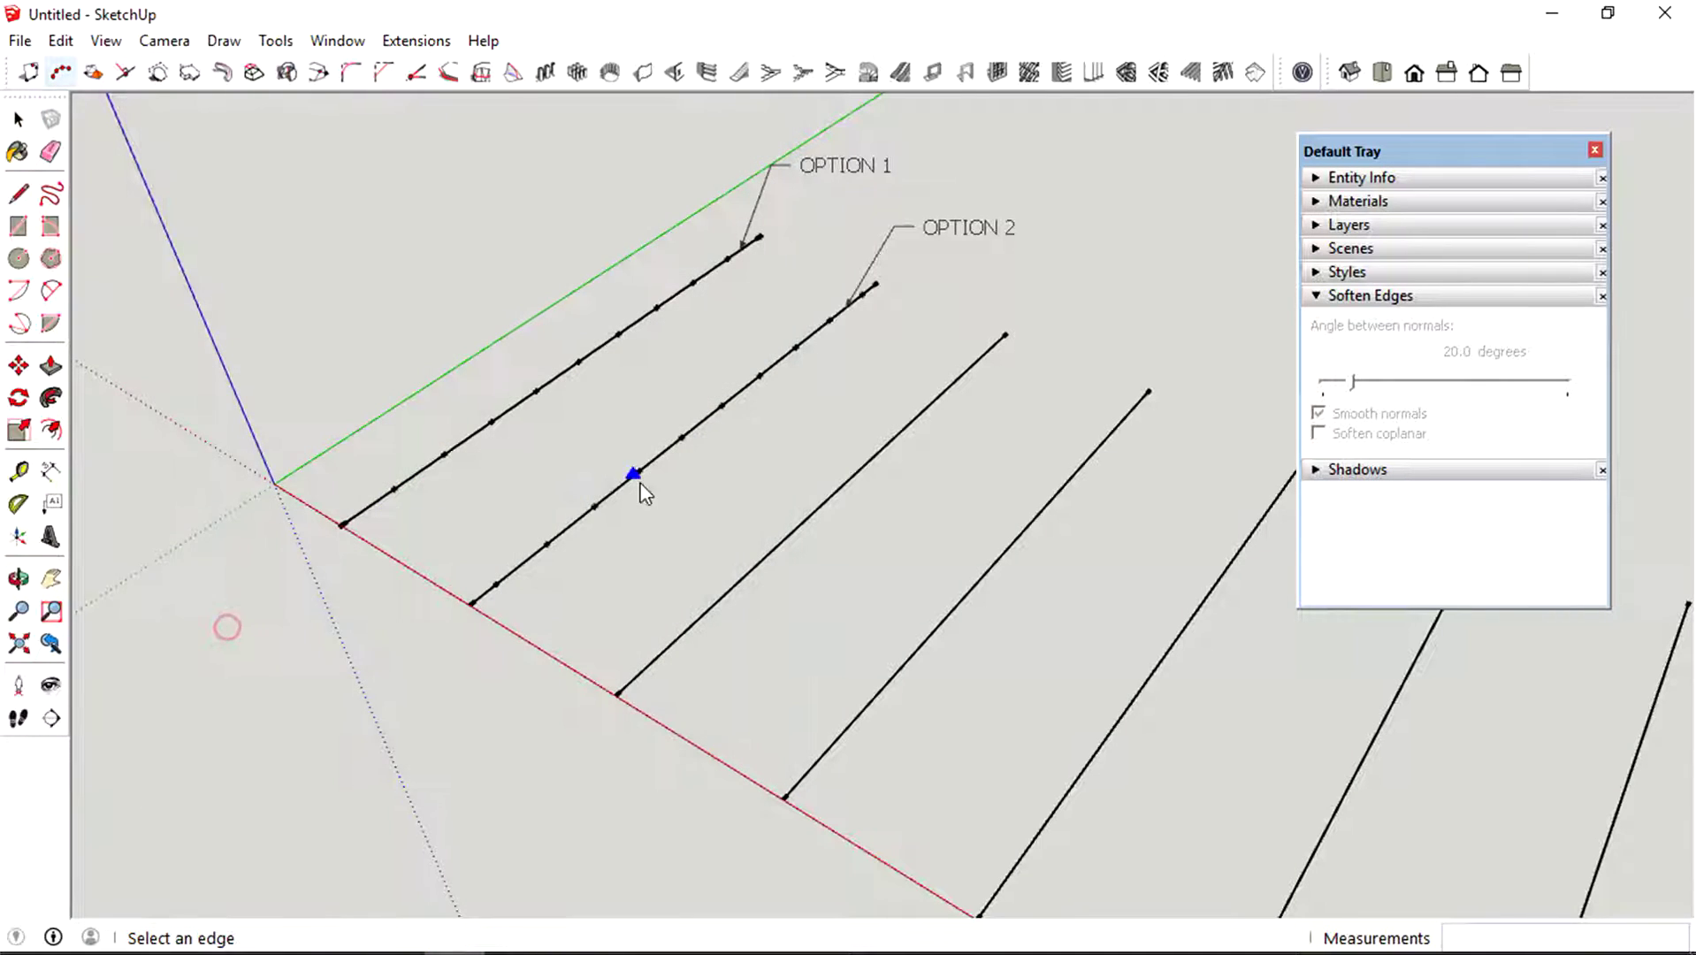
{"action": "left_click", "coordinate": [792, 540]}
{"action": "key", "text": "space"}
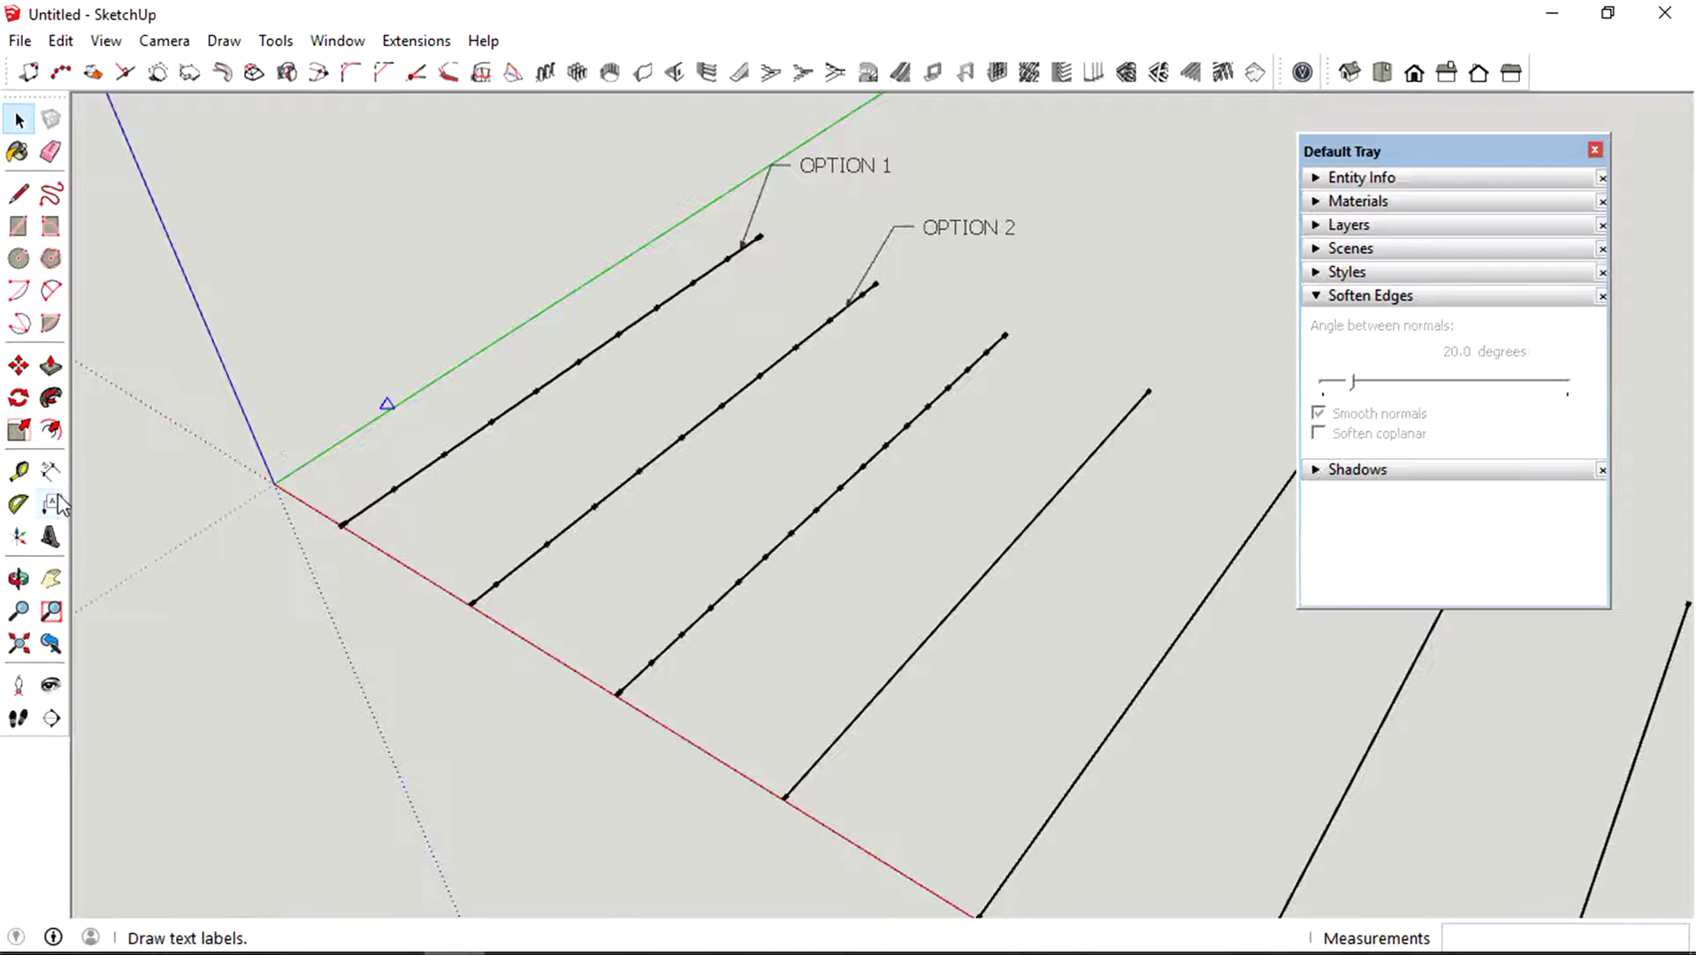
- Dimension the third line's first segment, from its endpoint on the red axis to the nearest division point
{"action": "left_click", "coordinate": [50, 471]}
{"action": "left_click", "coordinate": [625, 696]}
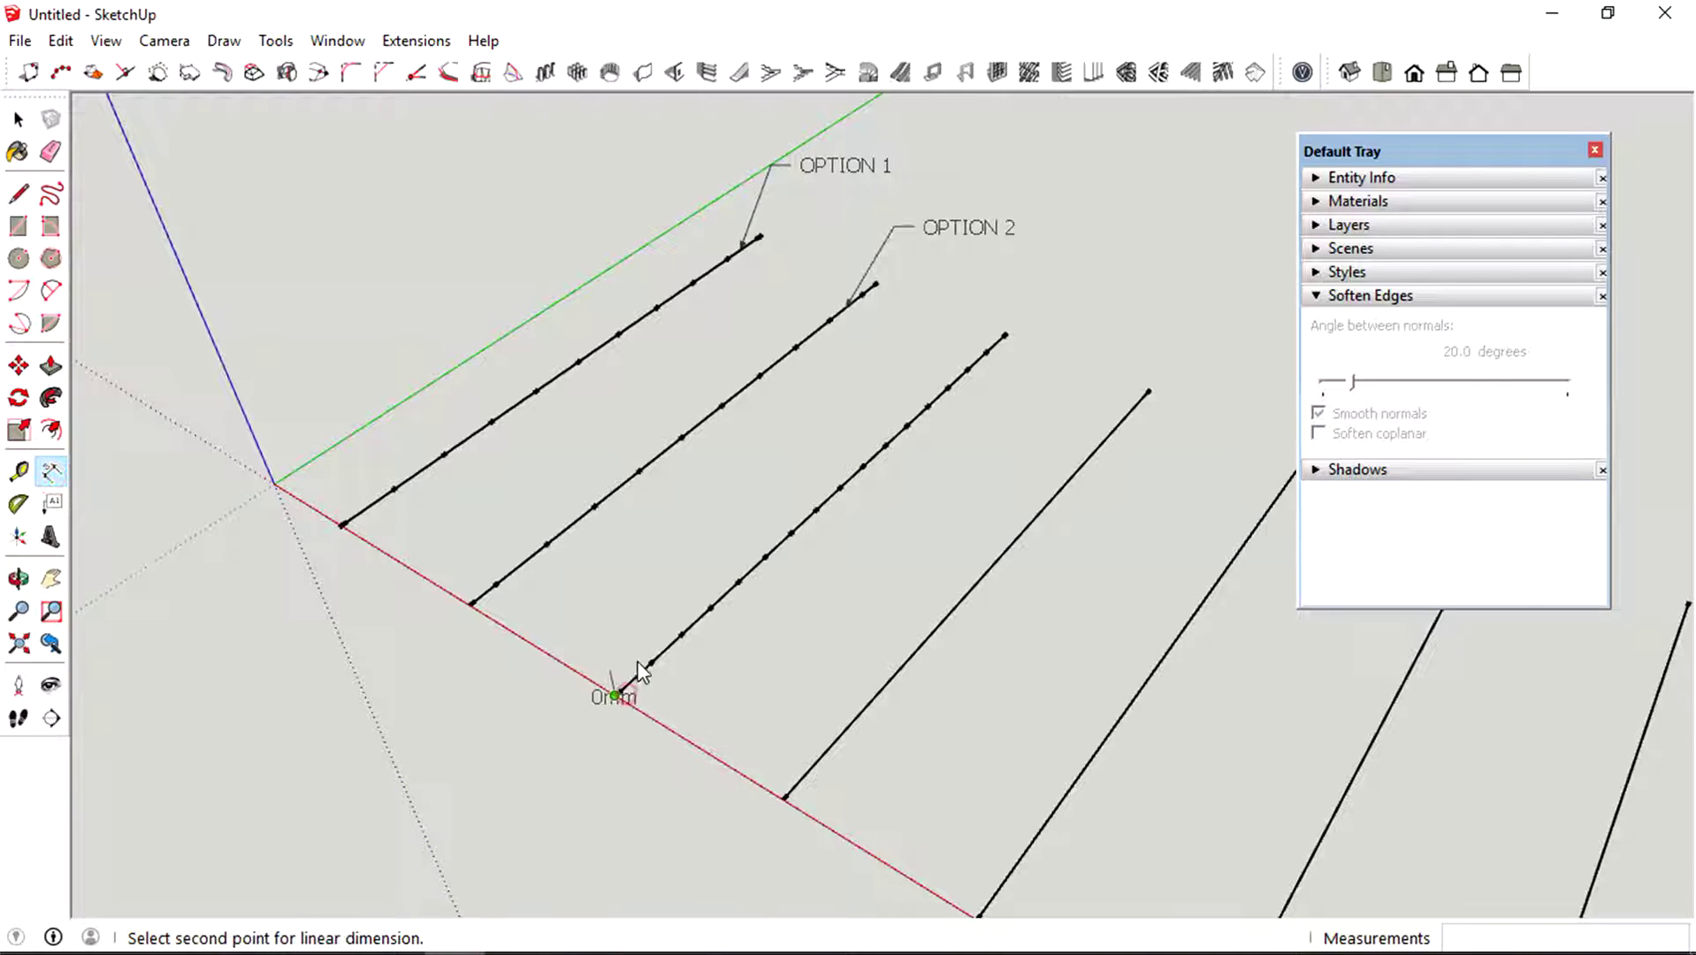
{"action": "left_click", "coordinate": [651, 662]}
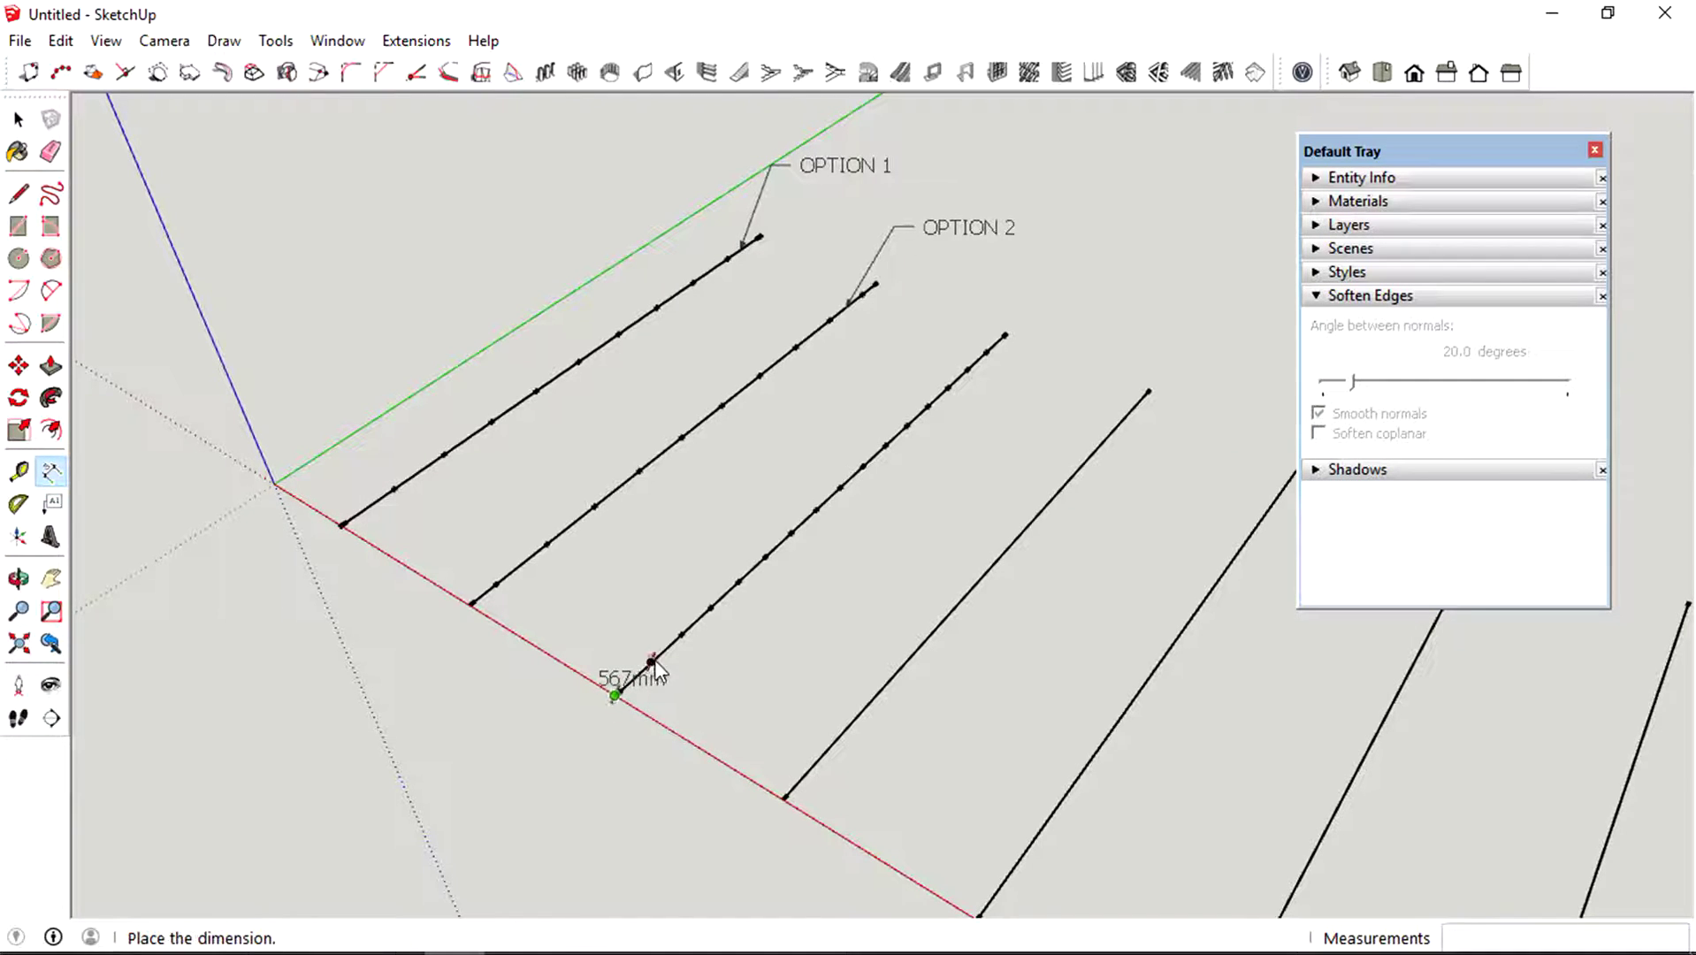
{"action": "left_click", "coordinate": [712, 721]}
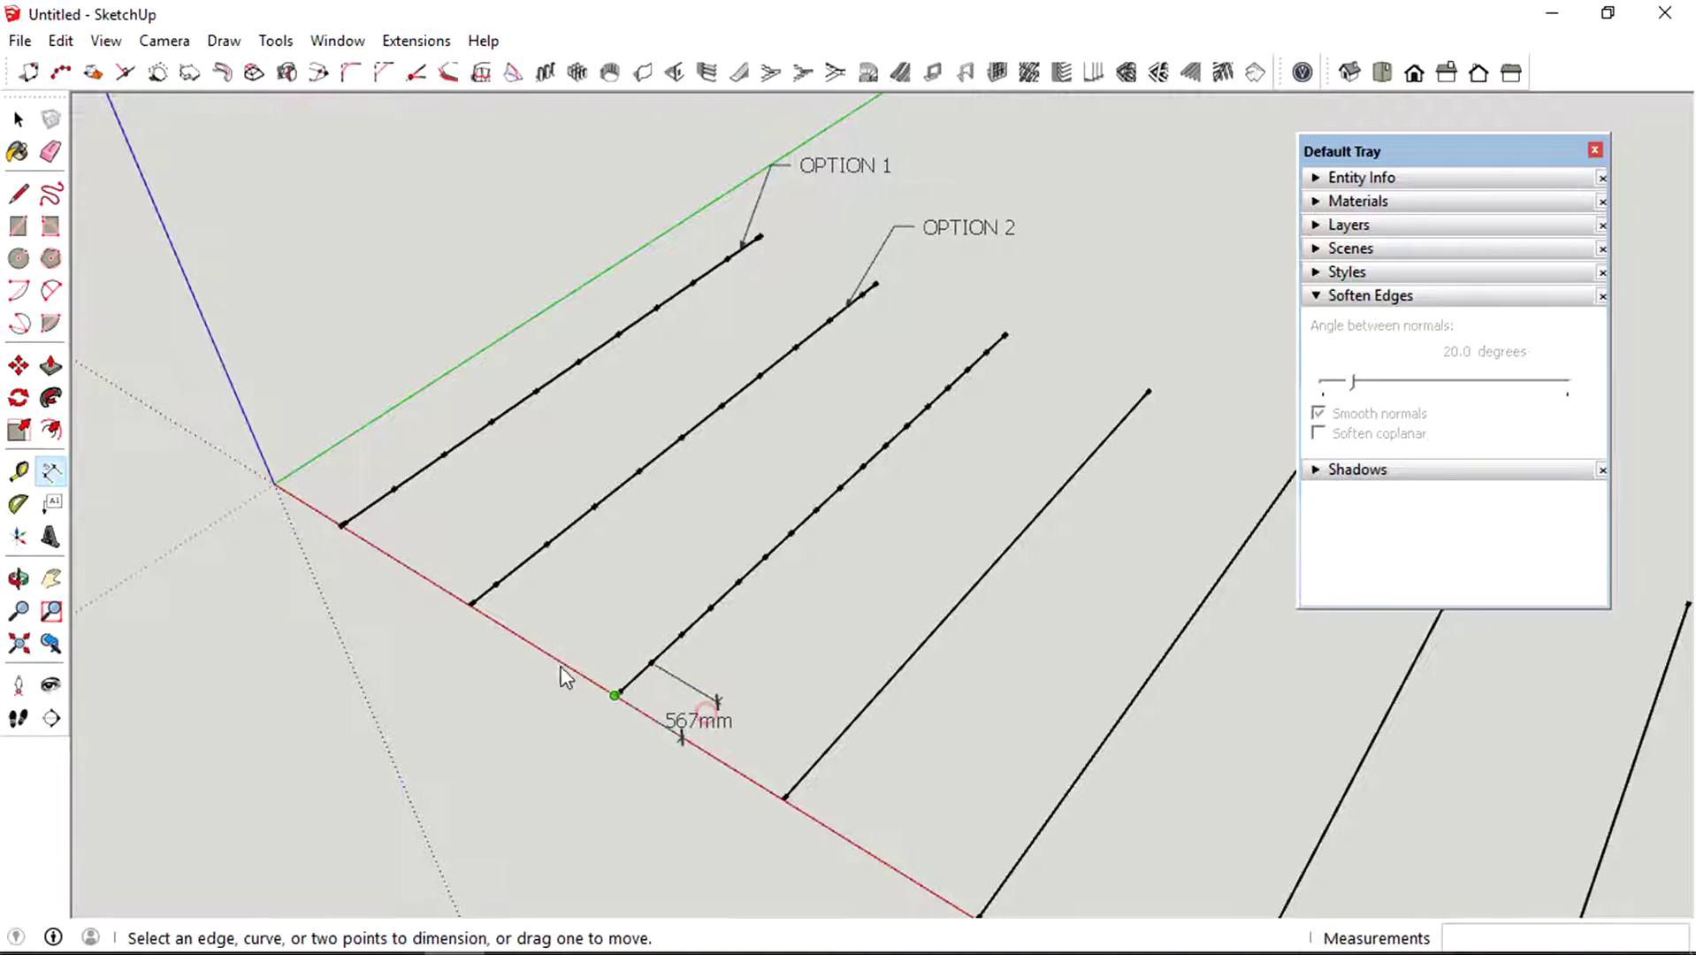
- Dimension the segments nearest the red axis on the second line and on the first line
{"action": "left_click", "coordinate": [475, 596]}
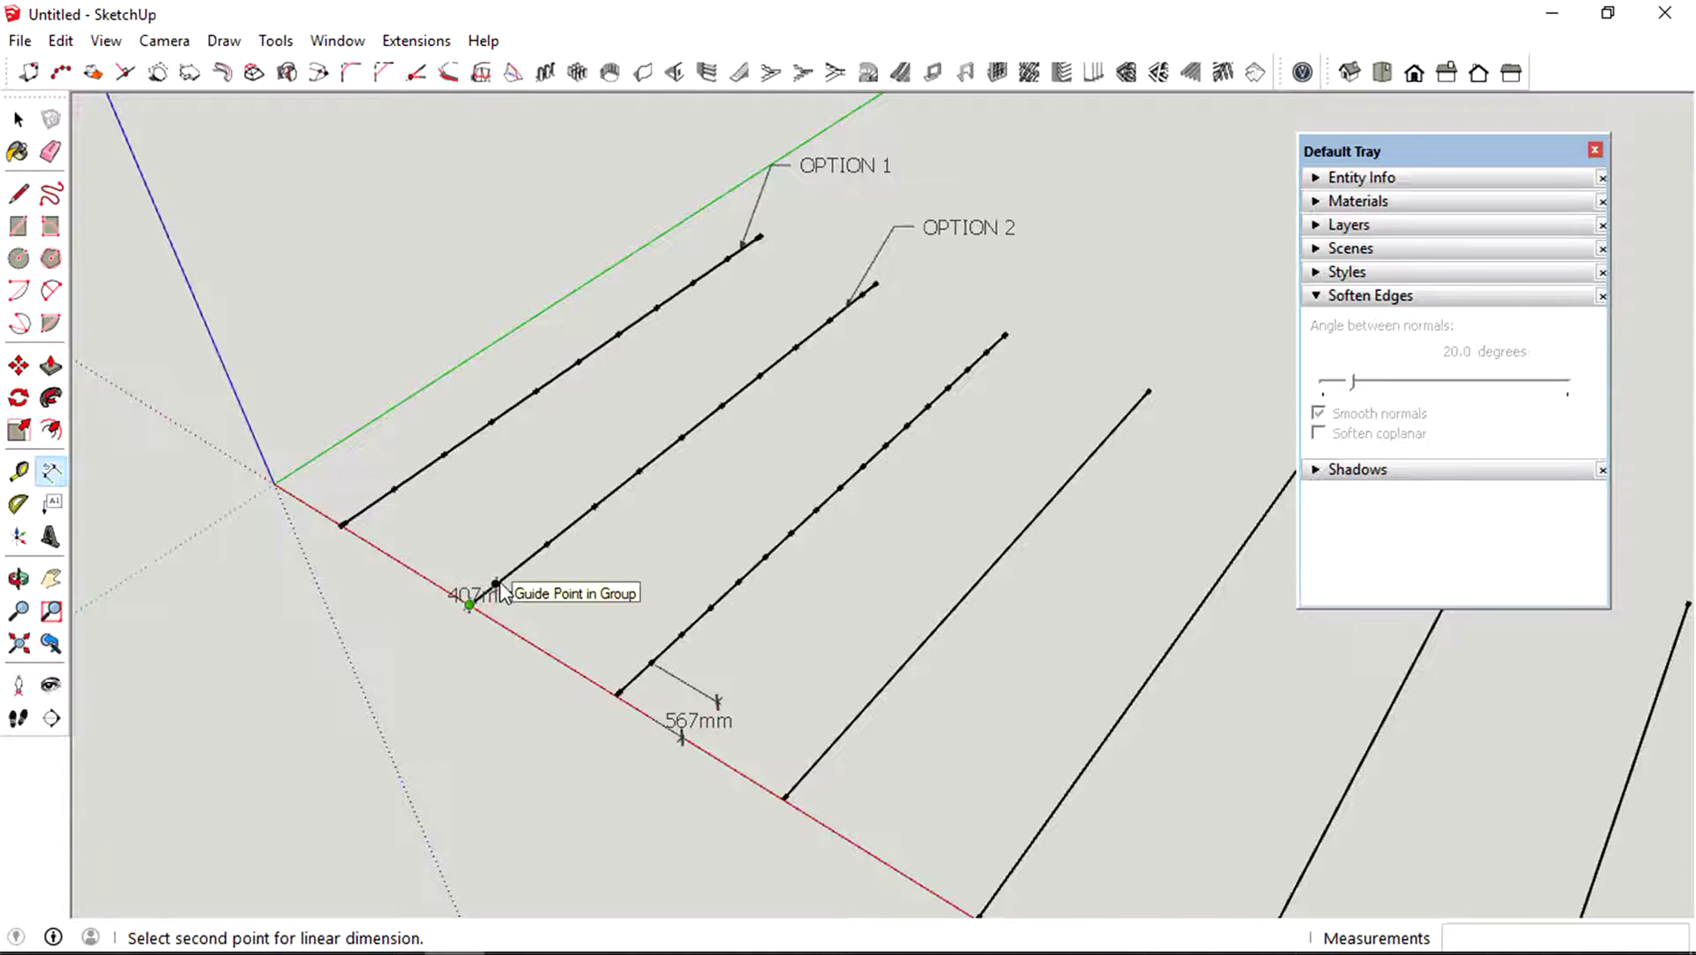
{"action": "left_click", "coordinate": [496, 584]}
{"action": "left_click", "coordinate": [547, 615]}
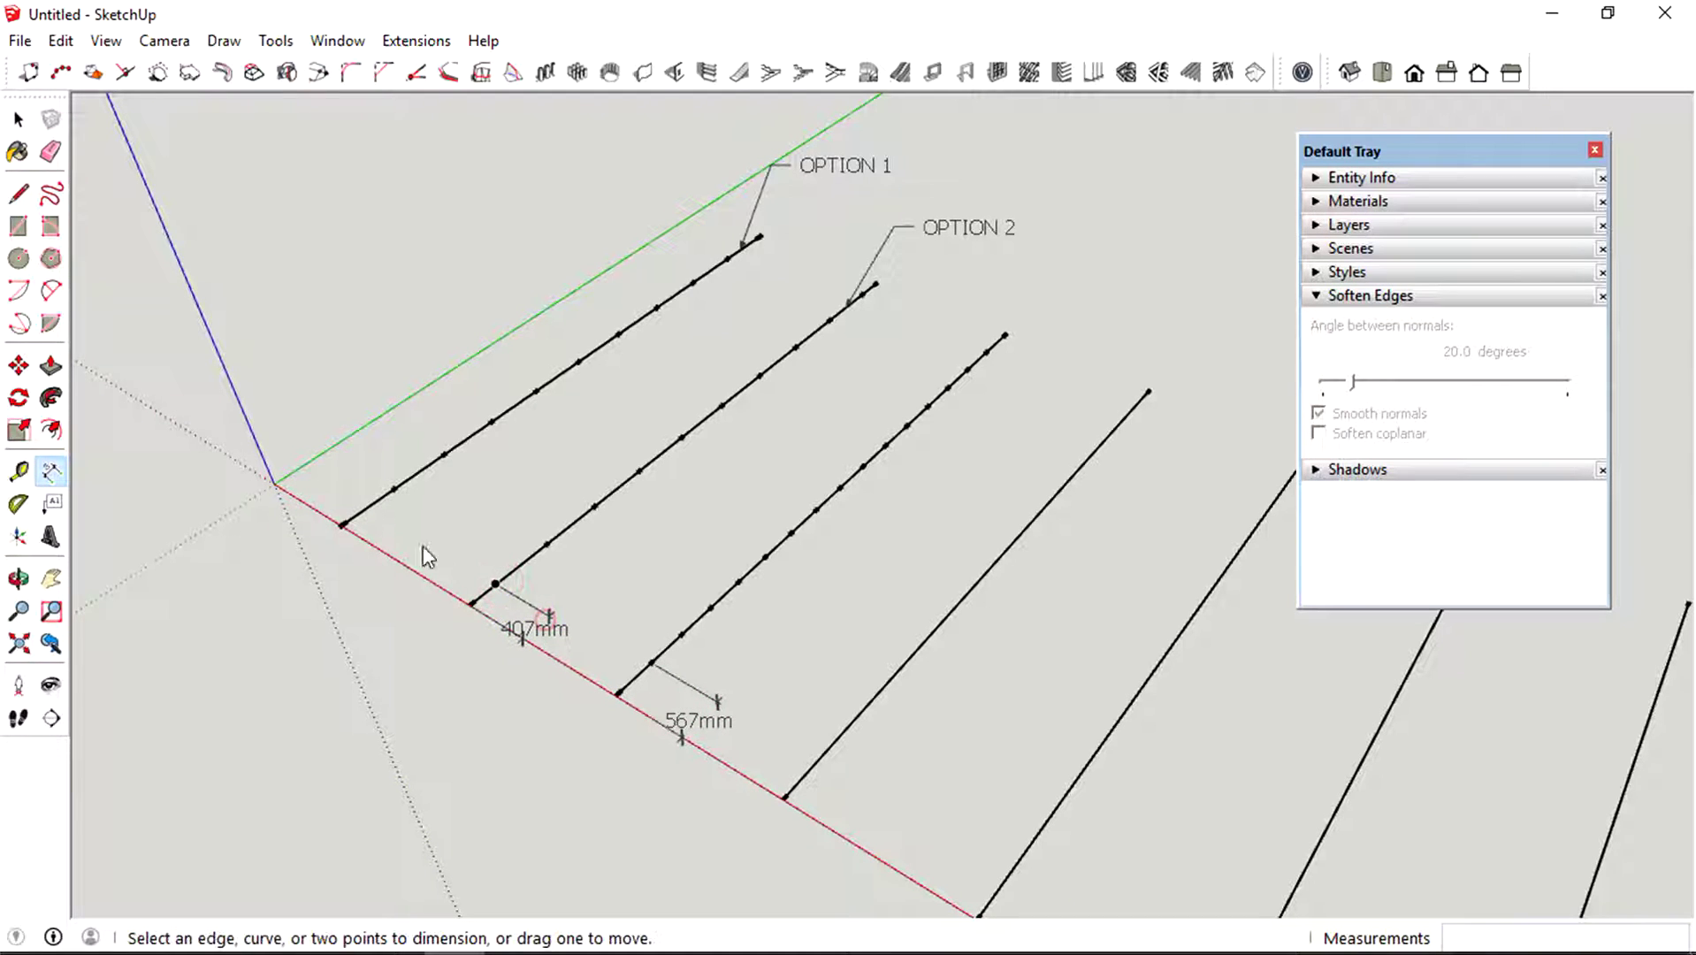
{"action": "left_click", "coordinate": [343, 524]}
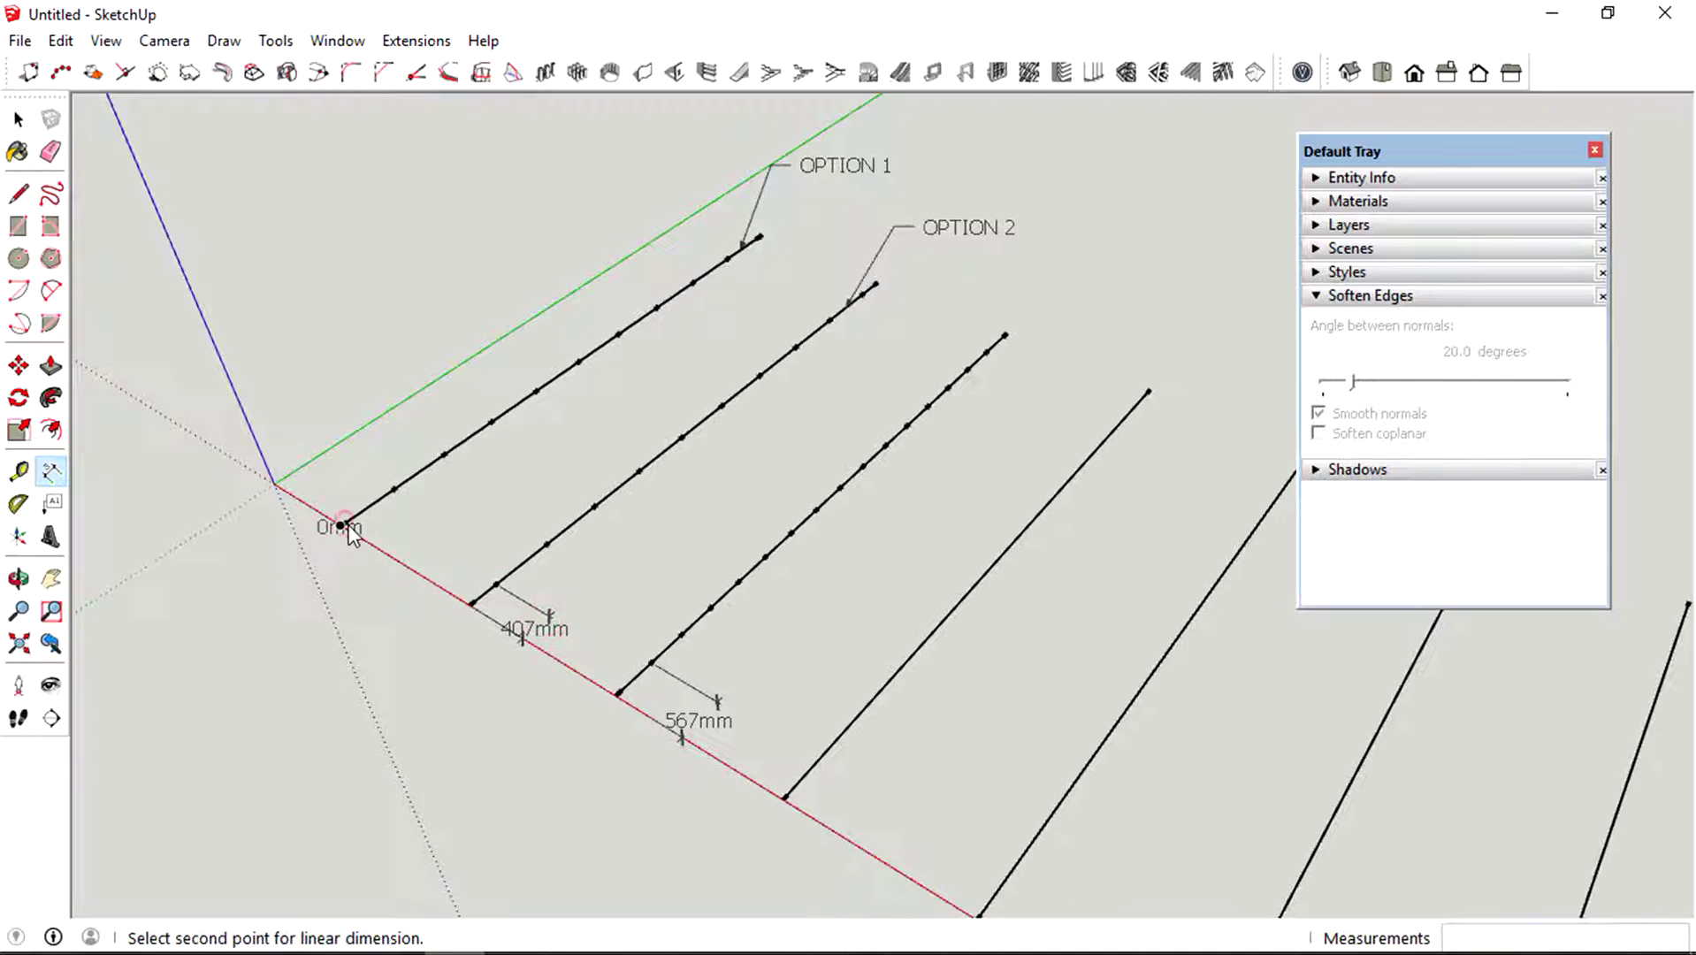
{"action": "left_click", "coordinate": [395, 488]}
{"action": "left_click", "coordinate": [448, 522]}
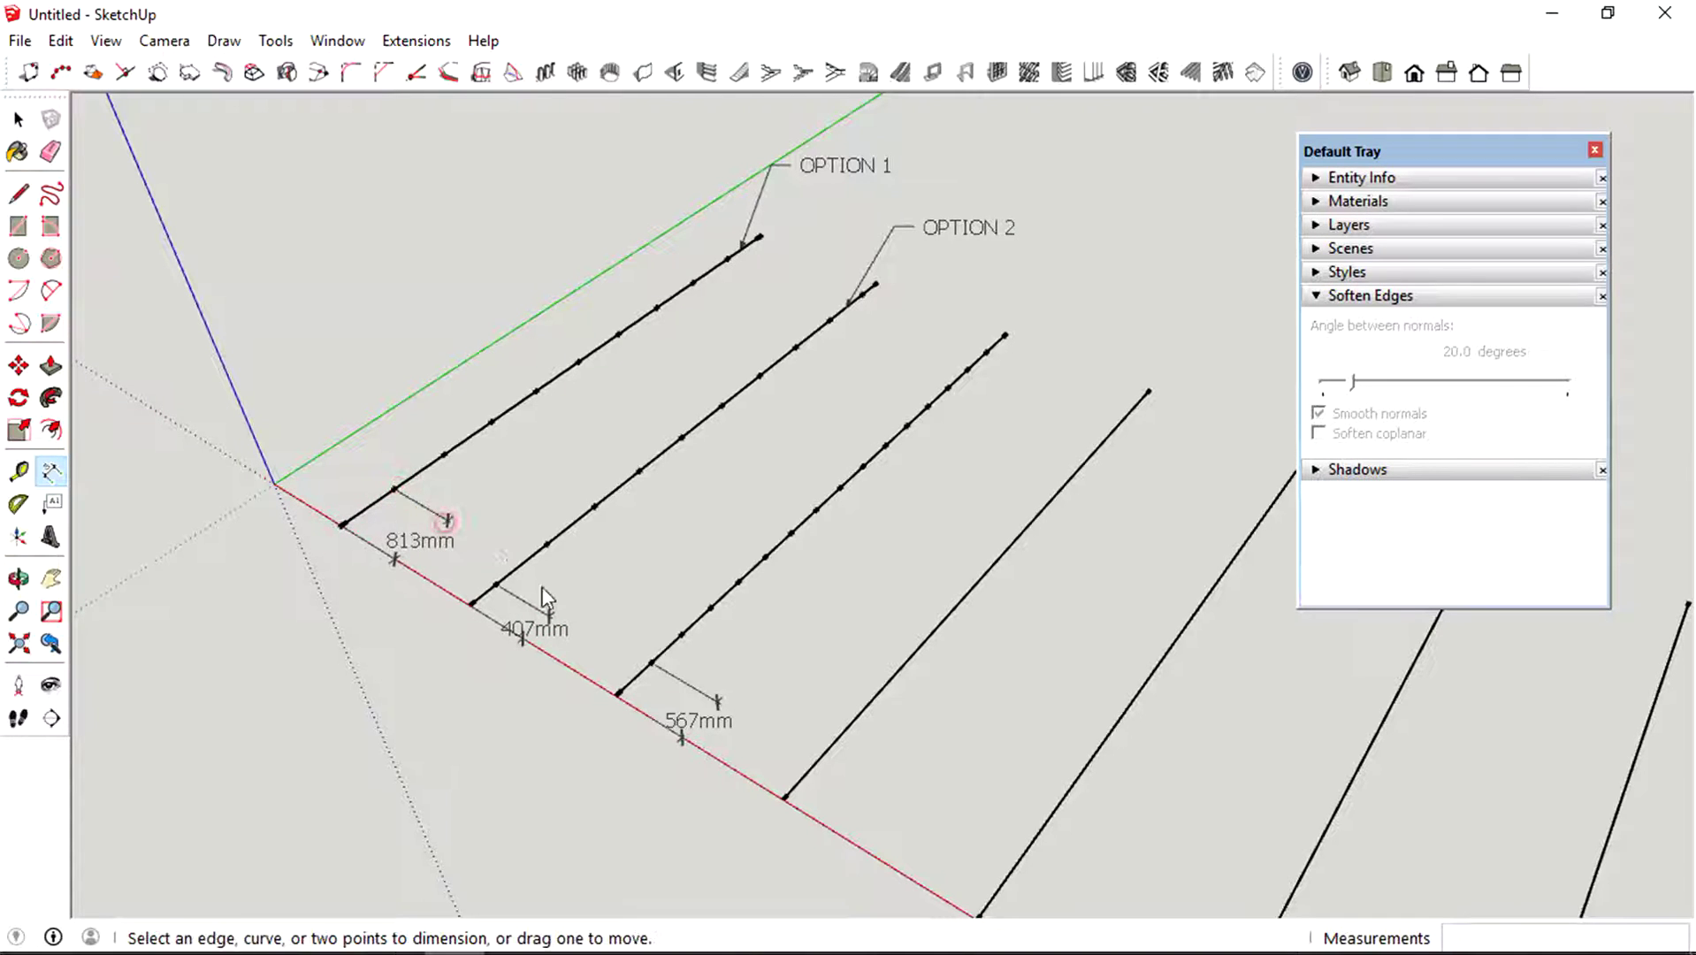
- Attach a leader text label reading "OPTION 3" near the far end of the divided third line
{"action": "middle_click_drag", "start_coordinate": [807, 683], "coordinate": [645, 641]}
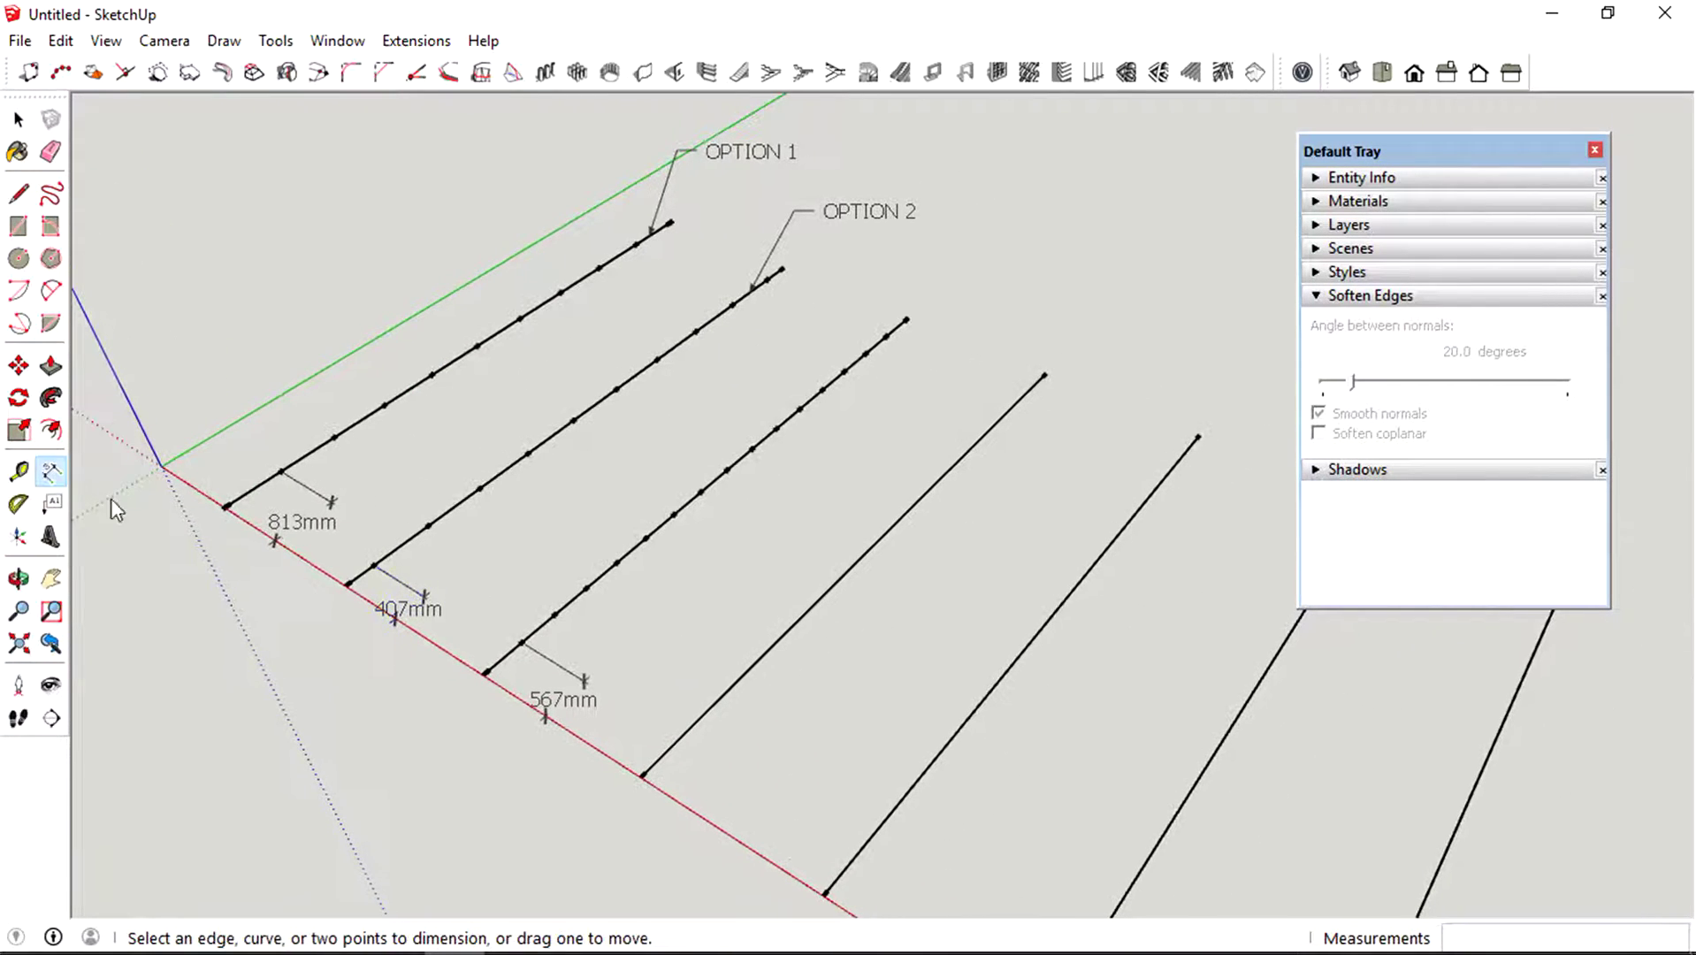
{"action": "left_click", "coordinate": [51, 503]}
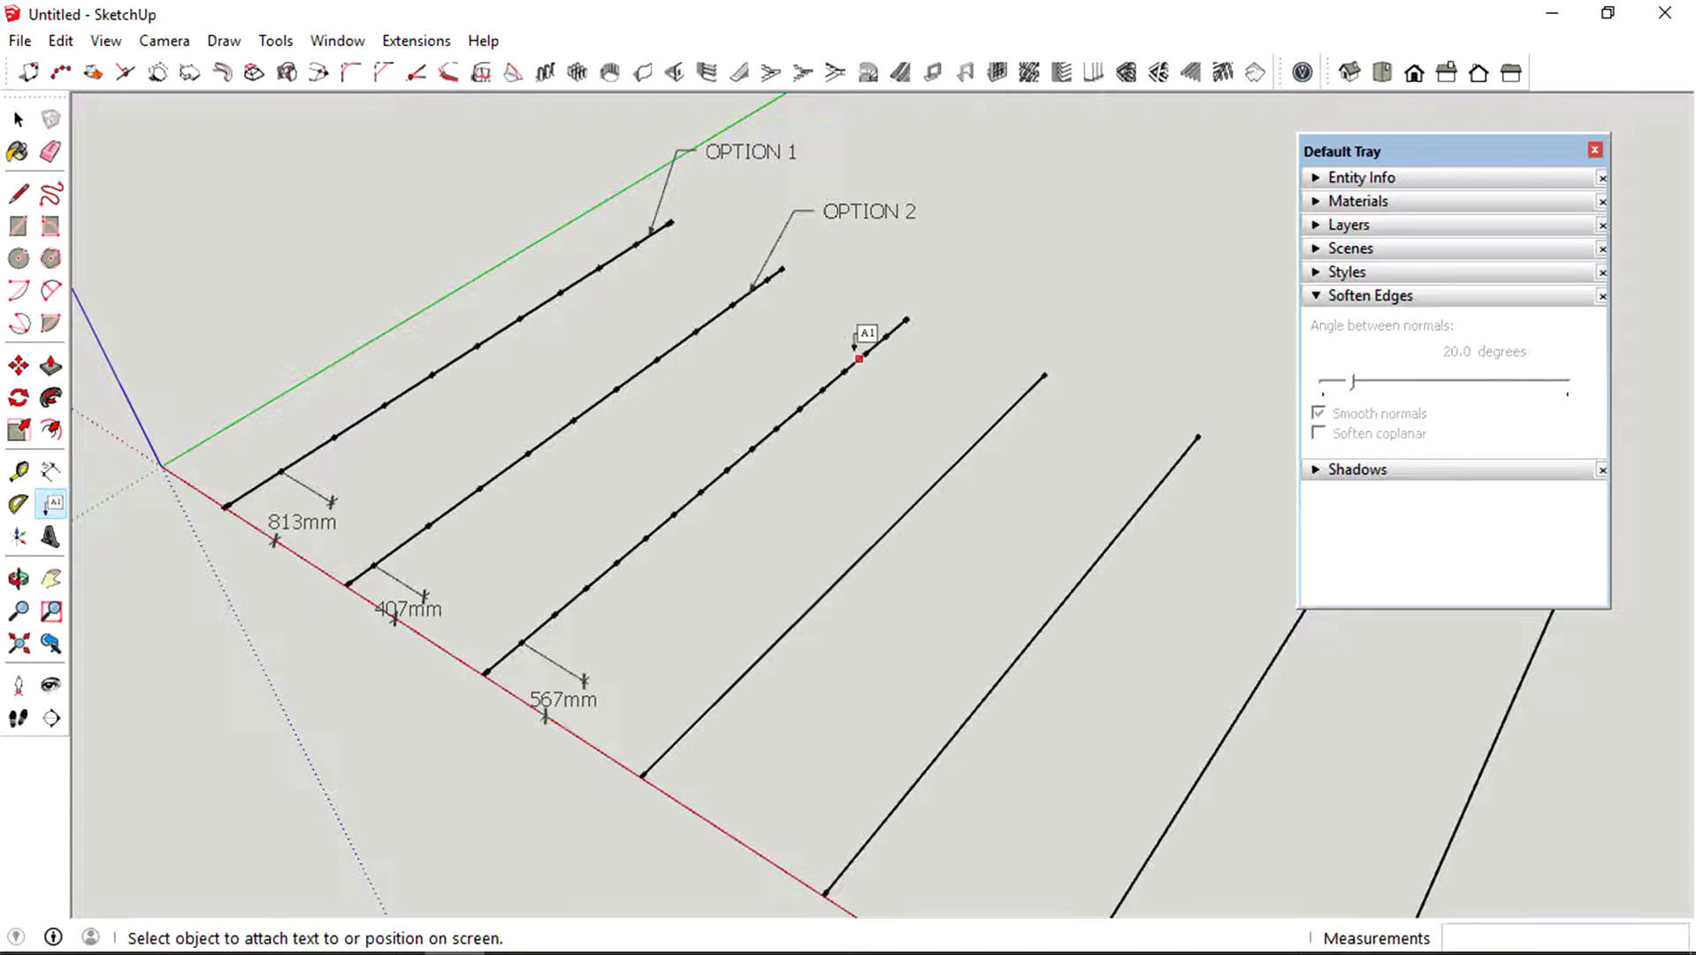
{"action": "left_click", "coordinate": [859, 357]}
{"action": "left_click", "coordinate": [913, 259]}
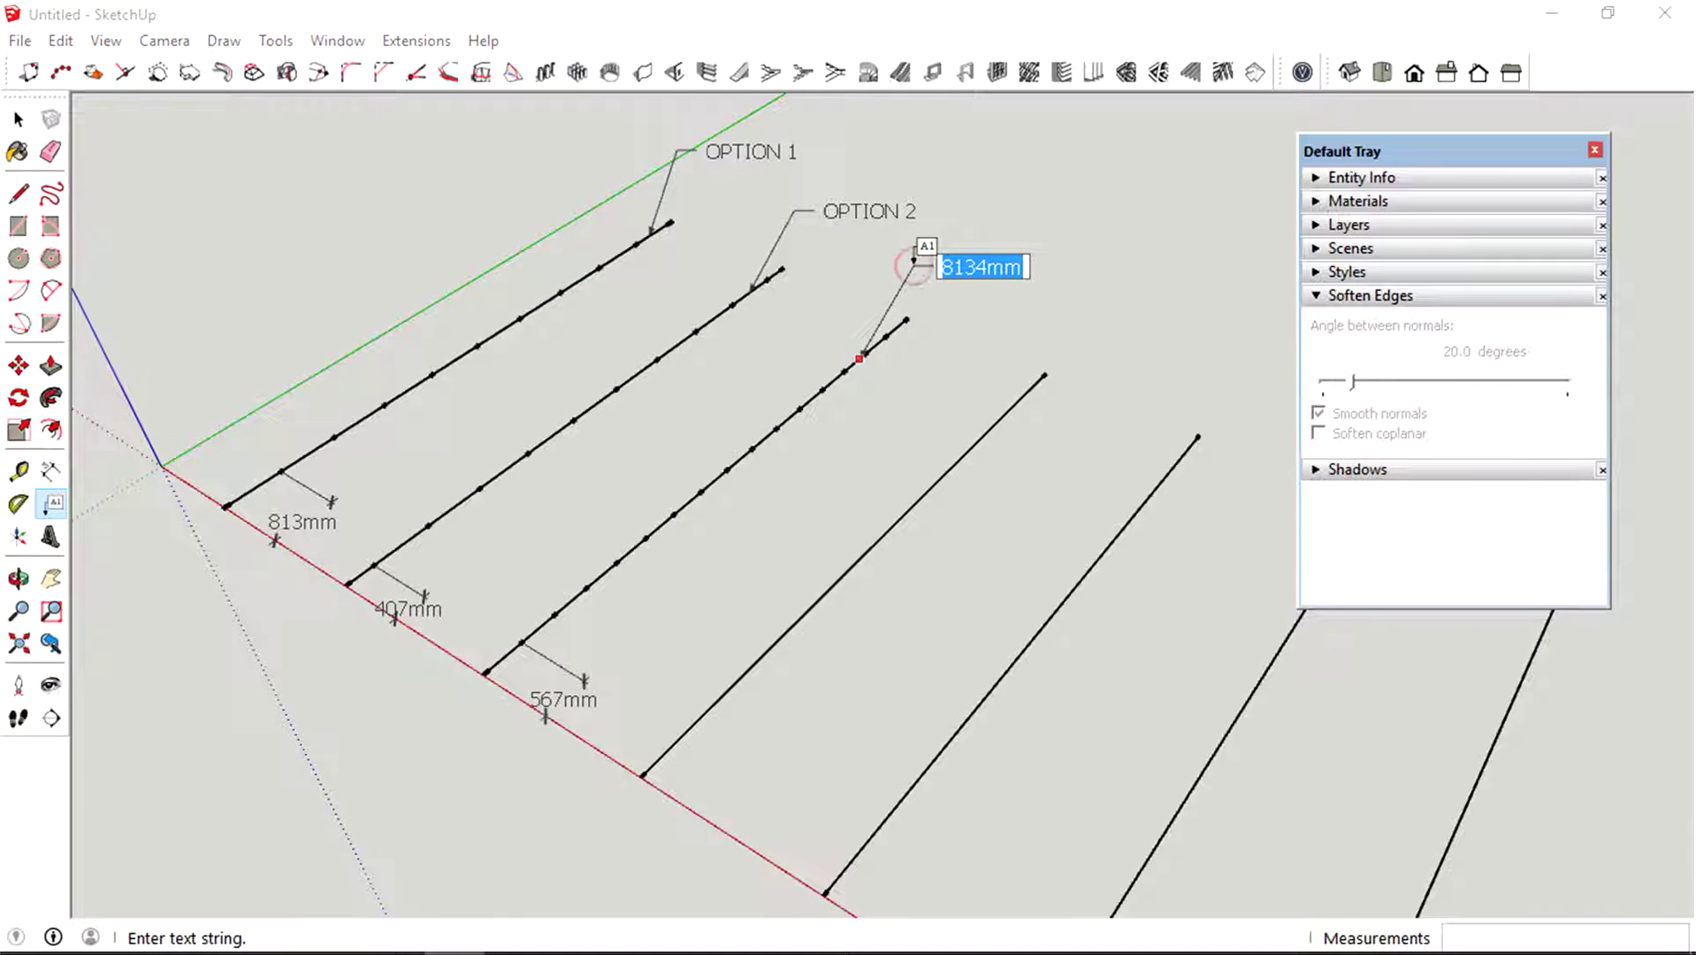
{"action": "type", "text": "OPTIO"}
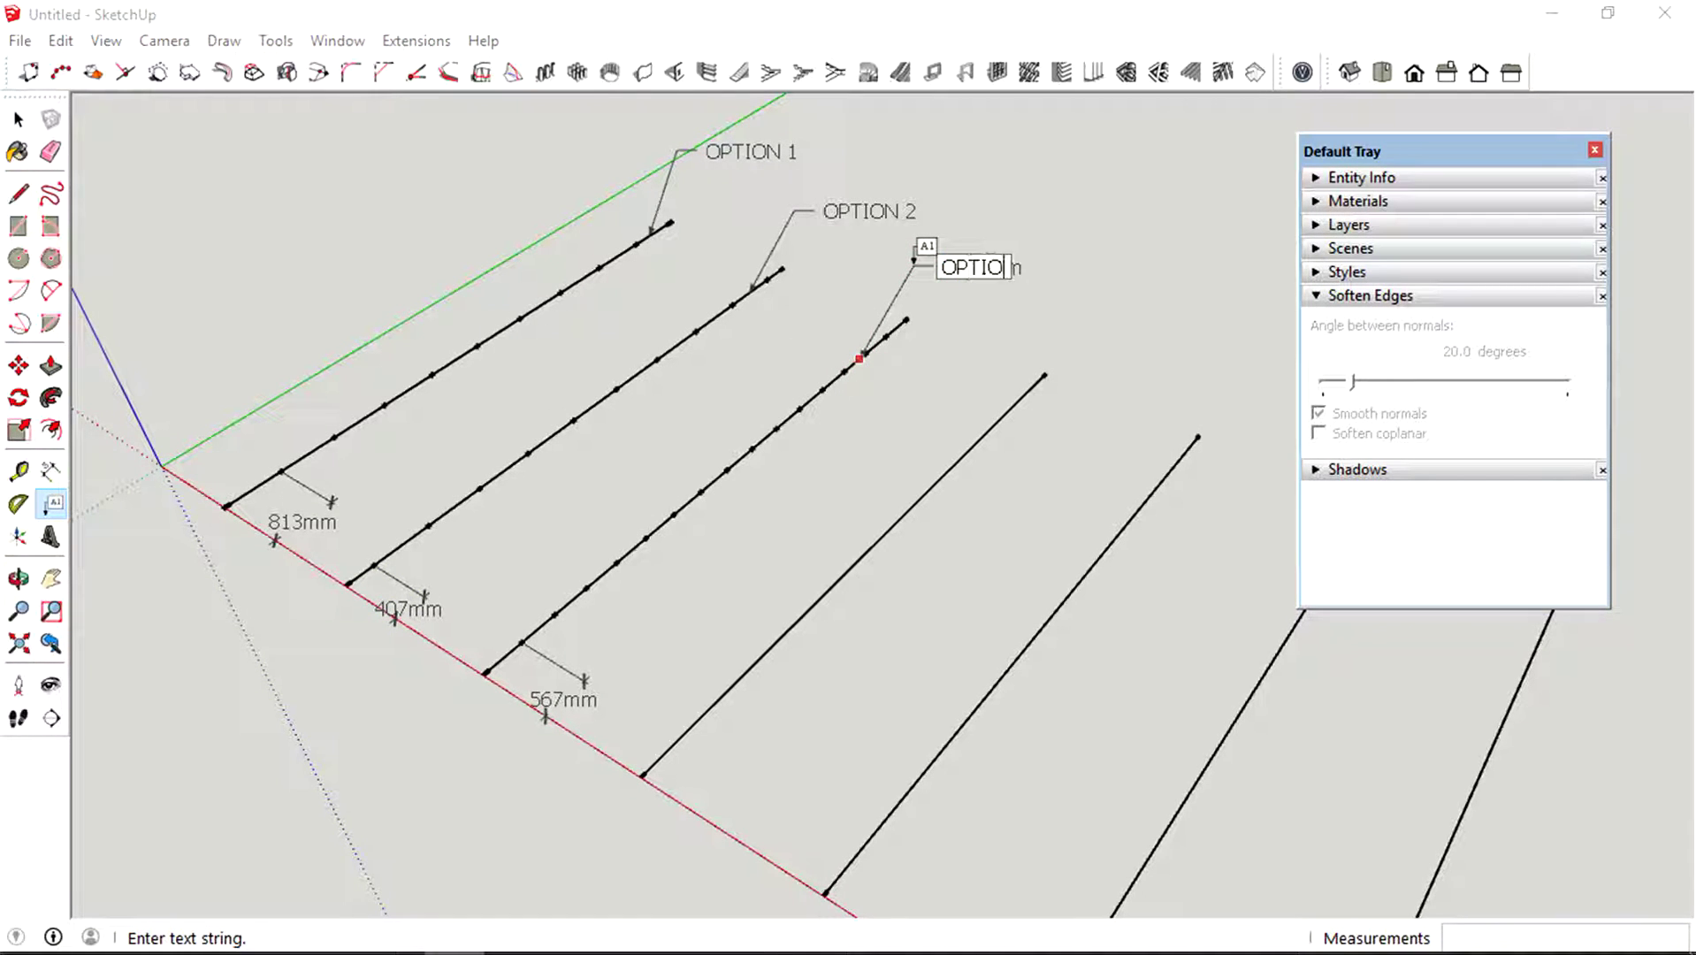
{"action": "type", "text": "N 3"}
{"action": "key", "text": "Return"}
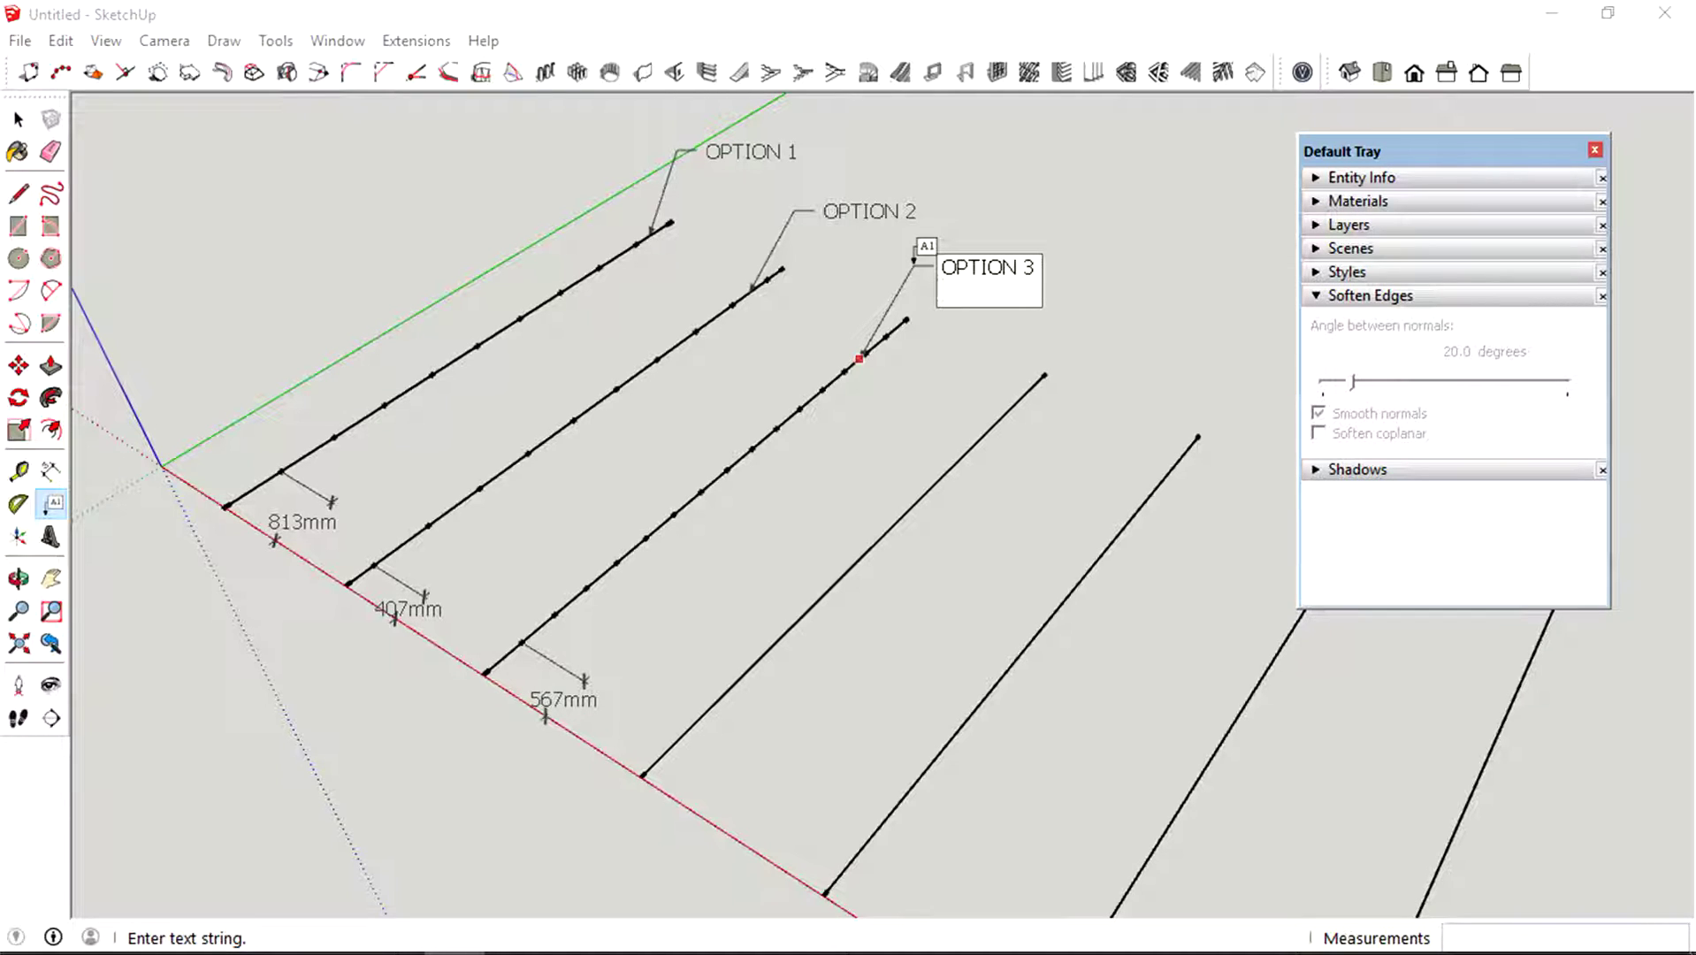
{"action": "left_click", "coordinate": [1074, 209]}
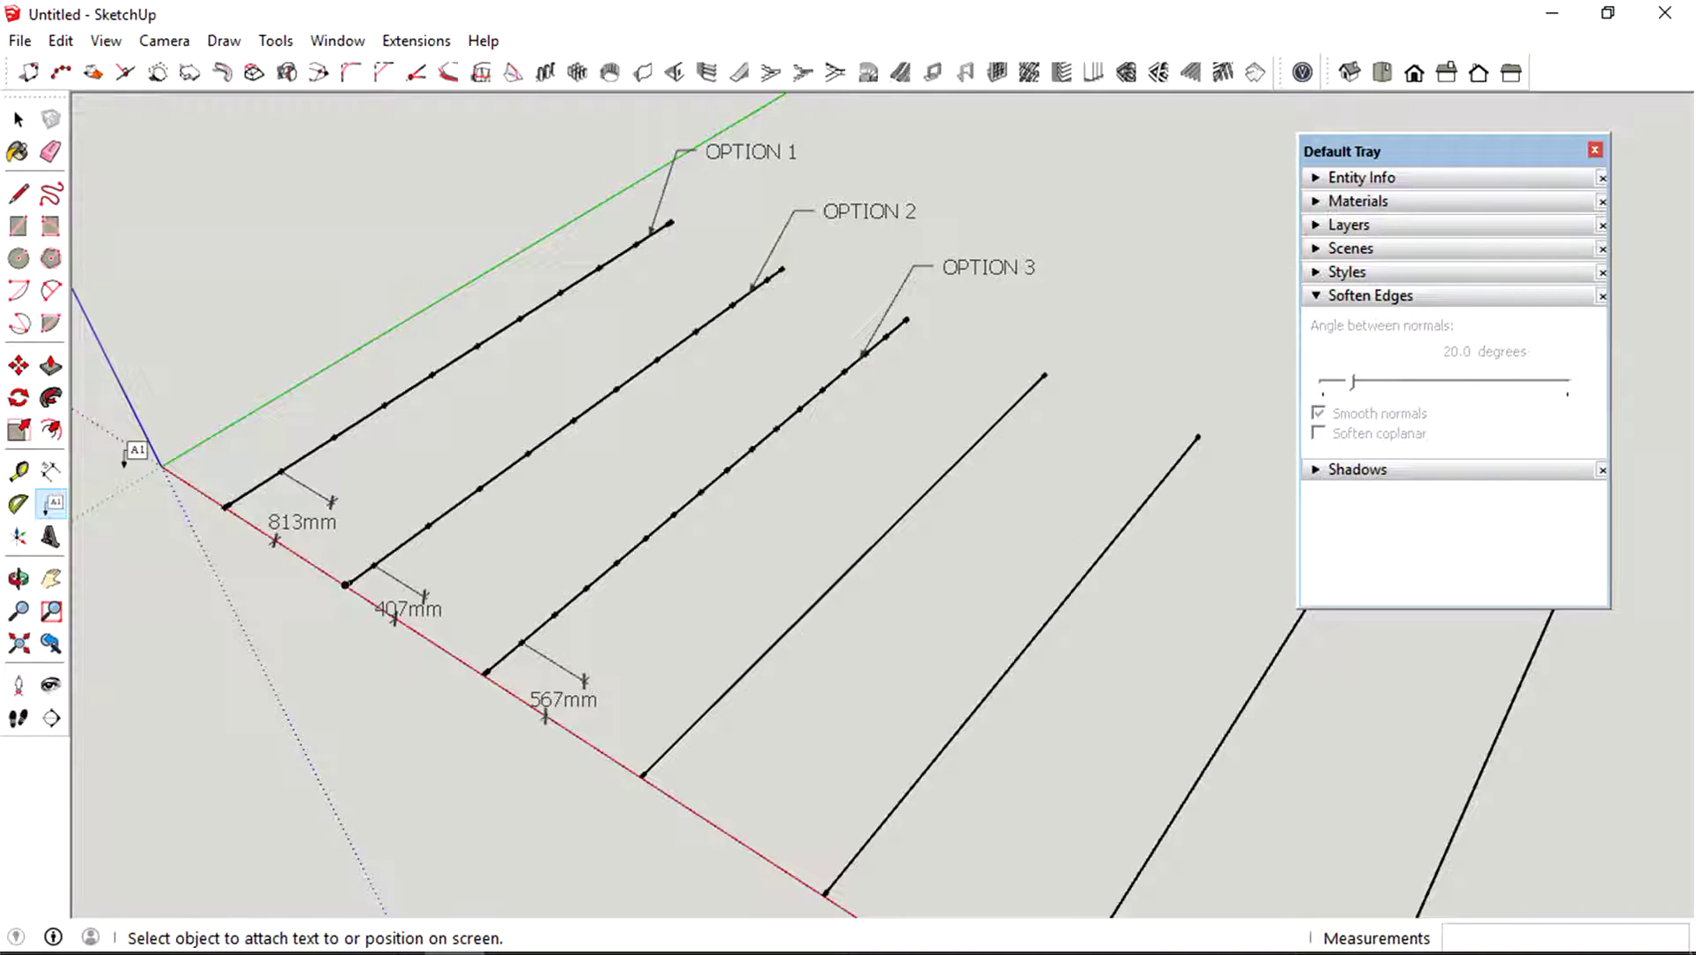
- Divide the fourth line into fixed 500 mm segments, using the Setting out from middle (spaced from middle point) option
{"action": "key", "text": "space"}
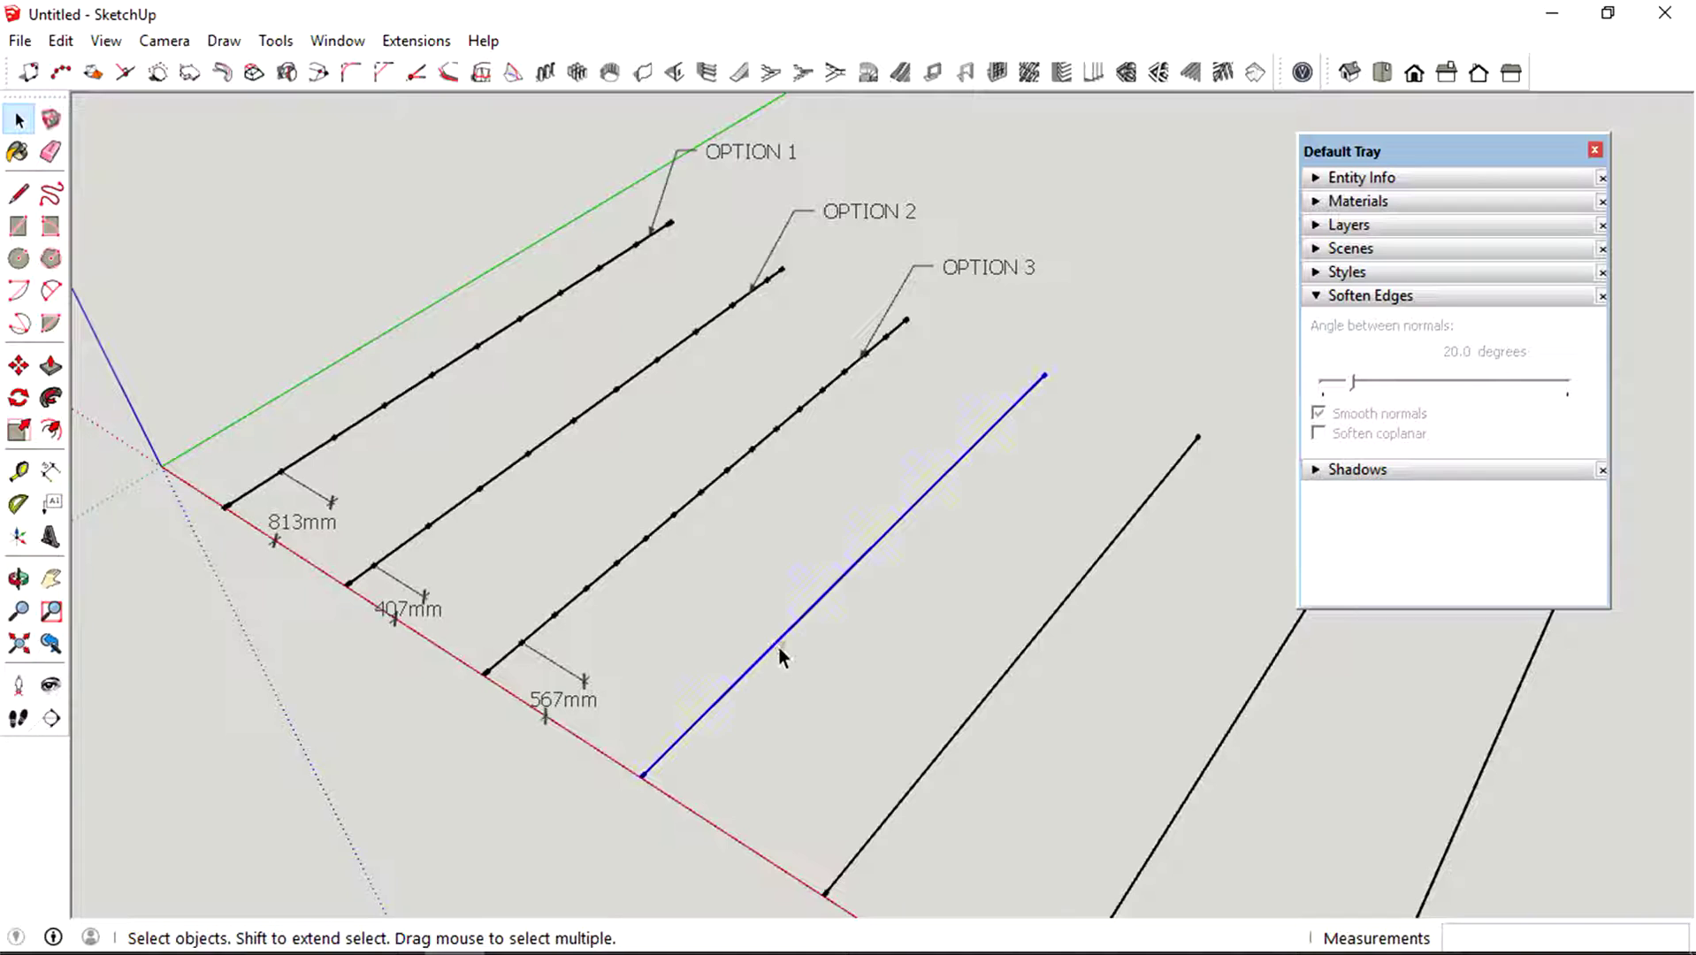
{"action": "left_click", "coordinate": [61, 72]}
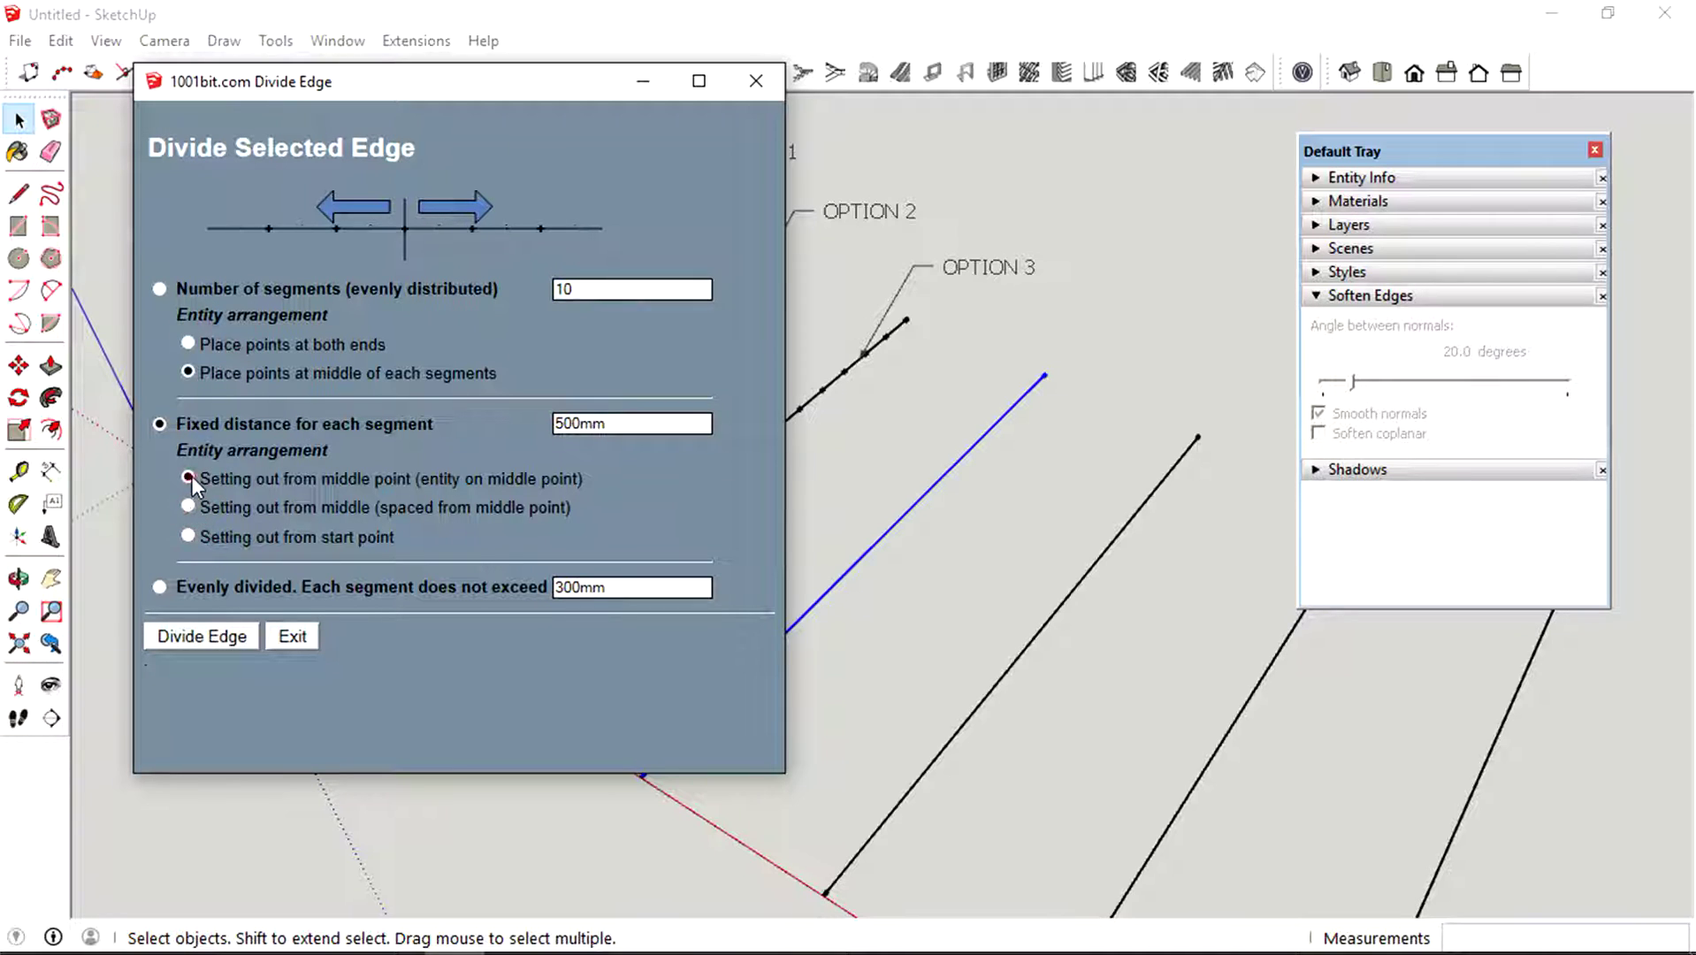
{"action": "left_click", "coordinate": [188, 506]}
{"action": "left_click_drag", "start_coordinate": [198, 507], "coordinate": [568, 508]}
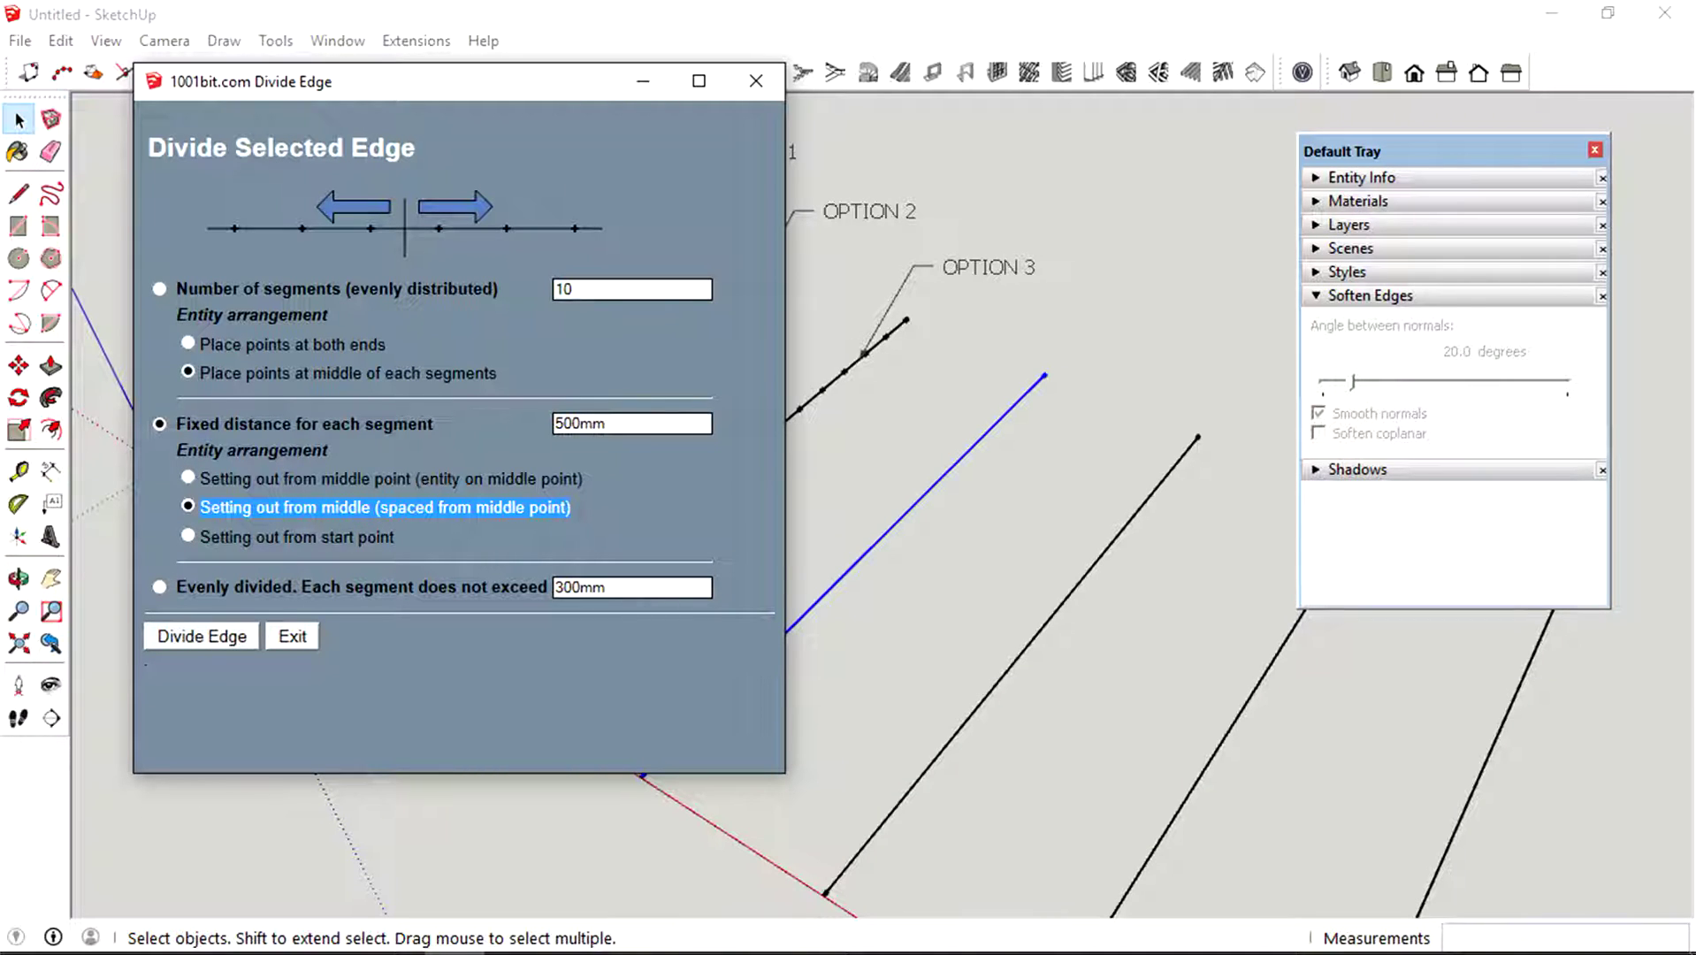
{"action": "left_click", "coordinate": [215, 637]}
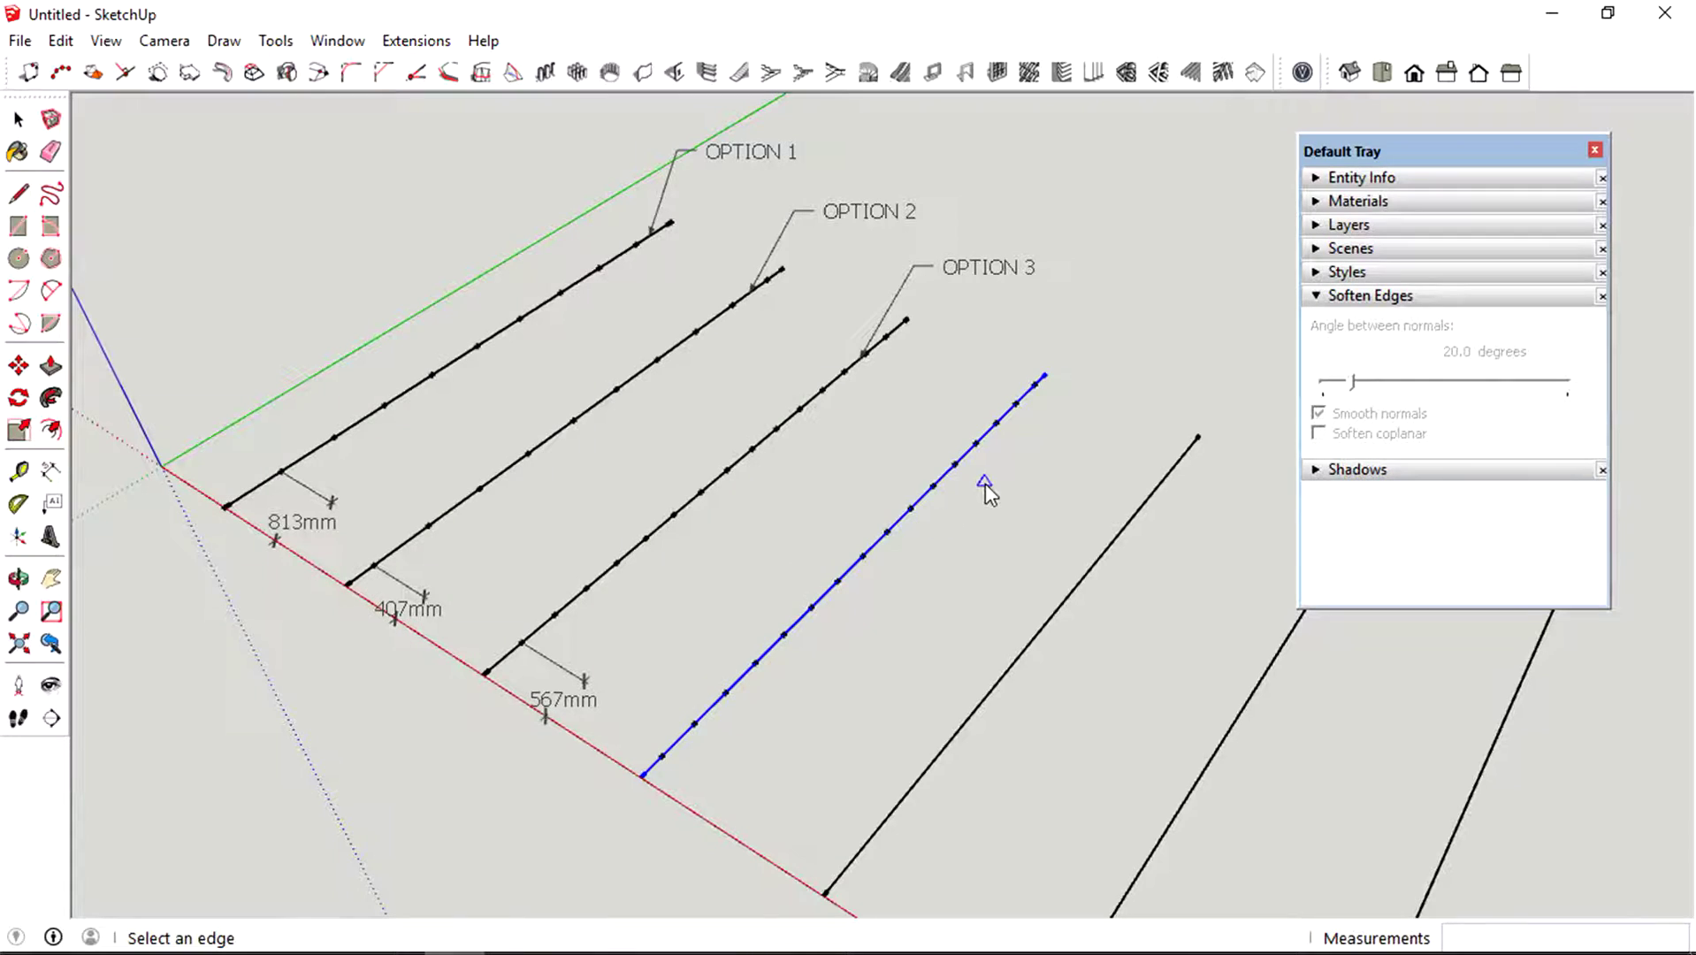
{"action": "middle_click_drag", "start_coordinate": [977, 538], "coordinate": [893, 477]}
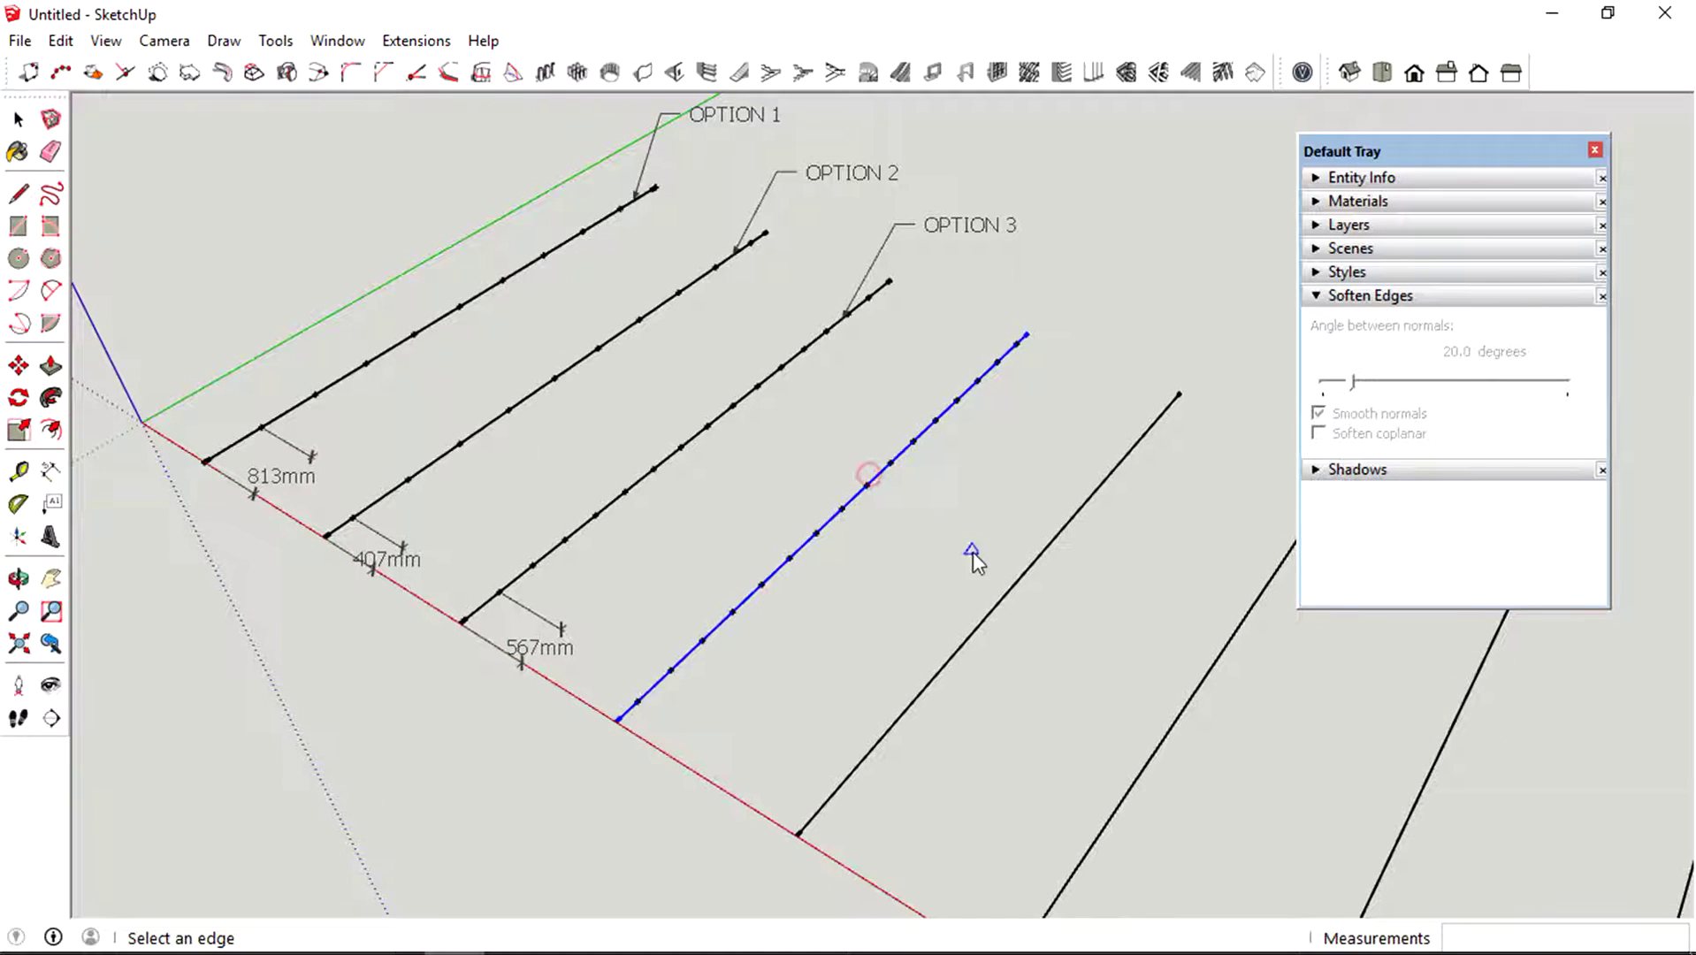
{"action": "key", "text": "space"}
{"action": "left_click", "coordinate": [901, 500]}
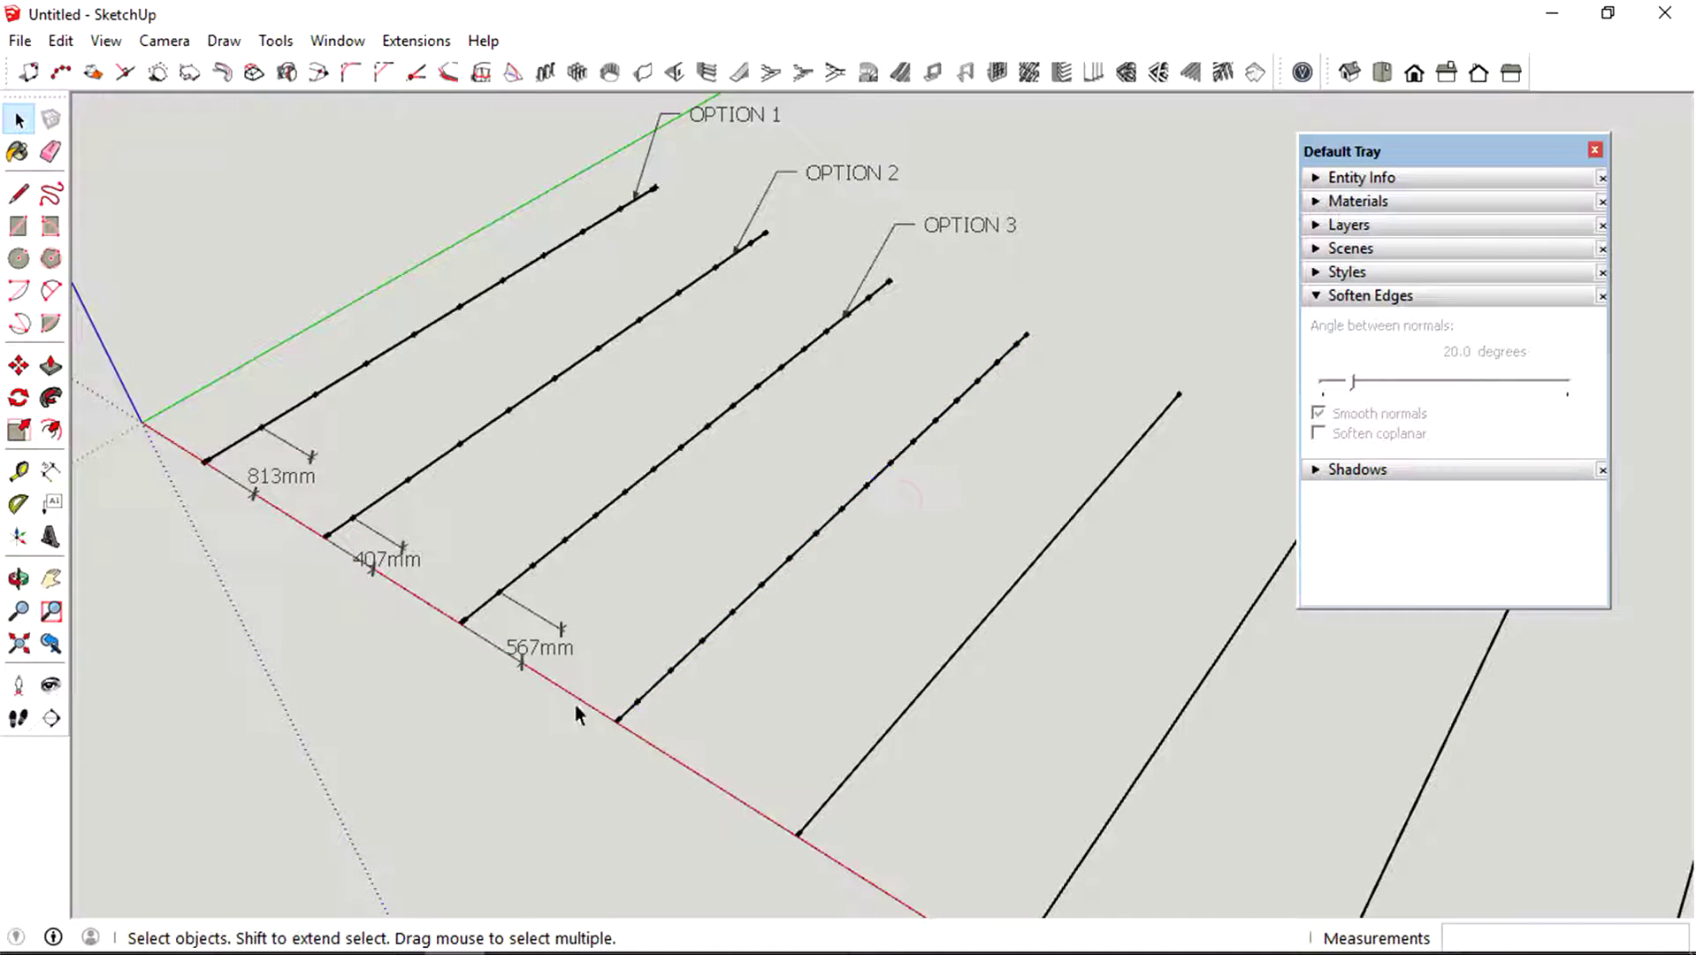
- Dimension the fourth line's first segment, from its endpoint on the red axis to the nearest division point
{"action": "left_click", "coordinate": [50, 473]}
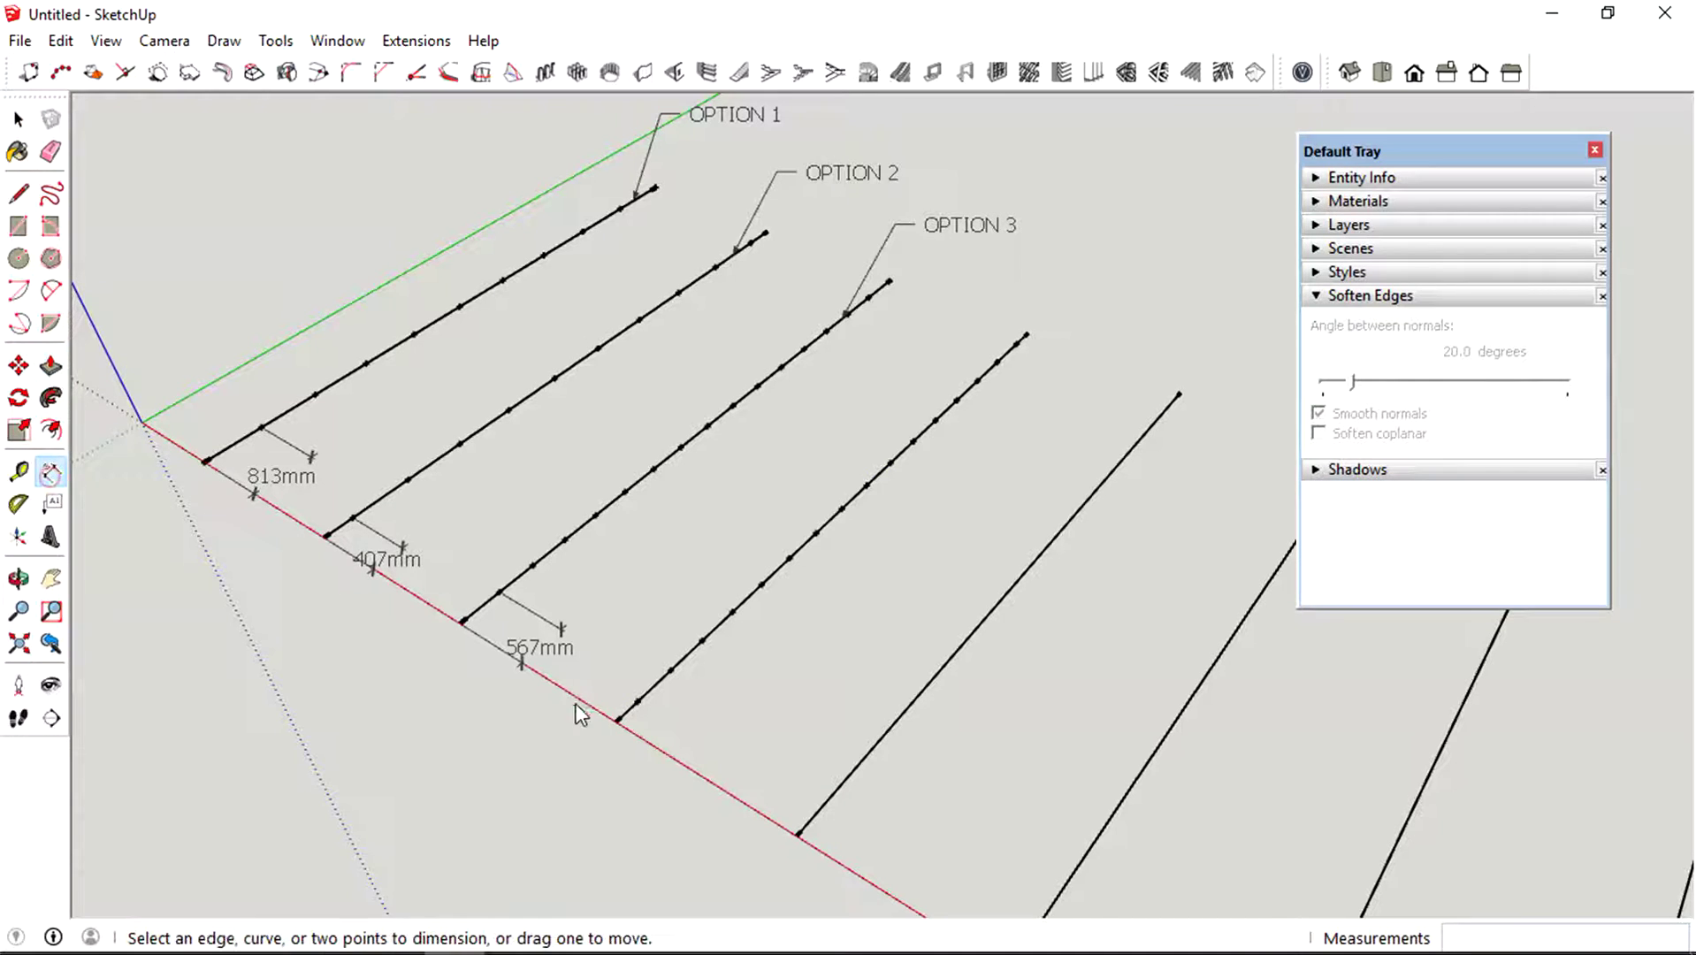
{"action": "left_click", "coordinate": [616, 721]}
{"action": "left_click", "coordinate": [637, 700]}
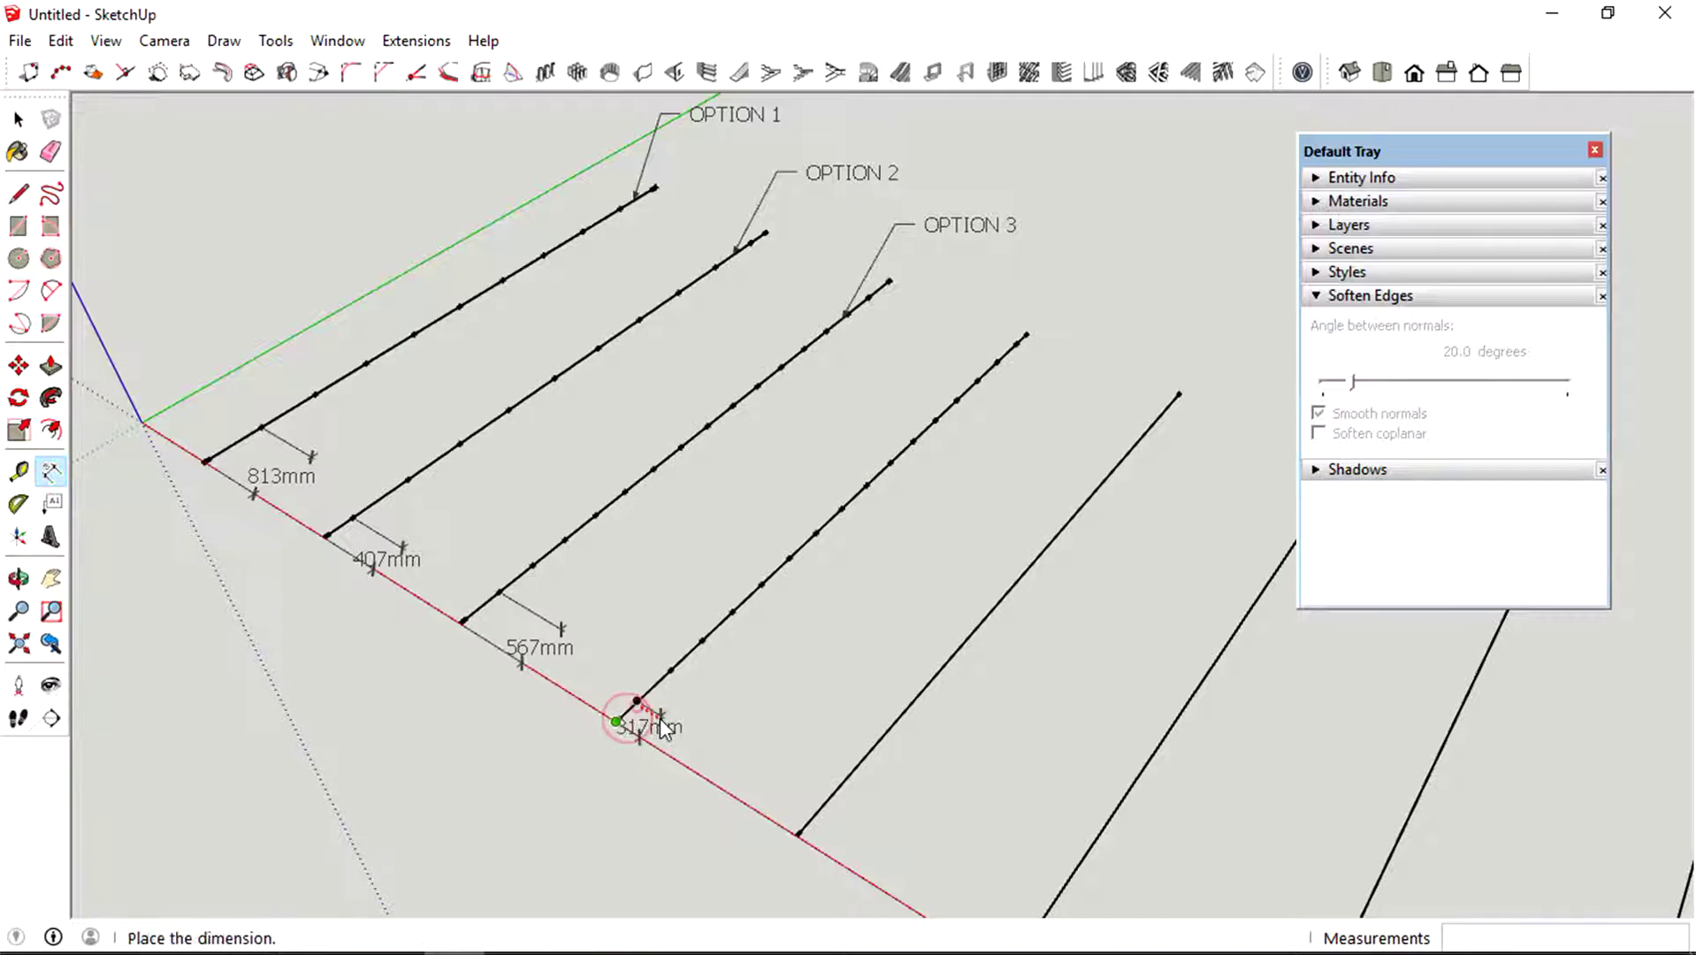
{"action": "left_click", "coordinate": [711, 753]}
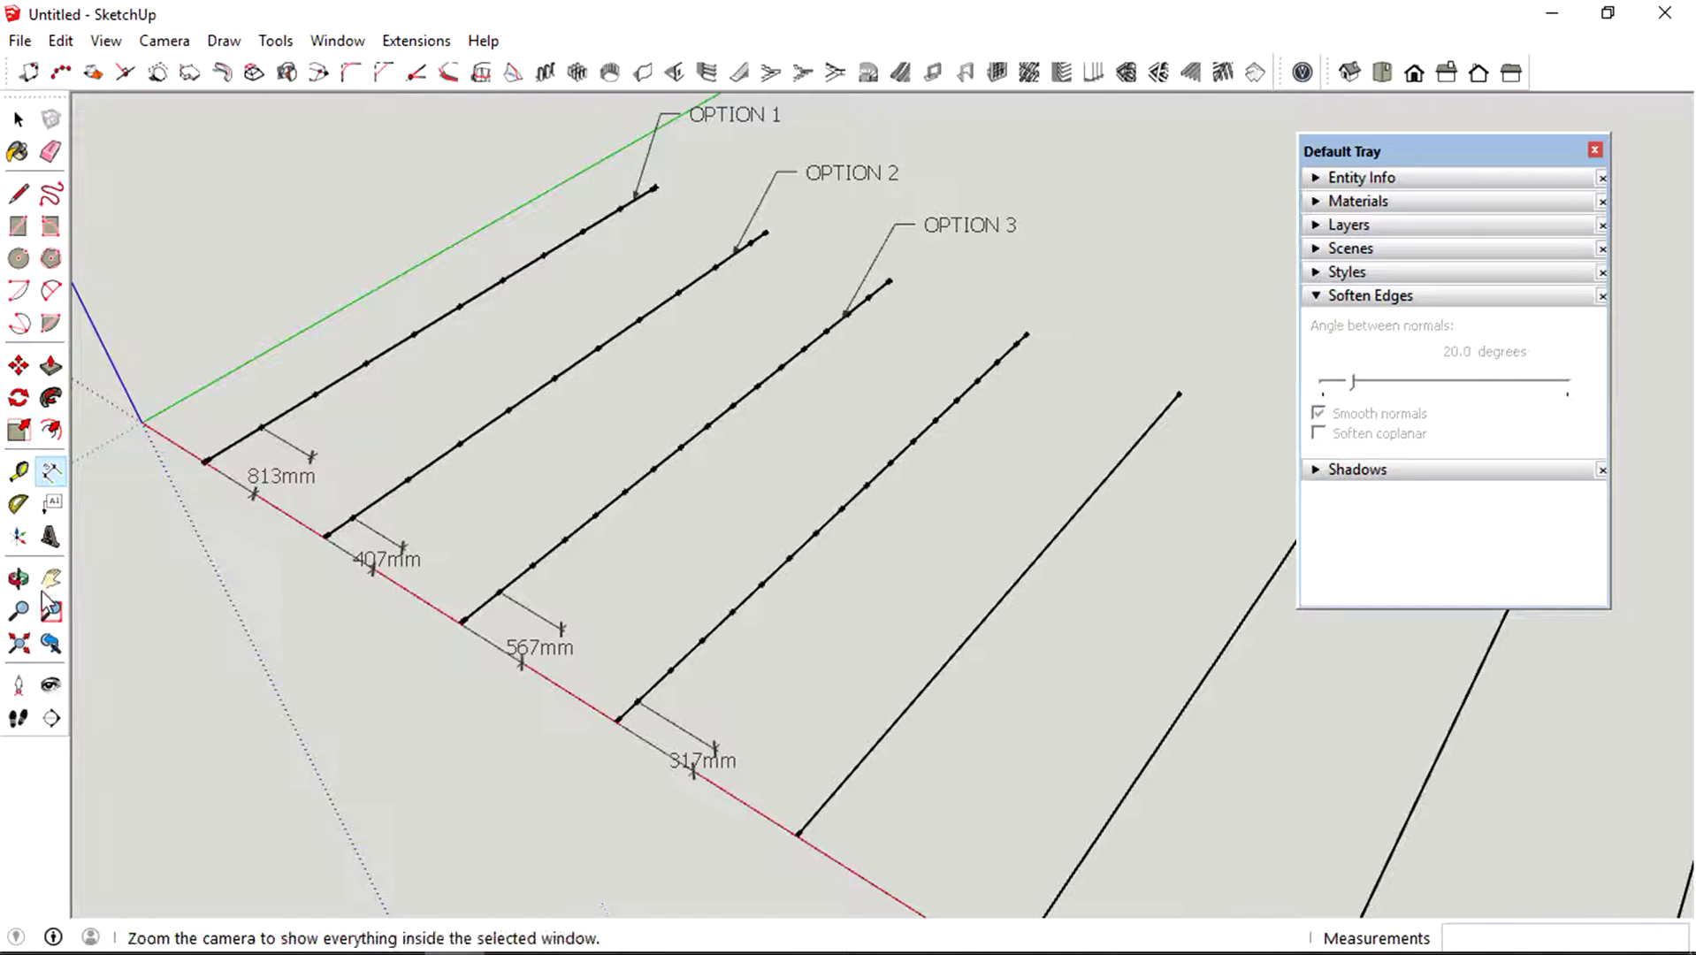
- Attach a leader text label reading "OPTION 4" near the far end of the divided fourth line
{"action": "left_click", "coordinate": [51, 505]}
{"action": "left_click", "coordinate": [990, 366]}
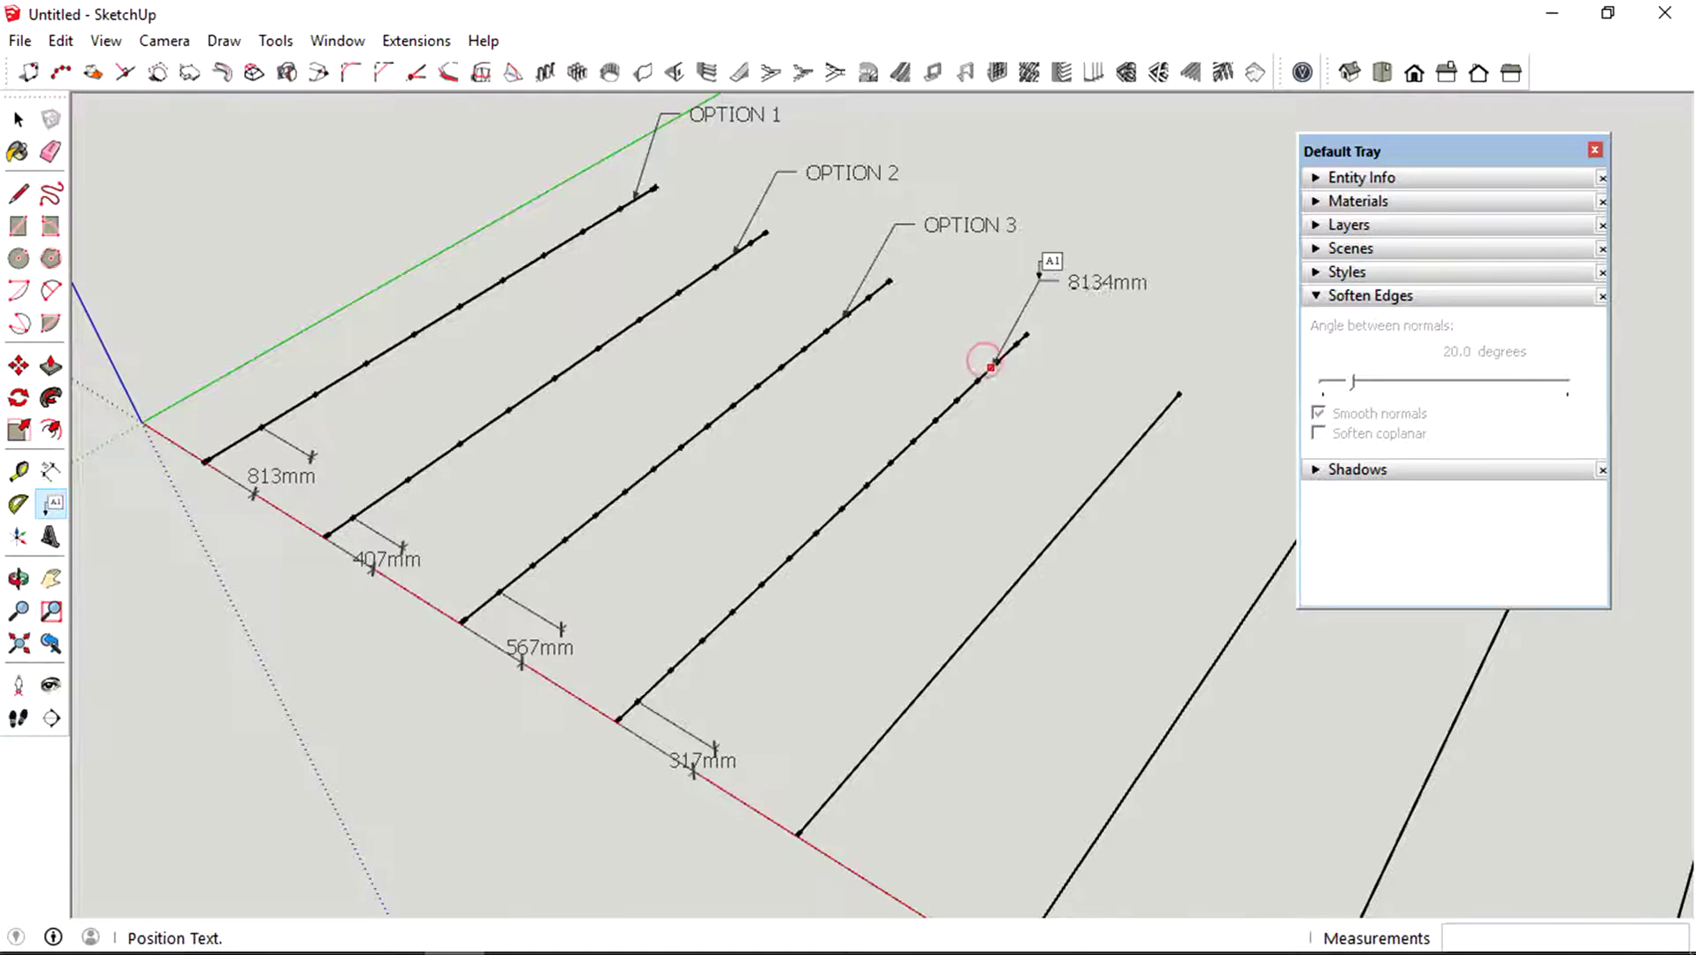
{"action": "left_click", "coordinate": [1041, 275]}
{"action": "type", "text": "OPTION"}
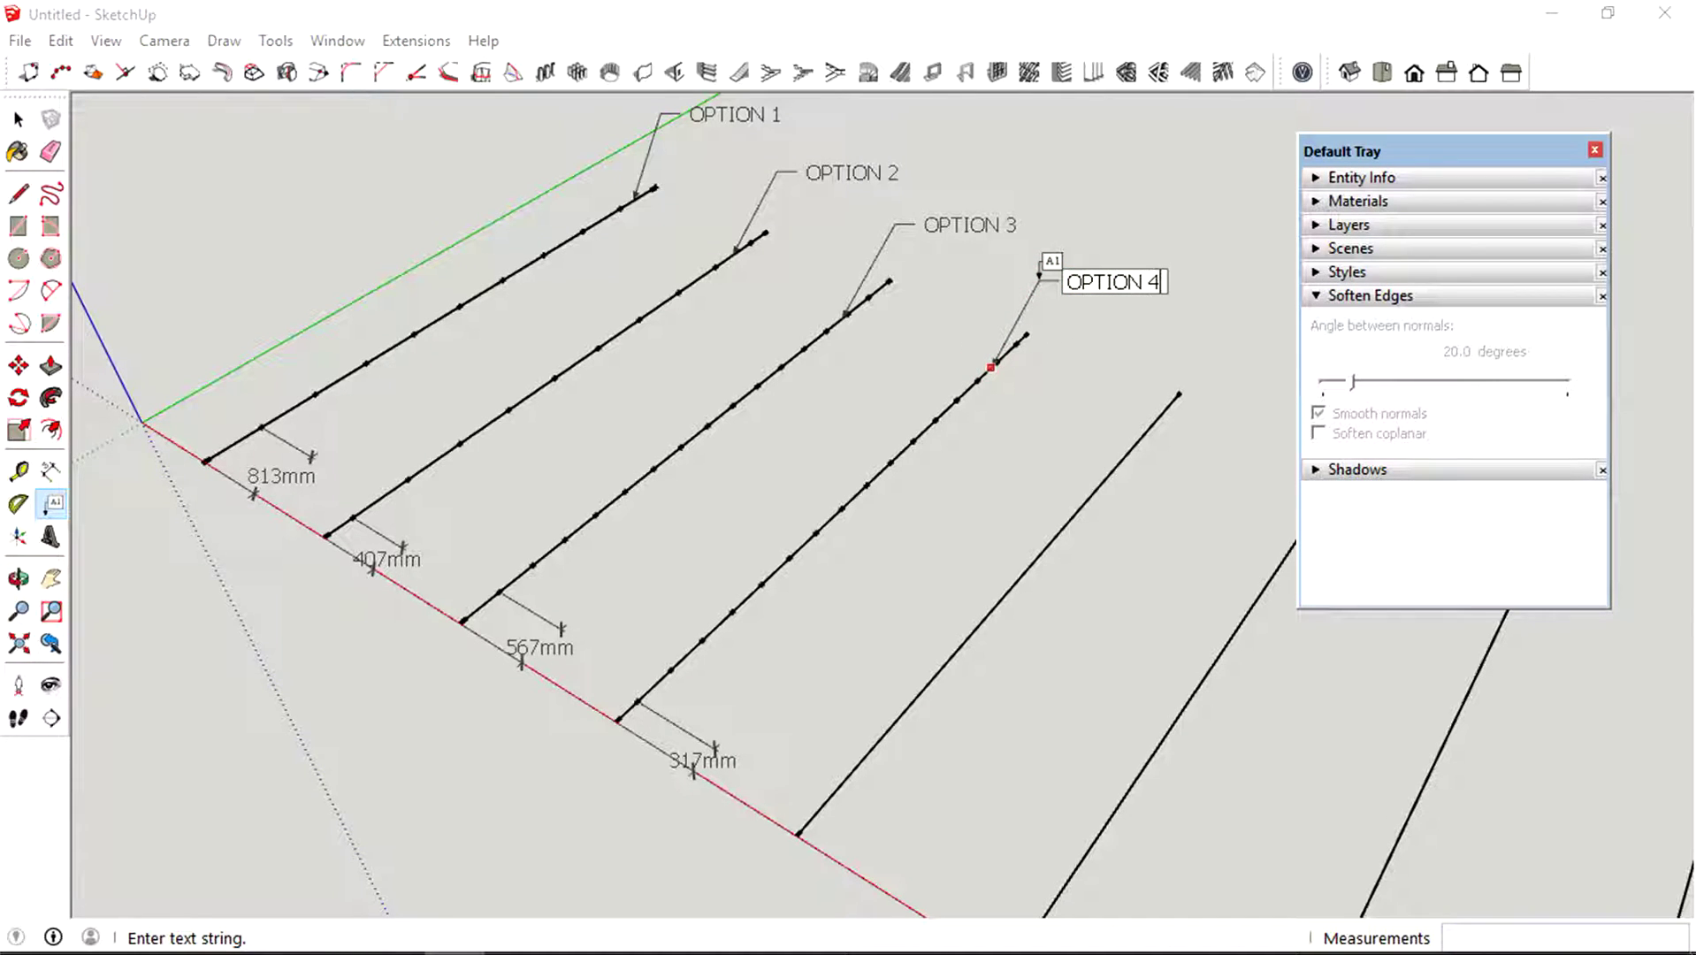
{"action": "type", "text": " 4"}
{"action": "key", "text": "Return"}
{"action": "key", "text": "Return"}
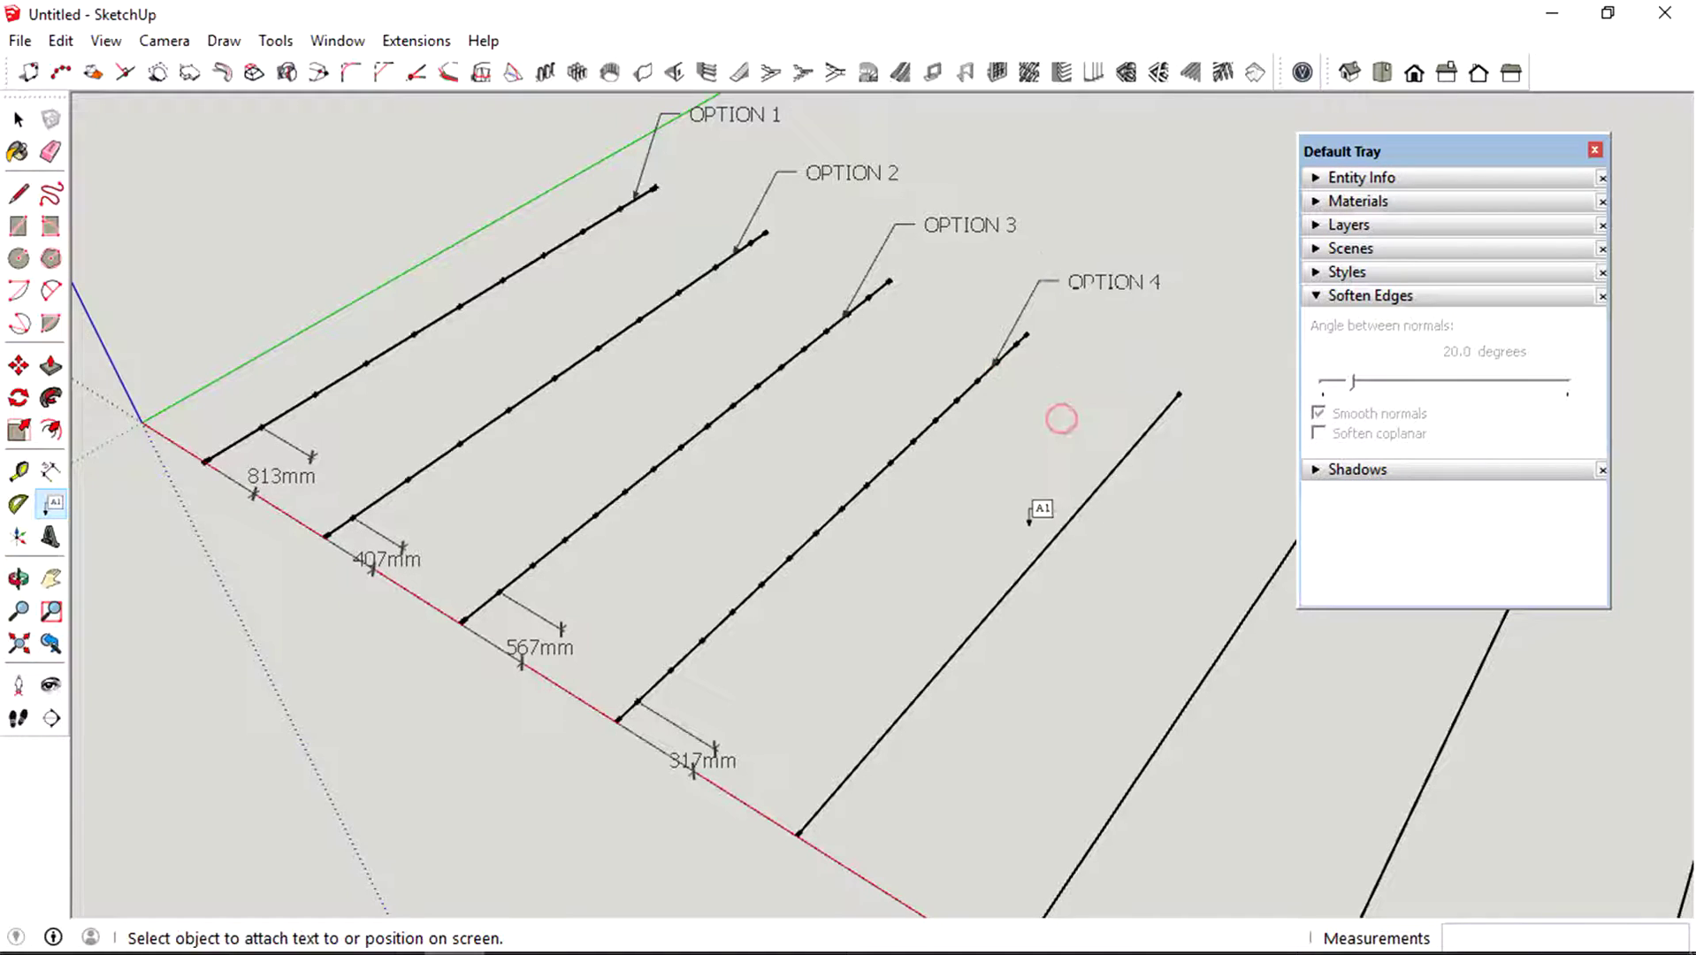
{"action": "middle_click_drag", "start_coordinate": [1039, 506], "coordinate": [994, 473], "text": "shift"}
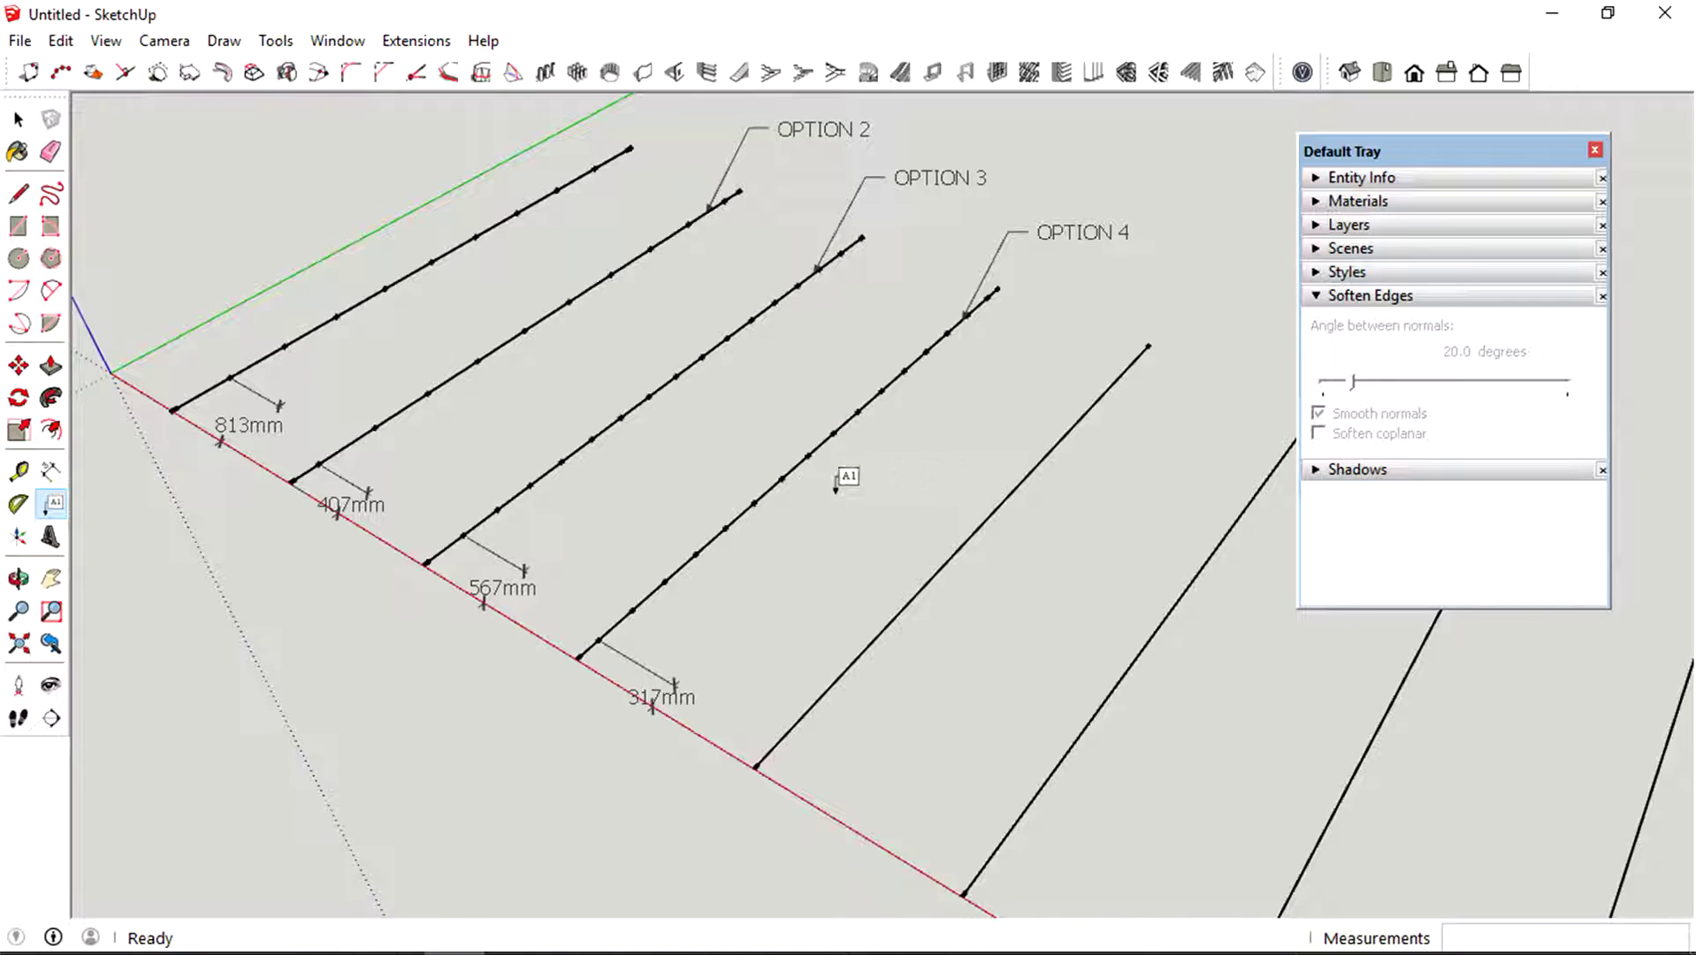
- Divide the fifth line into fixed 500 mm segments, using the Setting out from start point option
{"action": "left_click", "coordinate": [62, 74]}
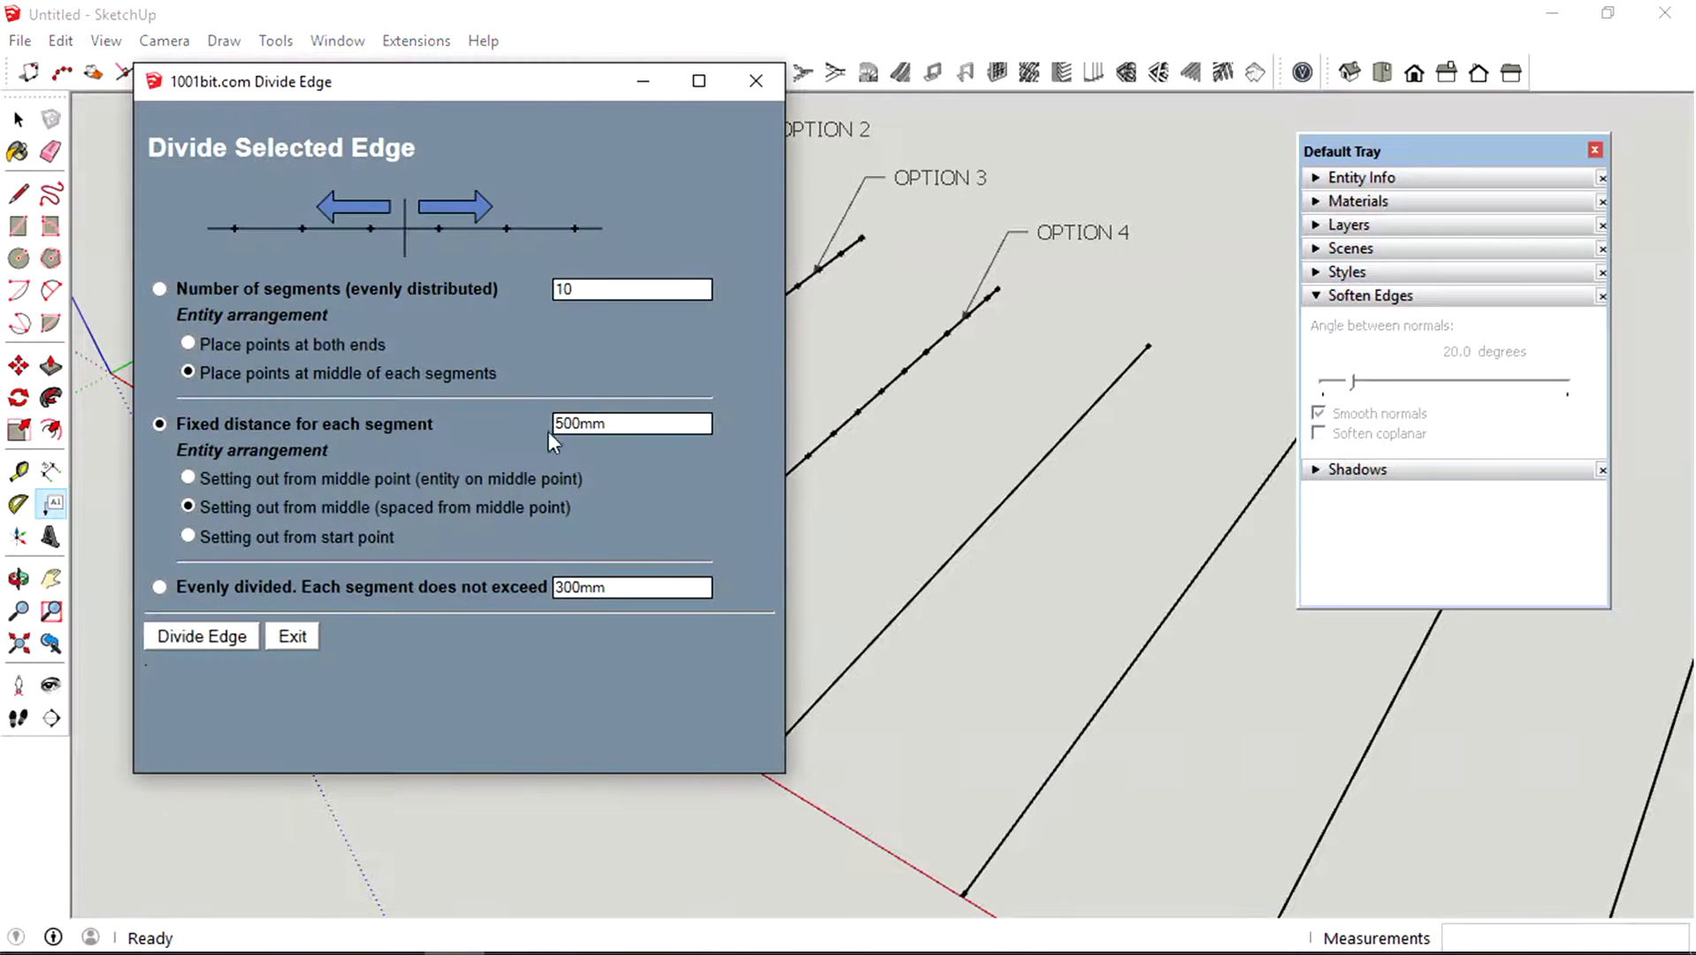
{"action": "left_click", "coordinate": [188, 537]}
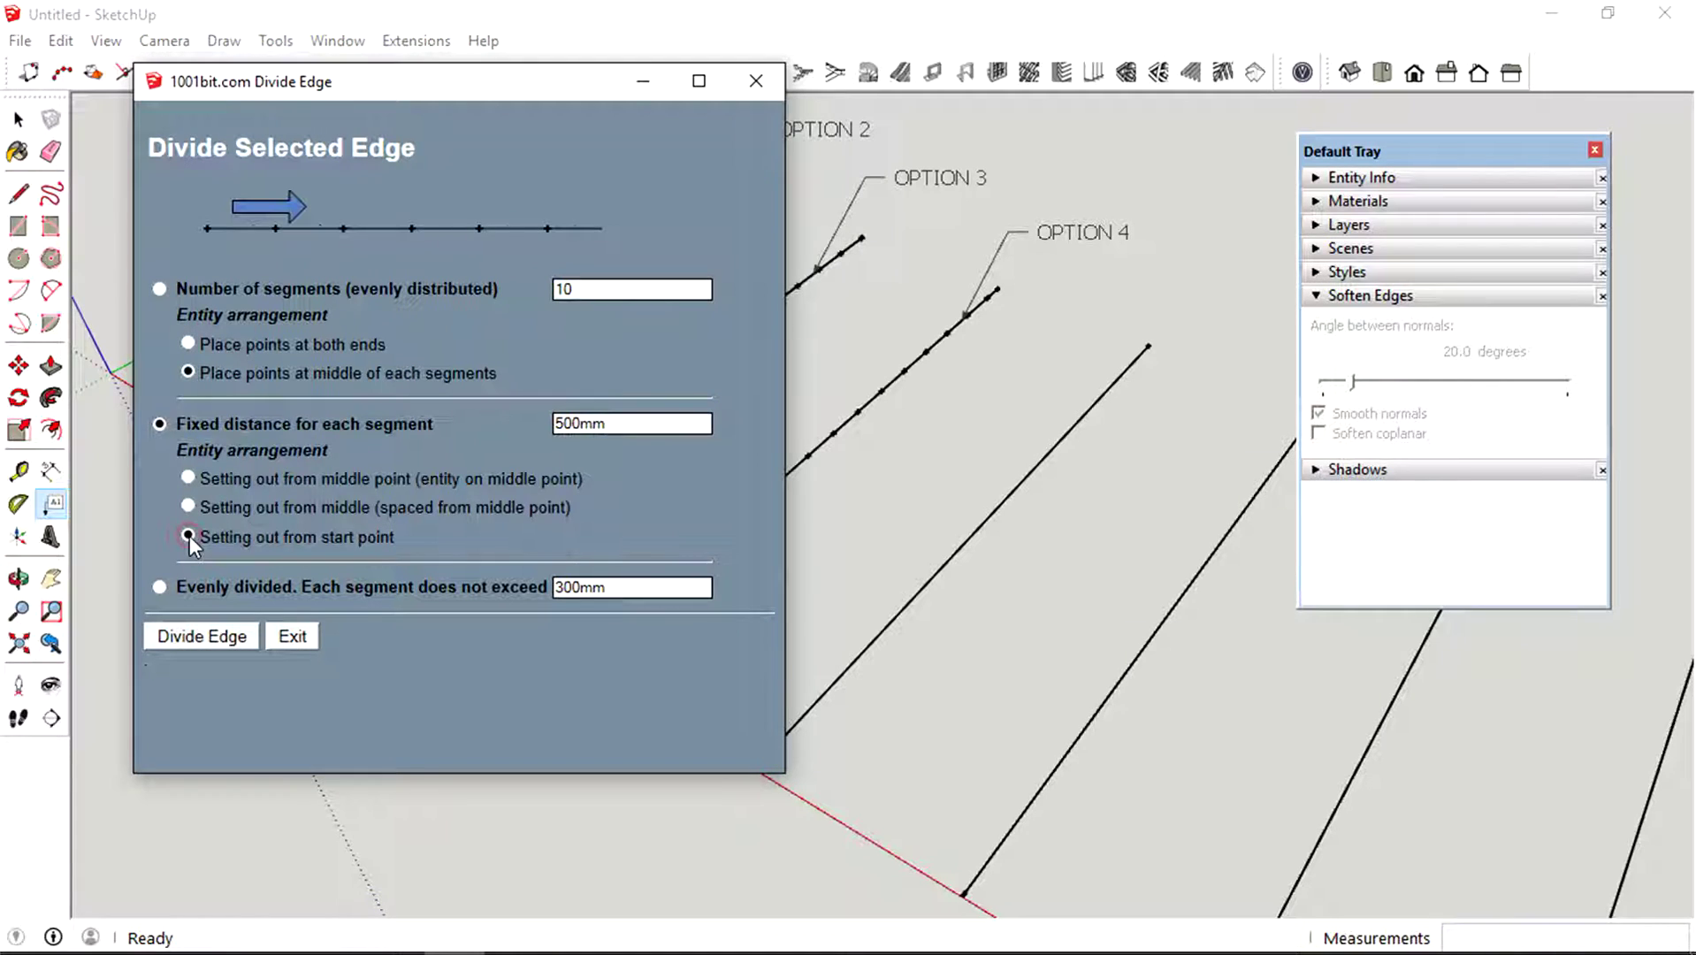
{"action": "left_click_drag", "start_coordinate": [200, 537], "coordinate": [394, 537]}
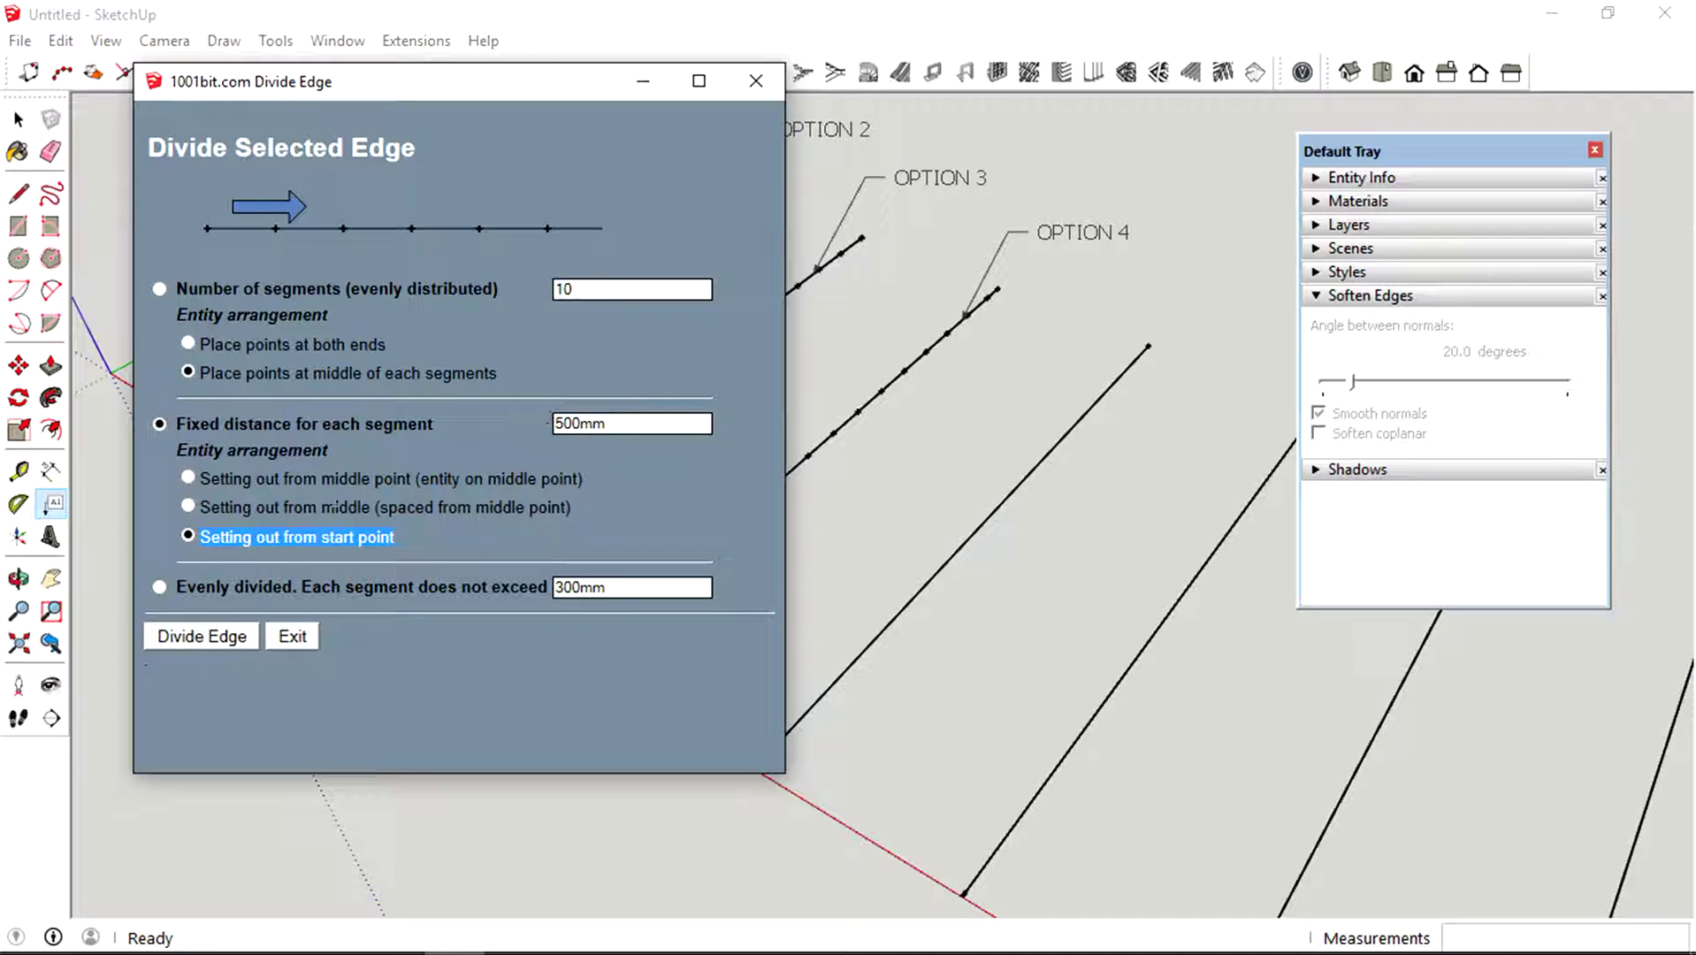
{"action": "left_click", "coordinate": [197, 637]}
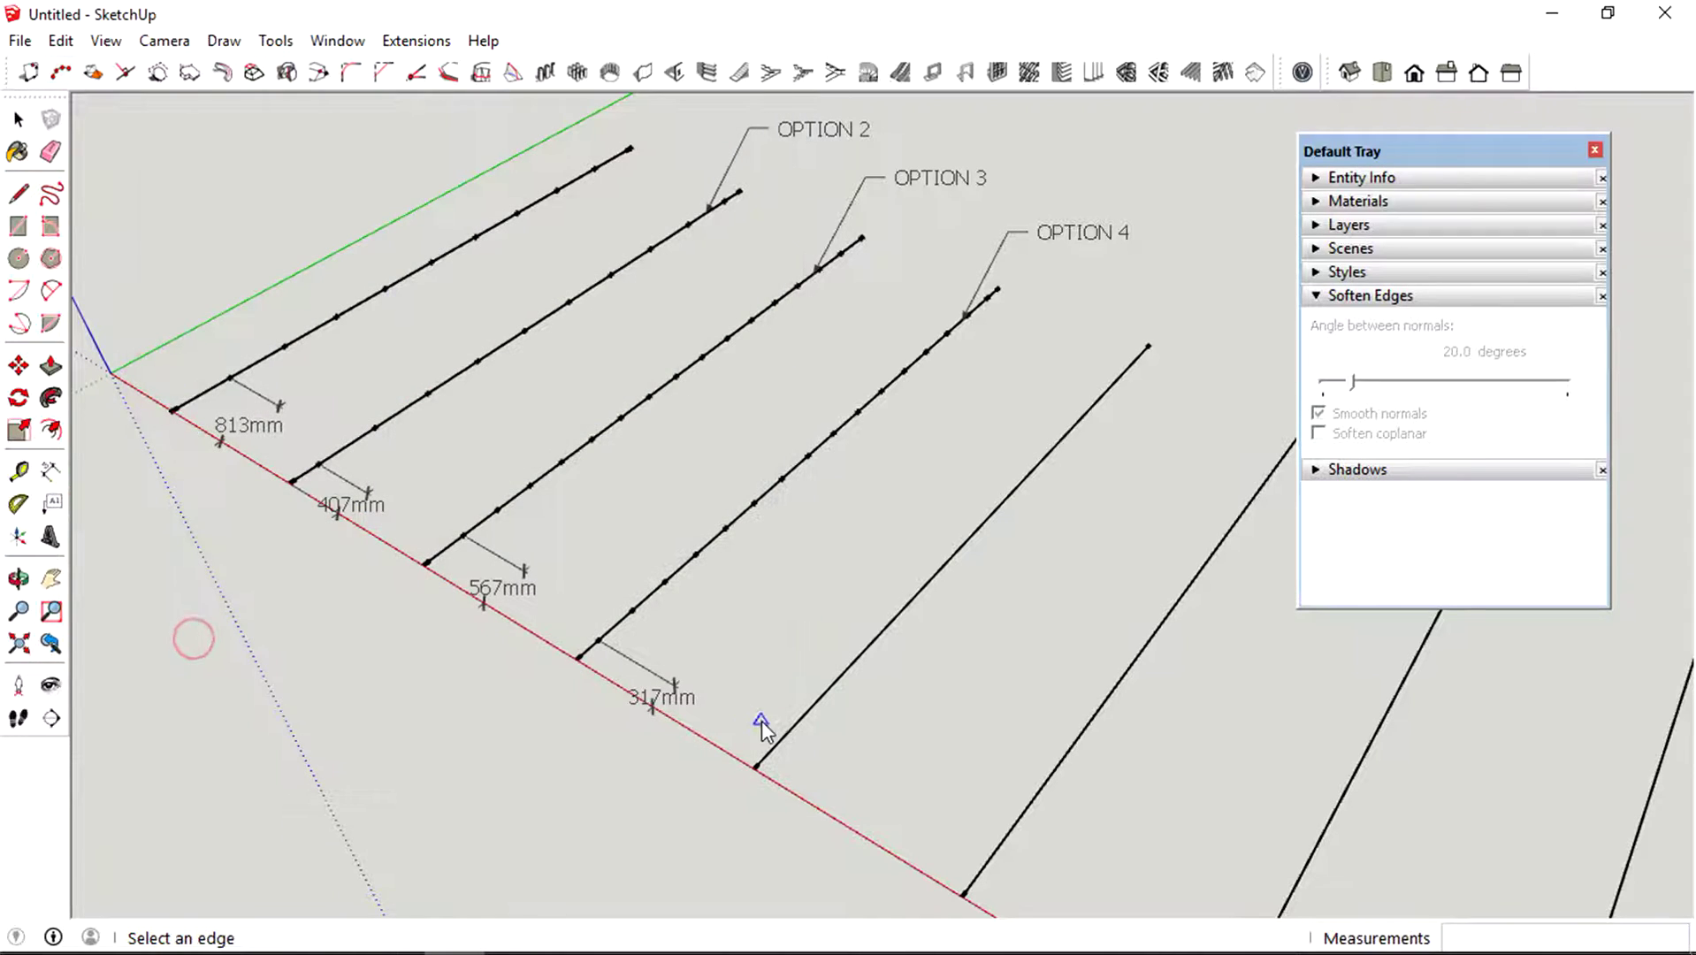
{"action": "left_click", "coordinate": [789, 733]}
{"action": "left_click", "coordinate": [125, 71]}
- Dimension the fifth line's first segment, from its endpoint on the red axis to the nearest division point
{"action": "left_click", "coordinate": [51, 471]}
{"action": "left_click", "coordinate": [754, 767]}
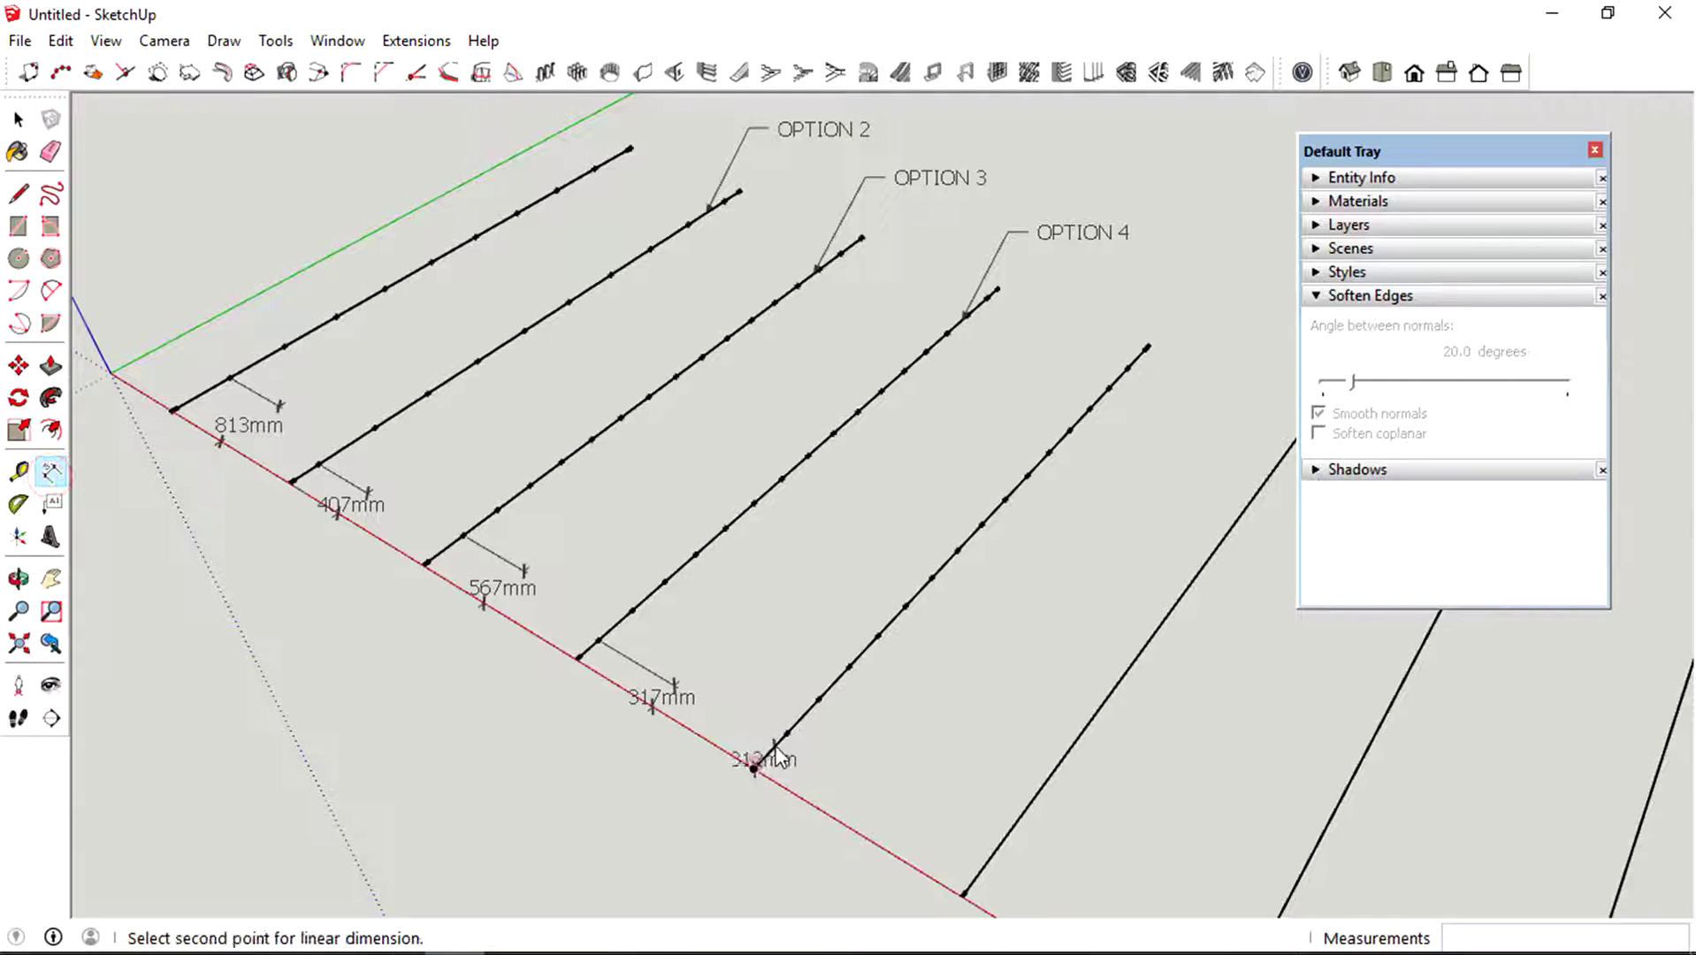
{"action": "left_click", "coordinate": [789, 733]}
{"action": "left_click", "coordinate": [855, 769]}
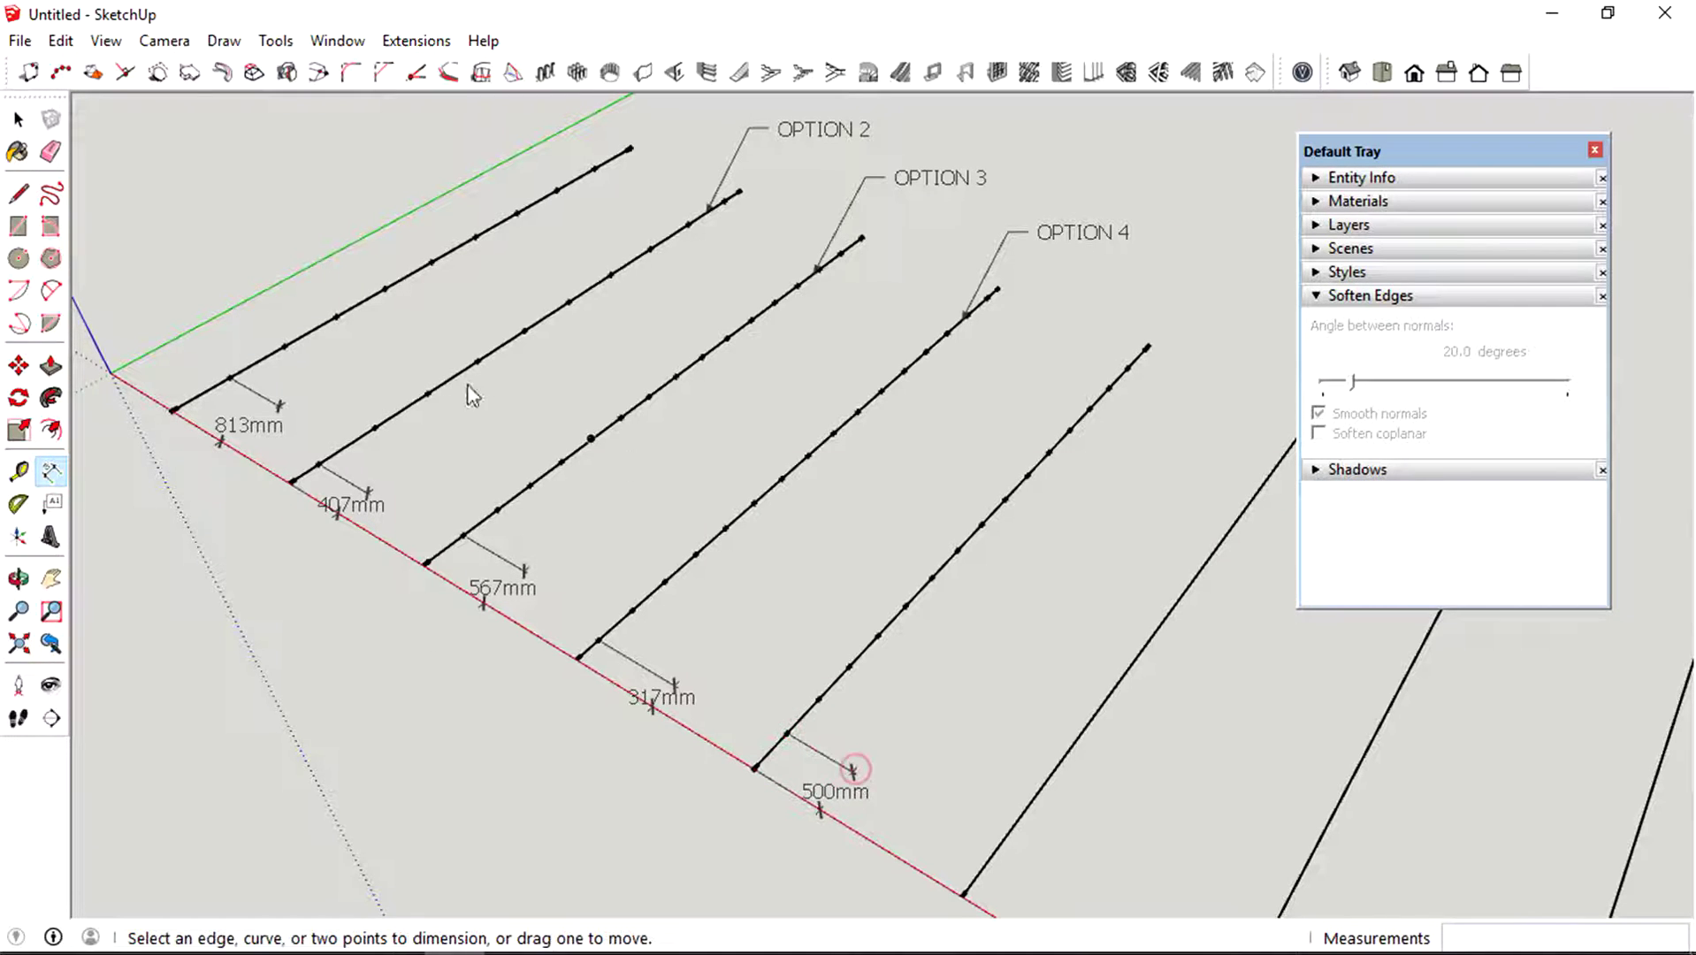
- Attach a leader text label reading "OPTION 5" near the far end of the divided fifth line
{"action": "left_click", "coordinate": [51, 503]}
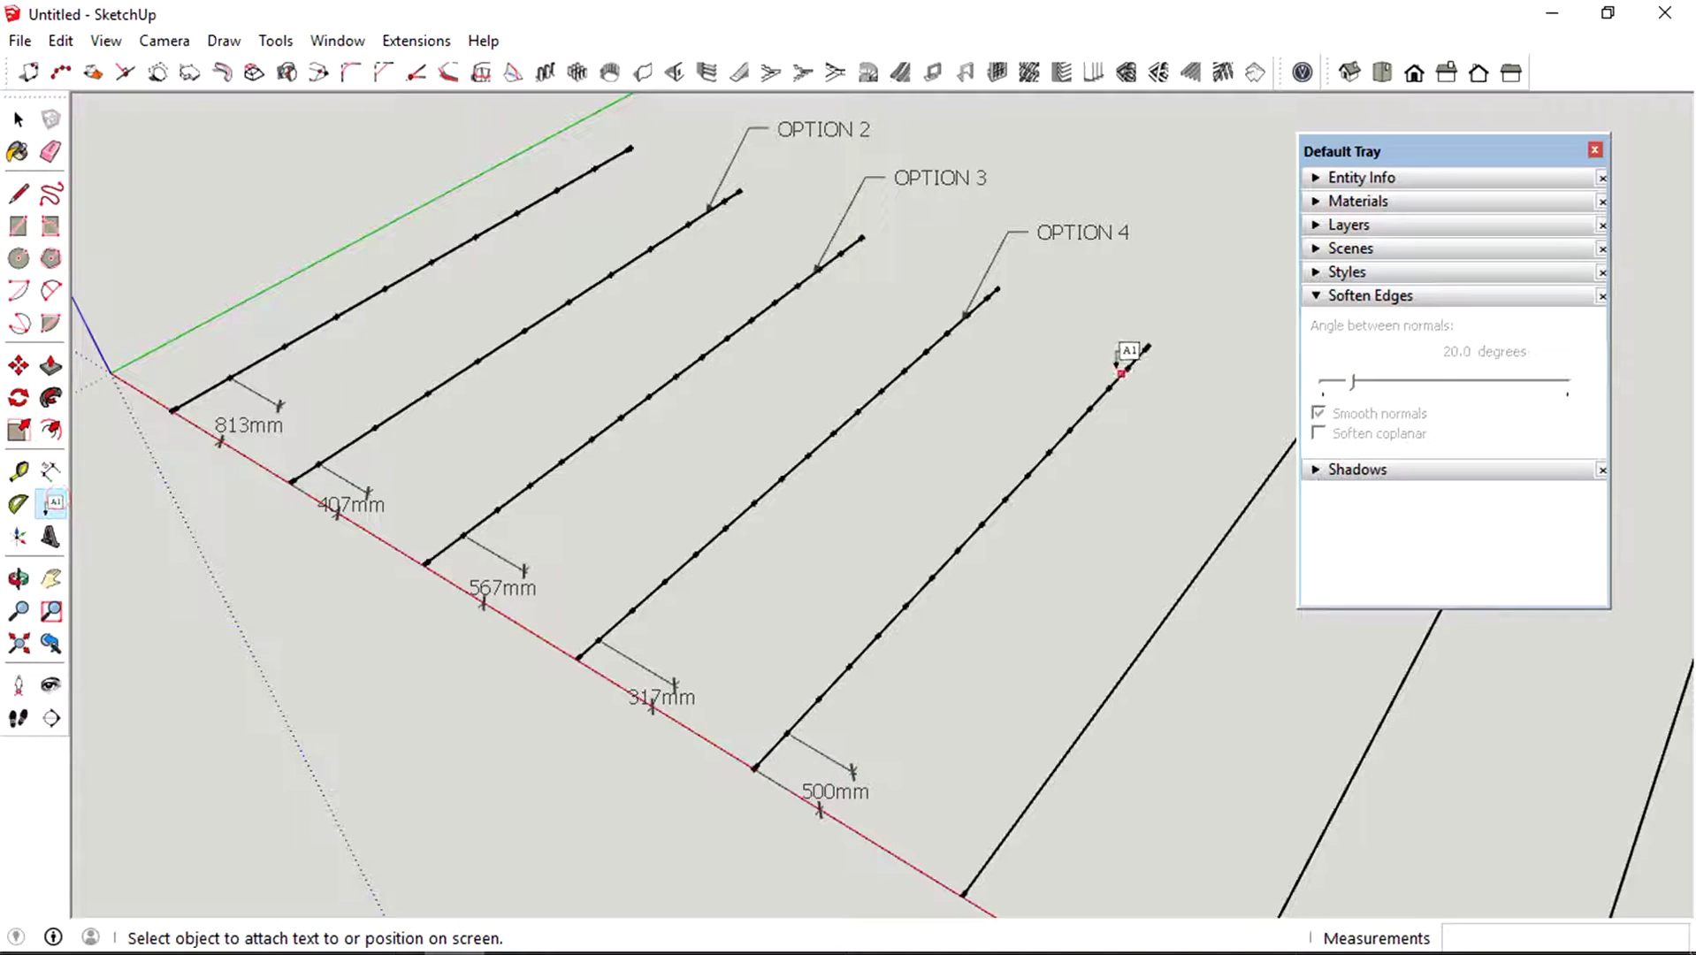
{"action": "left_click", "coordinate": [1120, 370]}
{"action": "left_click", "coordinate": [1167, 286]}
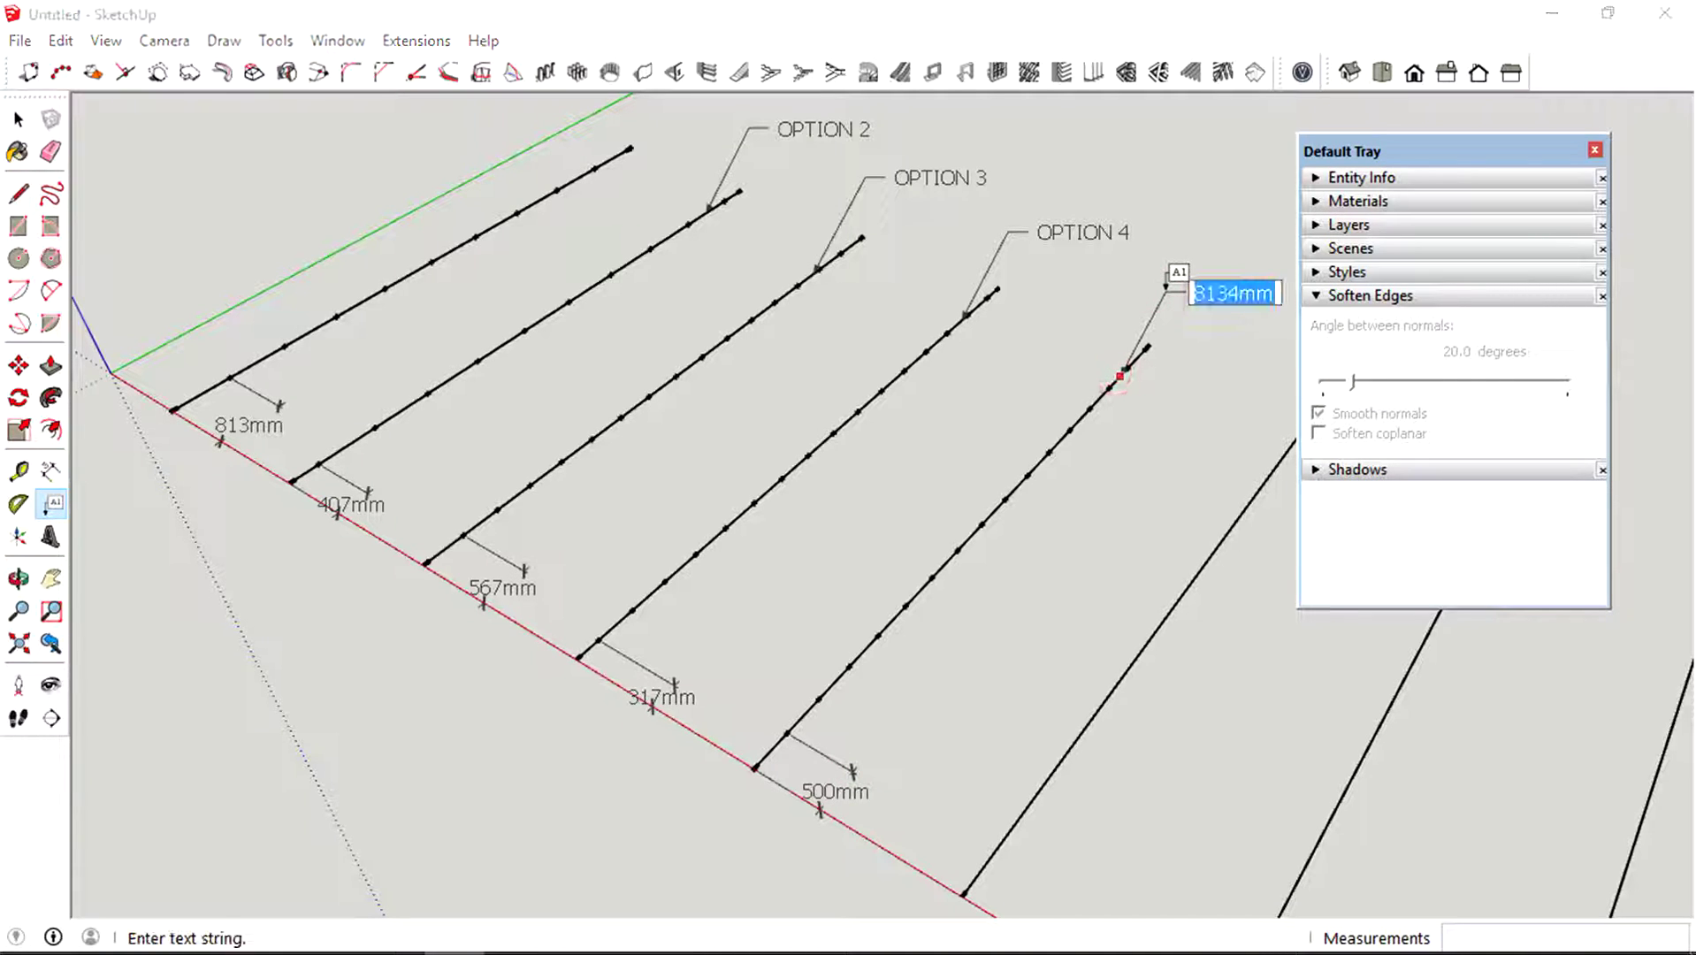
{"action": "type", "text": "OPTION 5"}
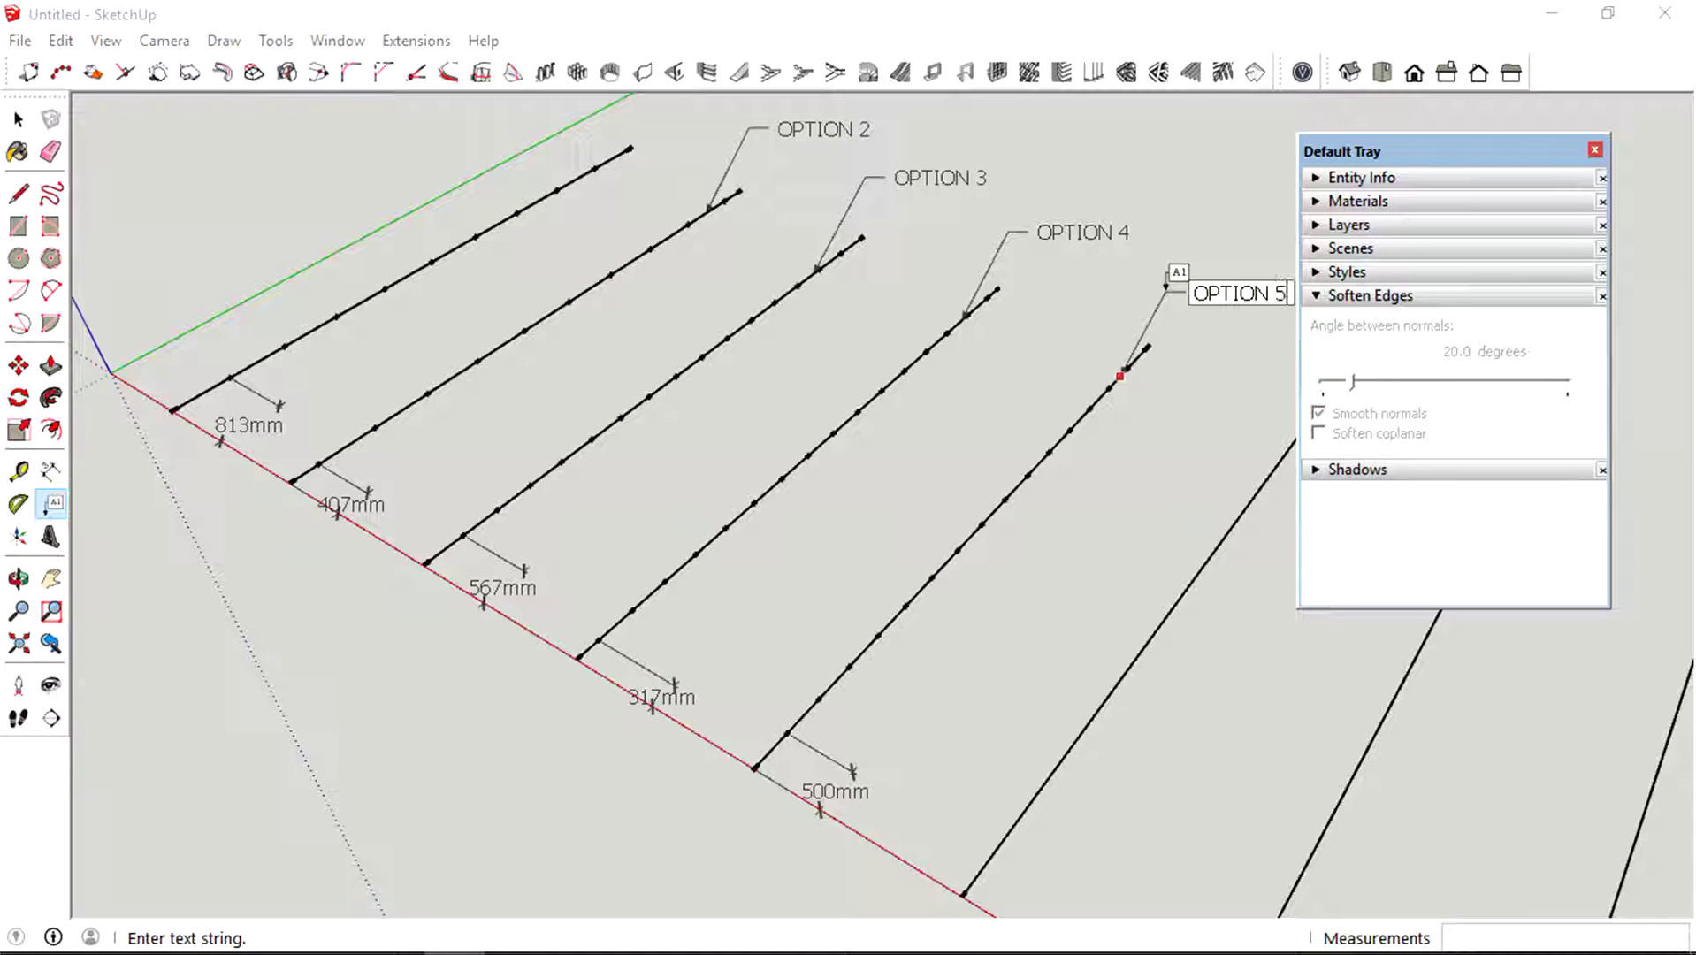
{"action": "left_click", "coordinate": [1109, 329]}
- Divide the sixth line with the Evenly divided option, limiting each segment to 500 mm at most
{"action": "middle_click_drag", "start_coordinate": [1109, 329], "coordinate": [949, 470]}
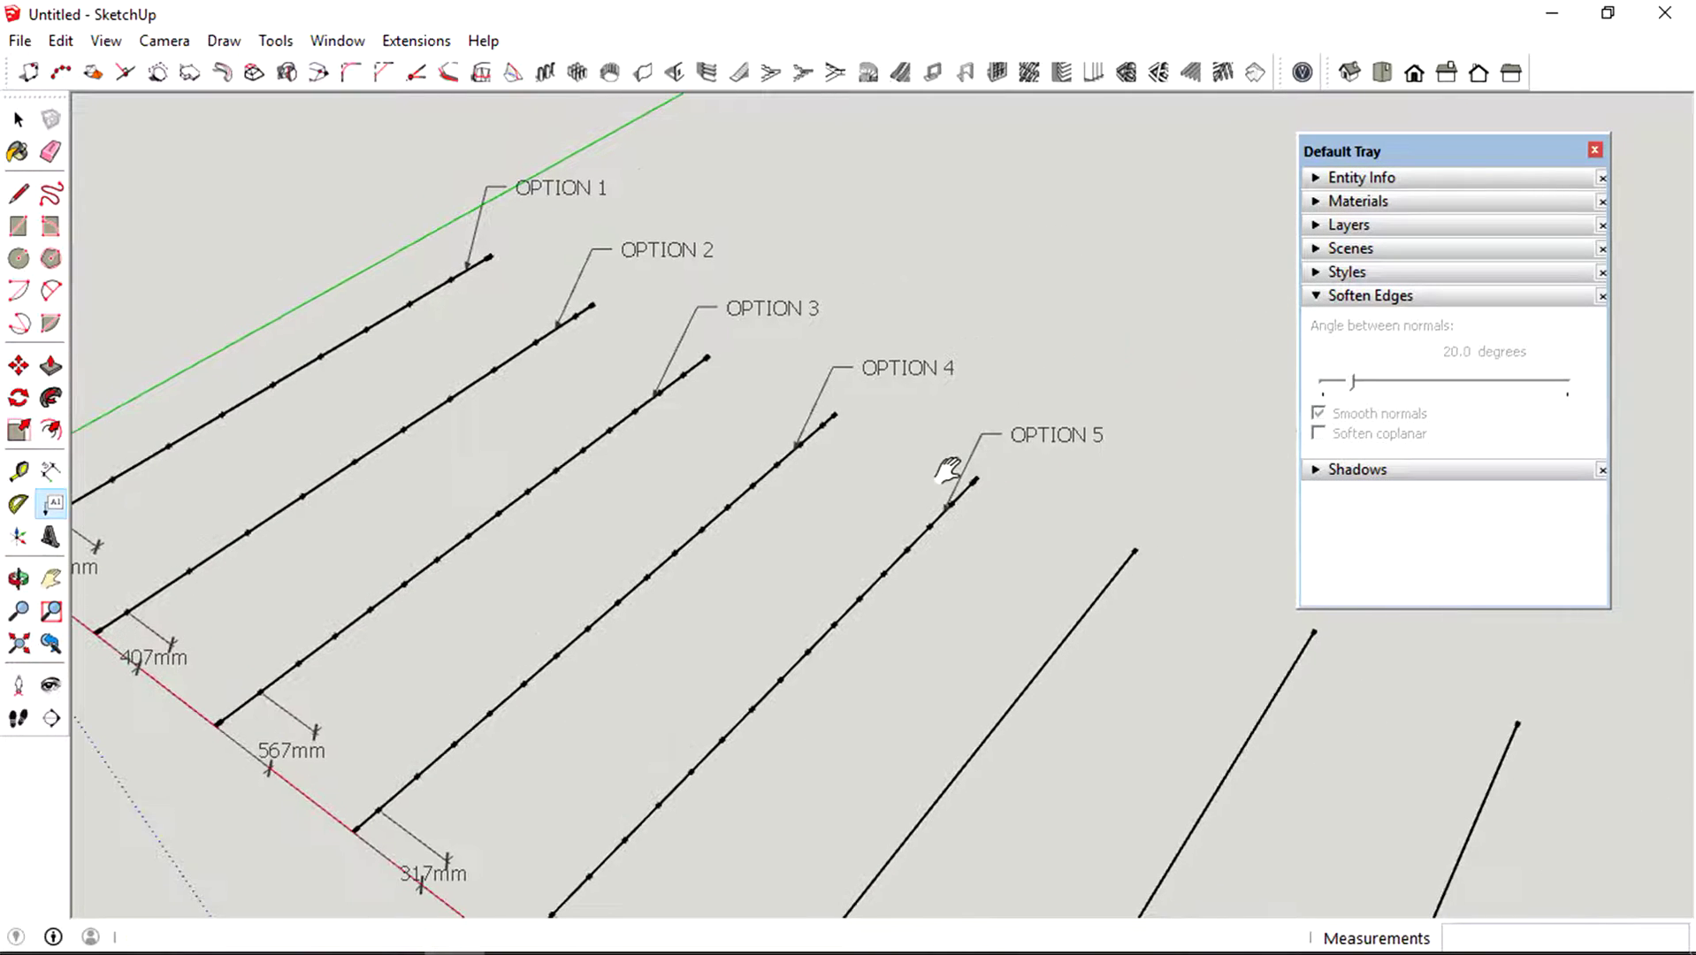
{"action": "middle_click_drag", "start_coordinate": [940, 529], "coordinate": [887, 341]}
{"action": "key", "text": "space"}
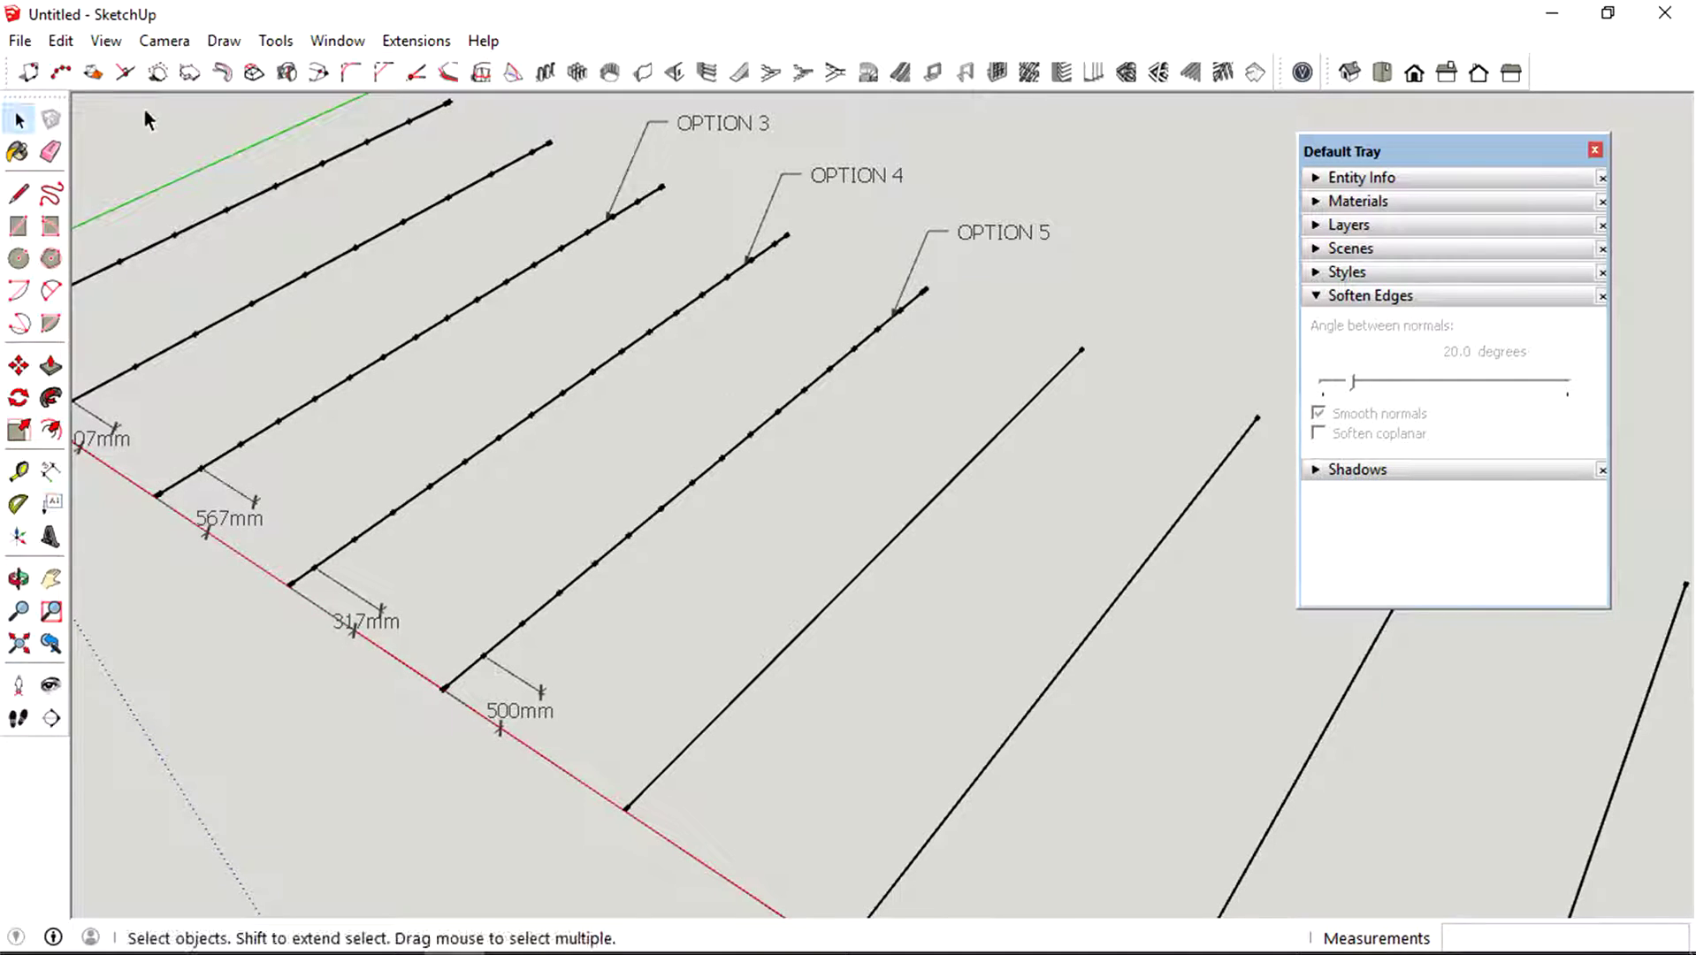
{"action": "left_click", "coordinate": [61, 72]}
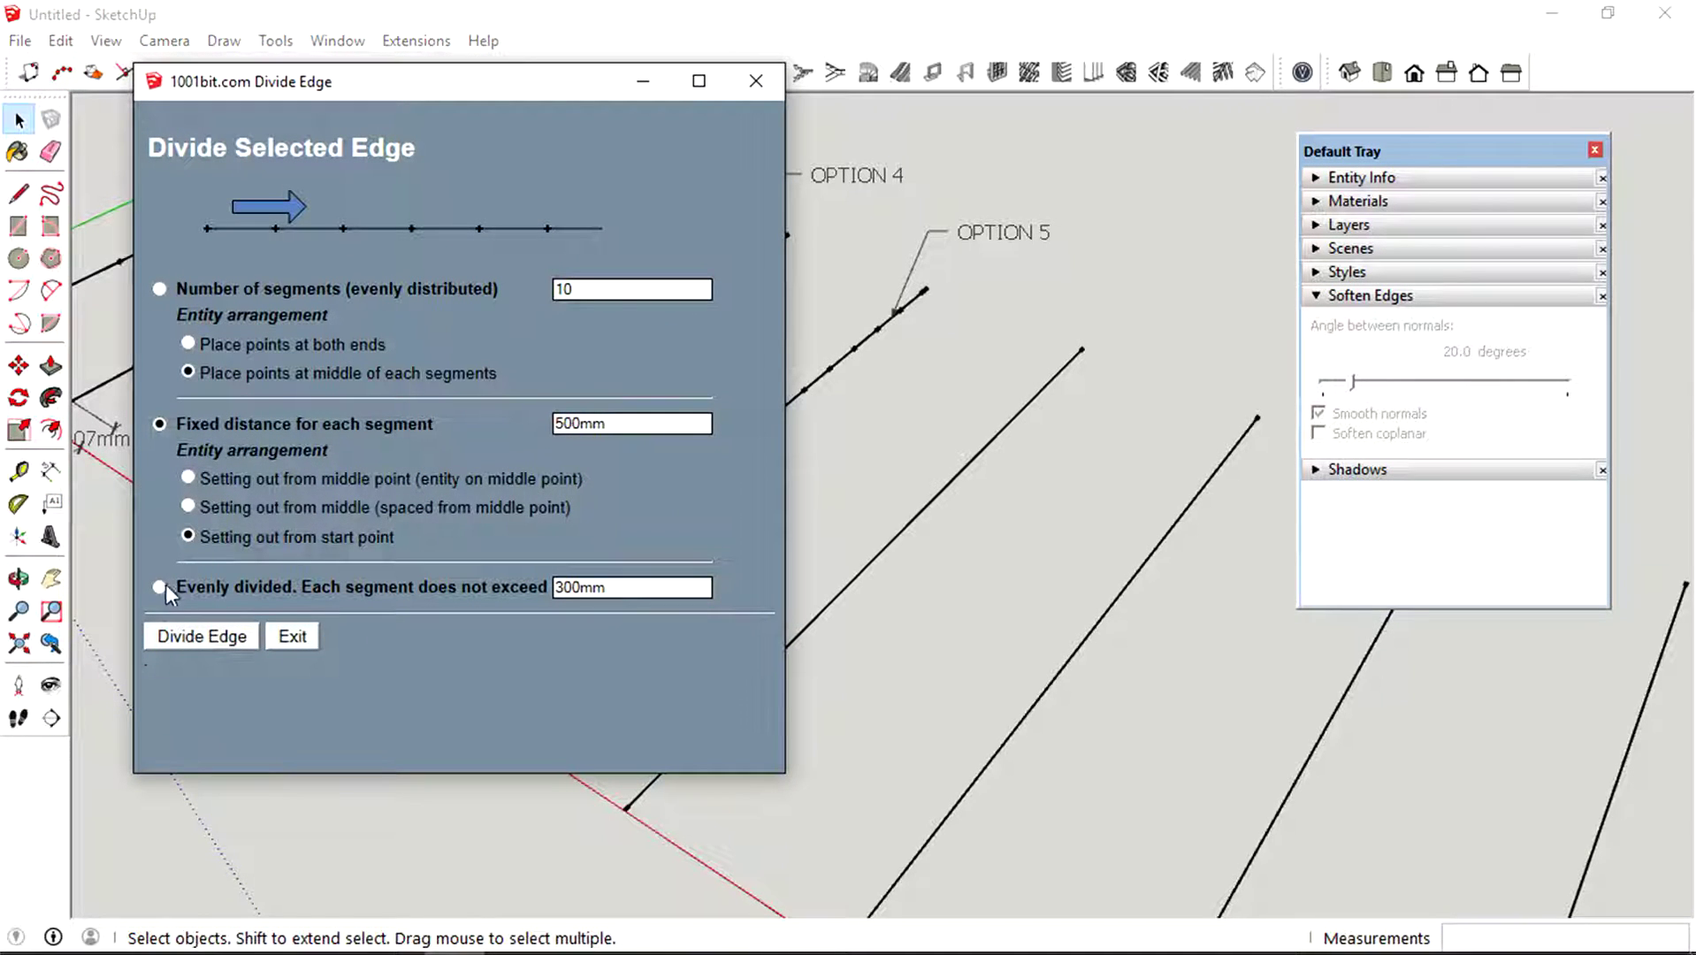
{"action": "left_click", "coordinate": [160, 587]}
{"action": "double_click", "coordinate": [587, 588]}
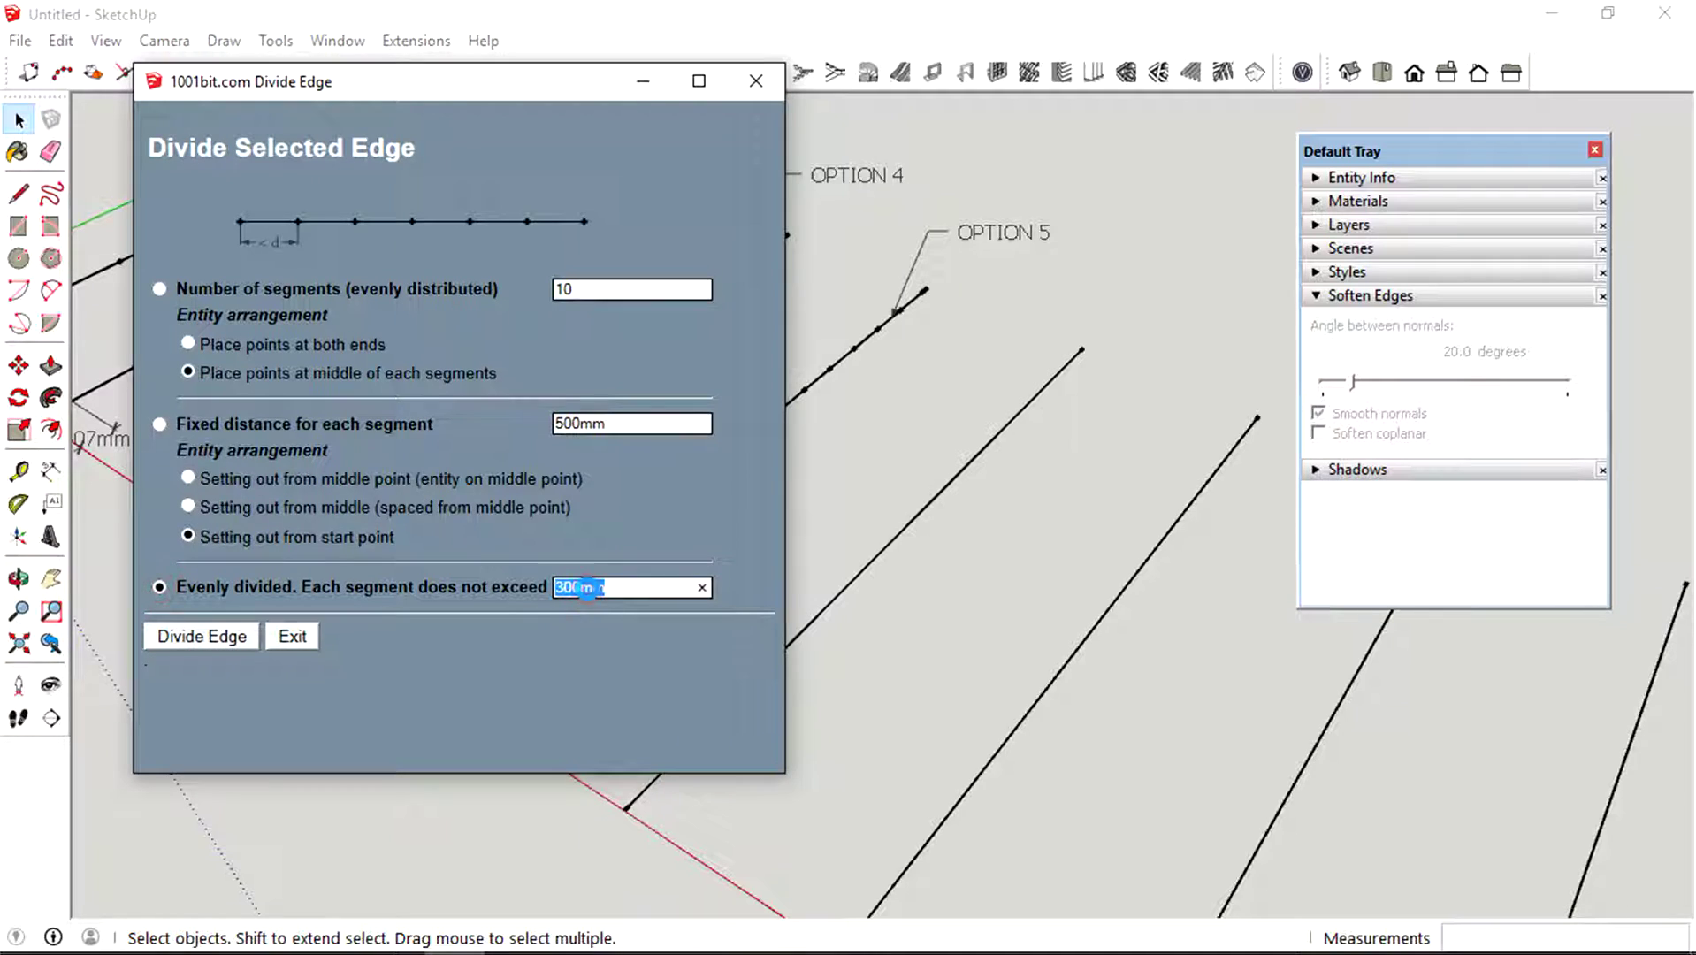
{"action": "type", "text": "500"}
{"action": "left_click_drag", "start_coordinate": [304, 587], "coordinate": [546, 587]}
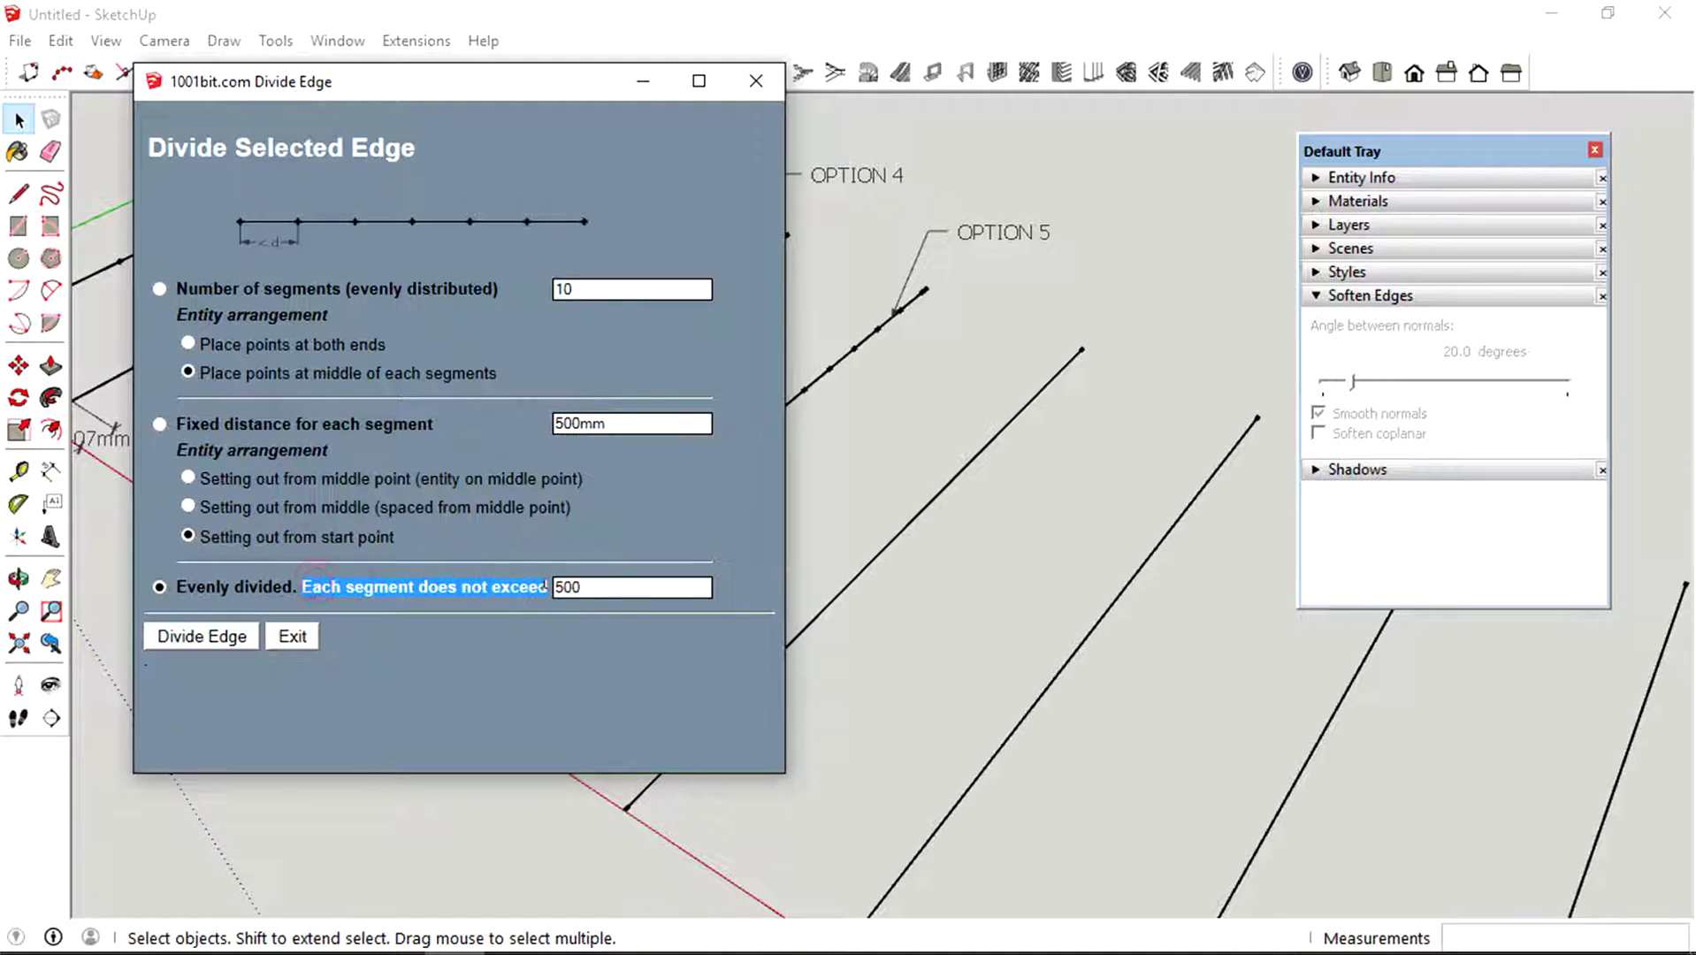
{"action": "left_click", "coordinate": [656, 500]}
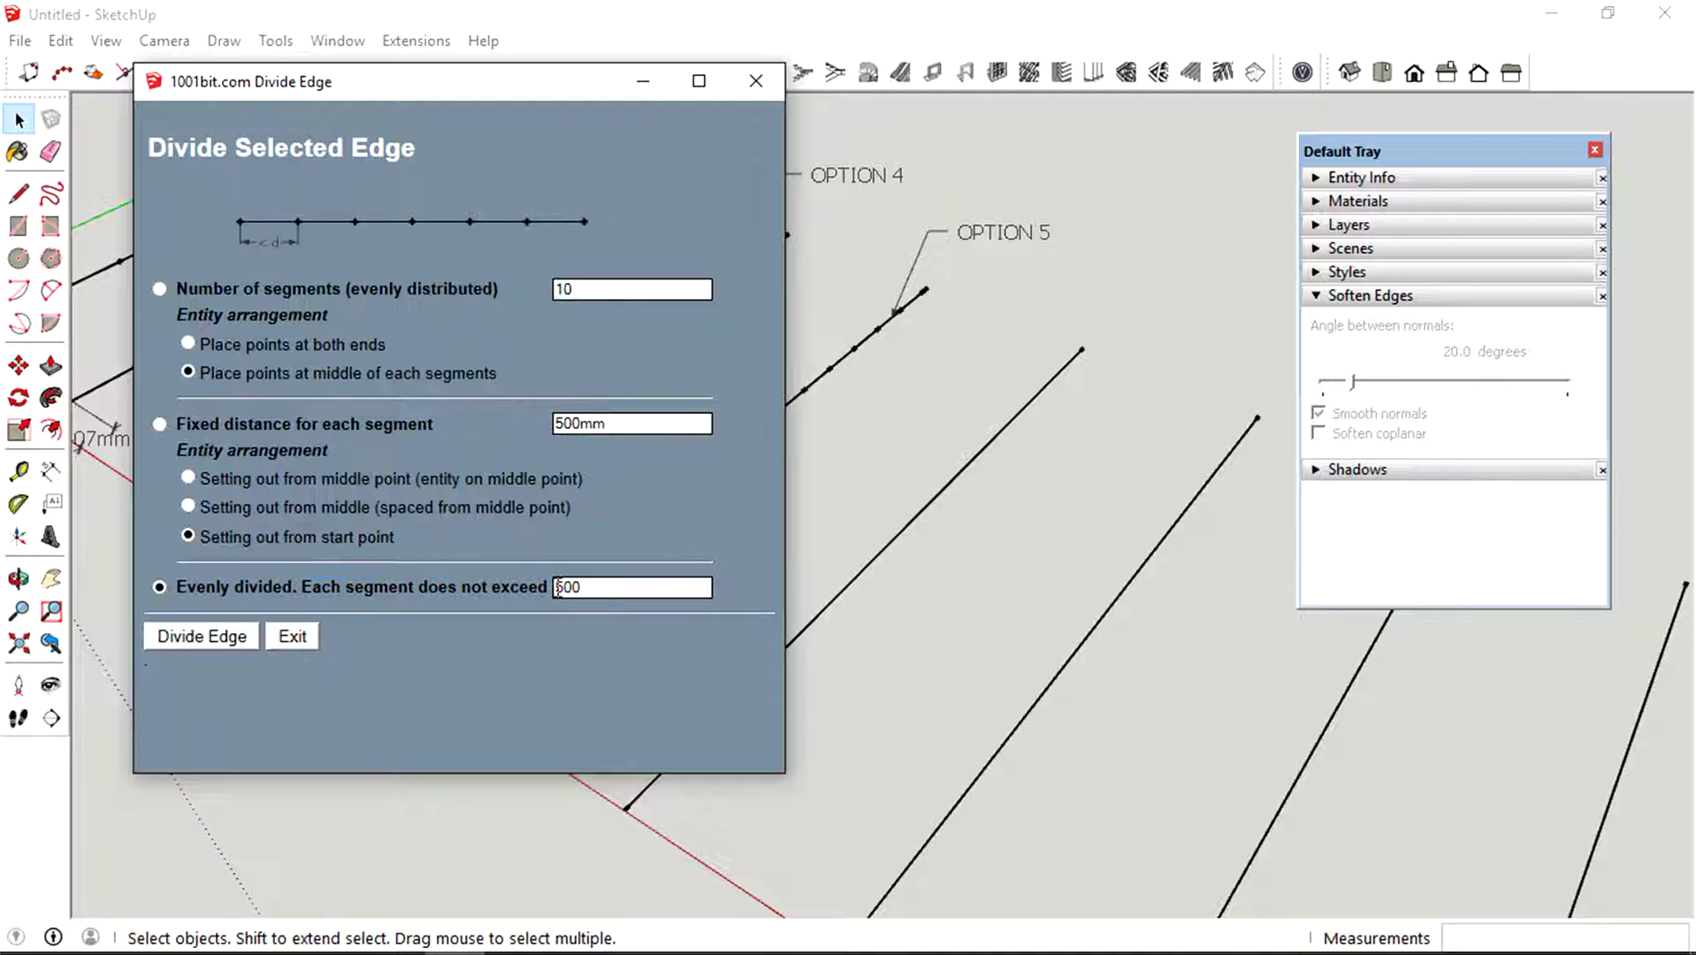
{"action": "left_click", "coordinate": [249, 633]}
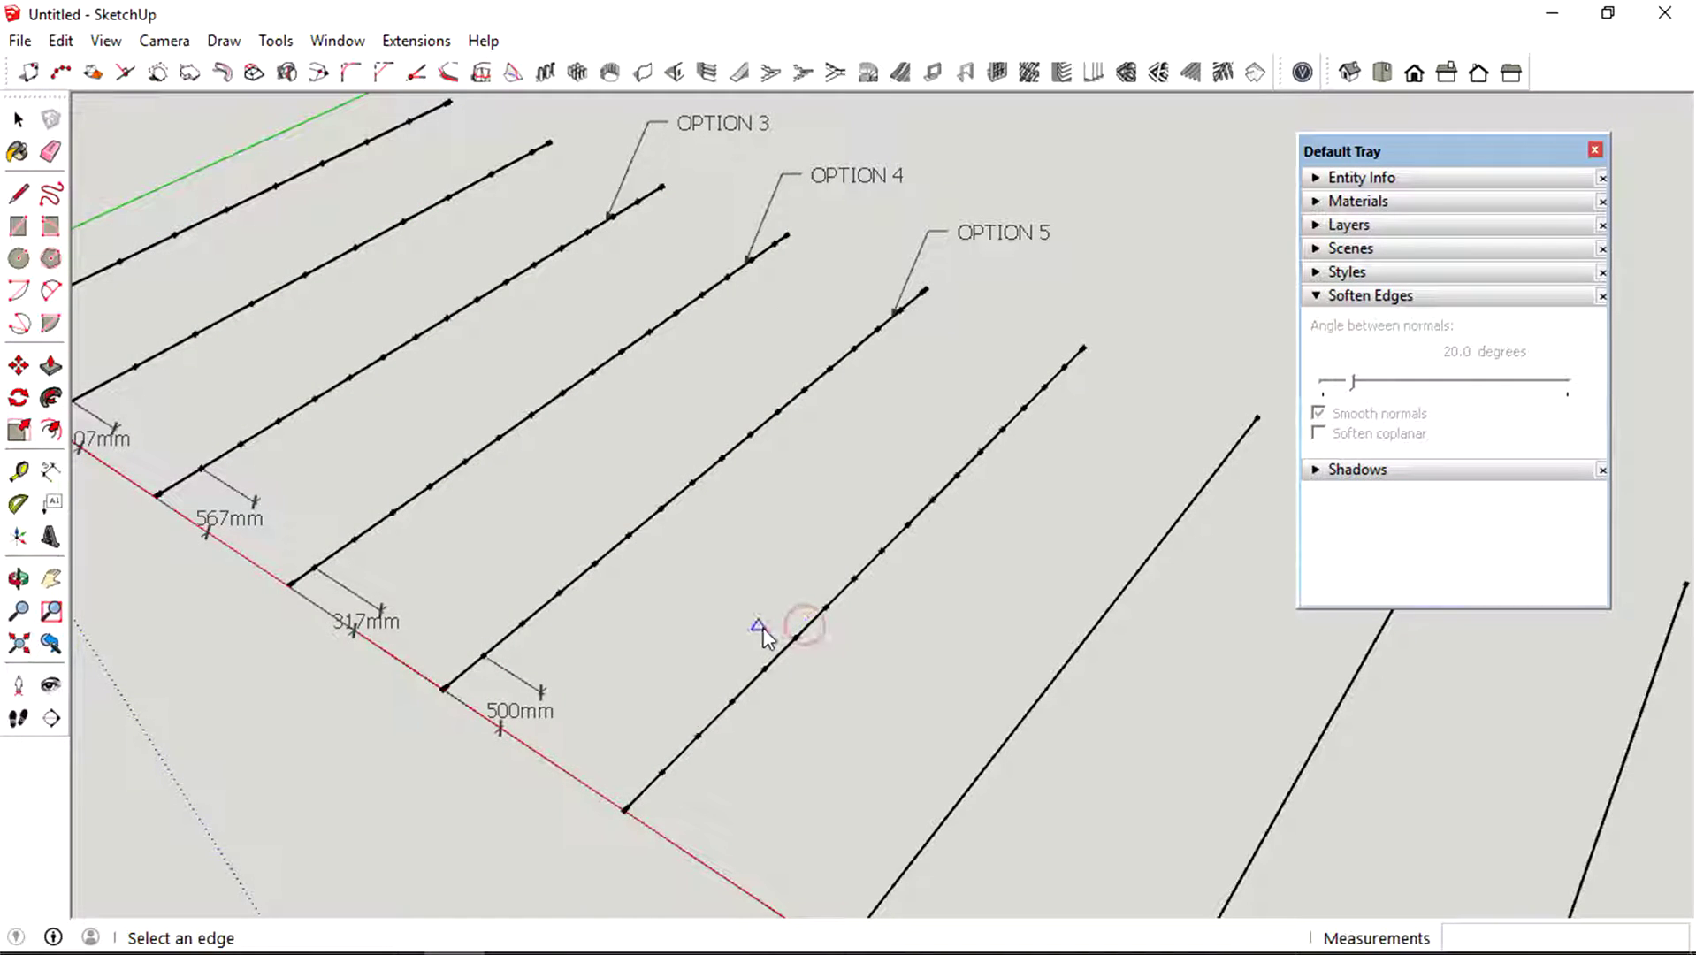
- Dimension the sixth line's first segment, from its endpoint on the red axis to the nearest division point
{"action": "left_click", "coordinate": [50, 472]}
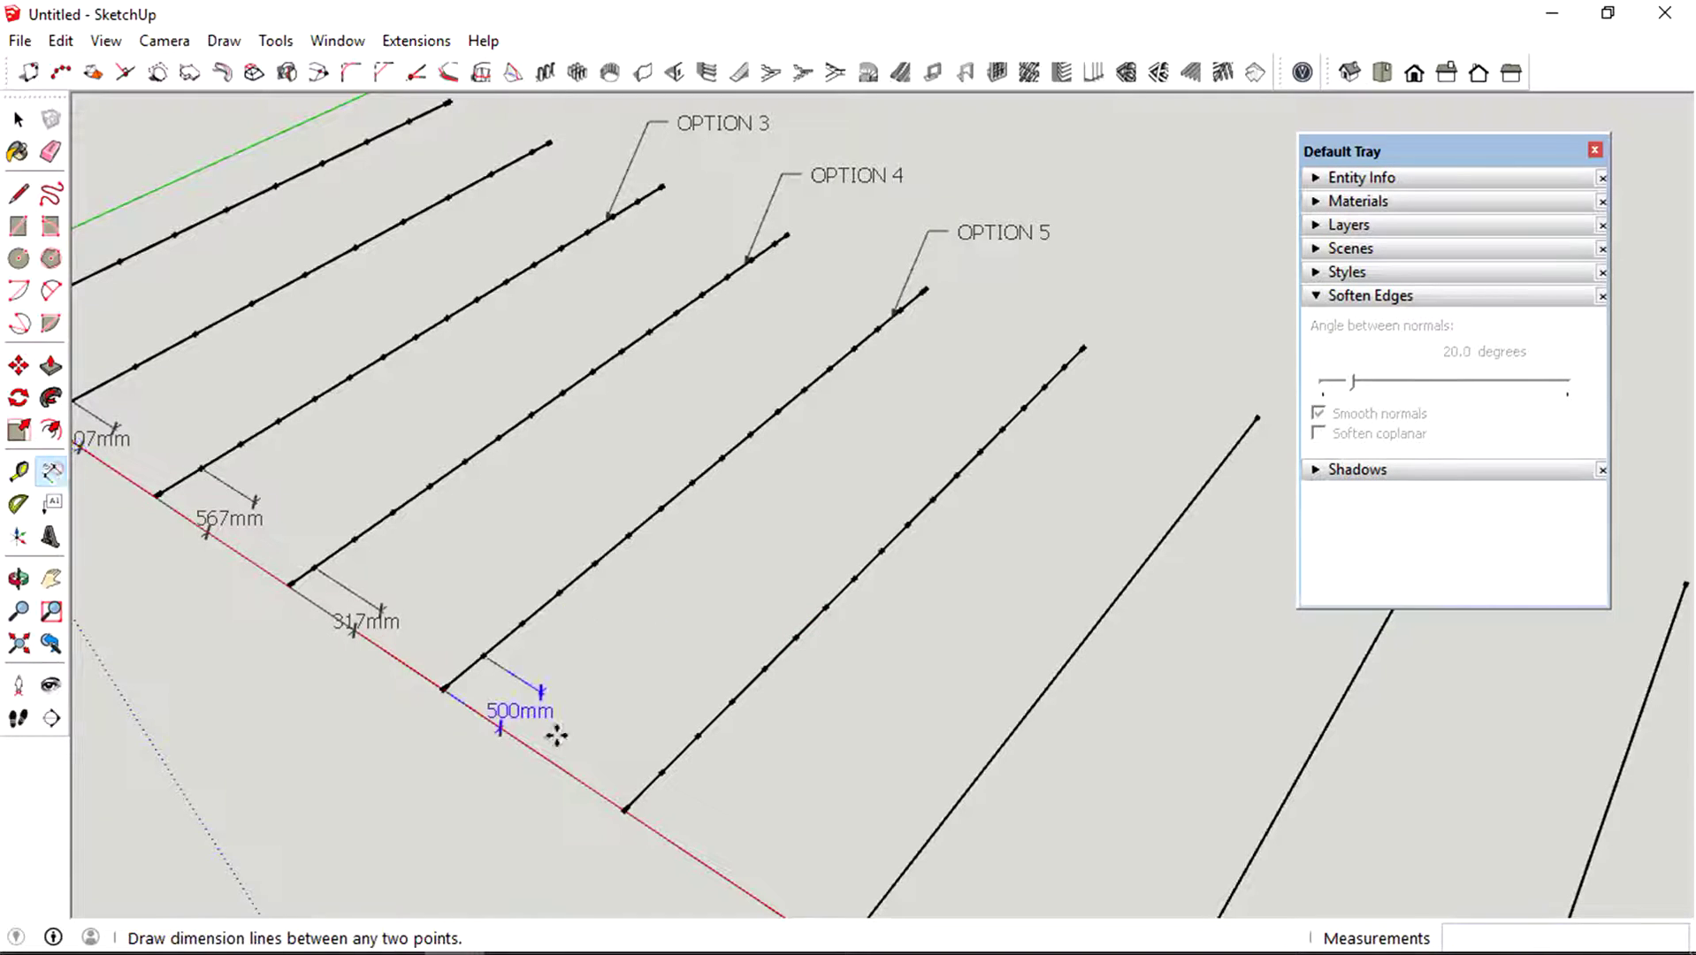
{"action": "left_click", "coordinate": [624, 810]}
{"action": "left_click", "coordinate": [664, 773]}
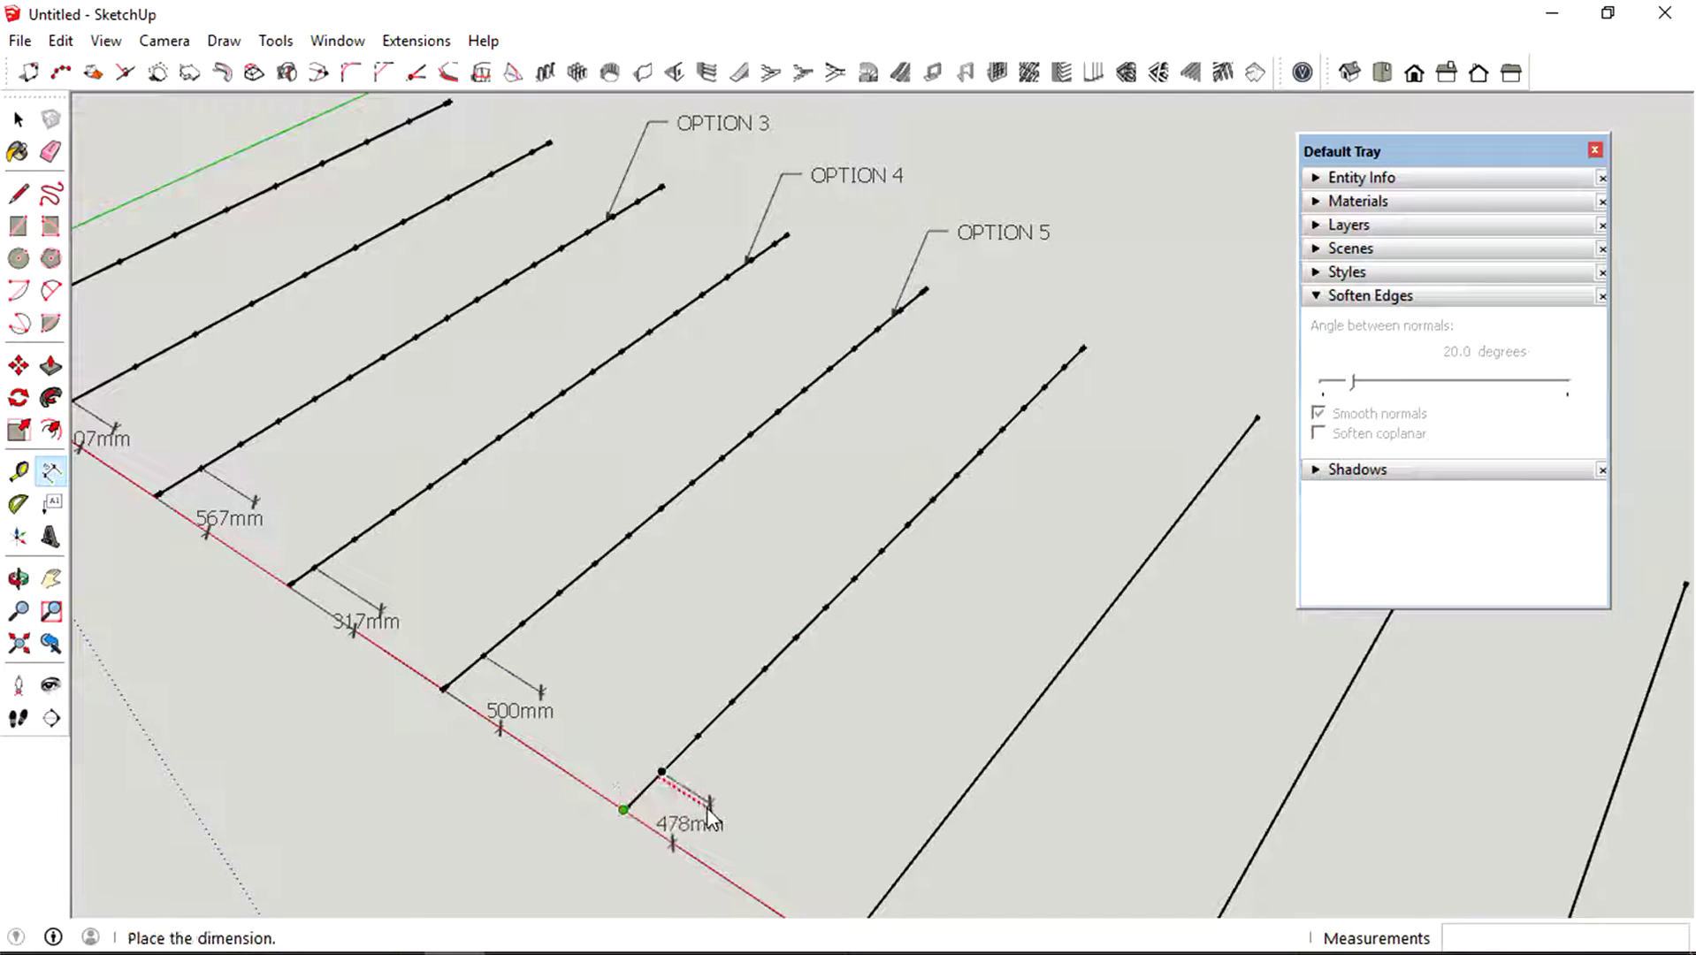
{"action": "left_click", "coordinate": [709, 803]}
- Attach a leader text label reading "OPTION 6" near the far end of the divided sixth line
{"action": "left_click", "coordinate": [51, 503]}
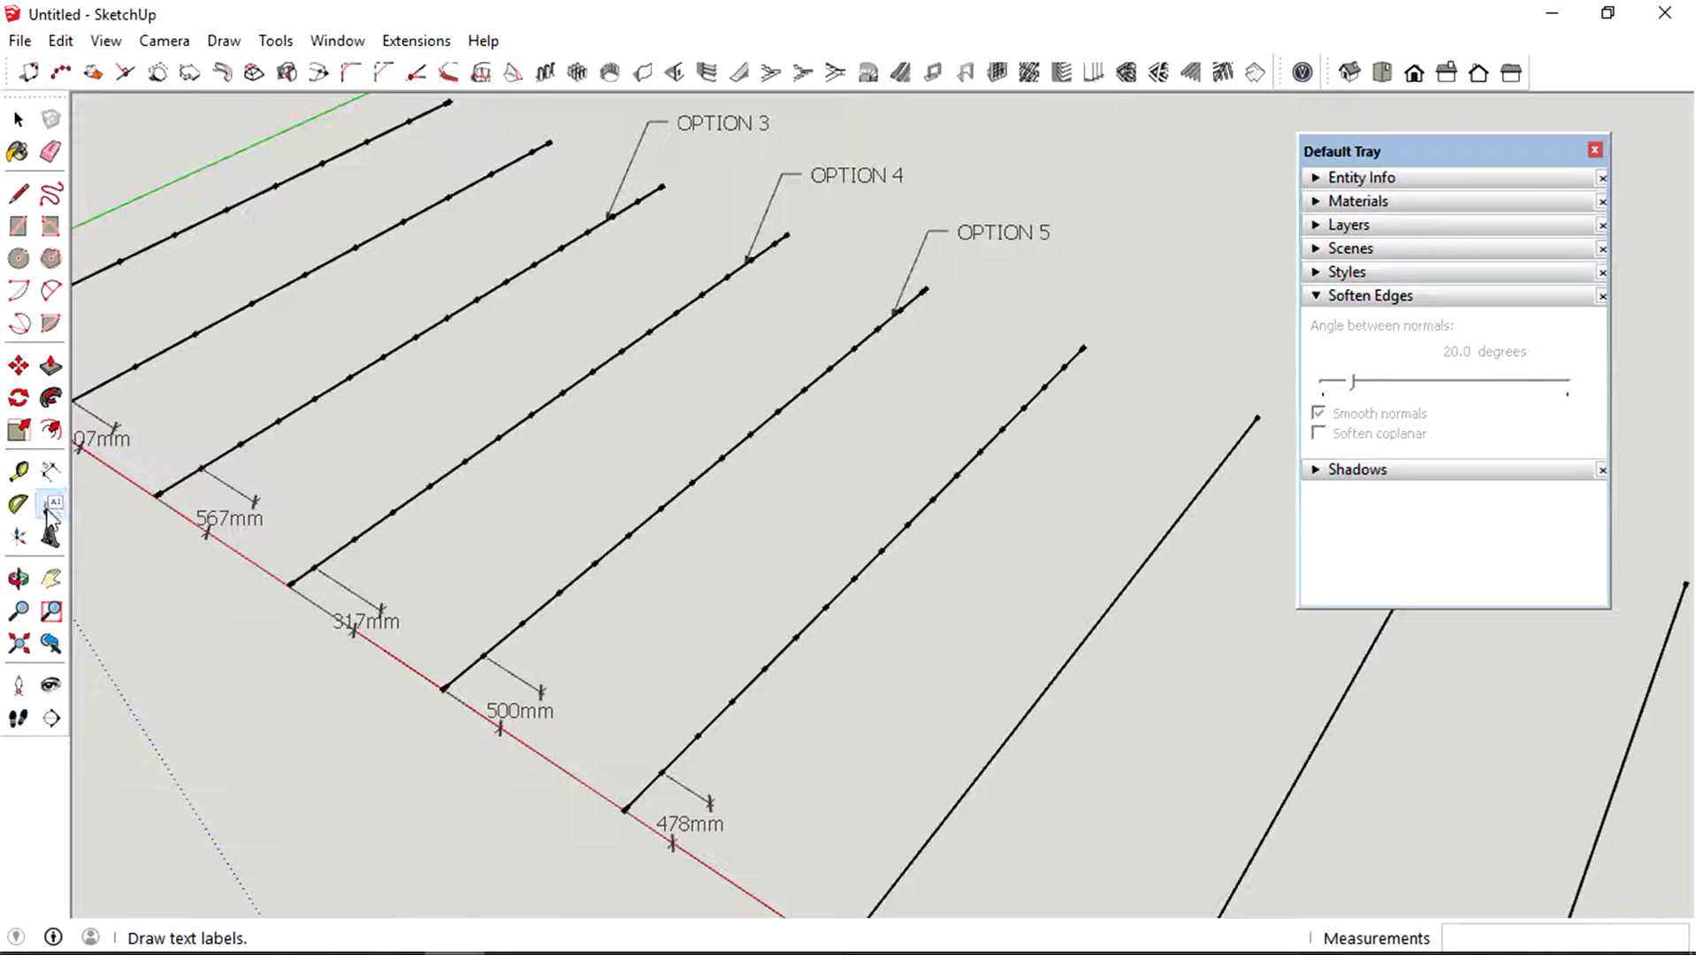
{"action": "left_click", "coordinate": [1045, 384]}
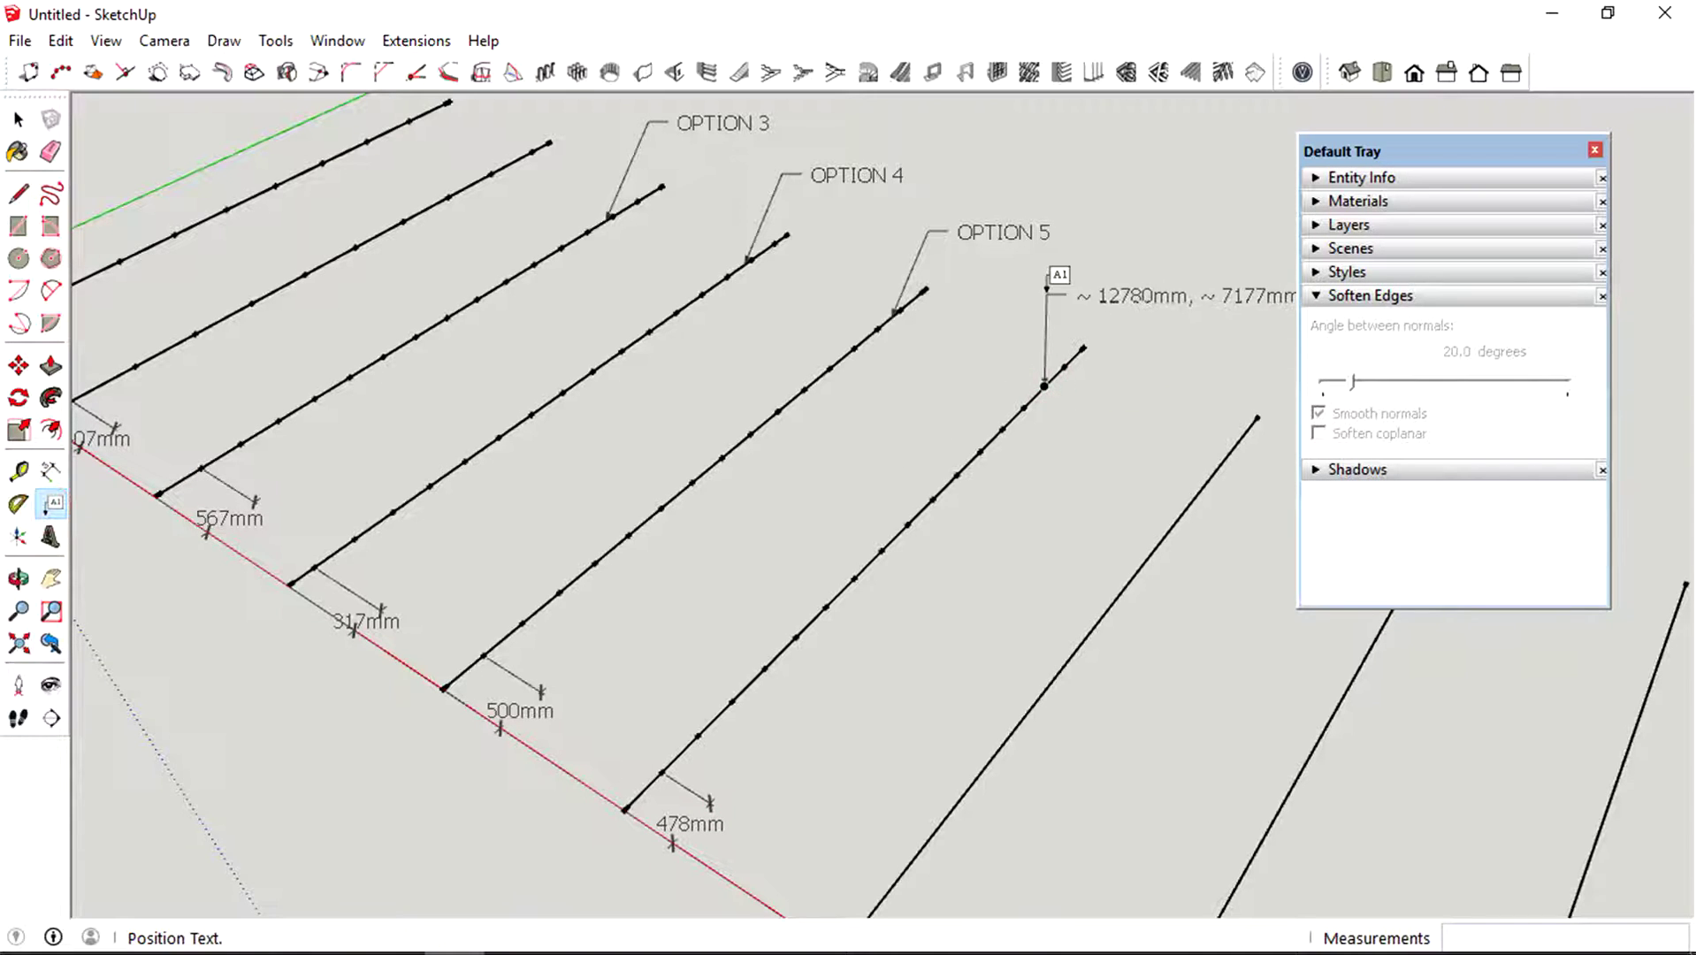
{"action": "left_click", "coordinate": [1062, 283]}
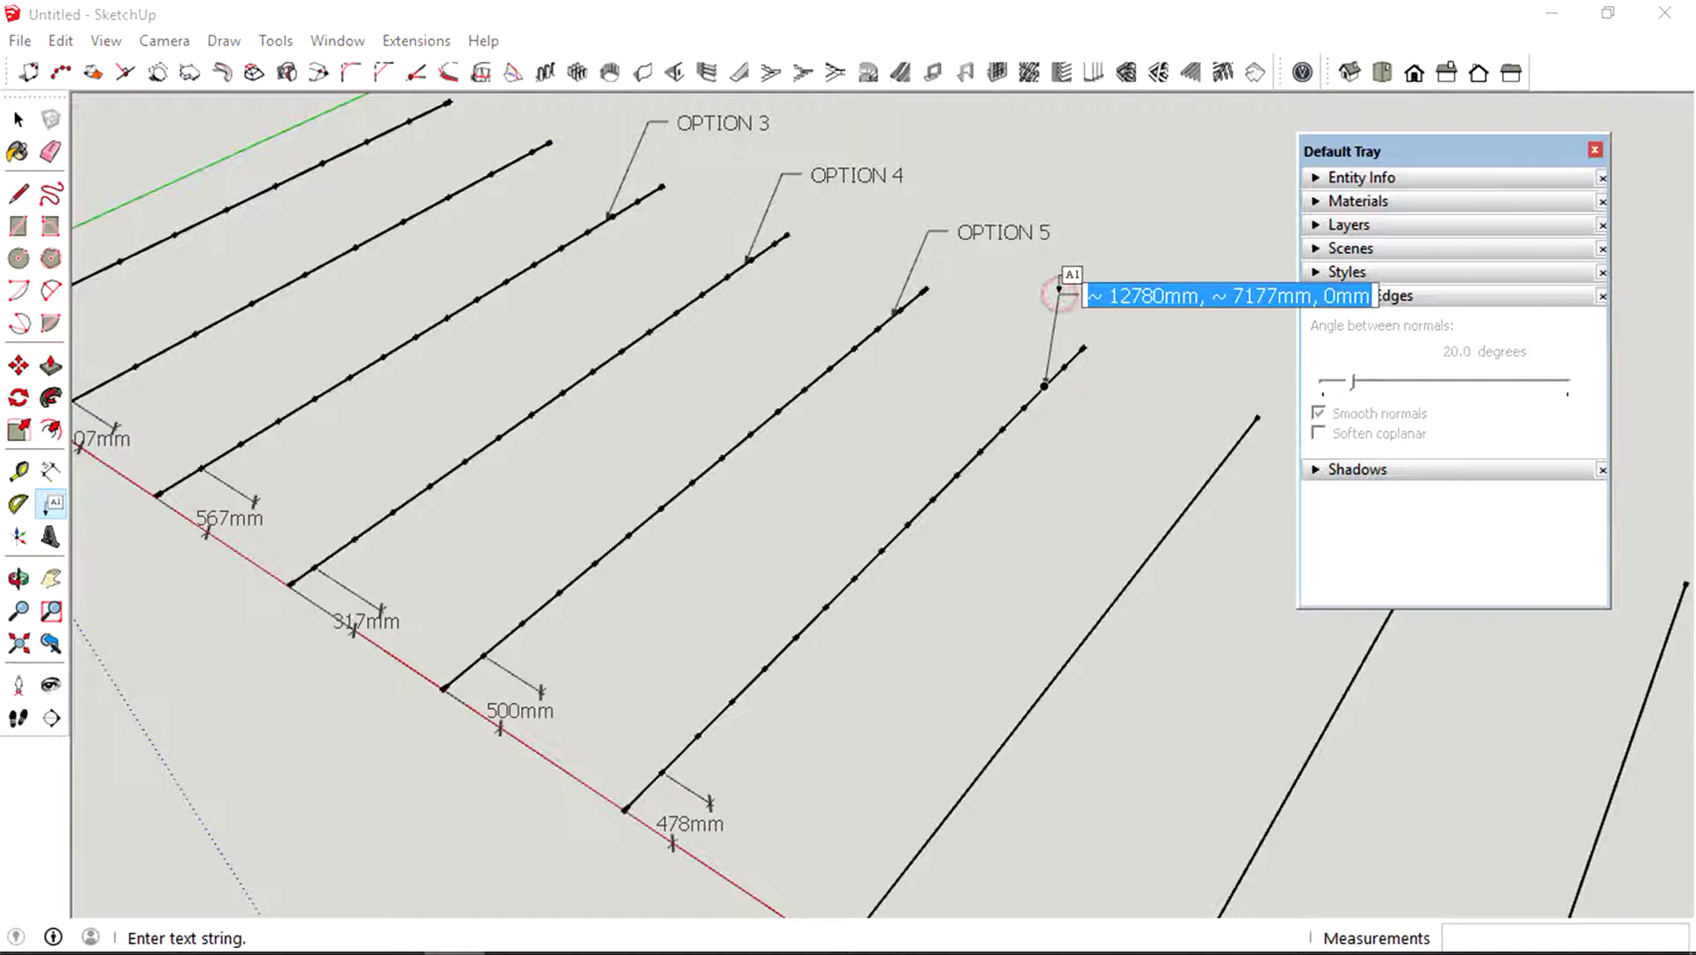
{"action": "type", "text": "OPTION"}
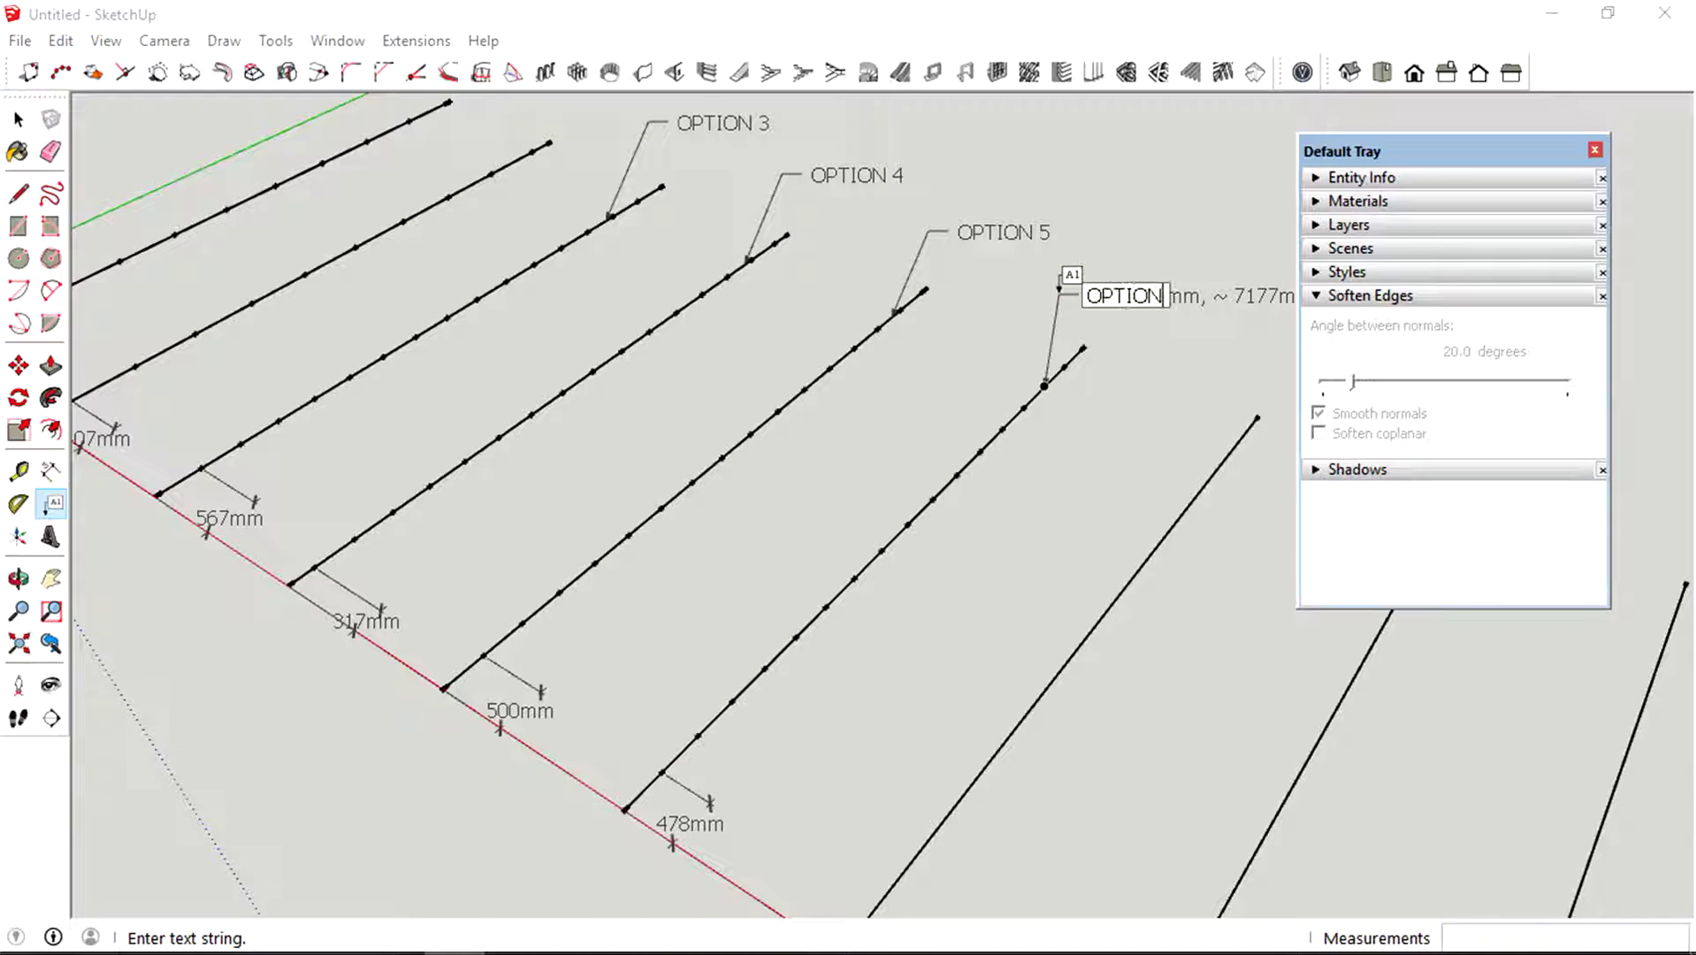
{"action": "type", "text": " 6"}
{"action": "key", "text": "Return"}
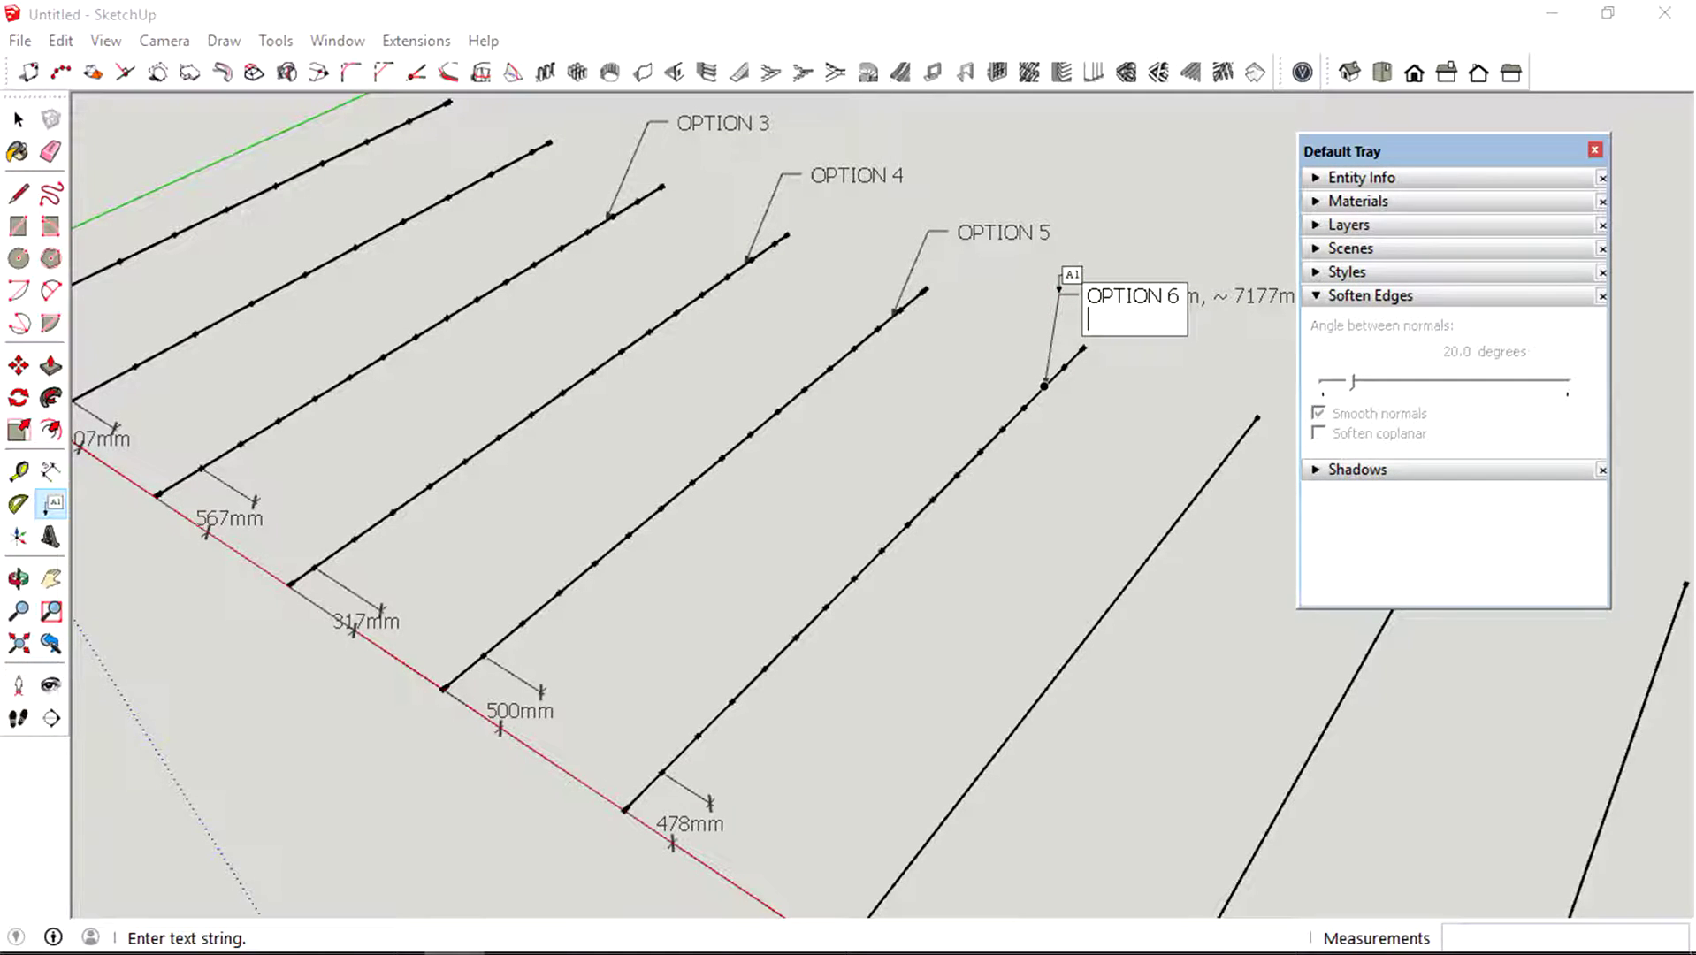
{"action": "left_click", "coordinate": [1132, 219]}
- Delete all the remaining undivided lines beyond the sixth line
{"action": "middle_click_drag", "start_coordinate": [1133, 219], "coordinate": [928, 349]}
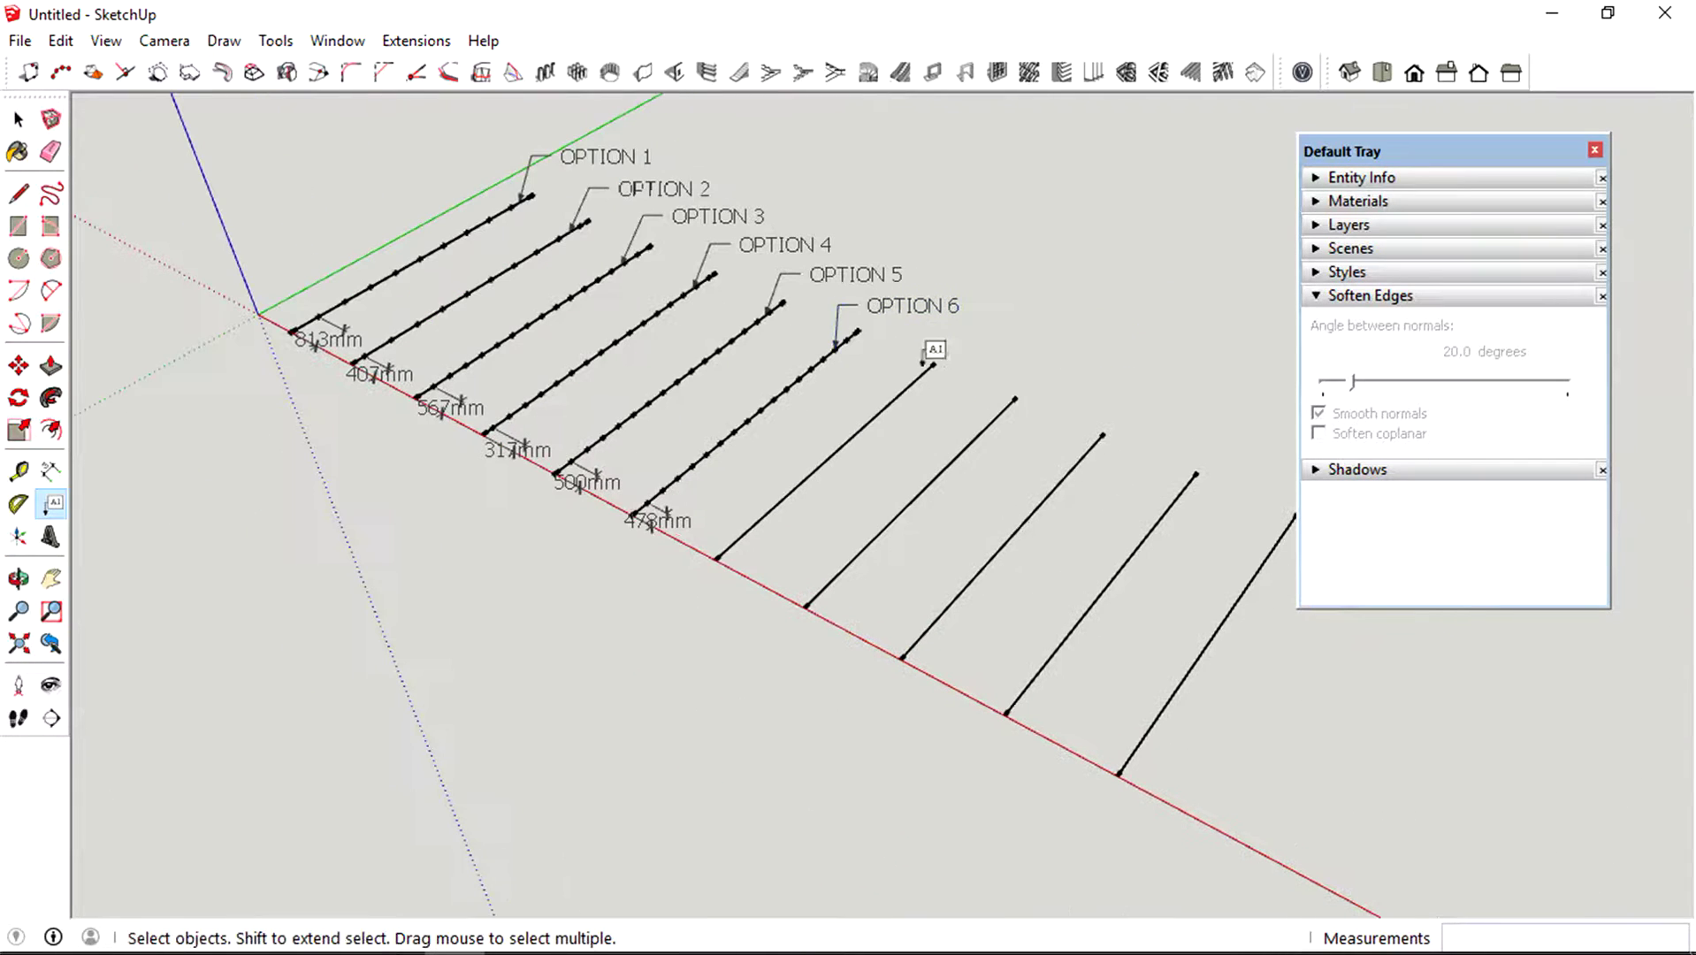
{"action": "left_click_drag", "start_coordinate": [1255, 706], "coordinate": [891, 515]}
{"action": "left_click_drag", "start_coordinate": [806, 464], "coordinate": [806, 466]}
{"action": "key", "text": "Delete"}
{"action": "middle_click_drag", "start_coordinate": [807, 466], "coordinate": [868, 493]}
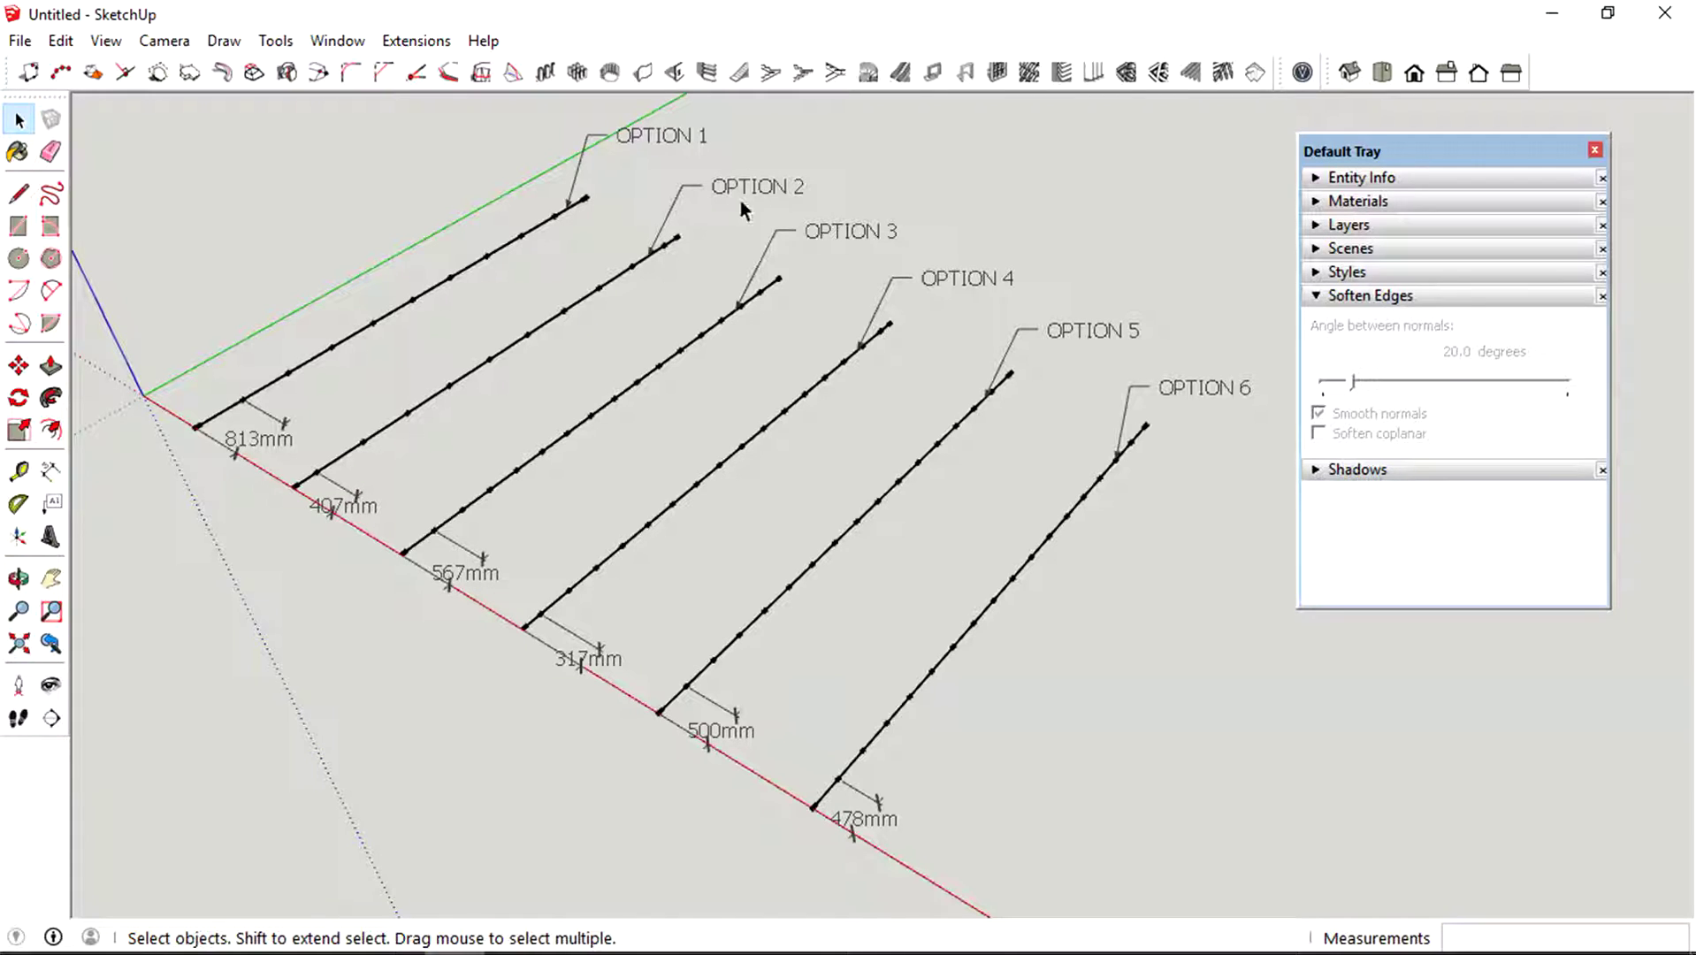
- Draw a 2-point arc with a bulge of about 3030 mm in the empty area beyond the option labels, beside the green axis
{"action": "middle_click_drag", "start_coordinate": [643, 382], "coordinate": [427, 473]}
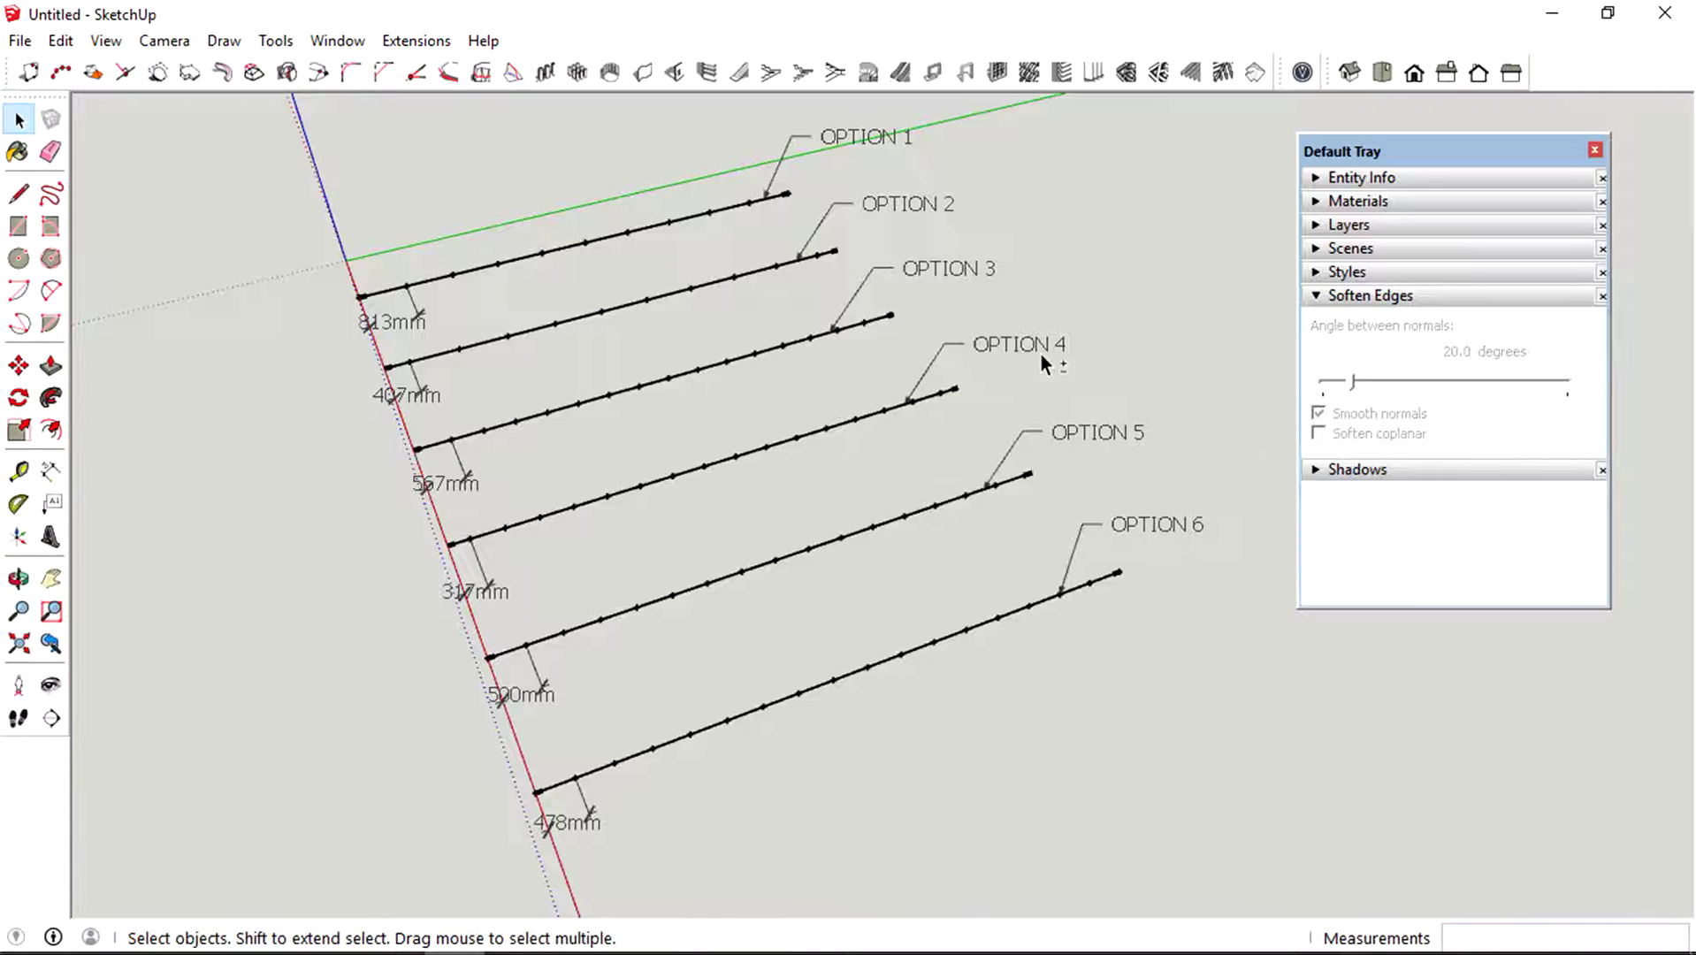
{"action": "middle_click_drag", "start_coordinate": [1040, 353], "coordinate": [435, 670], "text": "shift"}
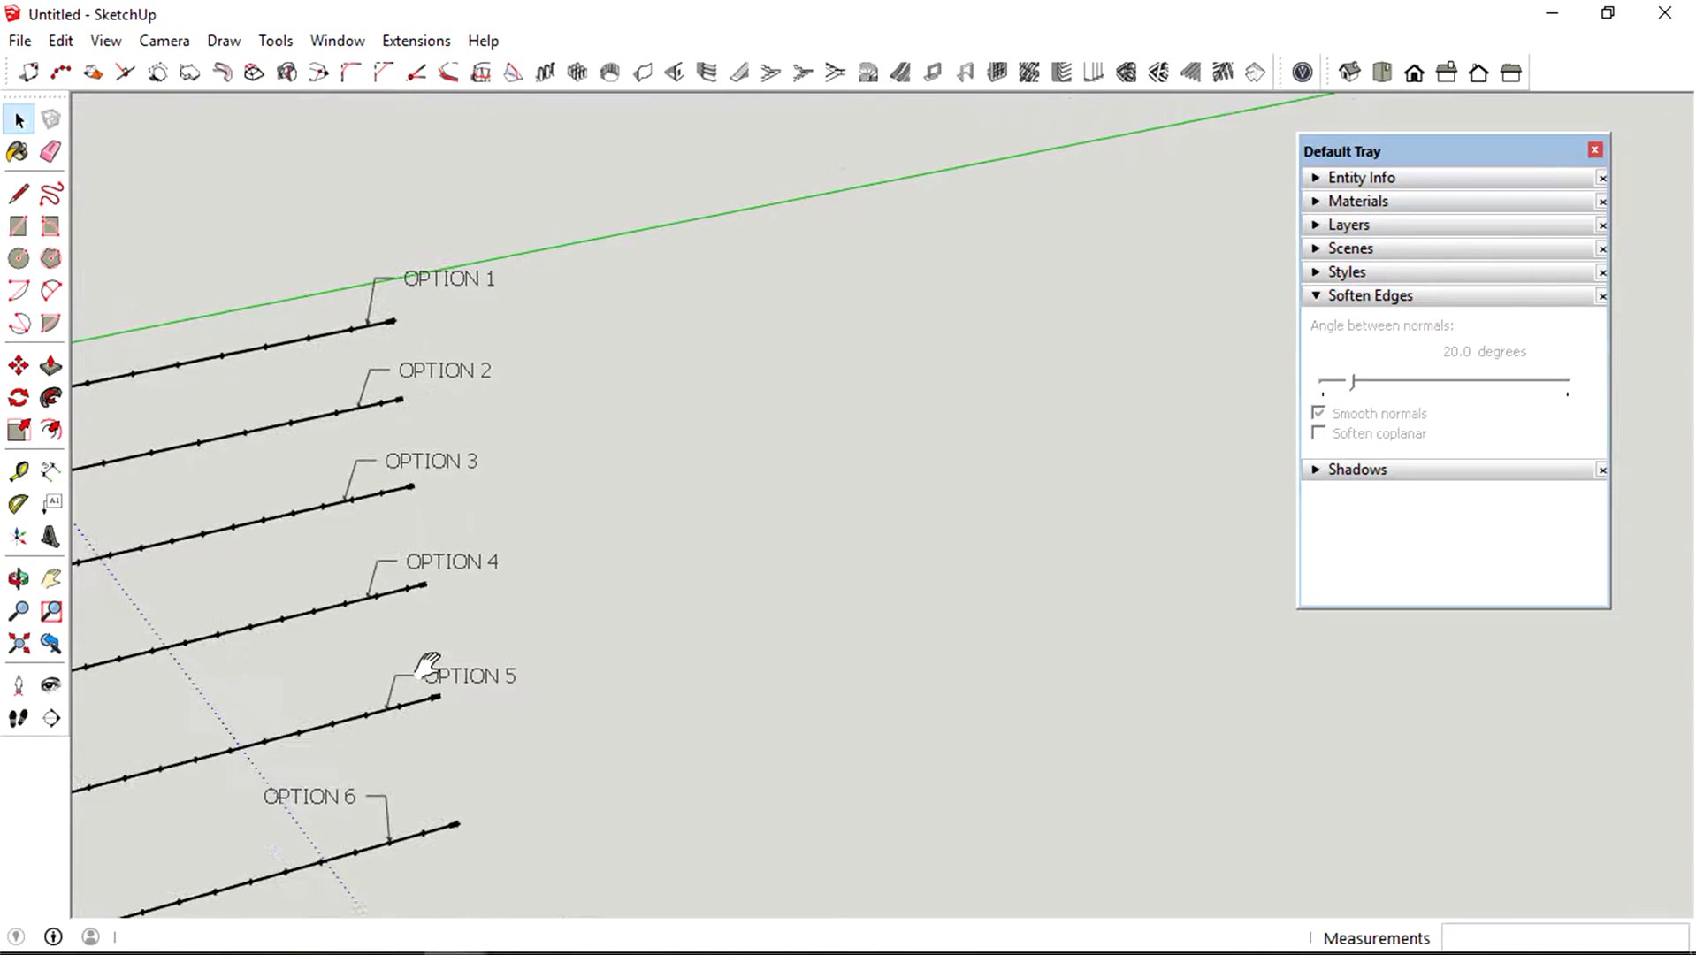
{"action": "left_click", "coordinate": [51, 290]}
{"action": "middle_click_drag", "start_coordinate": [703, 313], "coordinate": [650, 389], "text": "shift"}
{"action": "left_click", "coordinate": [619, 432]}
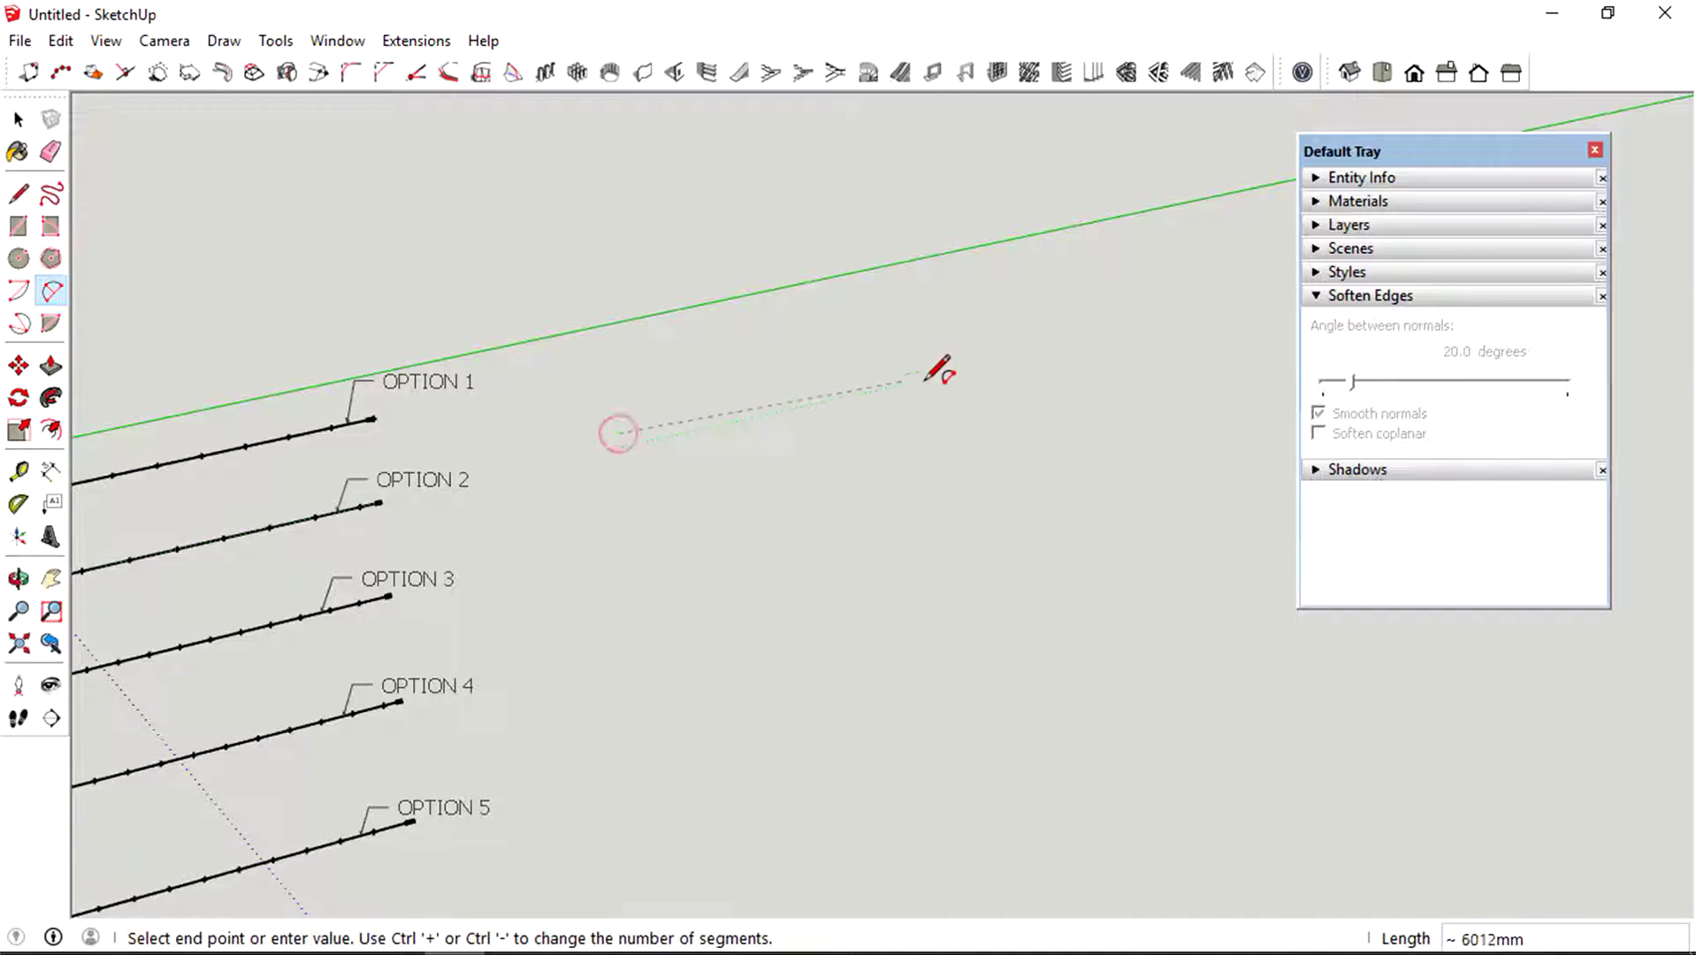
{"action": "left_click", "coordinate": [1026, 339]}
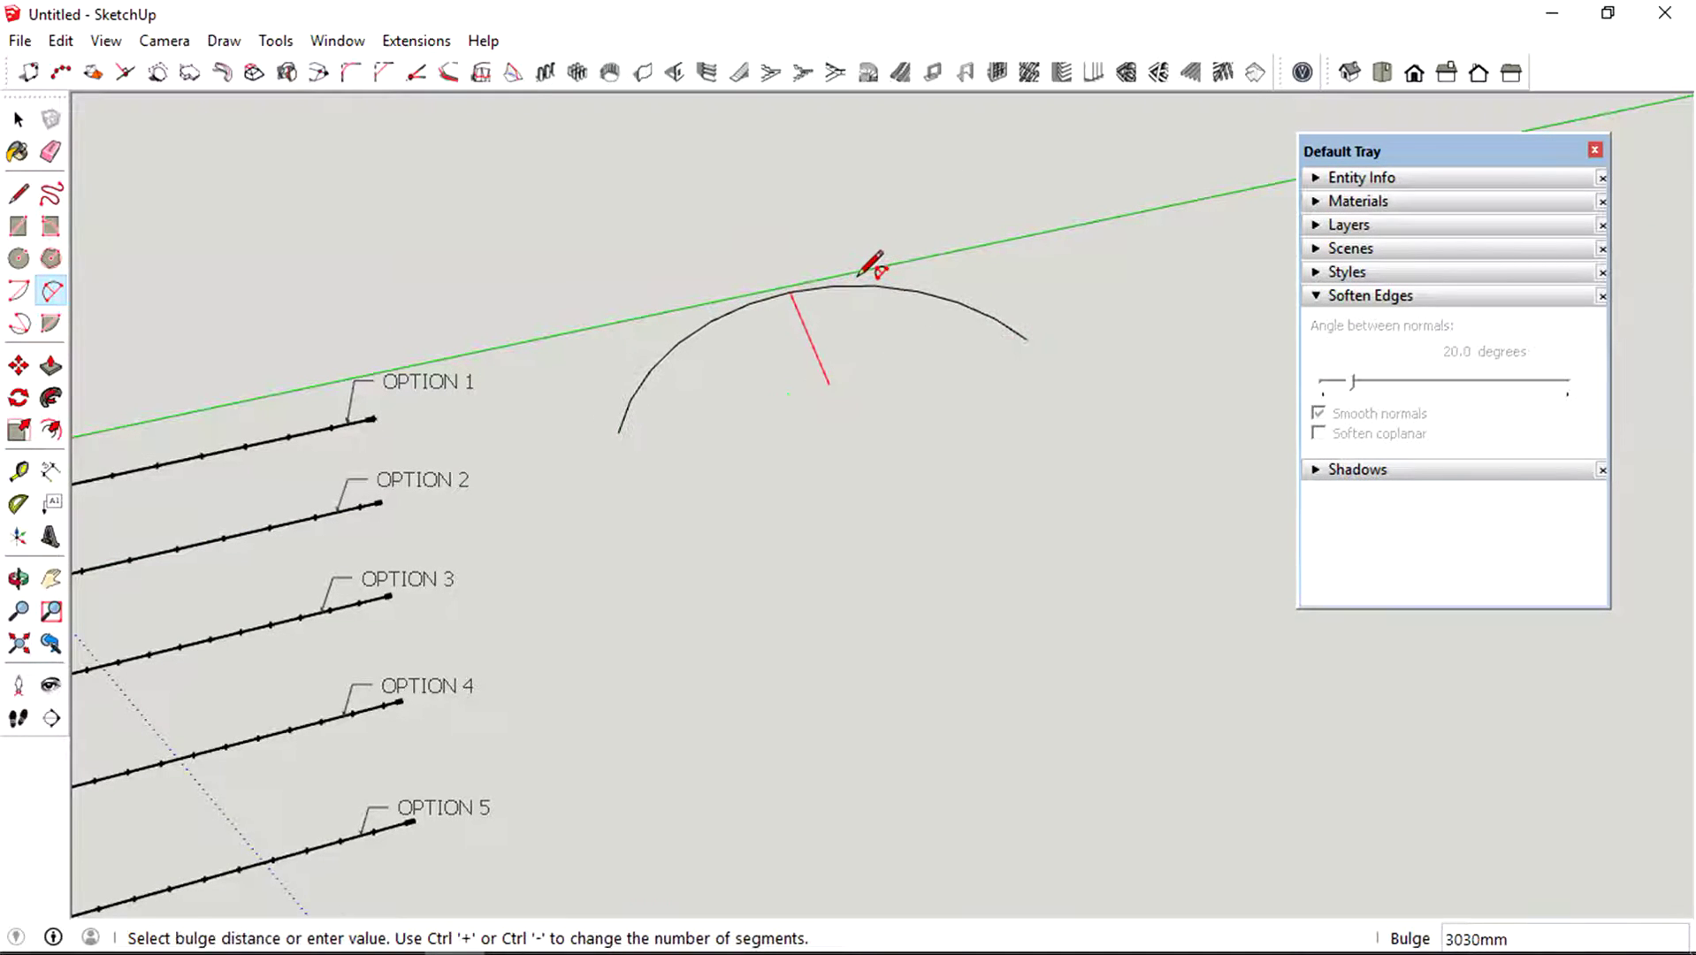
{"action": "left_click", "coordinate": [845, 275]}
{"action": "middle_click_drag", "start_coordinate": [844, 276], "coordinate": [847, 297], "text": "shift"}
{"action": "key", "text": "space"}
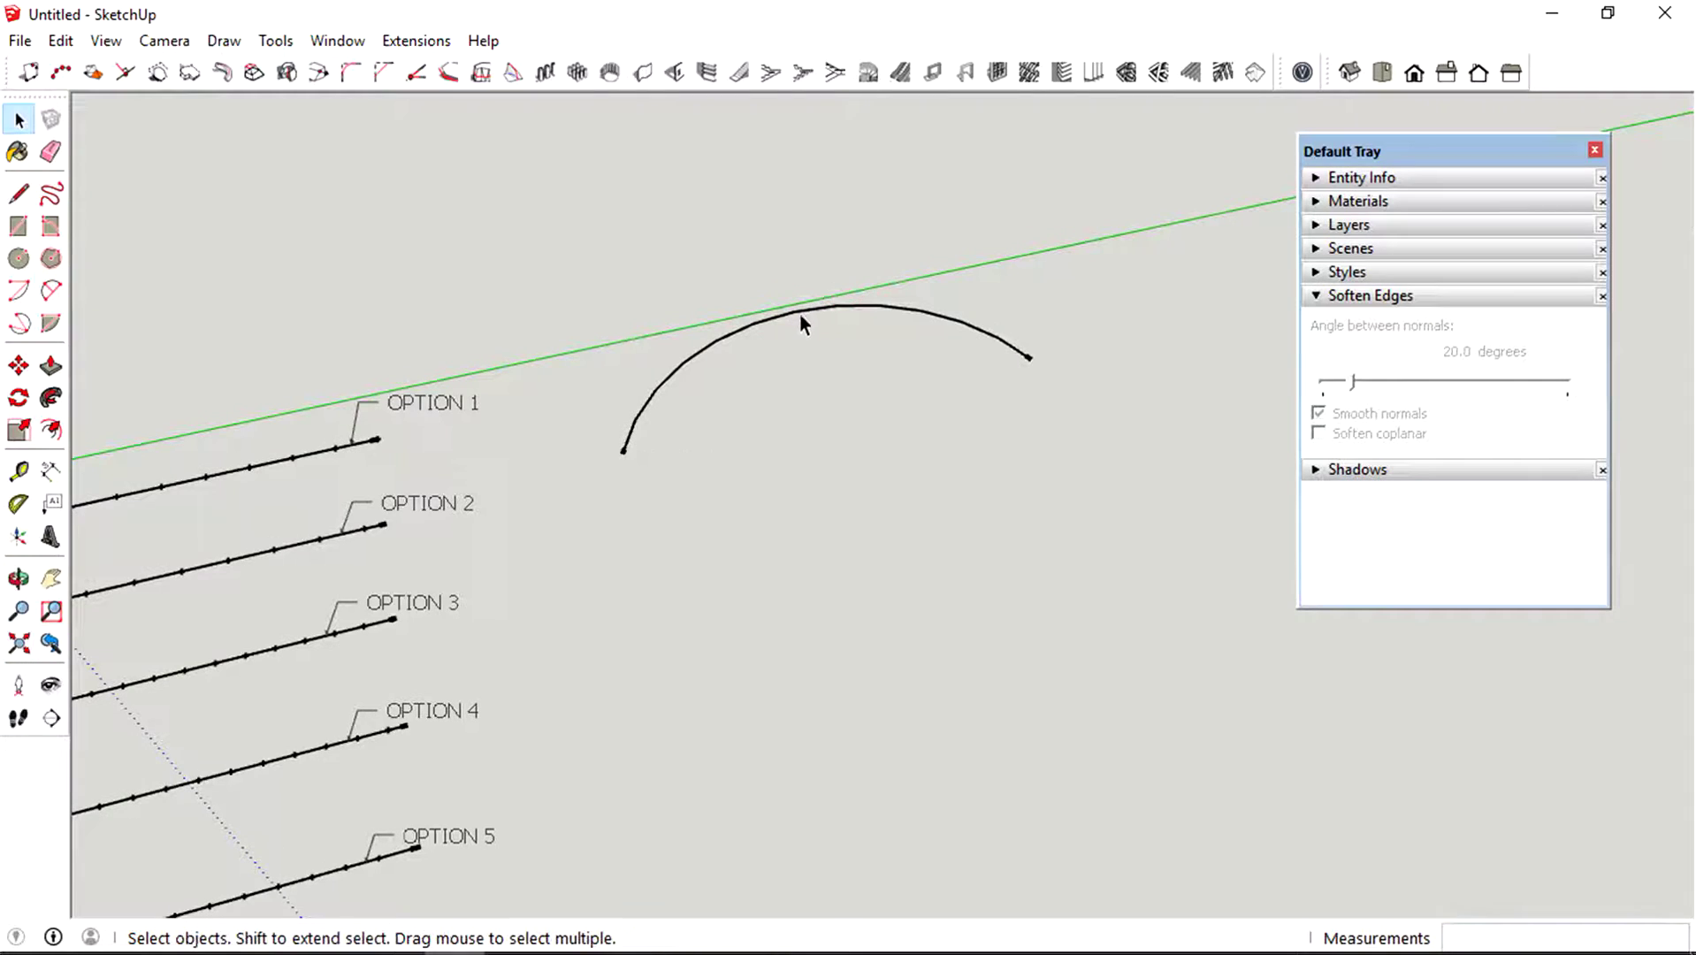
- Divide the arc into 10 evenly distributed segments, using the Place points at both ends option
{"action": "left_click", "coordinate": [781, 319]}
{"action": "left_click", "coordinate": [680, 270]}
{"action": "left_click", "coordinate": [61, 73]}
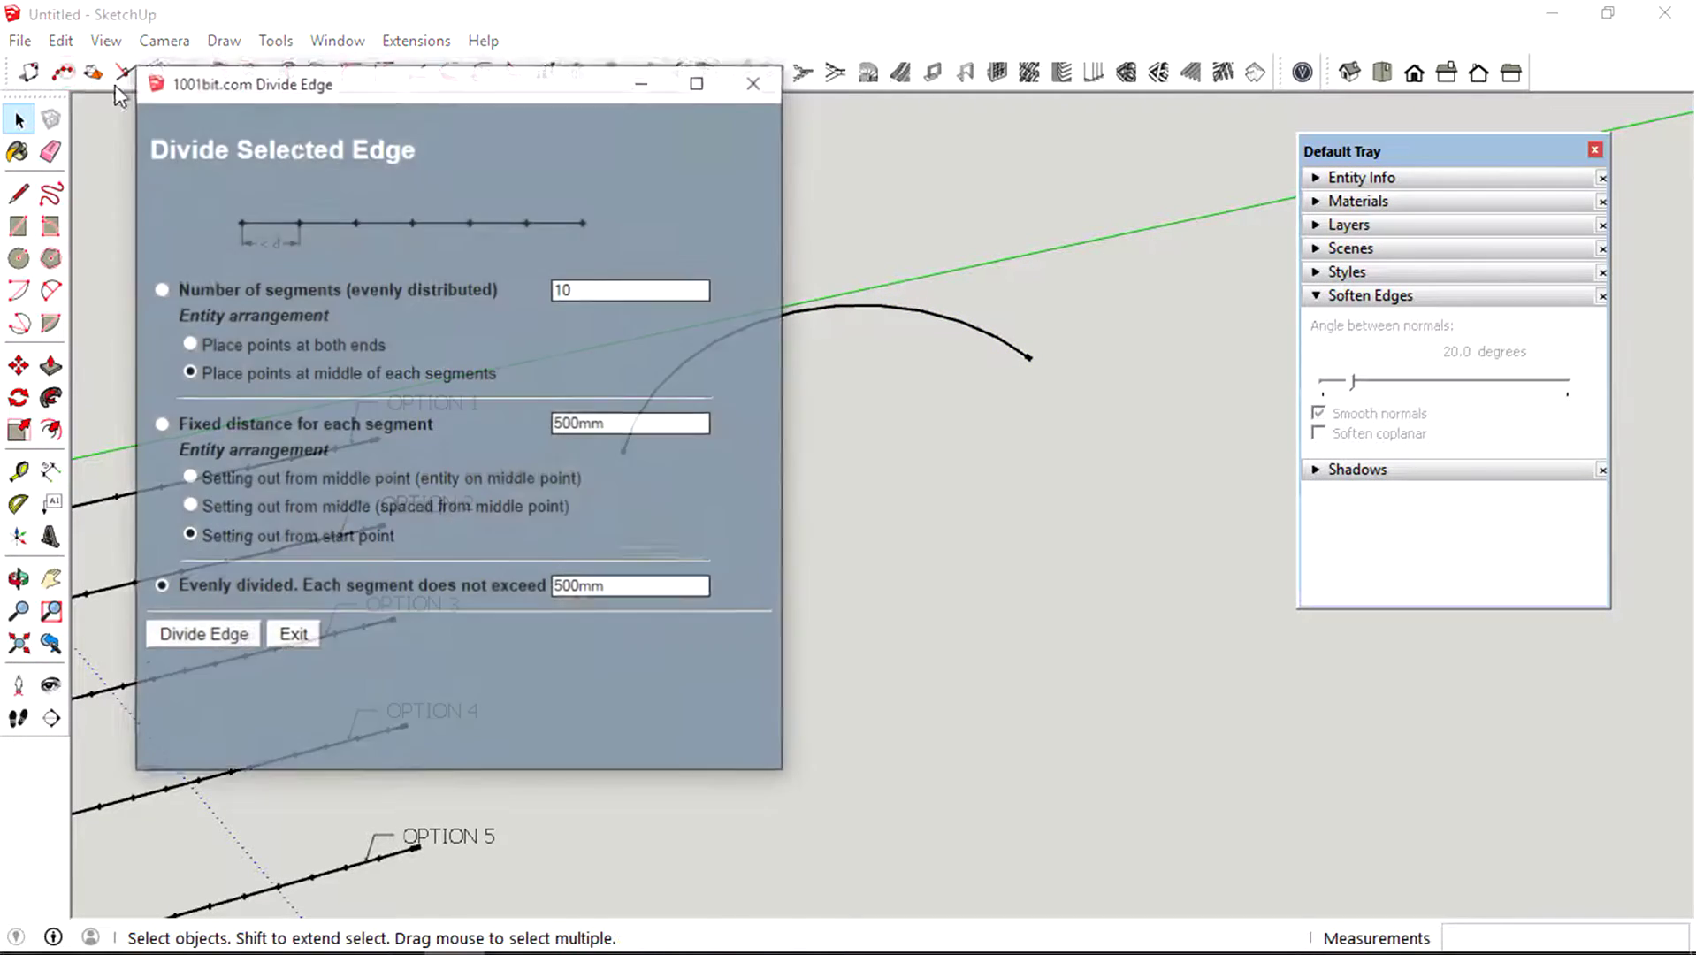
{"action": "left_click", "coordinate": [160, 289]}
{"action": "left_click", "coordinate": [188, 344]}
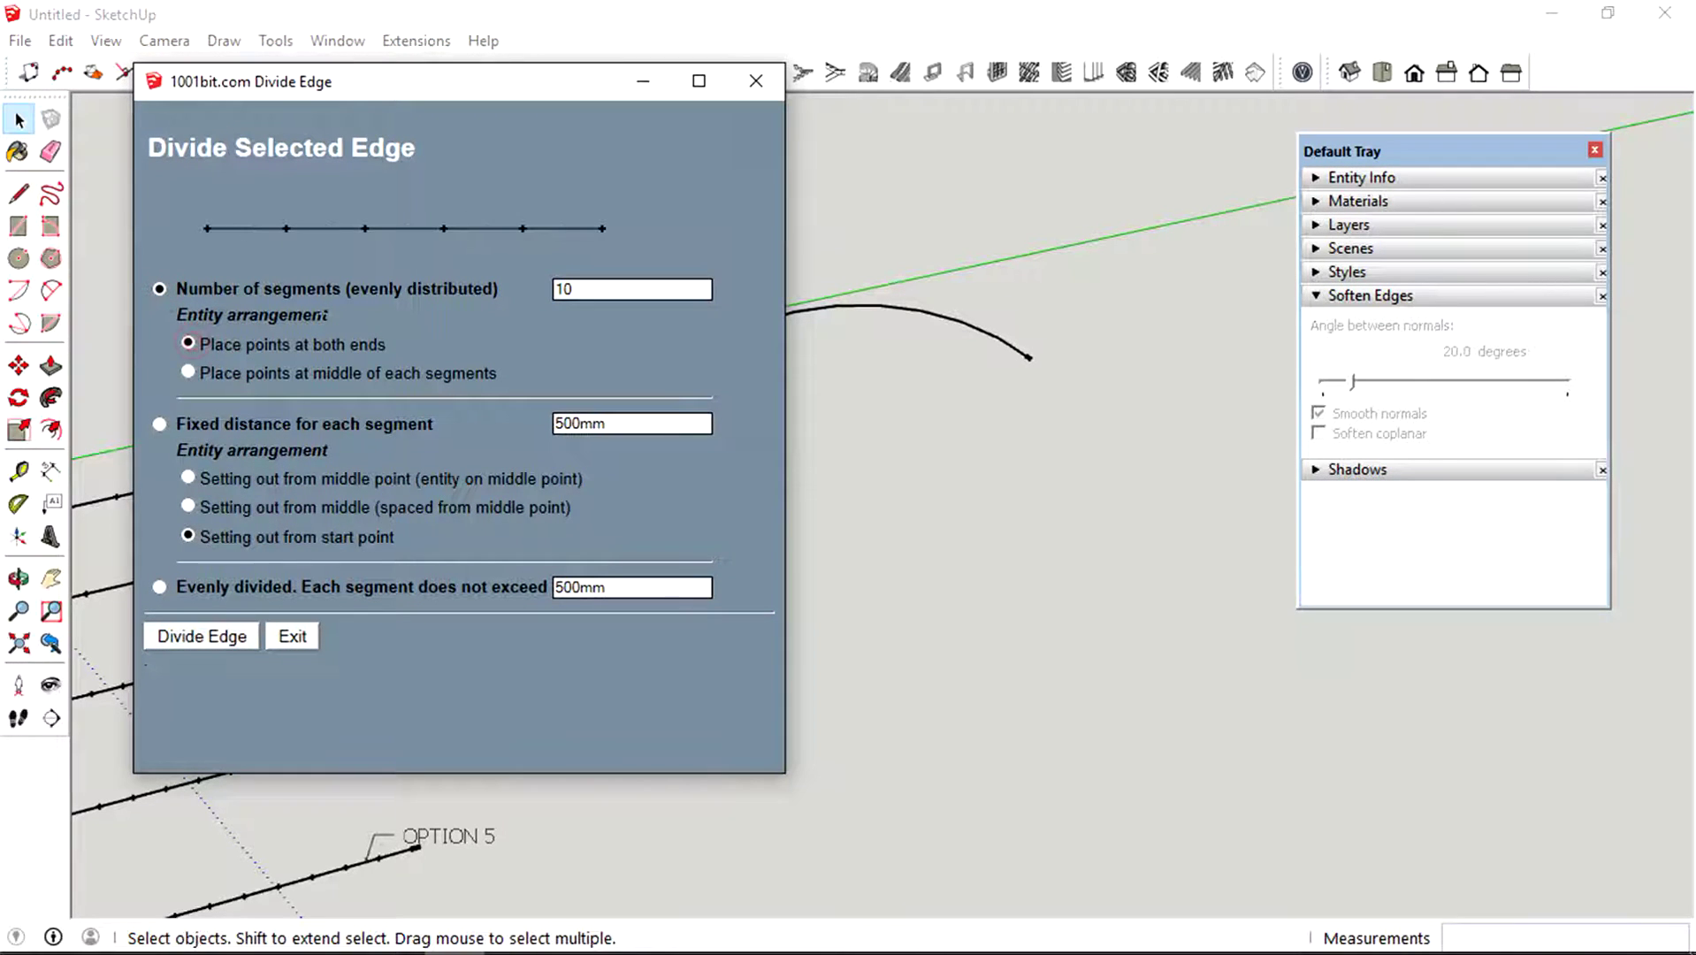
{"action": "left_click", "coordinate": [216, 635]}
{"action": "left_click", "coordinate": [208, 629]}
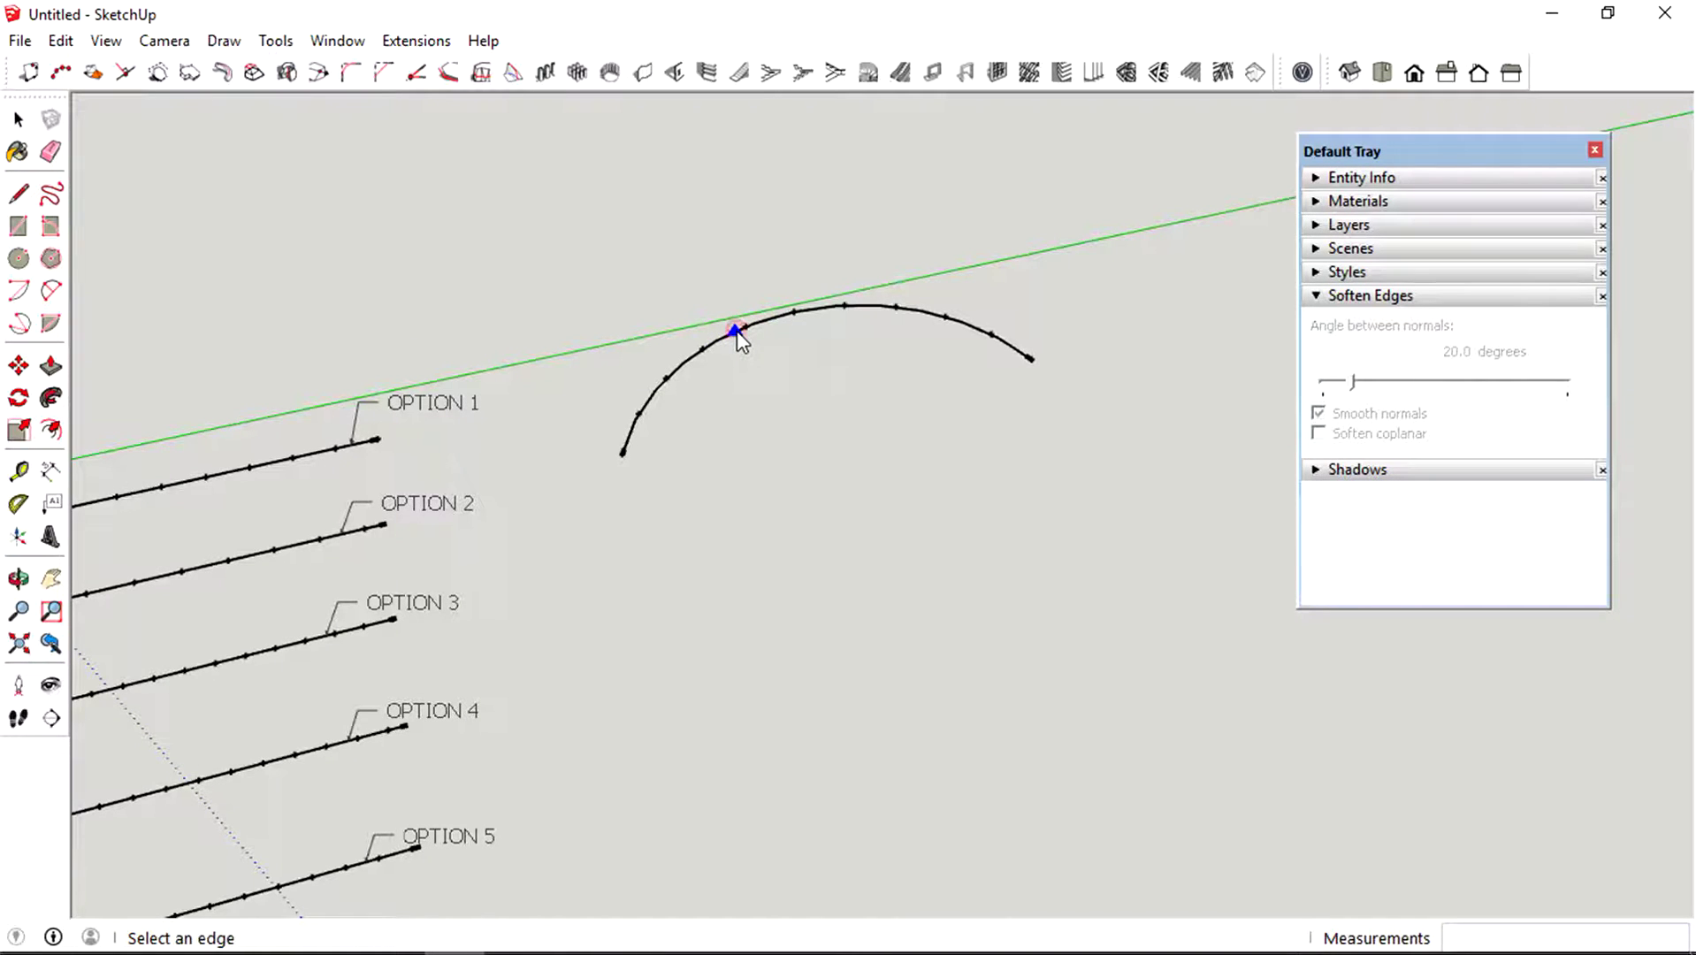
{"action": "left_click", "coordinate": [737, 332]}
{"action": "scroll", "coordinate": [800, 370], "scroll_direction": "up", "scroll_amount": 4}
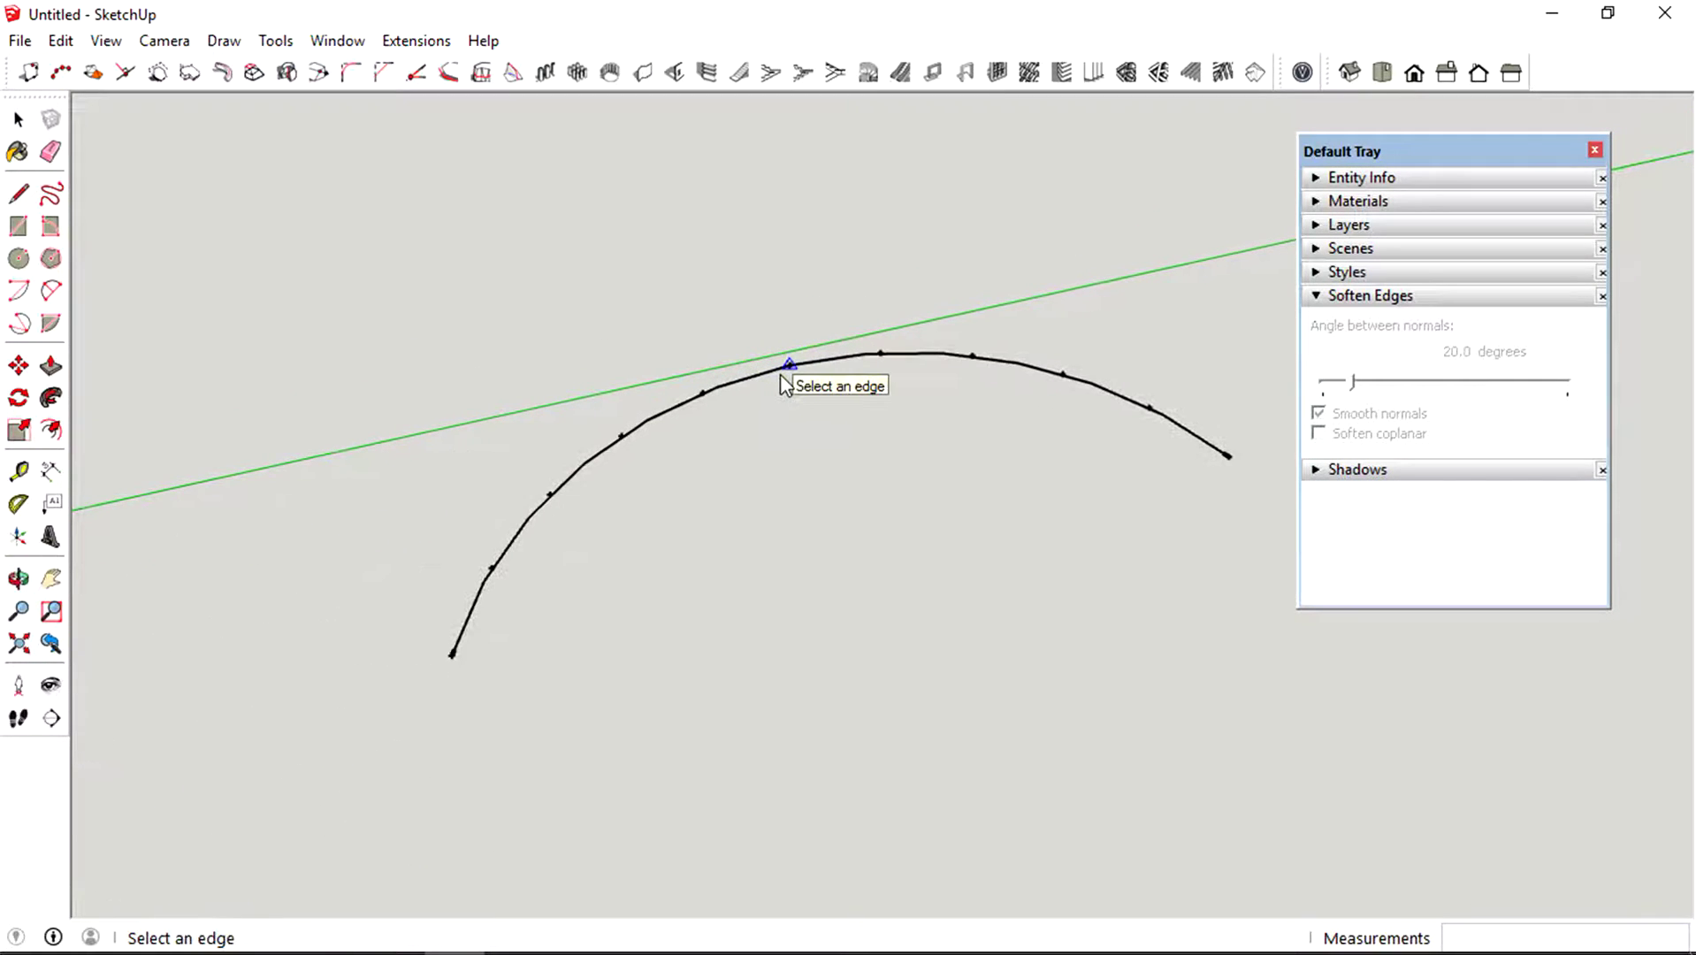
{"action": "scroll", "coordinate": [787, 380], "scroll_direction": "down", "scroll_amount": 3}
{"action": "scroll", "coordinate": [654, 430], "scroll_direction": "up", "scroll_amount": 4}
{"action": "scroll", "coordinate": [663, 425], "scroll_direction": "up", "scroll_amount": 2}
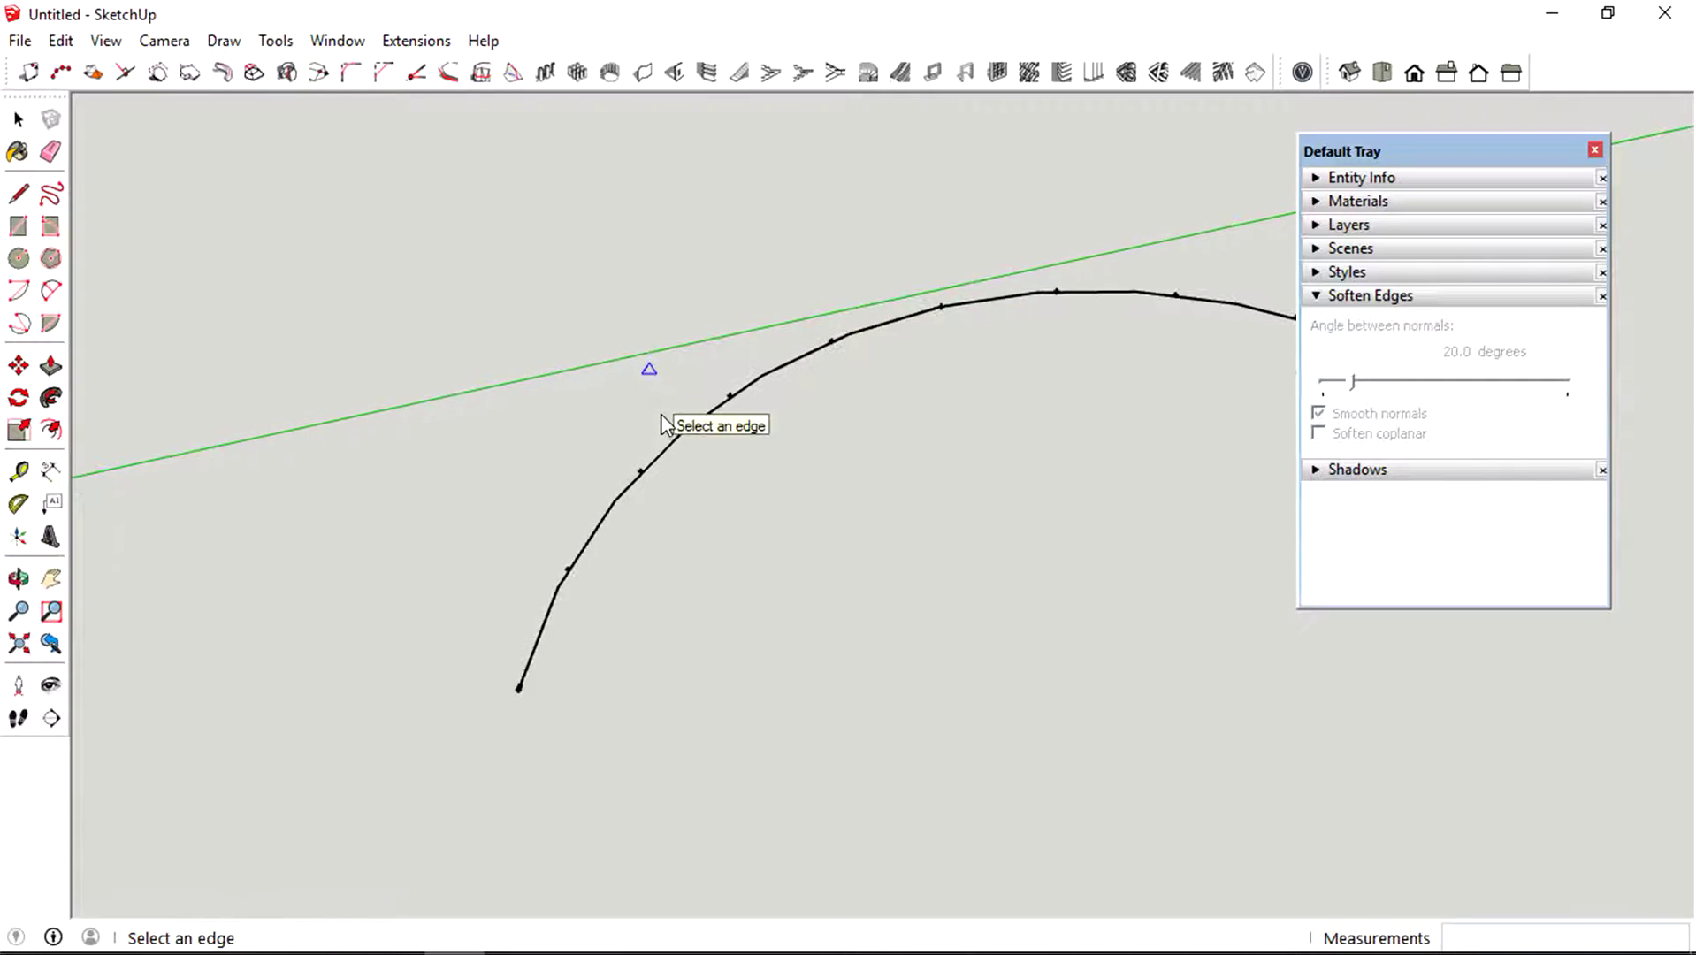
{"action": "scroll", "coordinate": [669, 476], "scroll_direction": "down", "scroll_amount": 3}
{"action": "scroll", "coordinate": [669, 469], "scroll_direction": "down", "scroll_amount": 4}
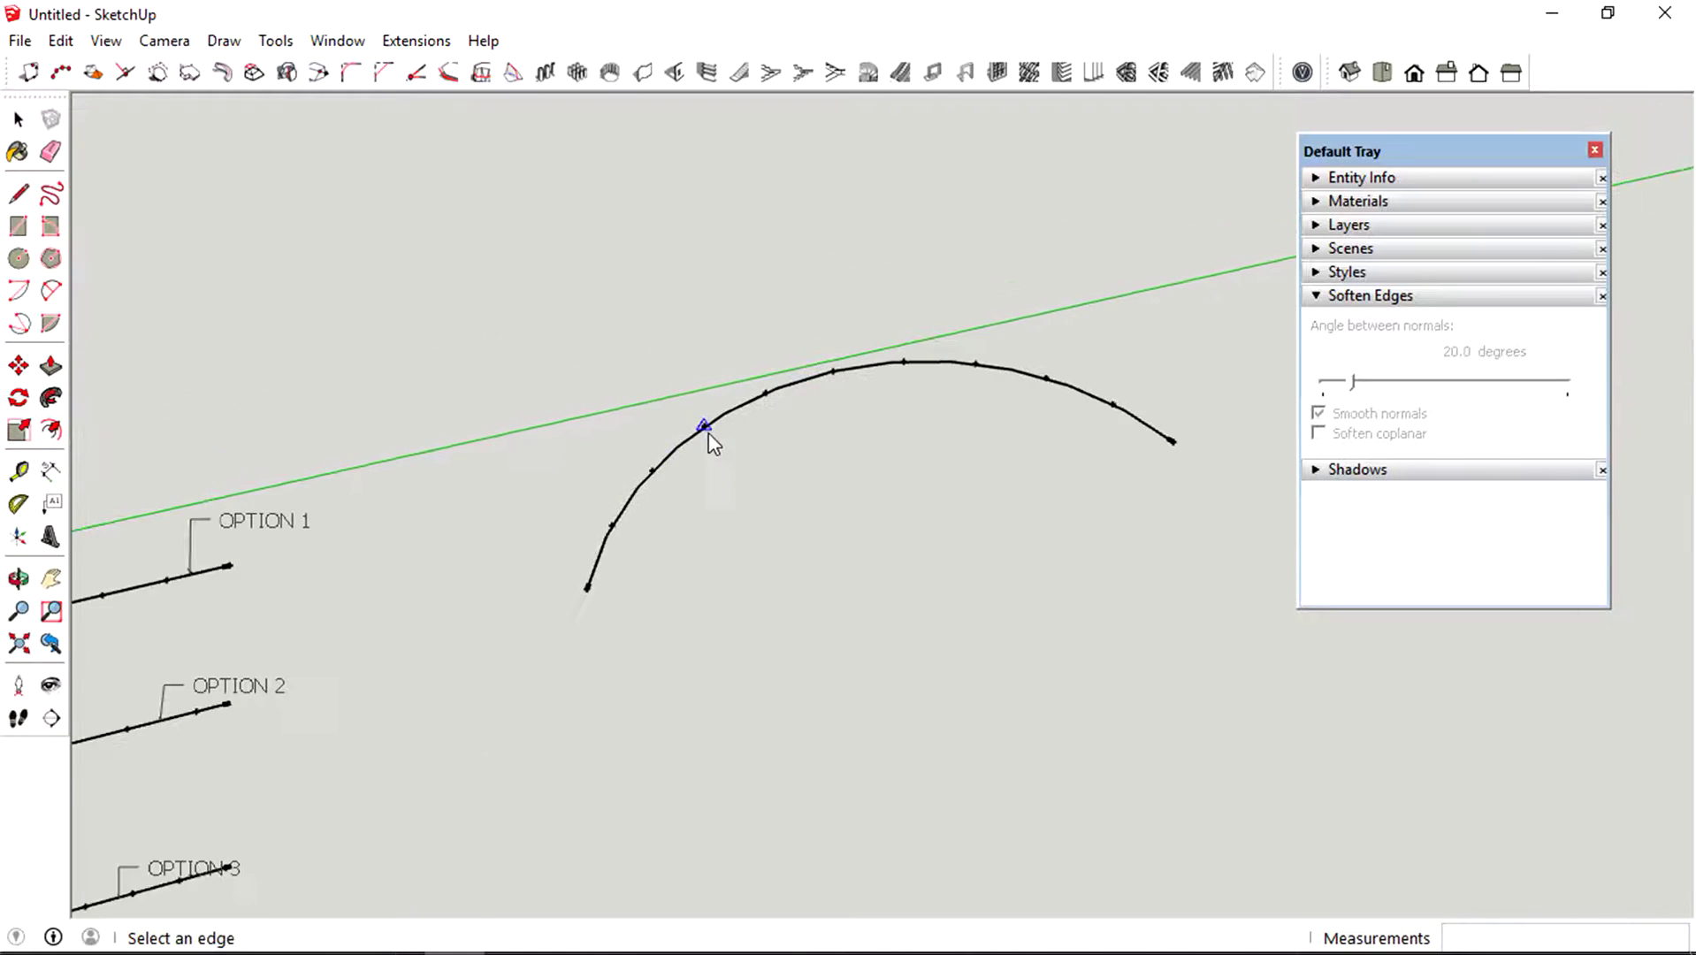
{"action": "key", "text": "space"}
{"action": "middle_click_drag", "start_coordinate": [822, 327], "coordinate": [623, 371]}
{"action": "left_click", "coordinate": [580, 393]}
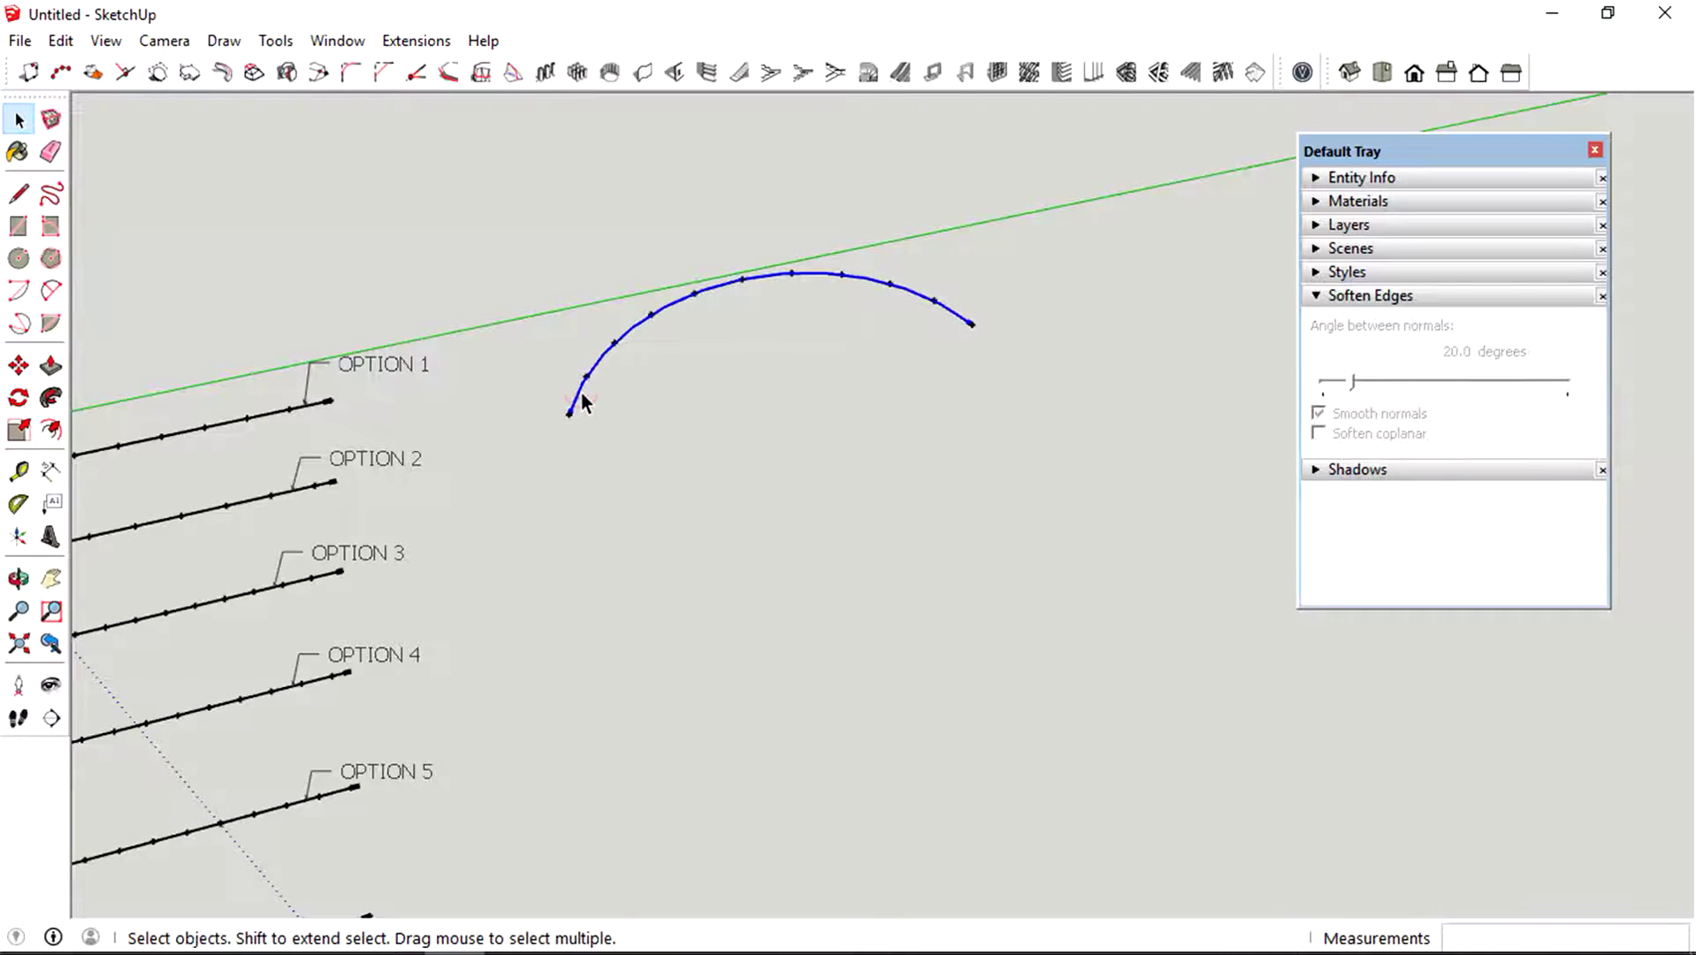
{"action": "key", "text": "m"}
{"action": "key", "text": "ctrl"}
{"action": "left_click", "coordinate": [571, 412]}
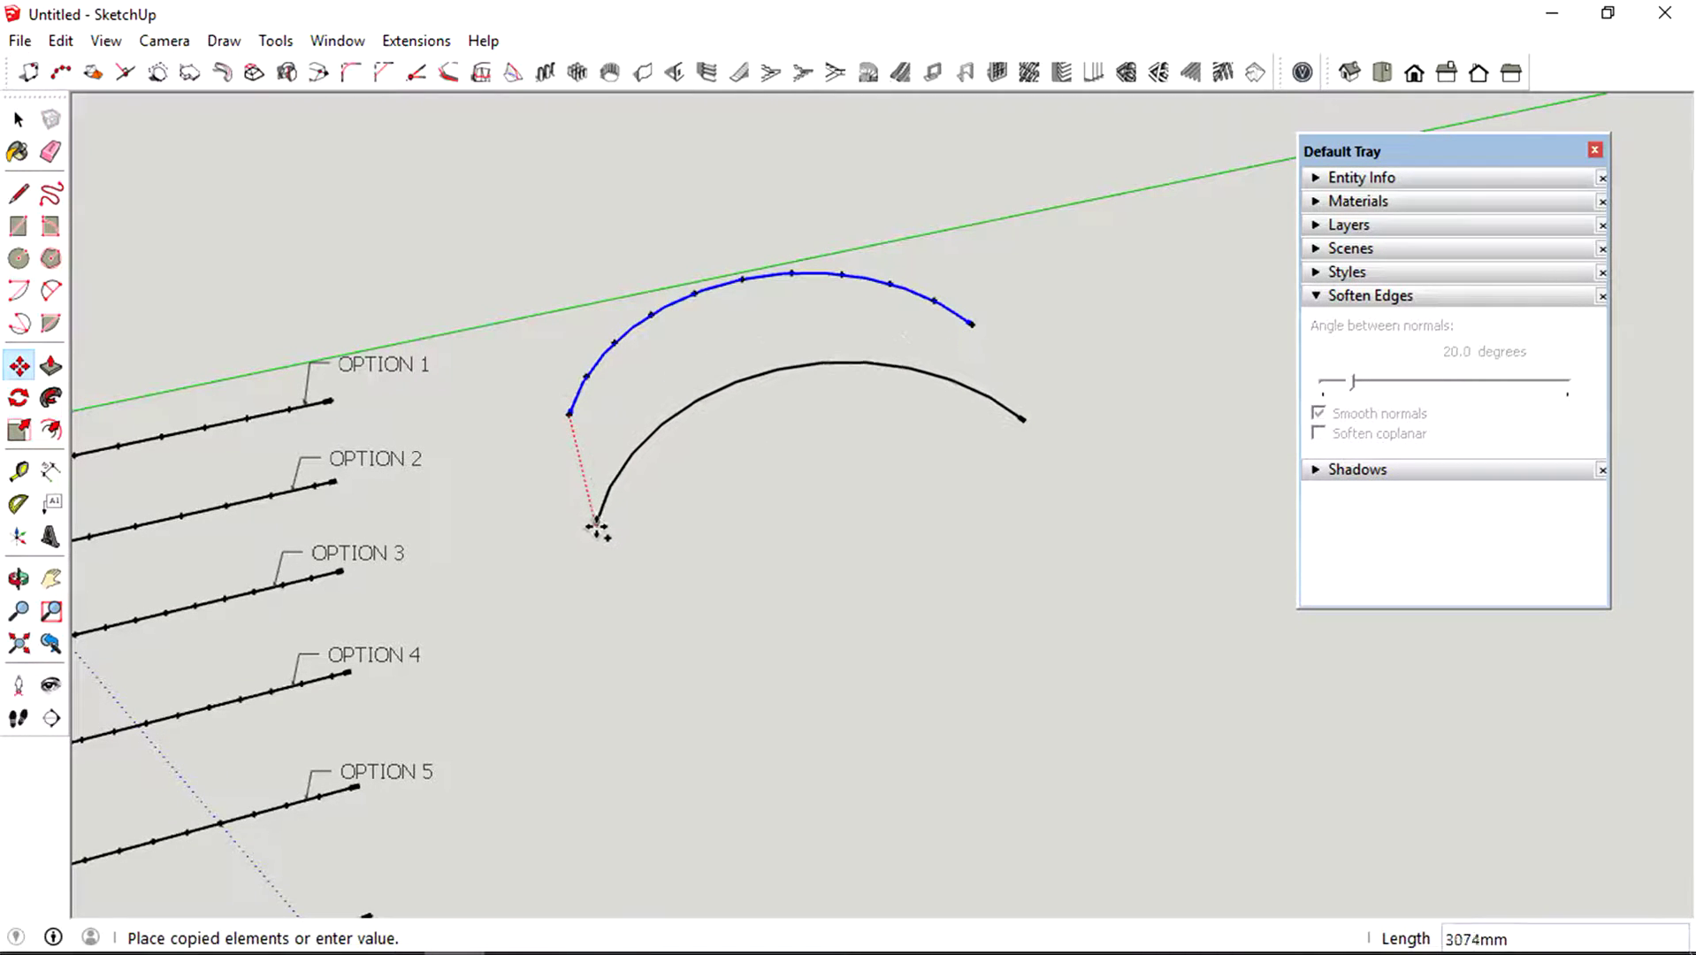
{"action": "key", "text": "Escape"}
{"action": "key", "text": "space"}
{"action": "middle_click_drag", "start_coordinate": [597, 382], "coordinate": [674, 259]}
{"action": "left_click", "coordinate": [733, 190]}
{"action": "scroll", "coordinate": [775, 295], "scroll_direction": "down", "scroll_amount": 2}
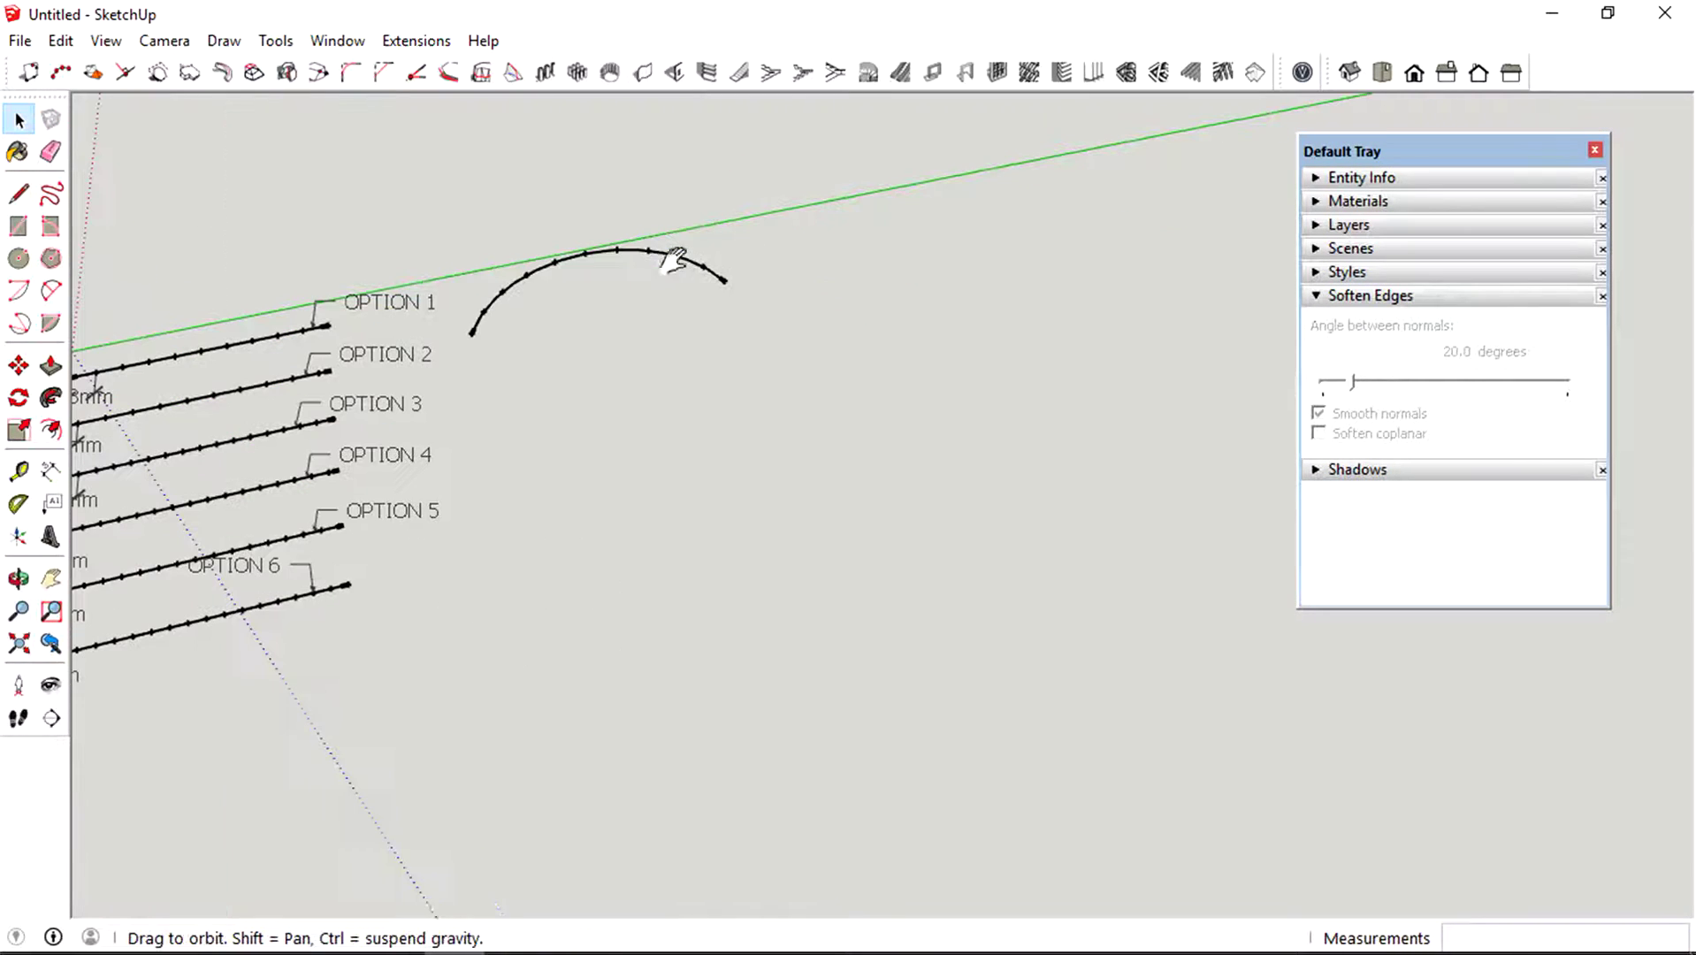
{"action": "middle_click_drag", "start_coordinate": [629, 421], "coordinate": [458, 502]}
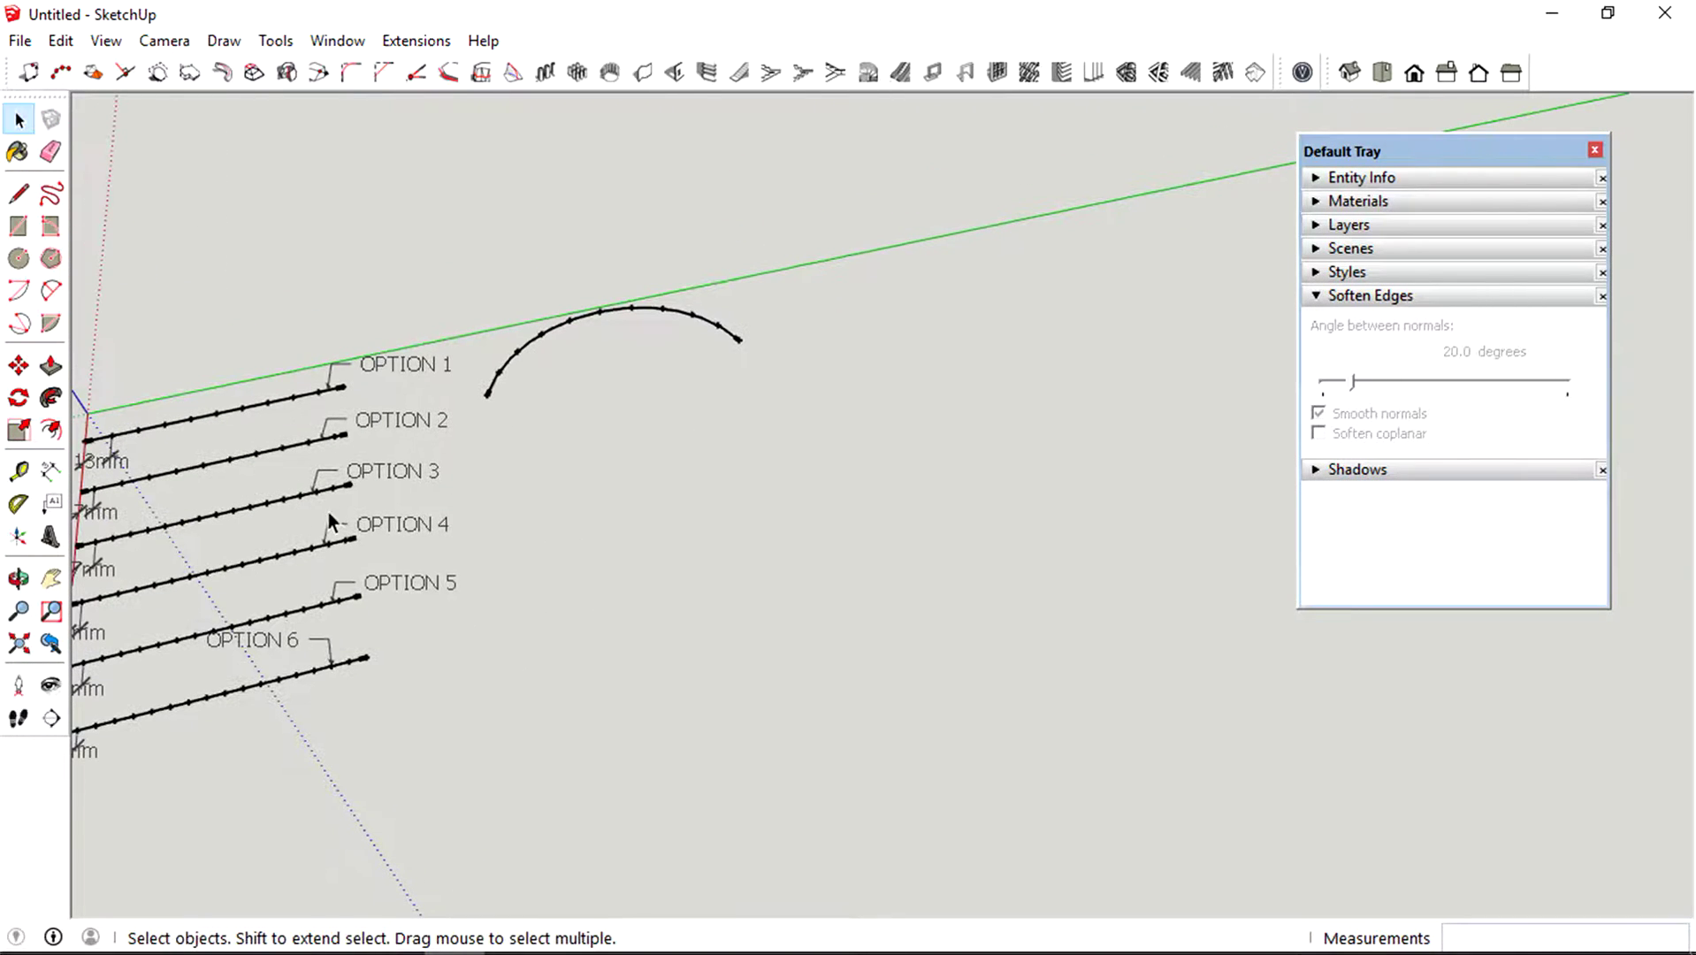
{"action": "key", "text": "a"}
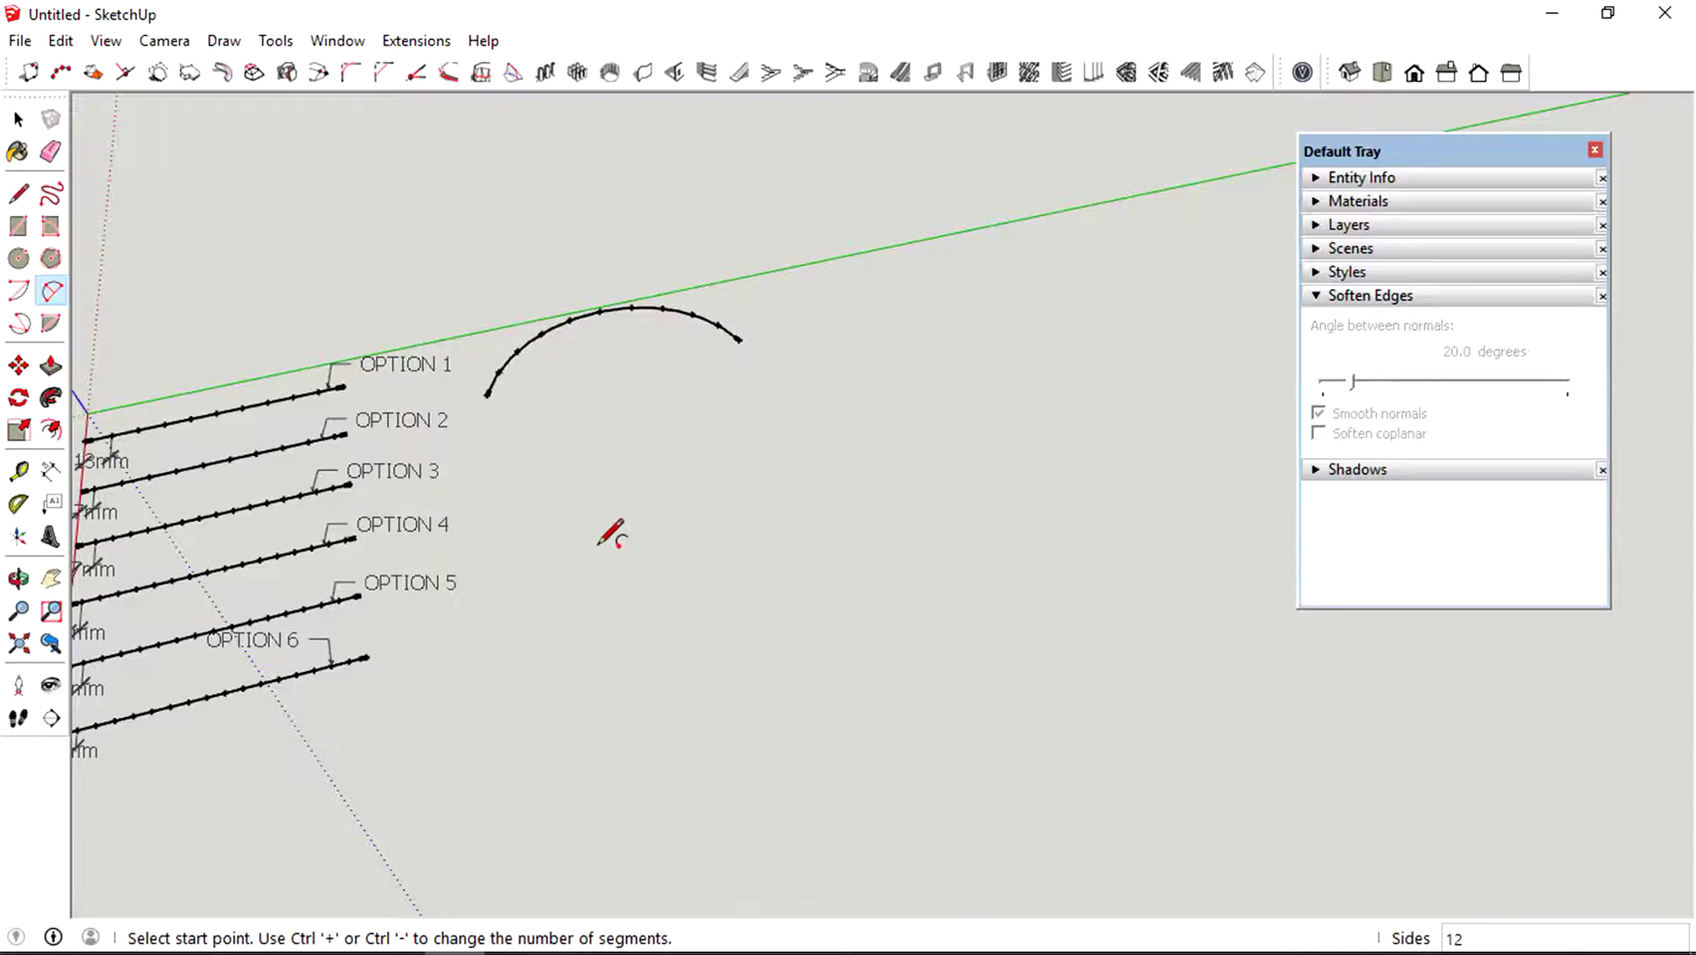
{"action": "left_click", "coordinate": [596, 546]}
{"action": "left_click", "coordinate": [887, 458]}
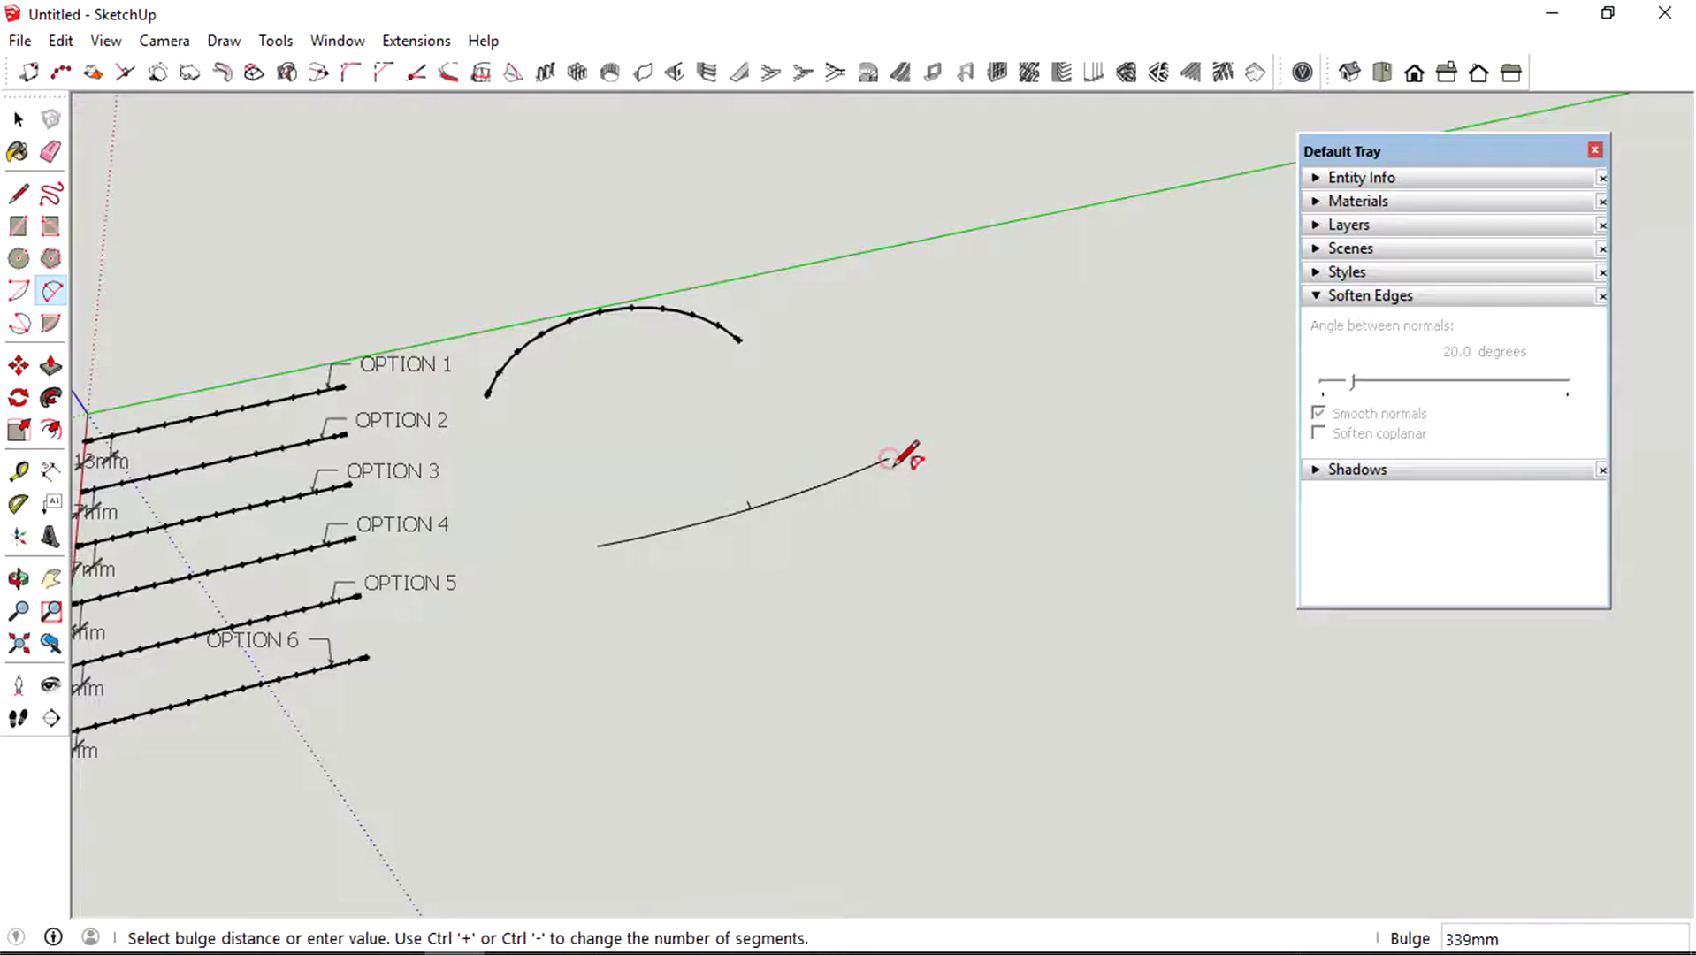
{"action": "key", "text": "Escape"}
- Draw an upright 2-point arc with a bulge of about 1496 mm in the empty space beyond the divided arc
{"action": "middle_click_drag", "start_coordinate": [882, 497], "coordinate": [775, 429]}
{"action": "left_click", "coordinate": [785, 524]}
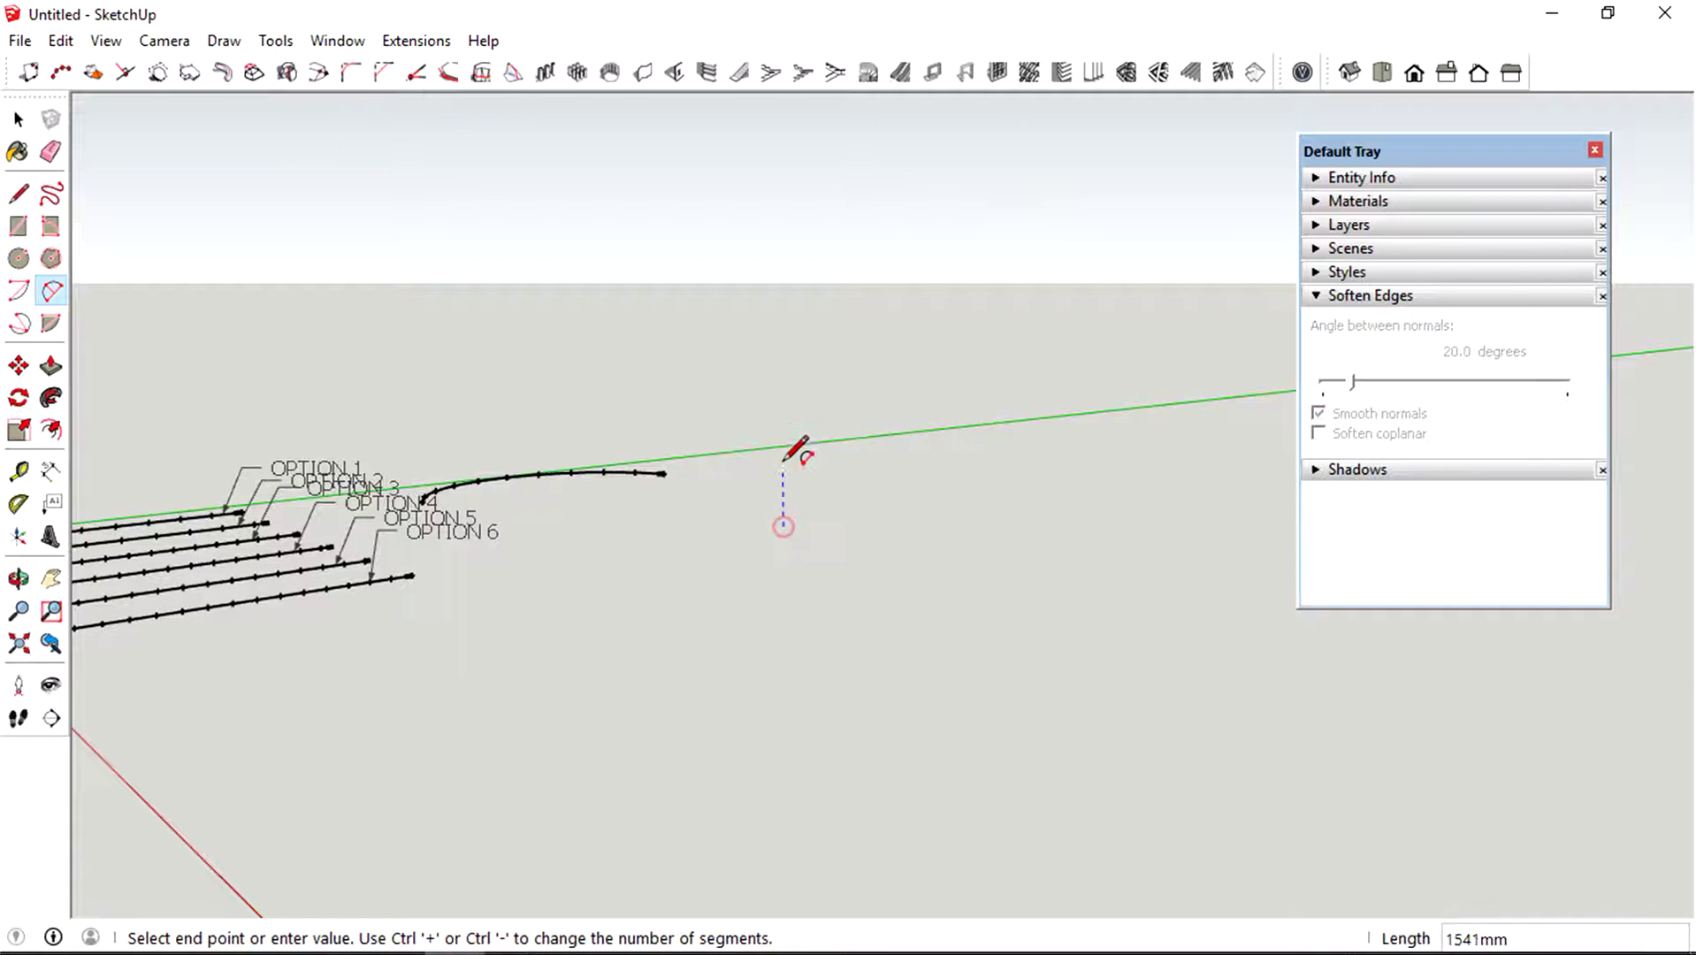
{"action": "left_click", "coordinate": [777, 298]}
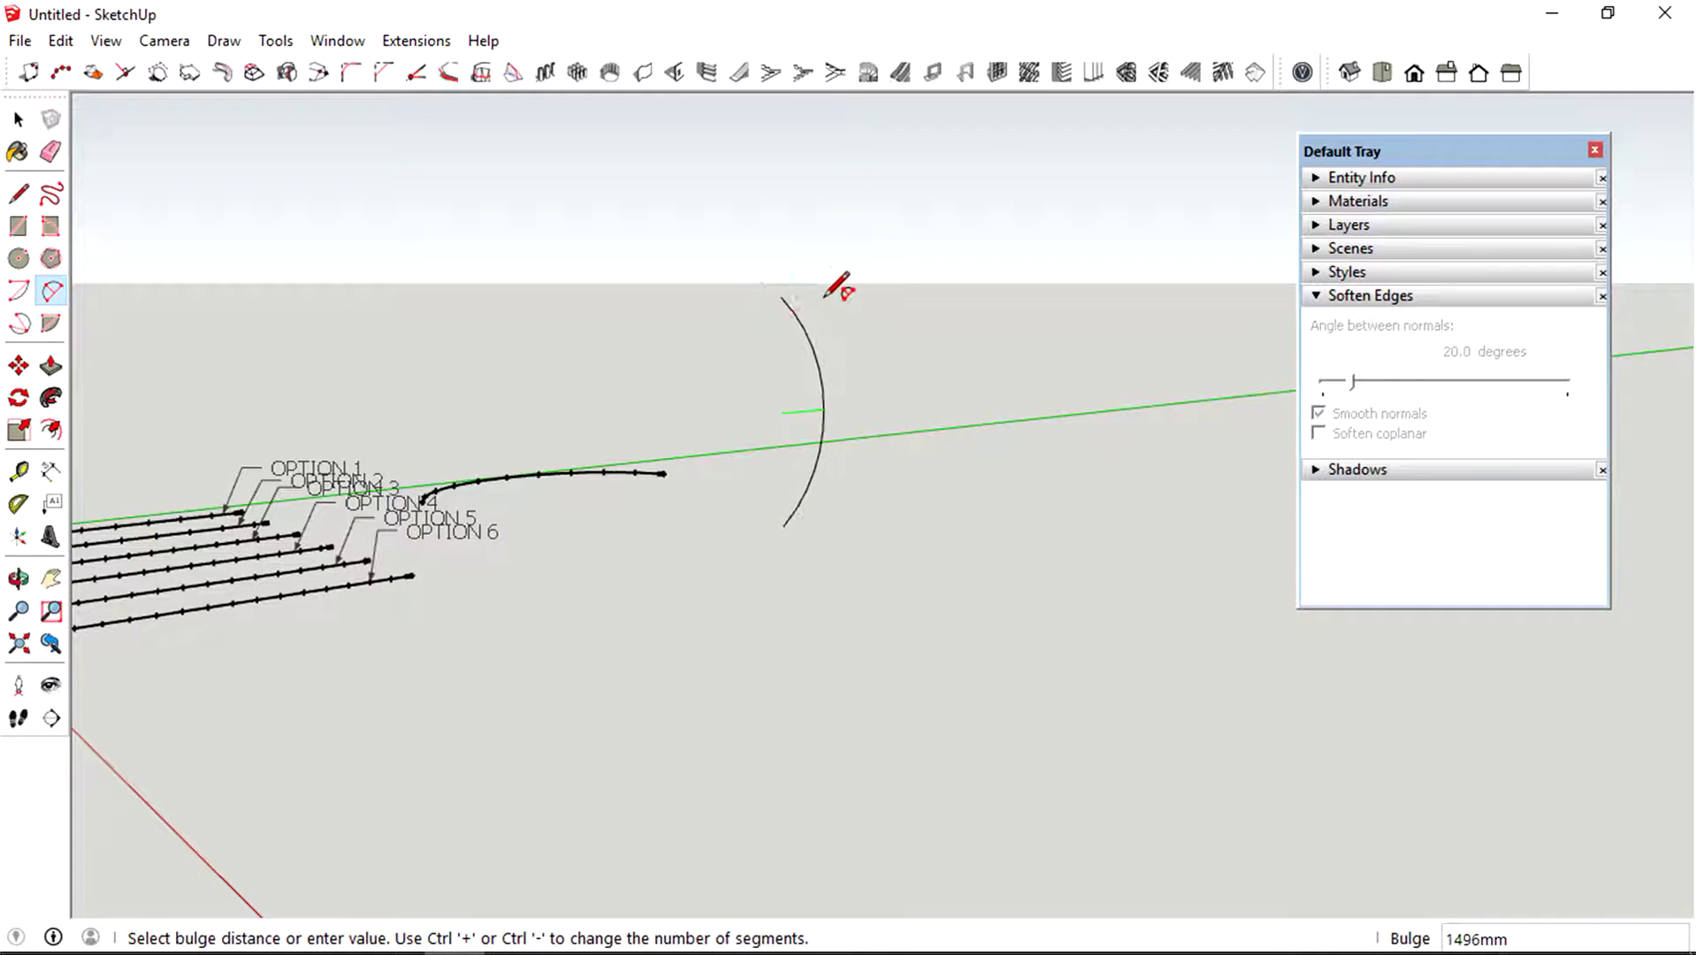
{"action": "left_click", "coordinate": [825, 291]}
- Add two more 2-point arcs stacked end to end on the upright arc's upper endpoint, bulging alternately to form a wavy vertical curve
{"action": "left_click", "coordinate": [779, 294]}
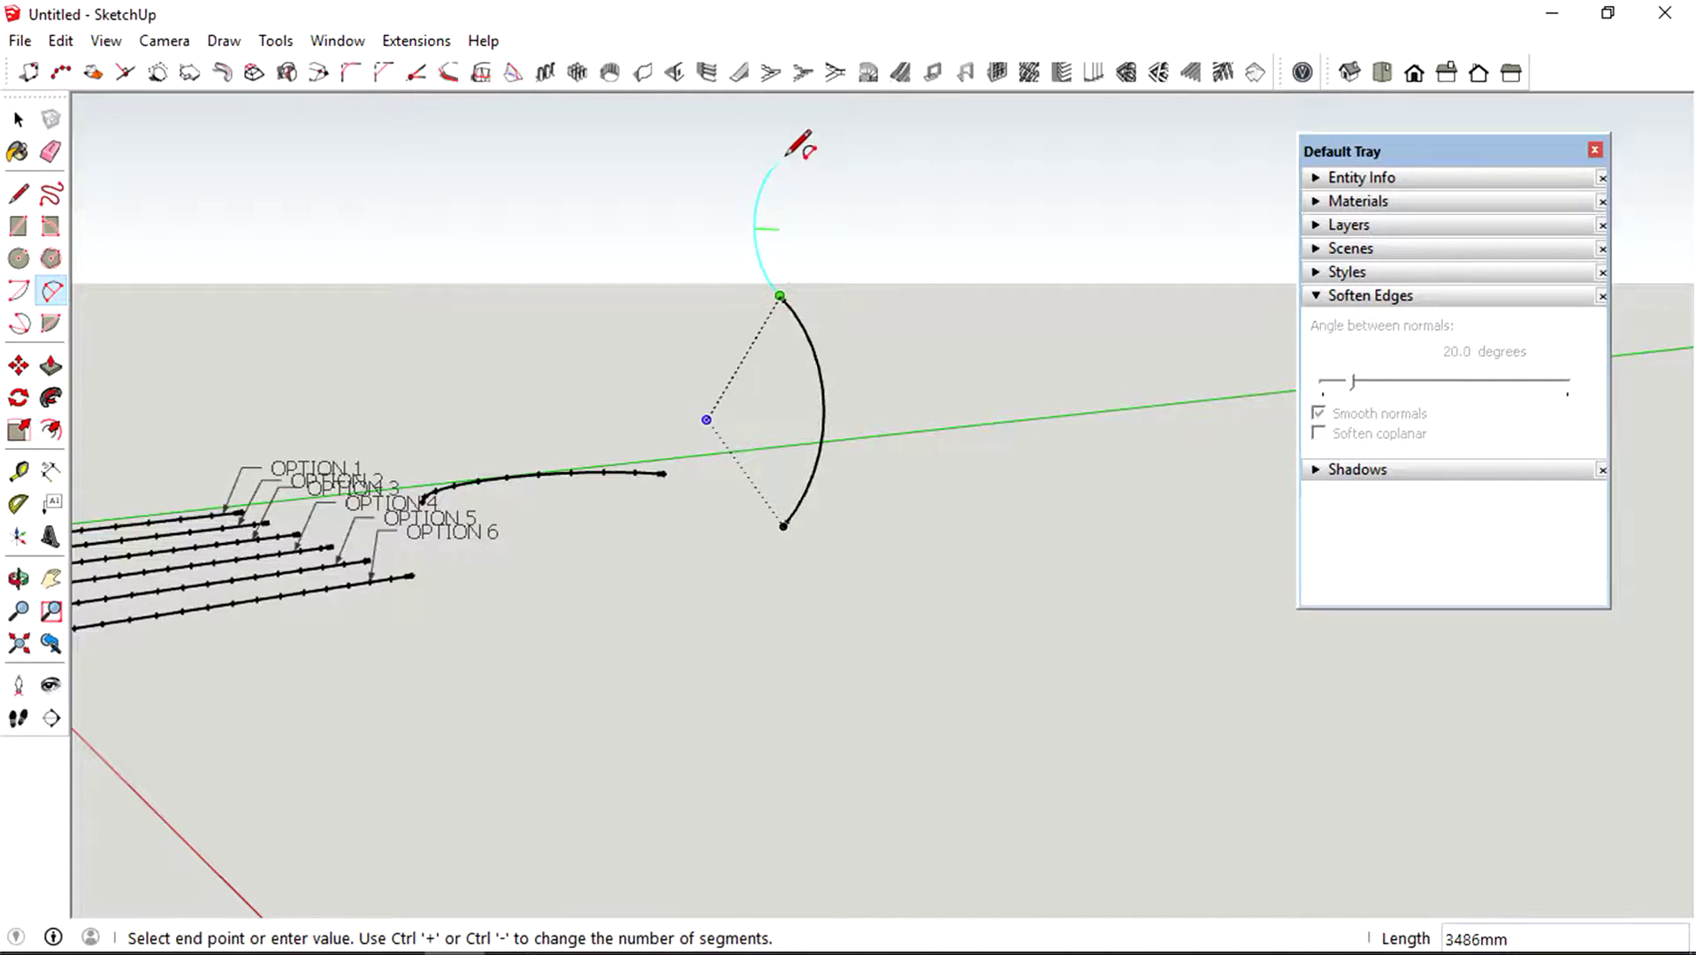
{"action": "middle_click_drag", "start_coordinate": [780, 113], "coordinate": [777, 254]}
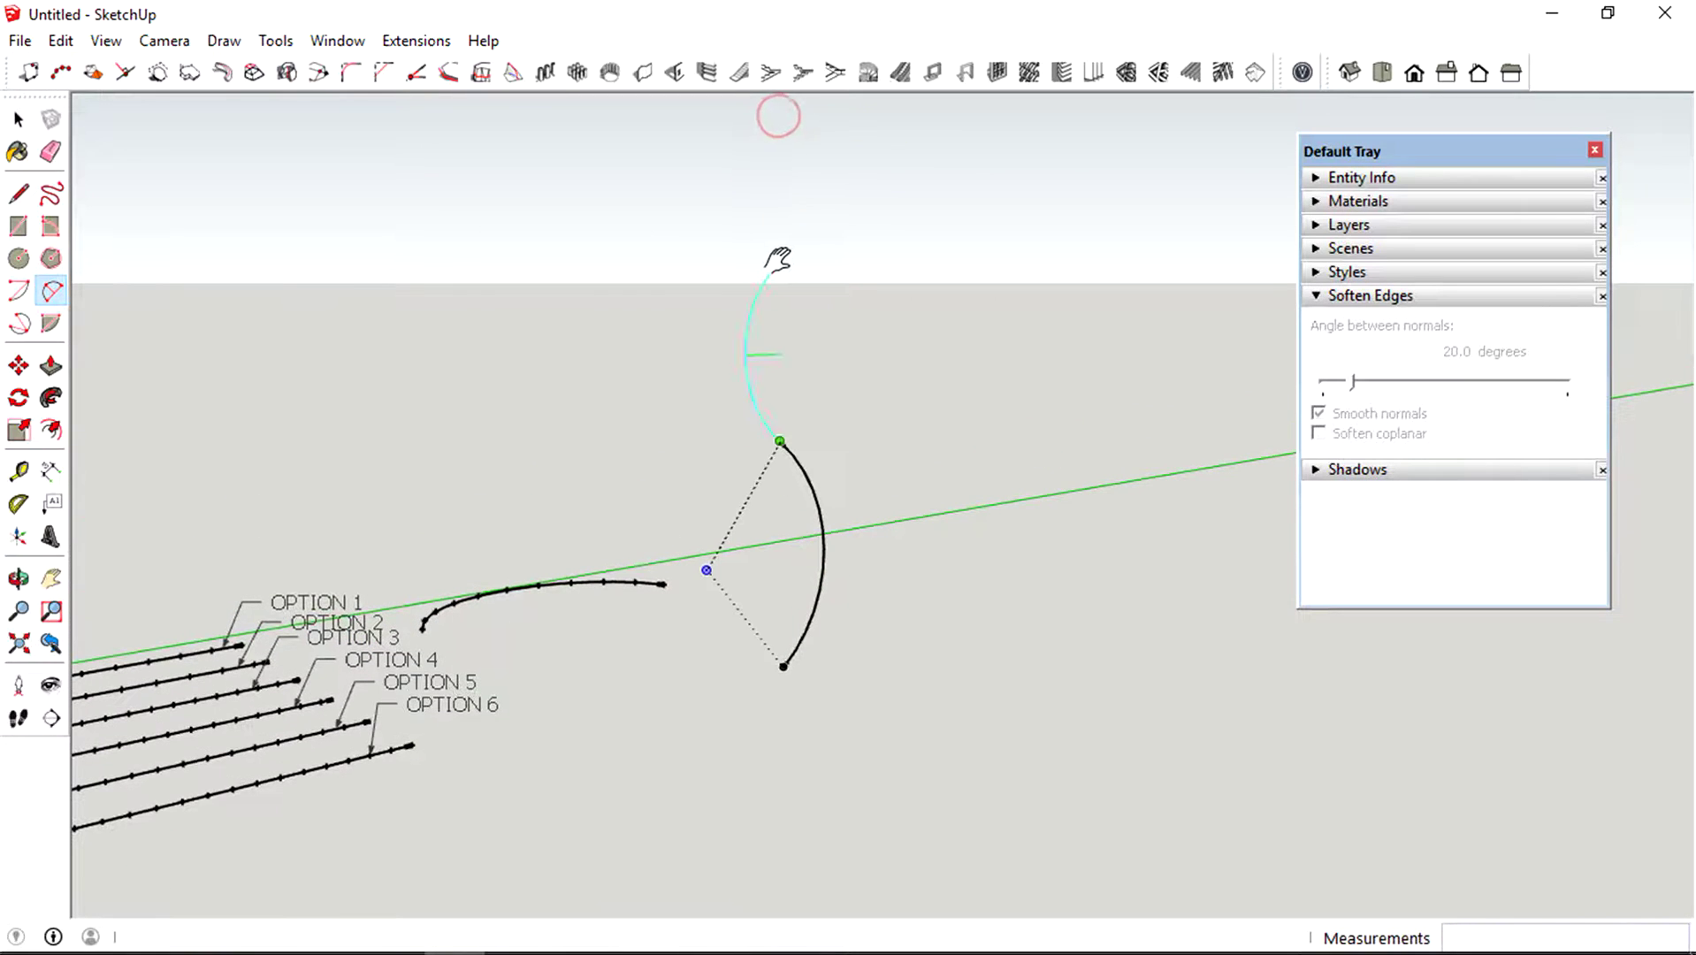
{"action": "left_click", "coordinate": [742, 294]}
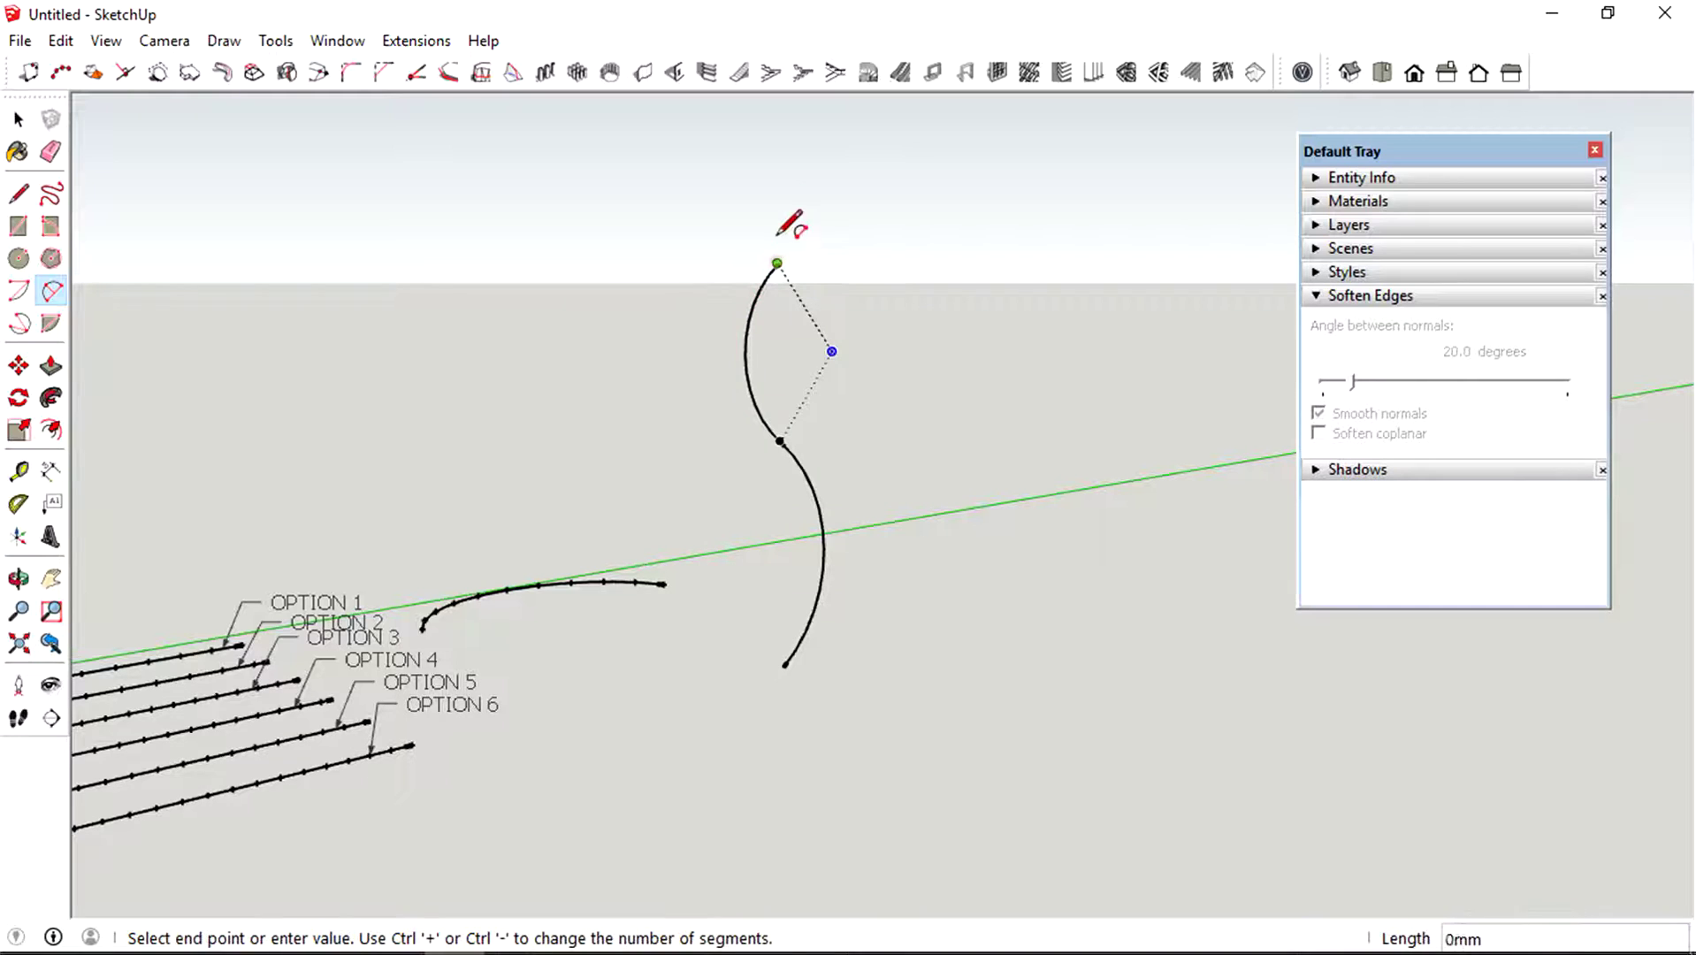
{"action": "left_click", "coordinate": [778, 166]}
{"action": "left_click", "coordinate": [799, 208]}
{"action": "key", "text": "space"}
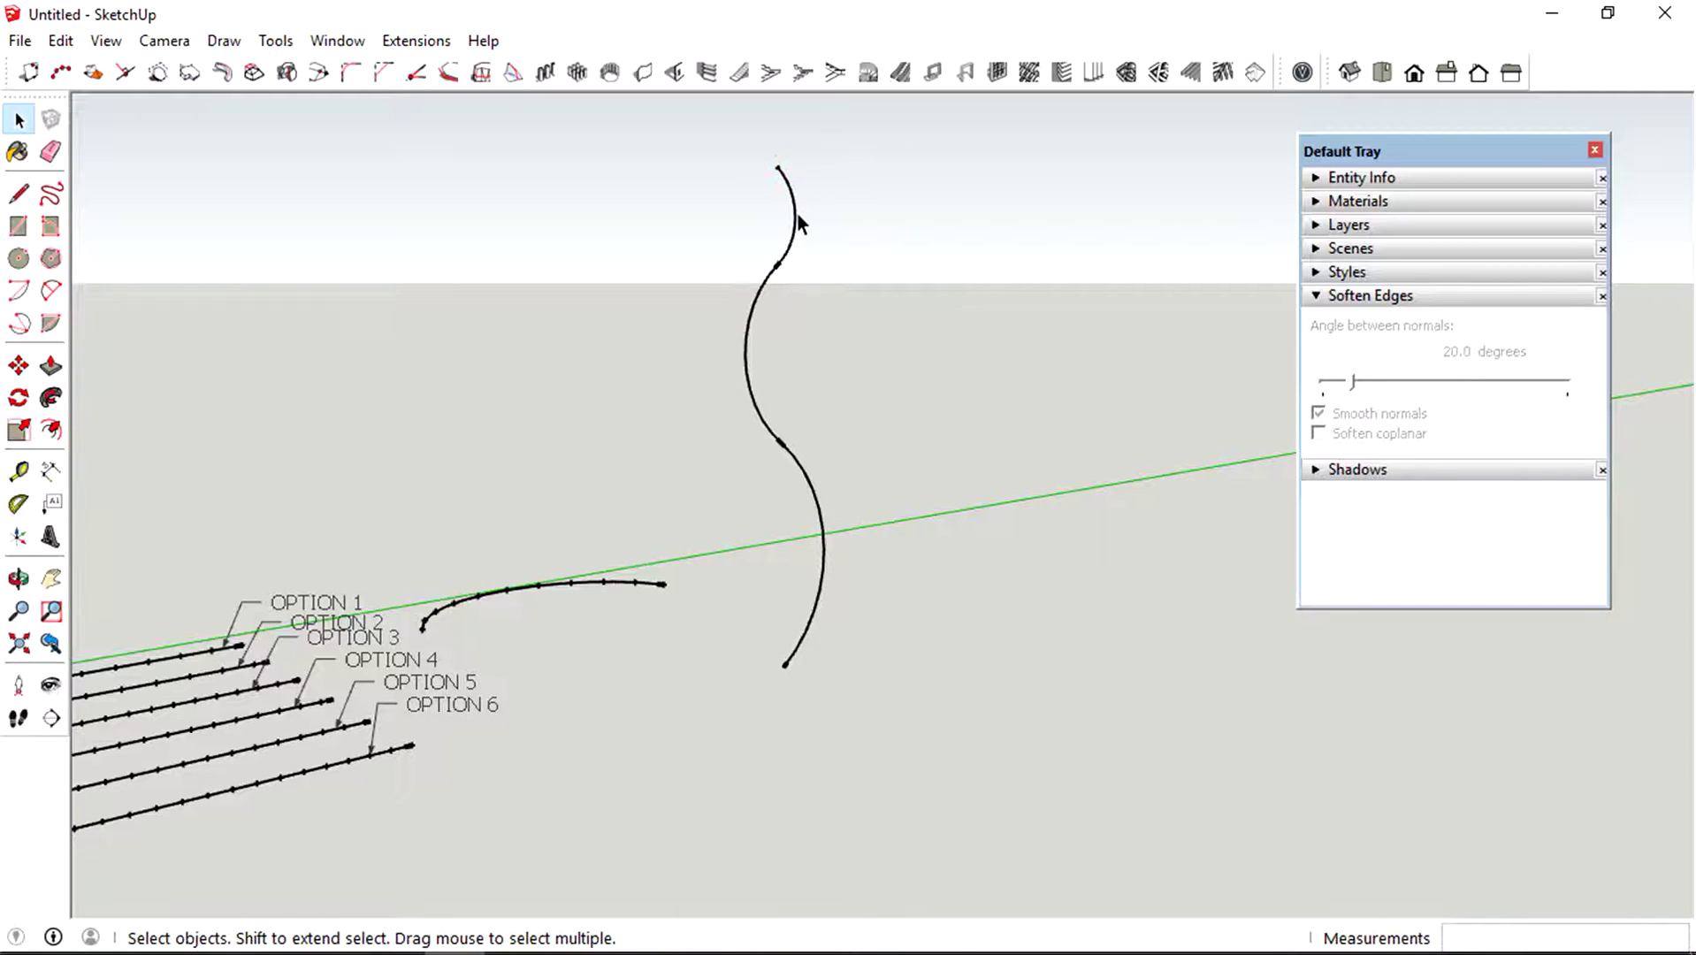
- Divide all three connected arcs of the wavy curve into 10 evenly distributed segments each, with points placed at both ends
{"action": "left_click", "coordinate": [797, 216]}
{"action": "triple_click", "coordinate": [797, 213]}
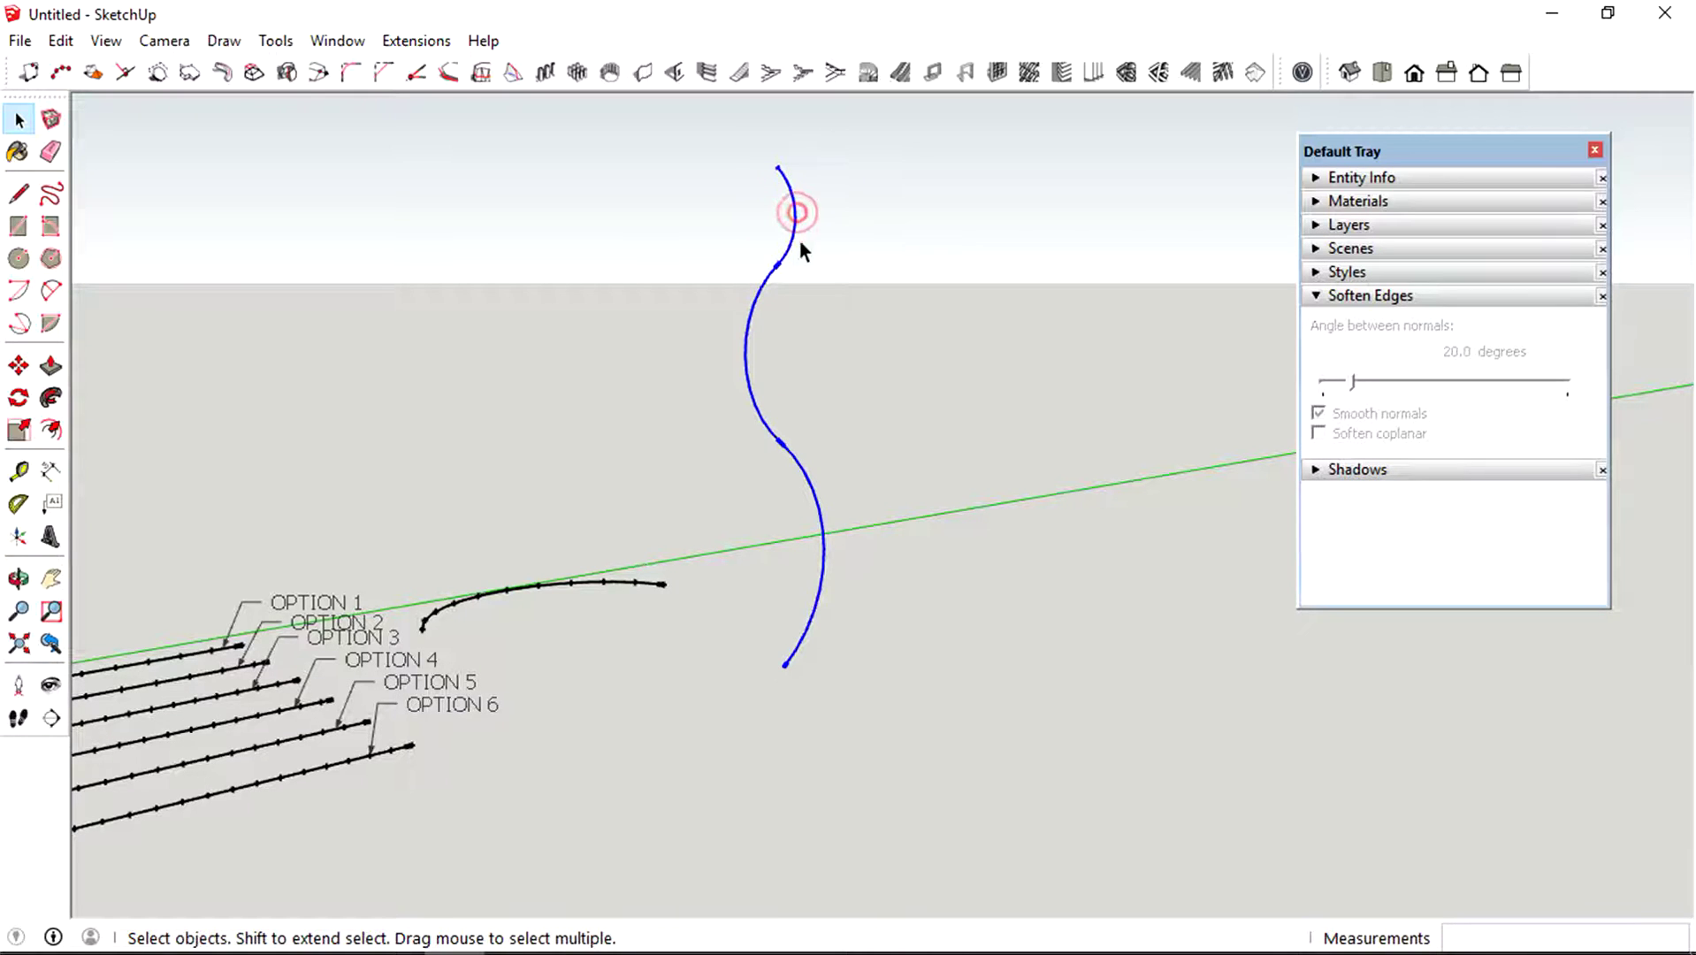
{"action": "left_click", "coordinate": [124, 72]}
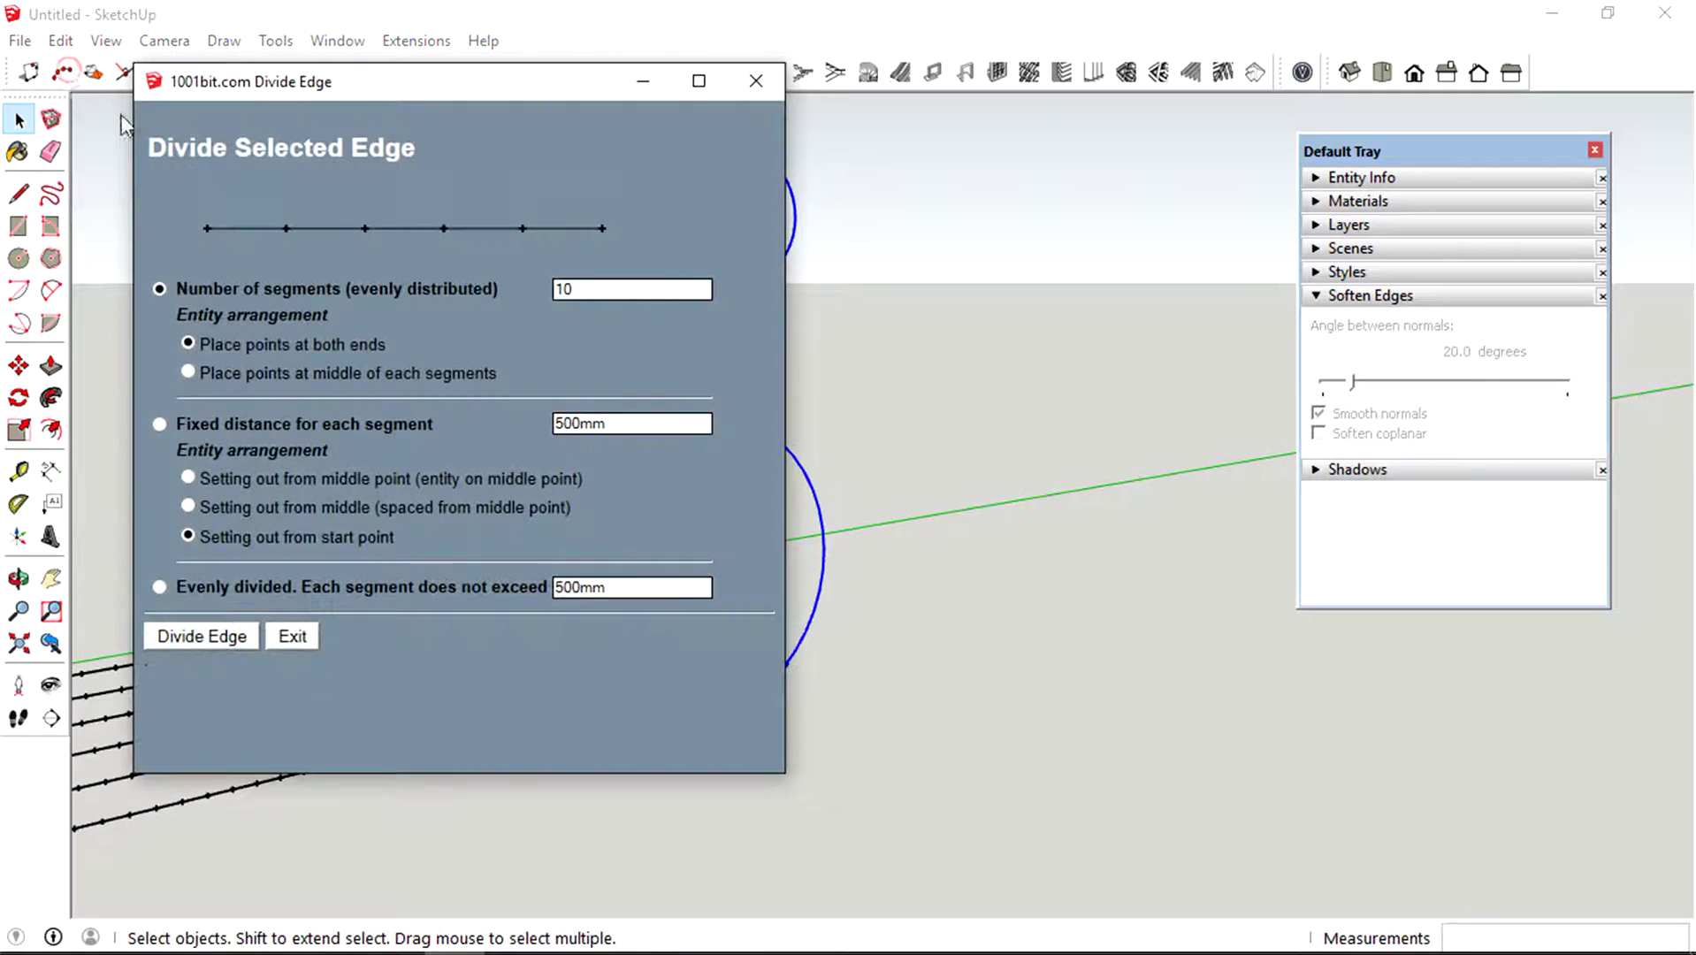
{"action": "left_click", "coordinate": [207, 638]}
{"action": "middle_click_drag", "start_coordinate": [791, 419], "coordinate": [787, 642]}
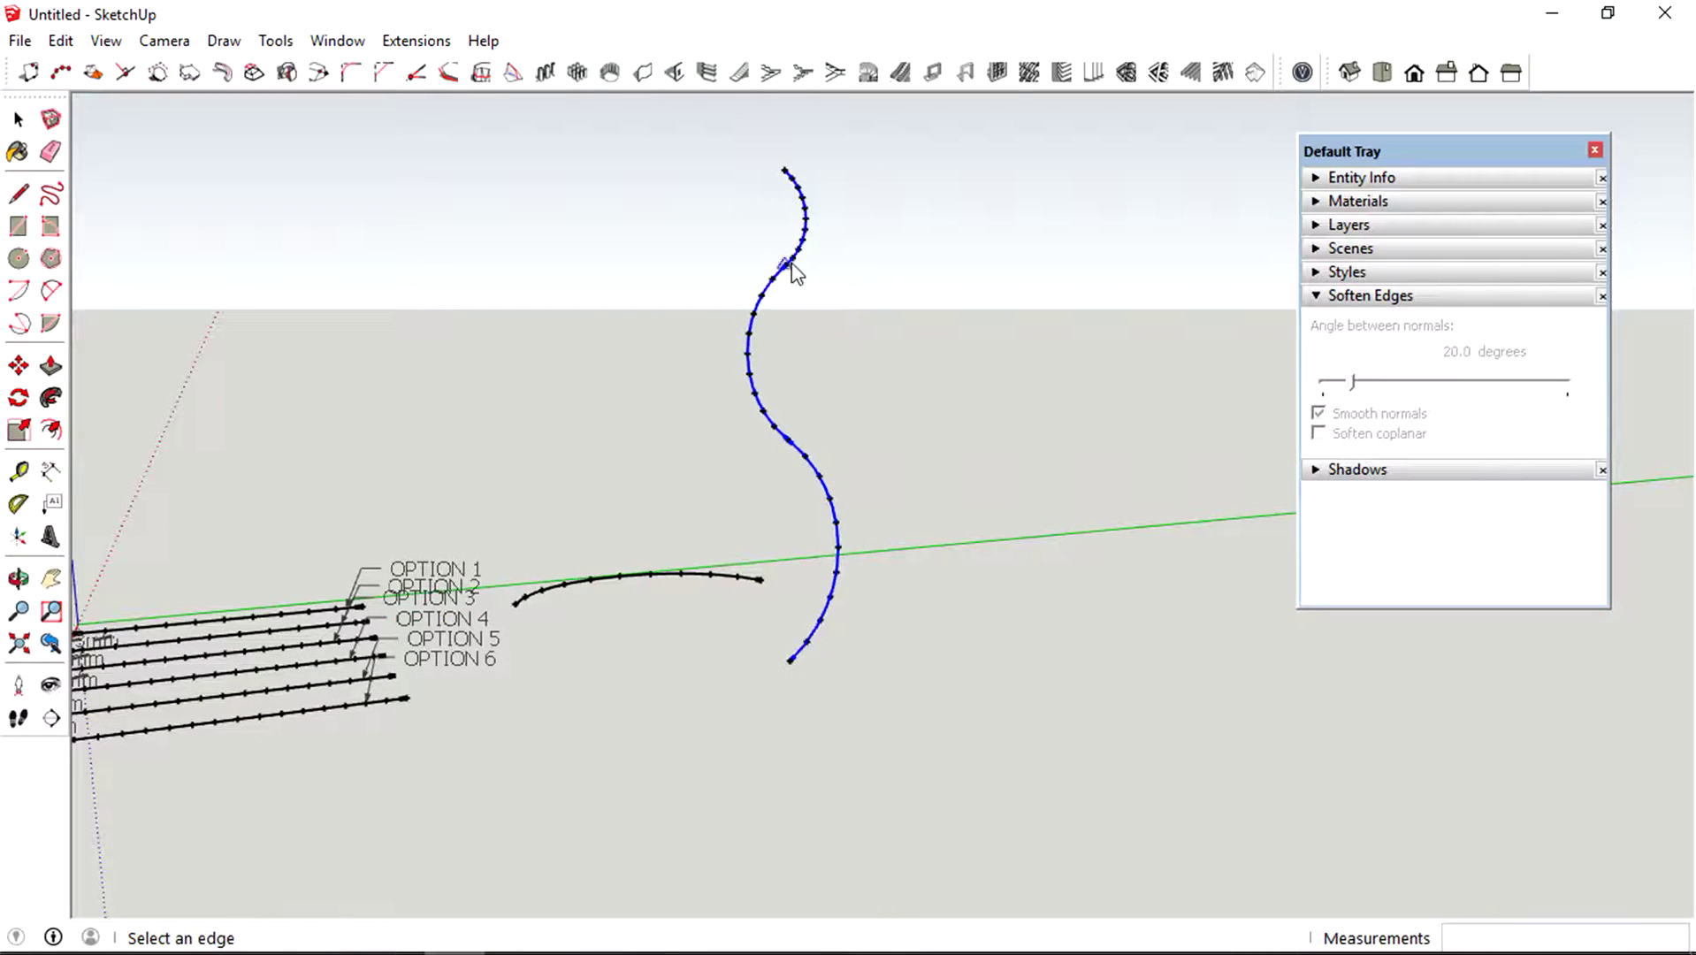
{"action": "key", "text": "space"}
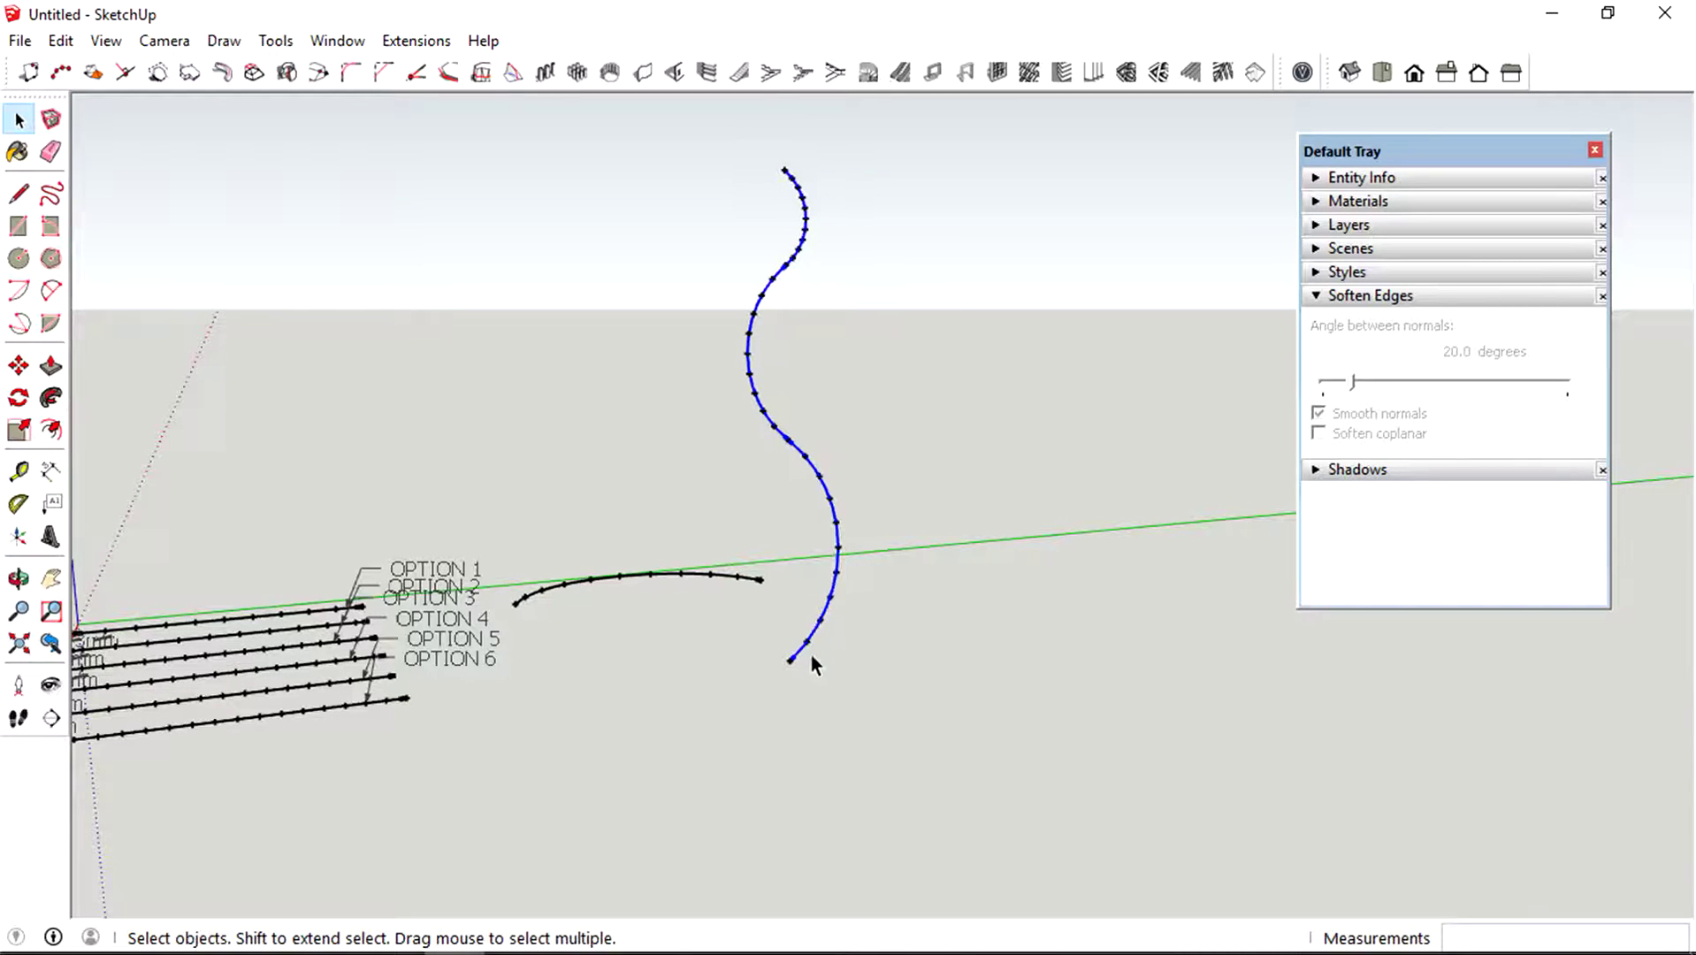
{"action": "left_click", "coordinate": [887, 355]}
- Draw a rectangle of about 8000 by 5300 mm on the ground beyond the wavy curve and push/pull it up into a tall box
{"action": "middle_click_drag", "start_coordinate": [762, 477], "coordinate": [697, 572]}
{"action": "key", "text": "r"}
{"action": "left_click", "coordinate": [682, 581]}
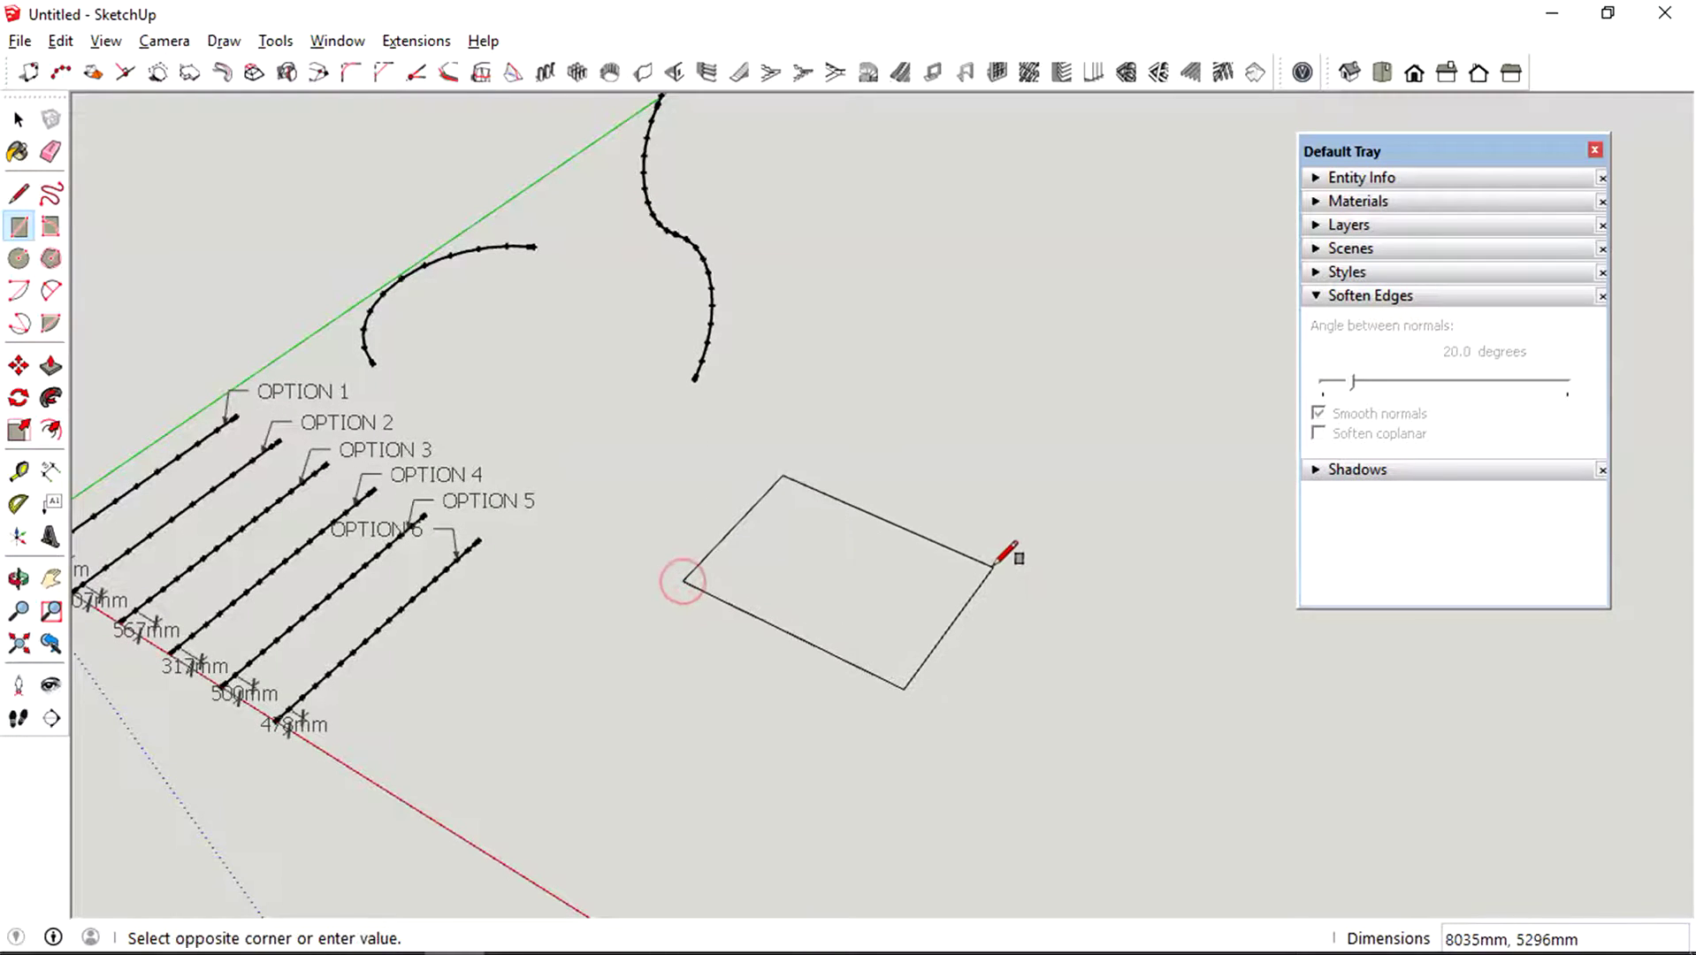
{"action": "left_click", "coordinate": [1008, 541]}
{"action": "middle_click_drag", "start_coordinate": [1008, 542], "coordinate": [953, 429]}
{"action": "key", "text": "p"}
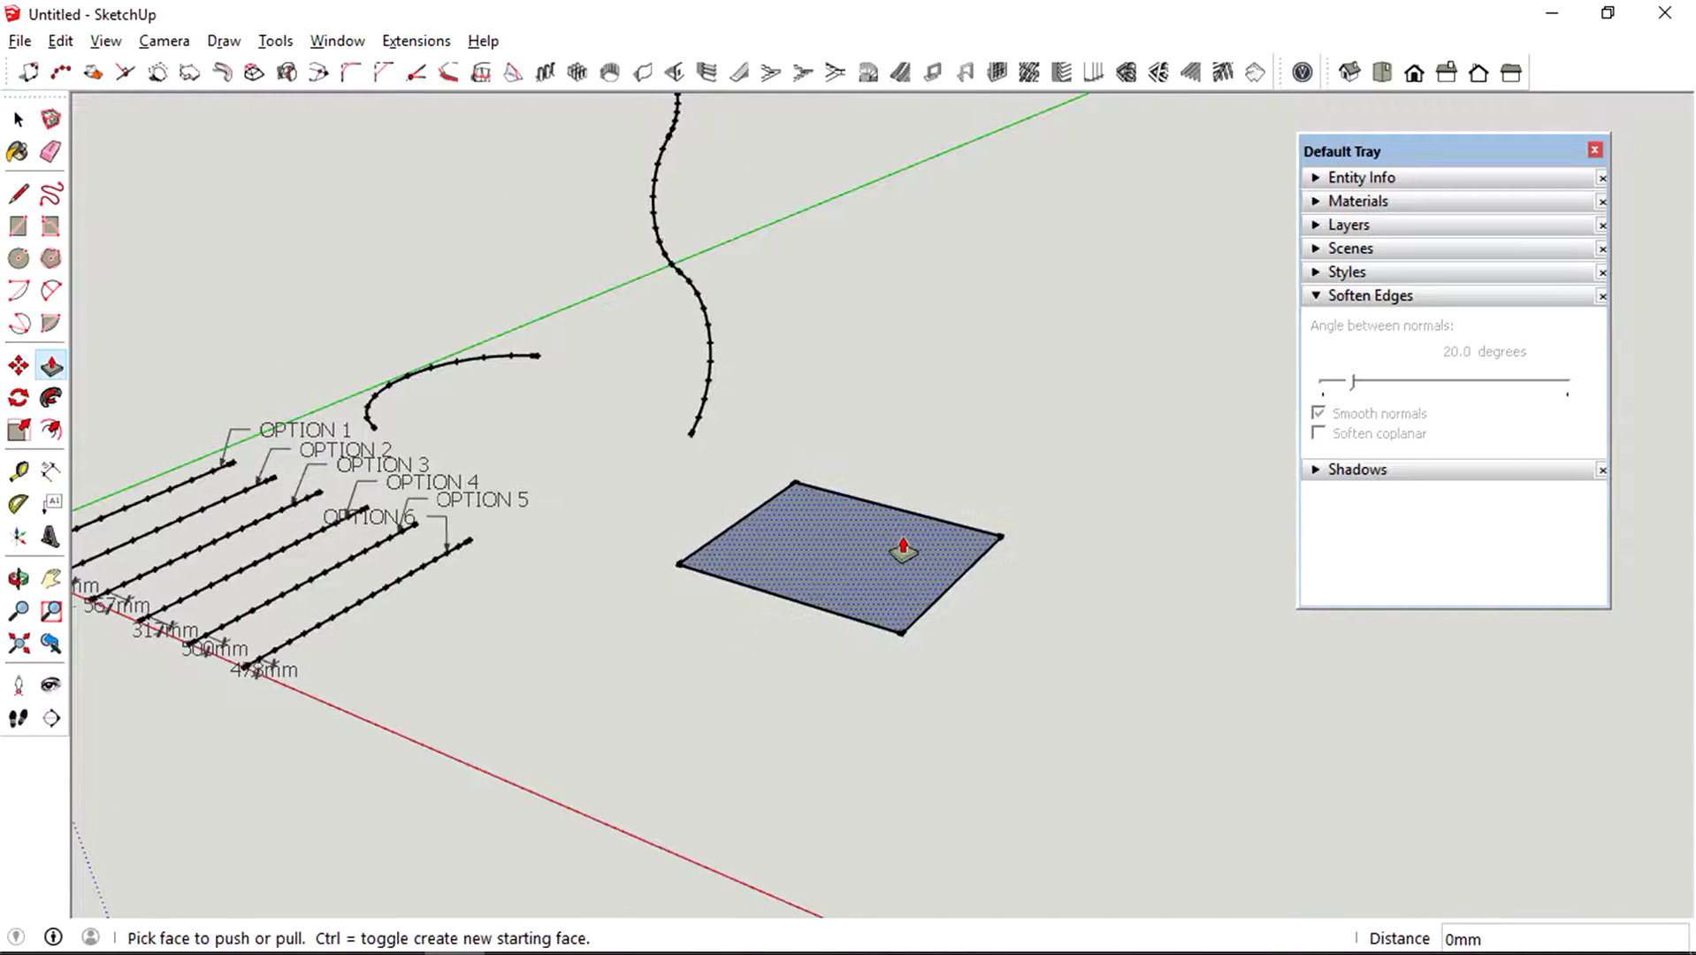
{"action": "left_click", "coordinate": [901, 553]}
{"action": "left_click", "coordinate": [880, 202]}
- Draw connected lines across two adjacent side faces of the box, from a bottom corner over the shared vertical edge to the next vertical edge
{"action": "middle_click_drag", "start_coordinate": [880, 202], "coordinate": [833, 405]}
{"action": "key", "text": "l"}
{"action": "mouse_move", "coordinate": [831, 496]}
{"action": "middle_mouse_down"}
{"action": "mouse_move", "coordinate": [831, 631]}
{"action": "mouse_move", "coordinate": [948, 635]}
{"action": "middle_mouse_up"}
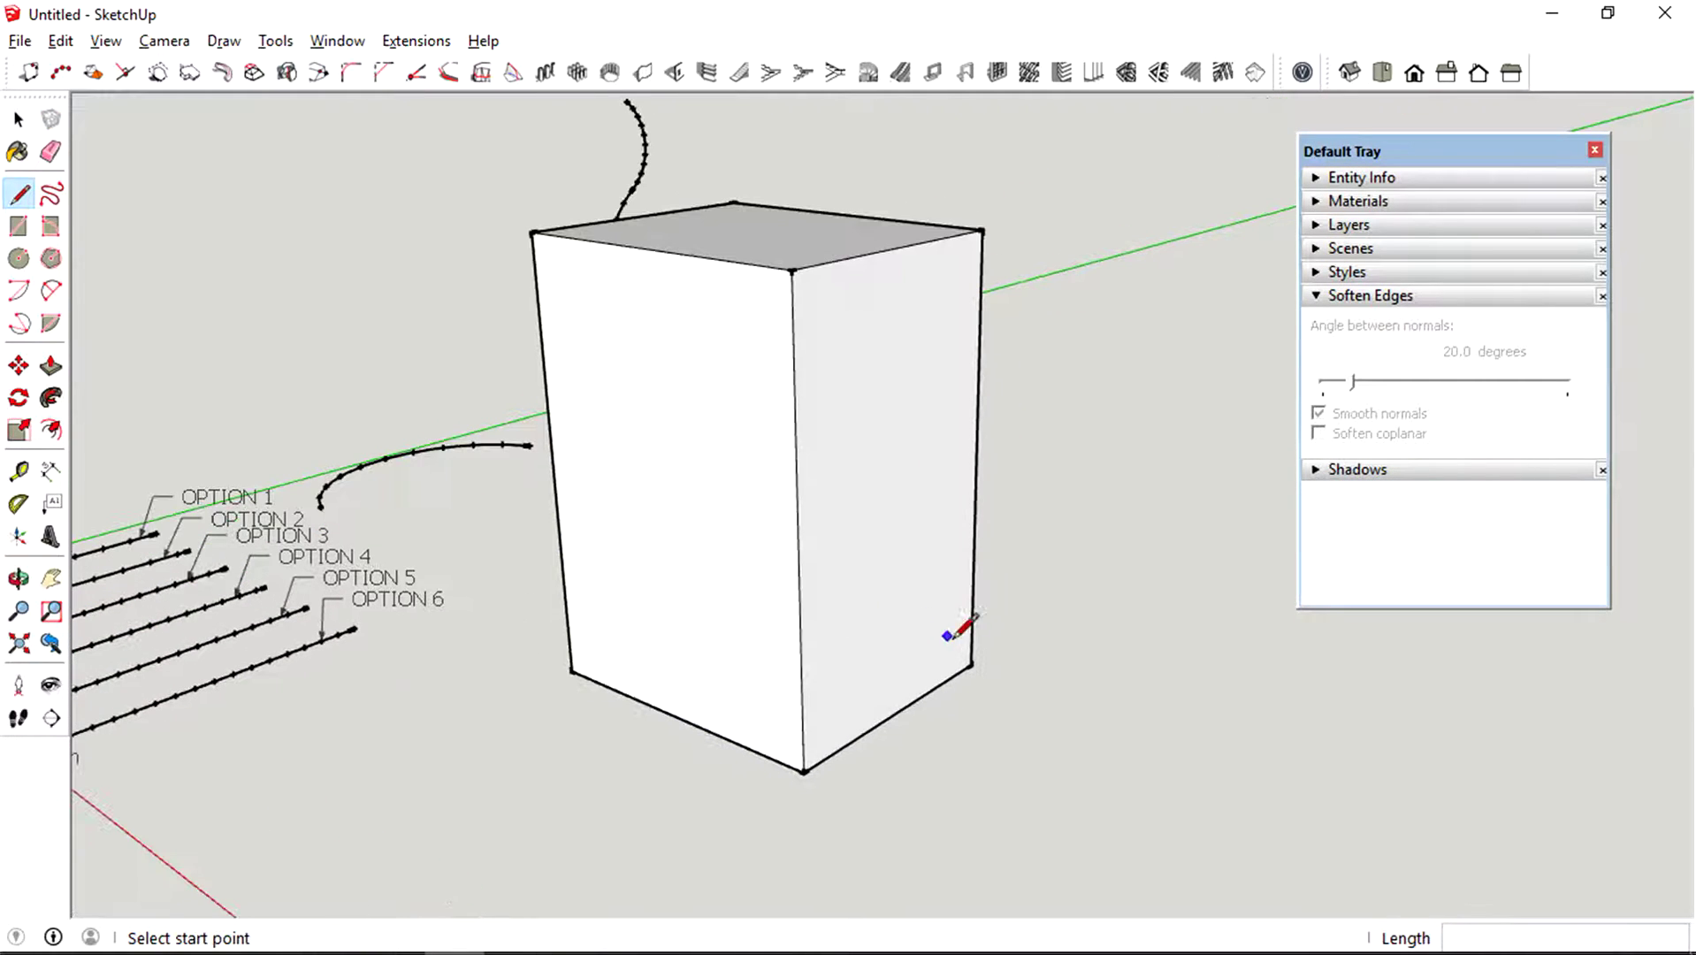
{"action": "left_click", "coordinate": [970, 663]}
{"action": "left_click", "coordinate": [800, 612]}
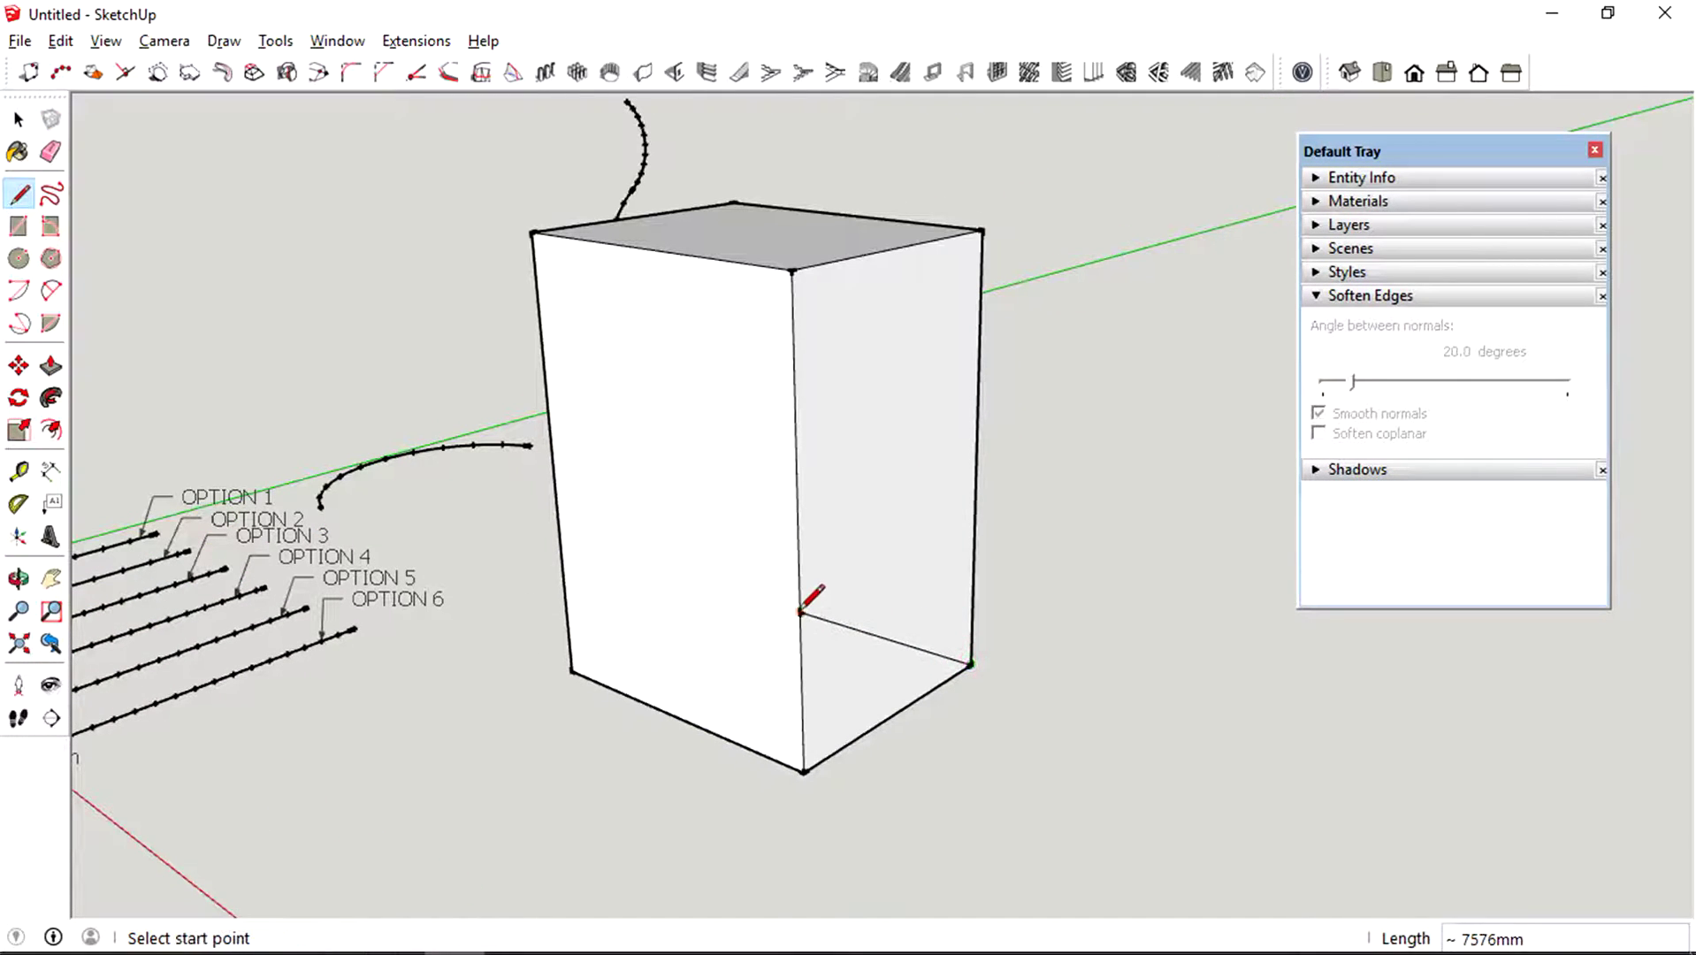
{"action": "left_click", "coordinate": [551, 444]}
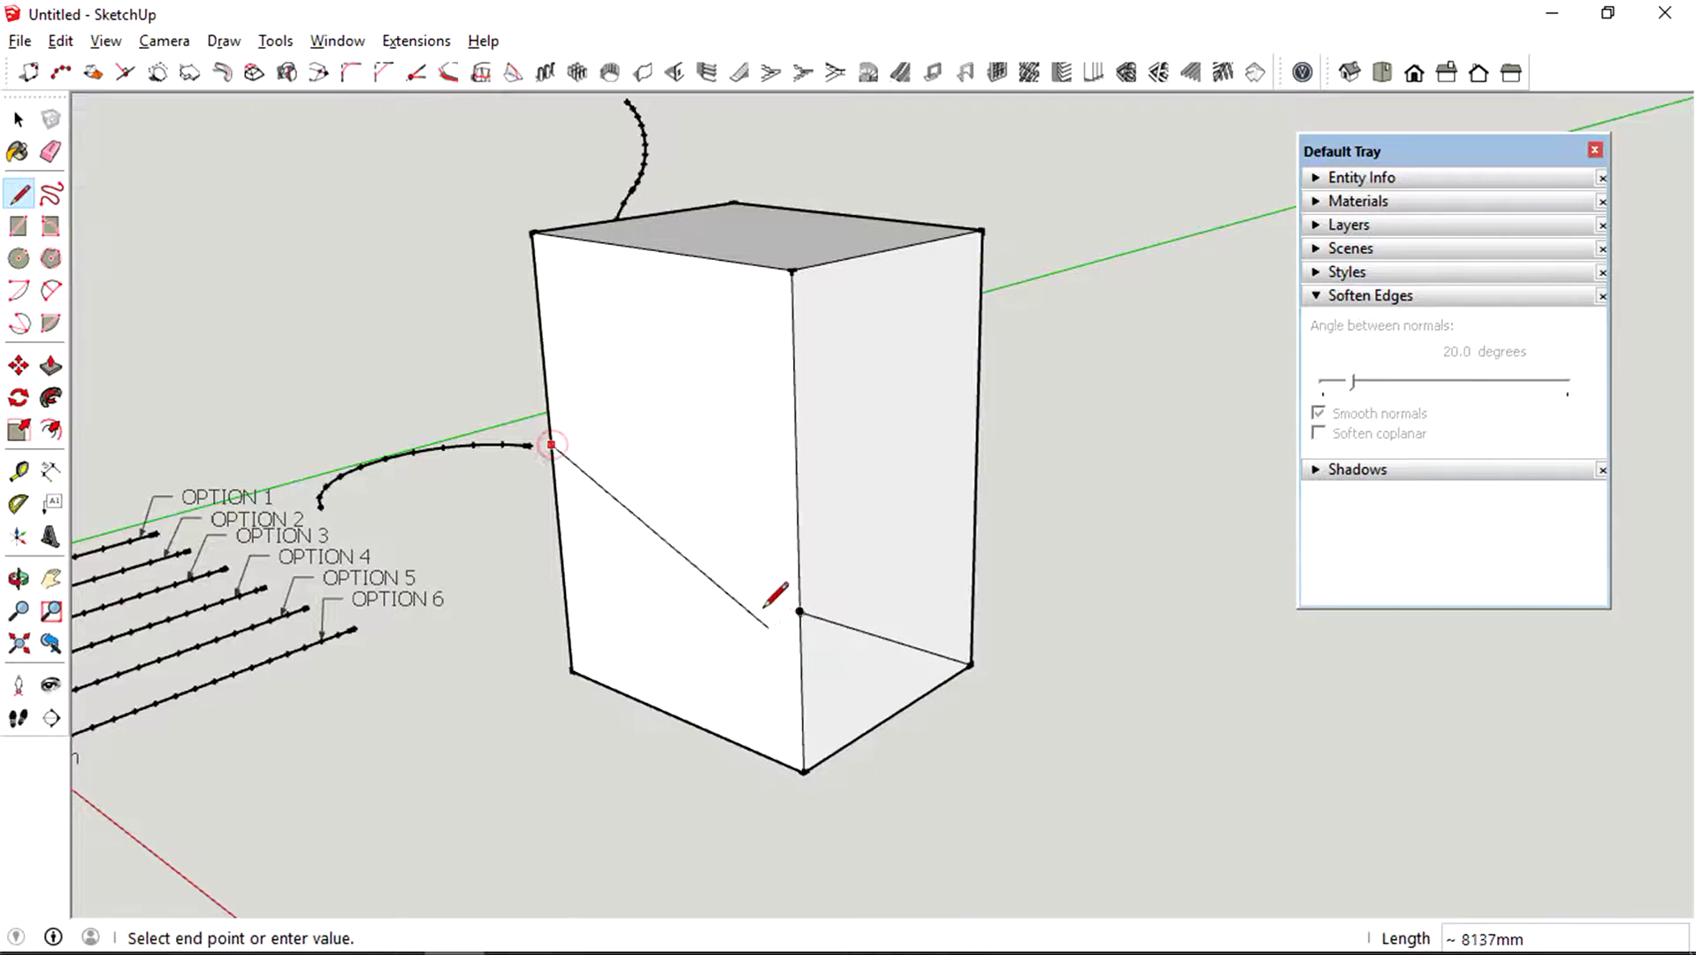
{"action": "left_click", "coordinate": [800, 612]}
- Continue the connected lines across the box's remaining two side faces, ending at a top corner
{"action": "middle_click_drag", "start_coordinate": [800, 611], "coordinate": [1268, 662]}
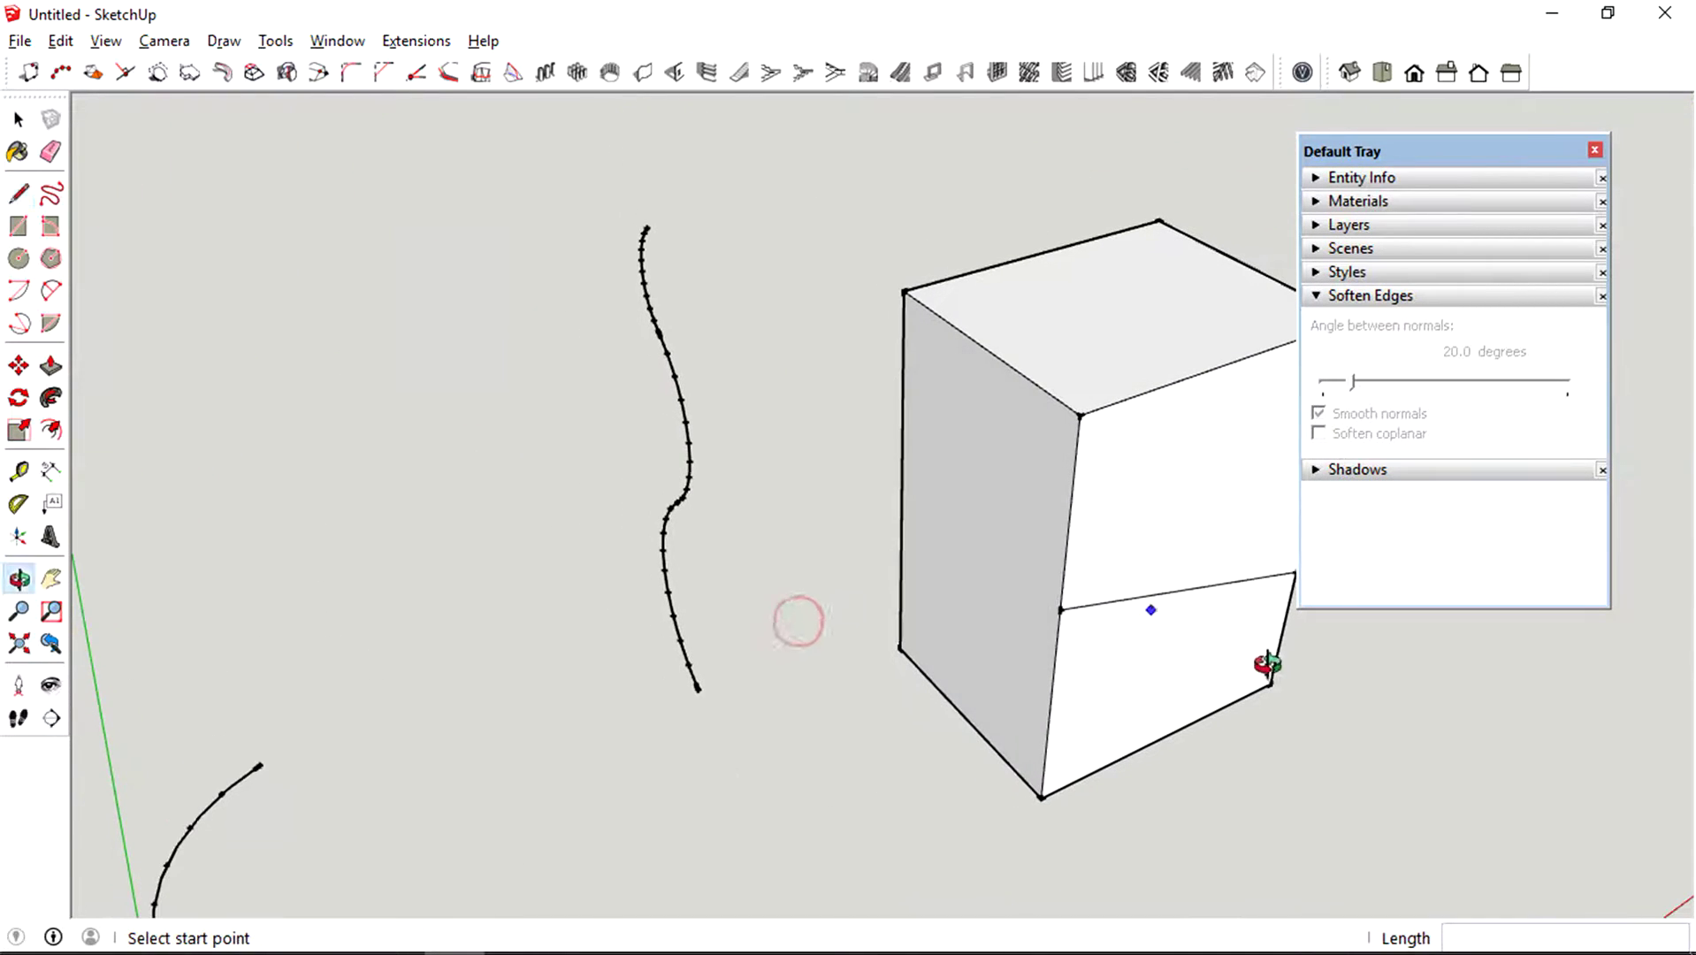
{"action": "left_click", "coordinate": [1060, 610]}
{"action": "left_click", "coordinate": [906, 383]}
{"action": "middle_click_drag", "start_coordinate": [908, 386], "coordinate": [1409, 518]}
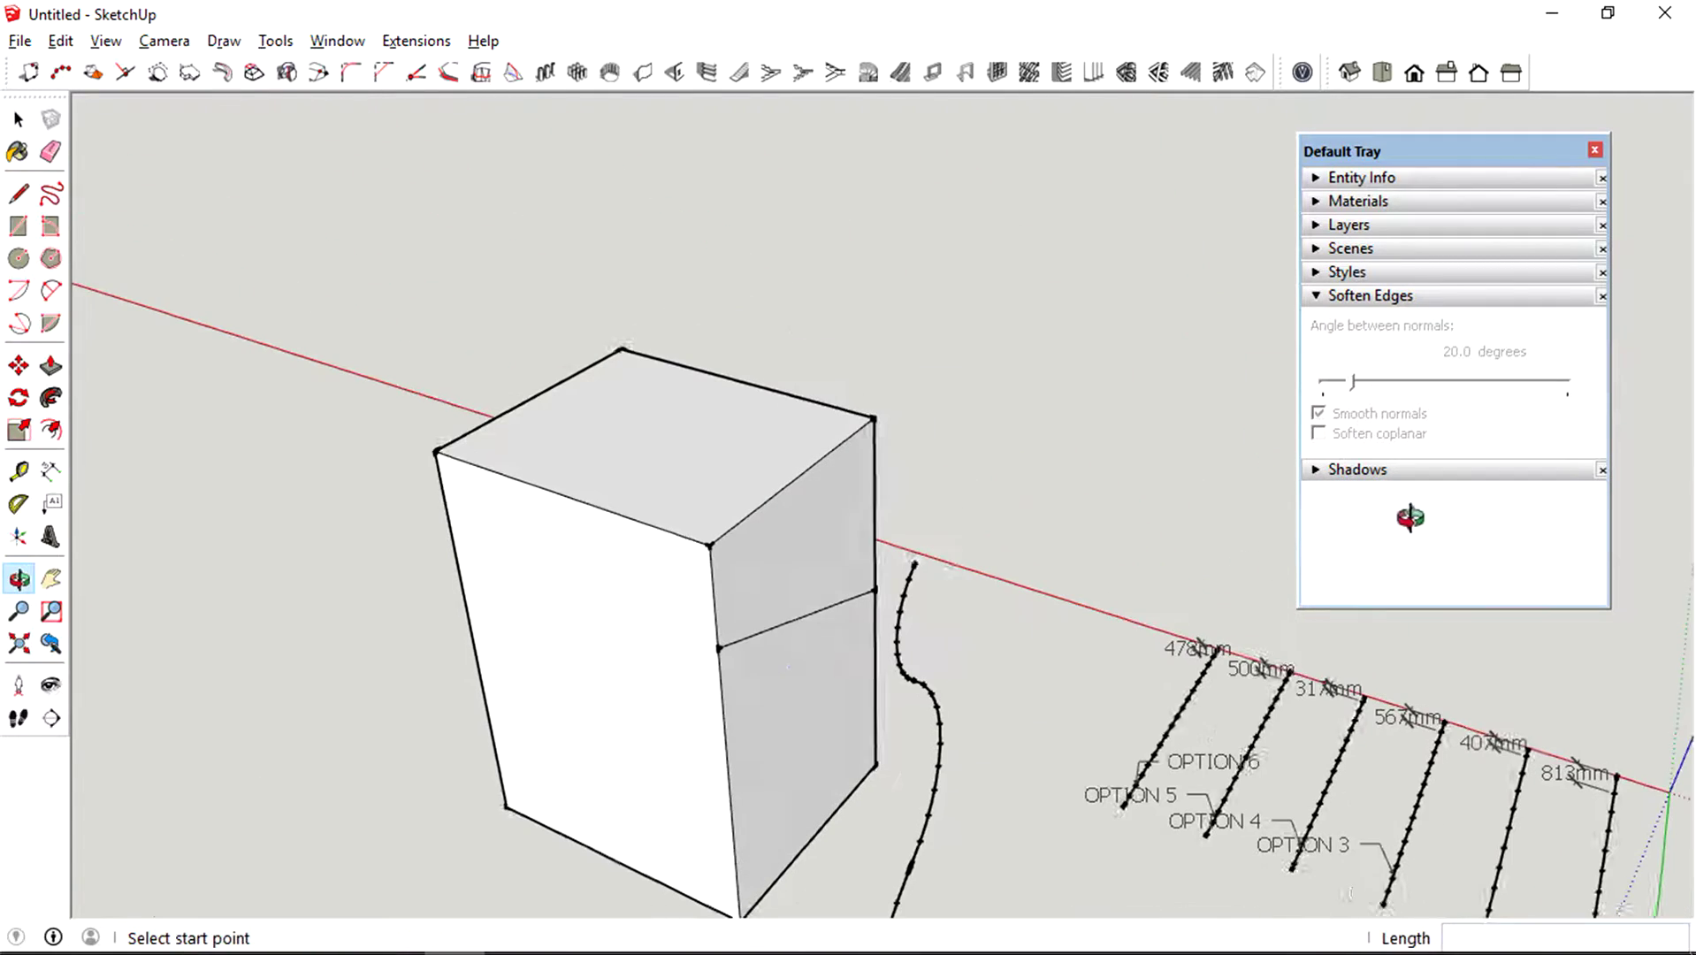
{"action": "left_click", "coordinate": [717, 648]}
{"action": "left_click", "coordinate": [435, 453]}
- Delete the box's faces and edges, keeping only the four connected lines drawn across its sides
{"action": "middle_click_drag", "start_coordinate": [435, 454], "coordinate": [778, 531]}
{"action": "key", "text": "space"}
{"action": "triple_click", "coordinate": [778, 532]}
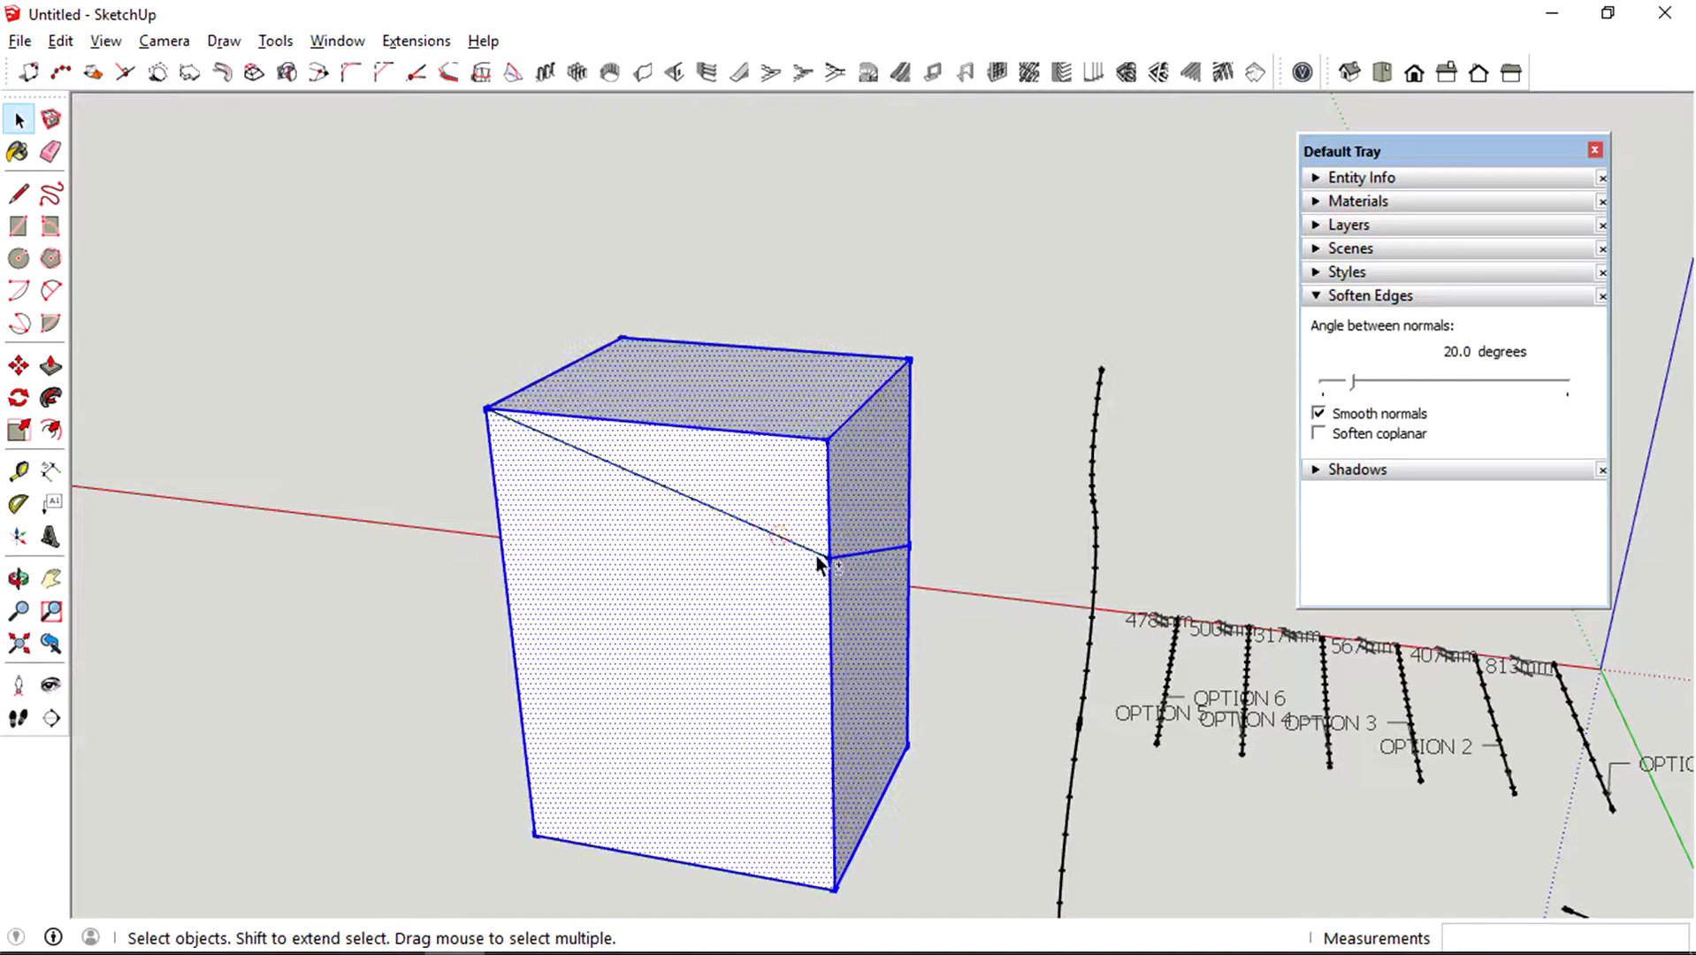
{"action": "middle_click_drag", "start_coordinate": [856, 568], "coordinate": [1247, 634]}
{"action": "middle_click_drag", "start_coordinate": [1095, 638], "coordinate": [1105, 453]}
{"action": "left_click_drag", "start_coordinate": [655, 560], "coordinate": [681, 571]}
{"action": "key", "text": "space"}
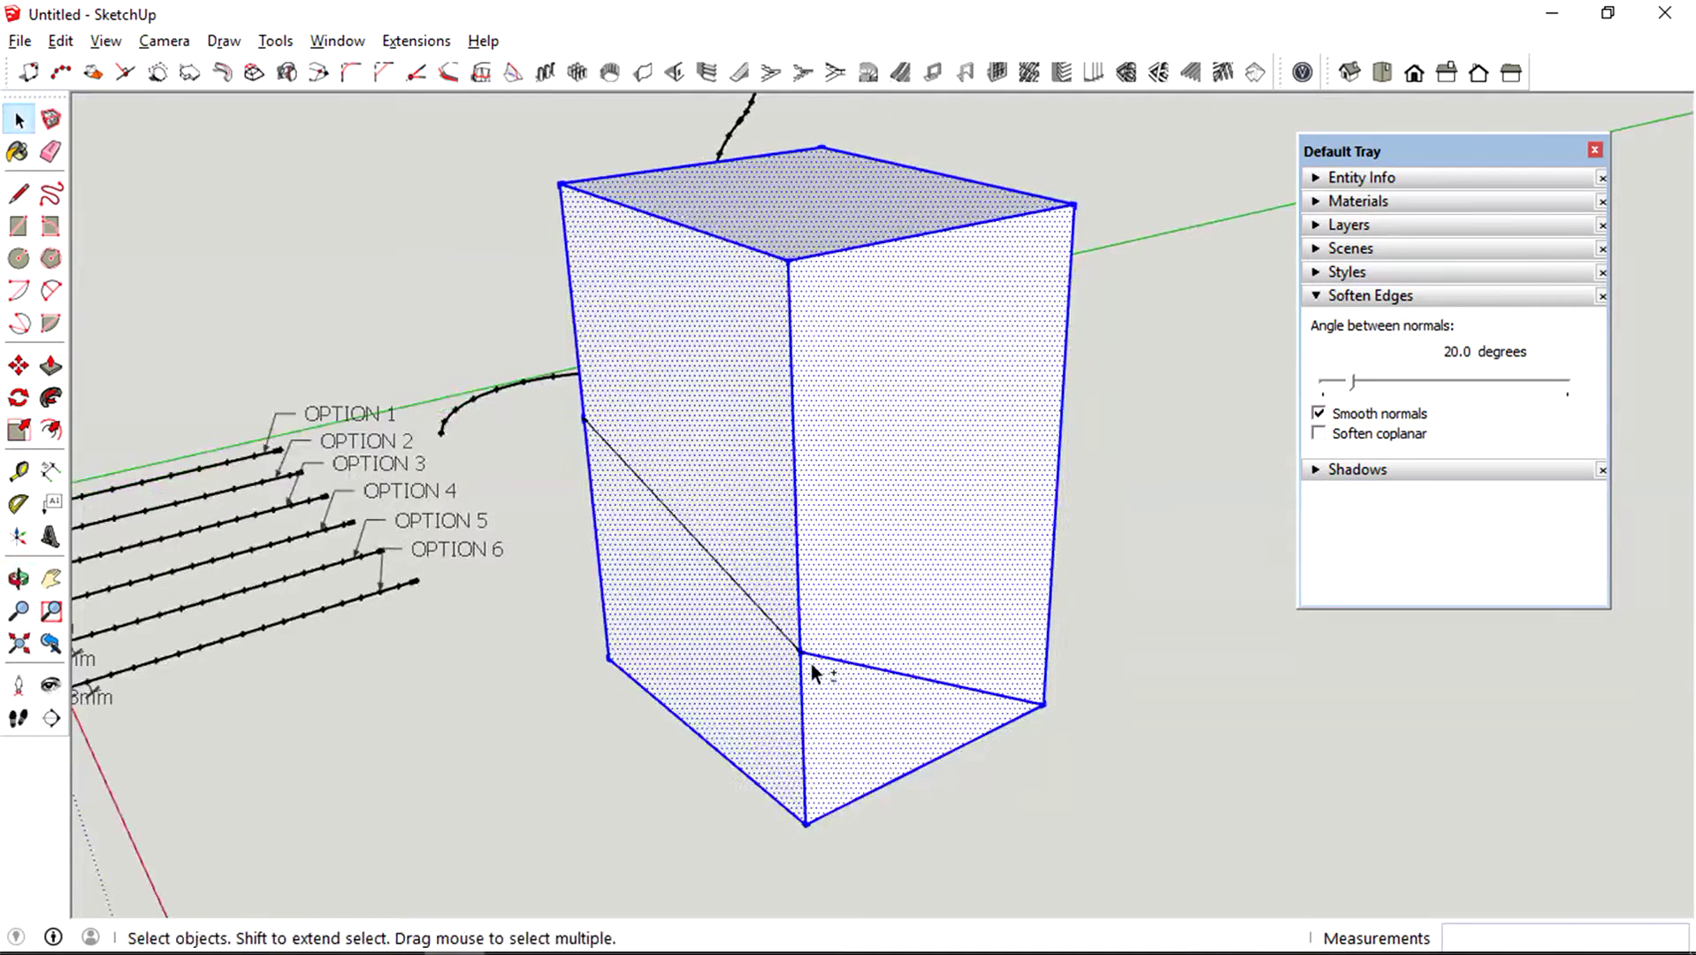
{"action": "key", "text": "Delete"}
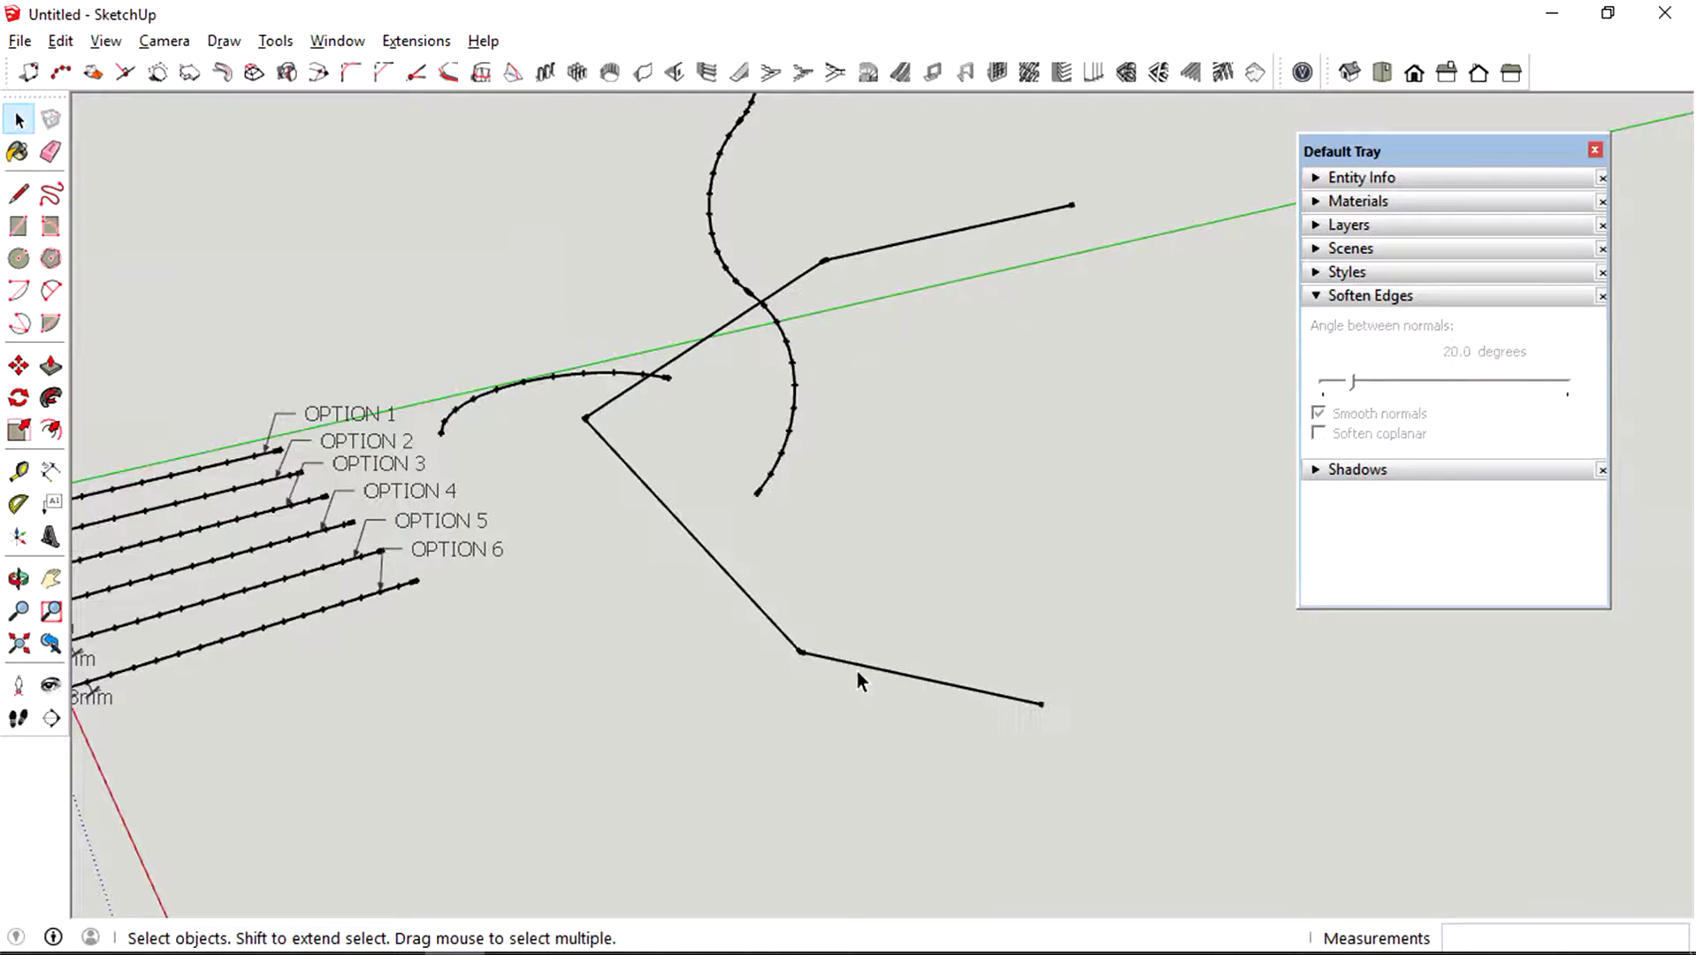
- Divide all four connected lines of the 3D path into 10 evenly distributed segments each, with points placed at both ends
{"action": "middle_click_drag", "start_coordinate": [851, 672], "coordinate": [970, 482]}
{"action": "triple_click", "coordinate": [1189, 575]}
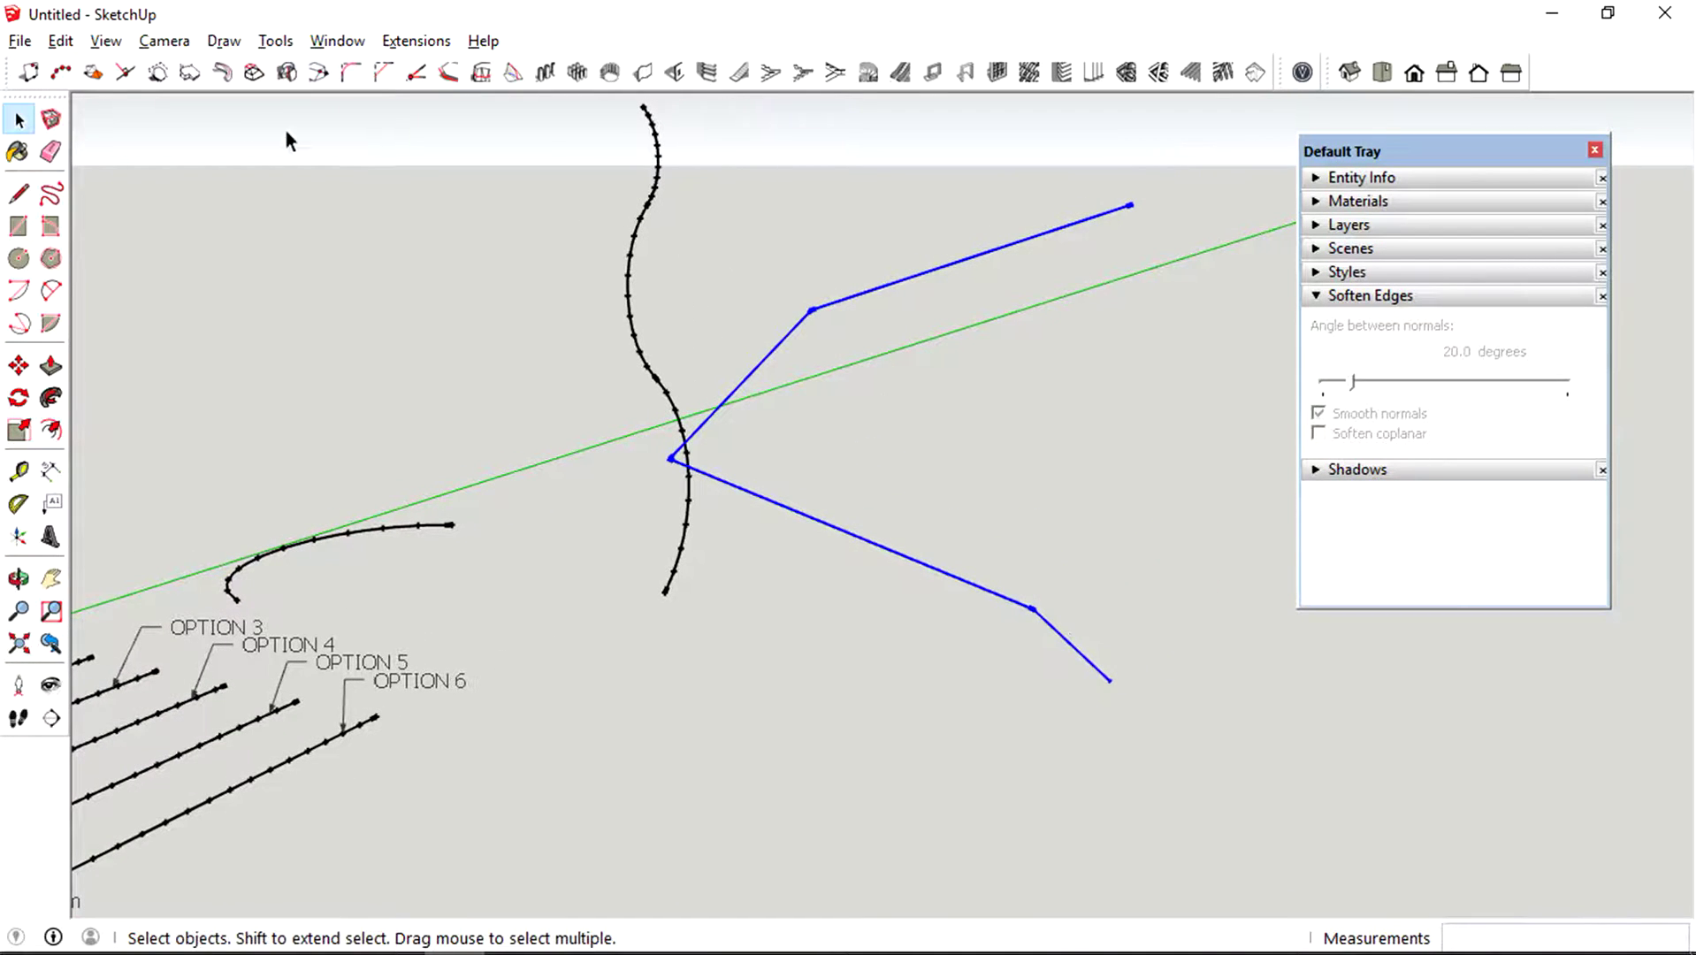
{"action": "left_click", "coordinate": [61, 71]}
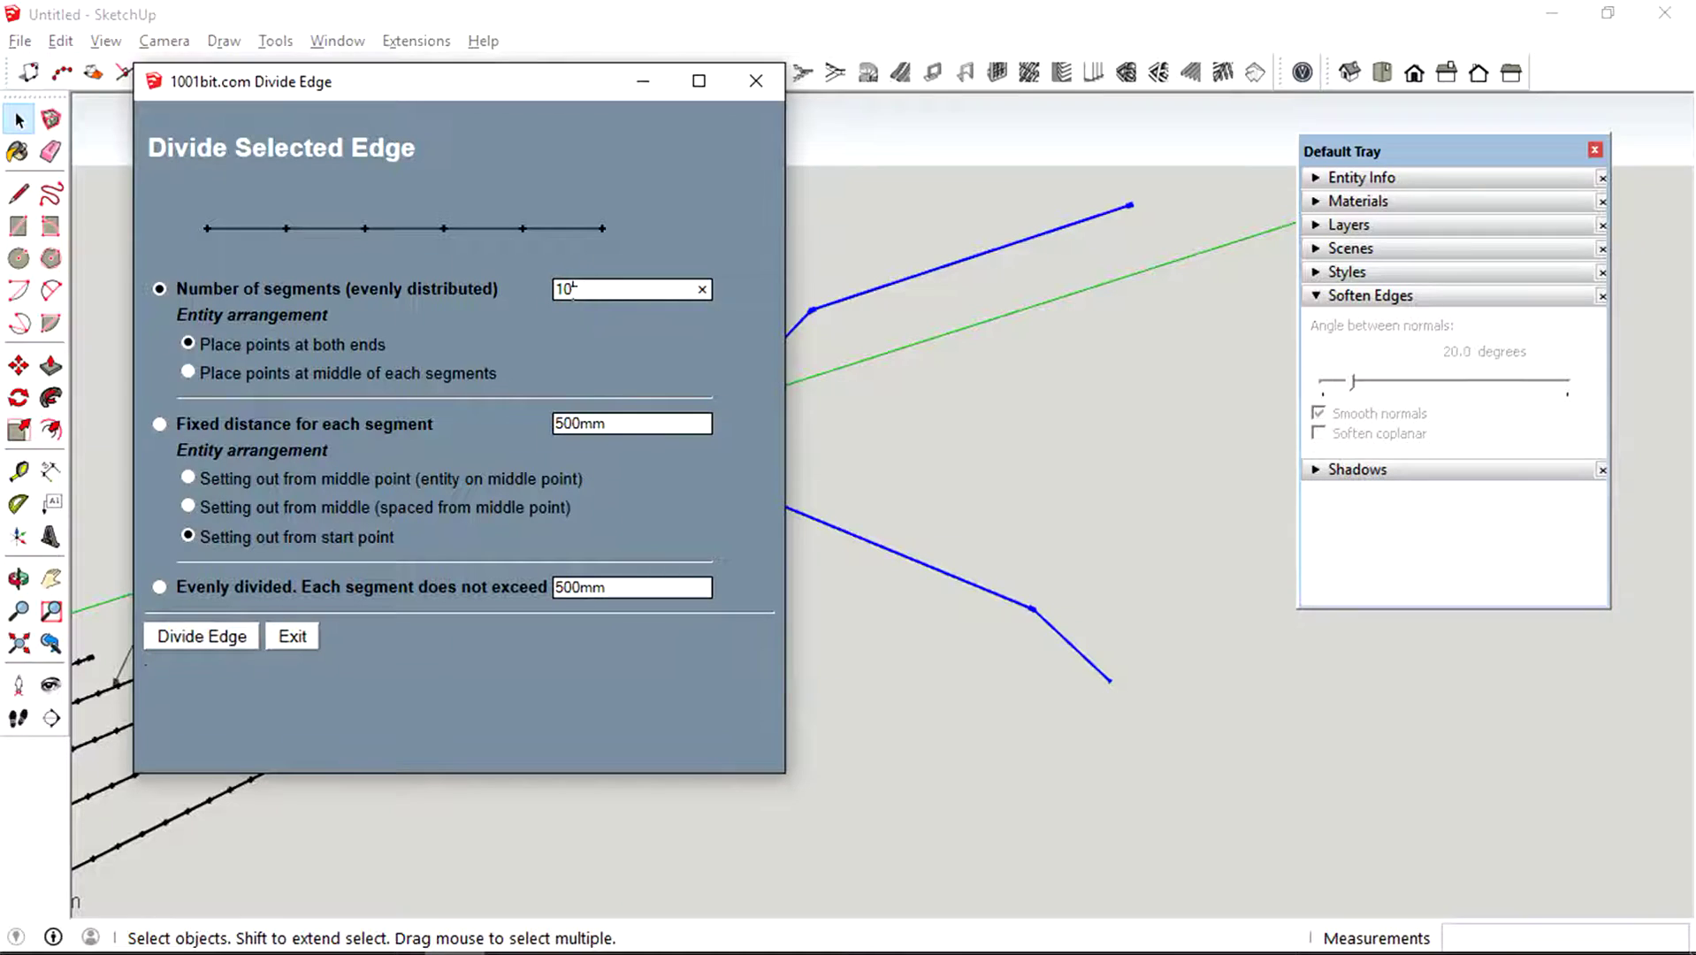
{"action": "left_click", "coordinate": [243, 642]}
{"action": "key", "text": "o"}
{"action": "middle_click_drag", "start_coordinate": [1077, 297], "coordinate": [1136, 265]}
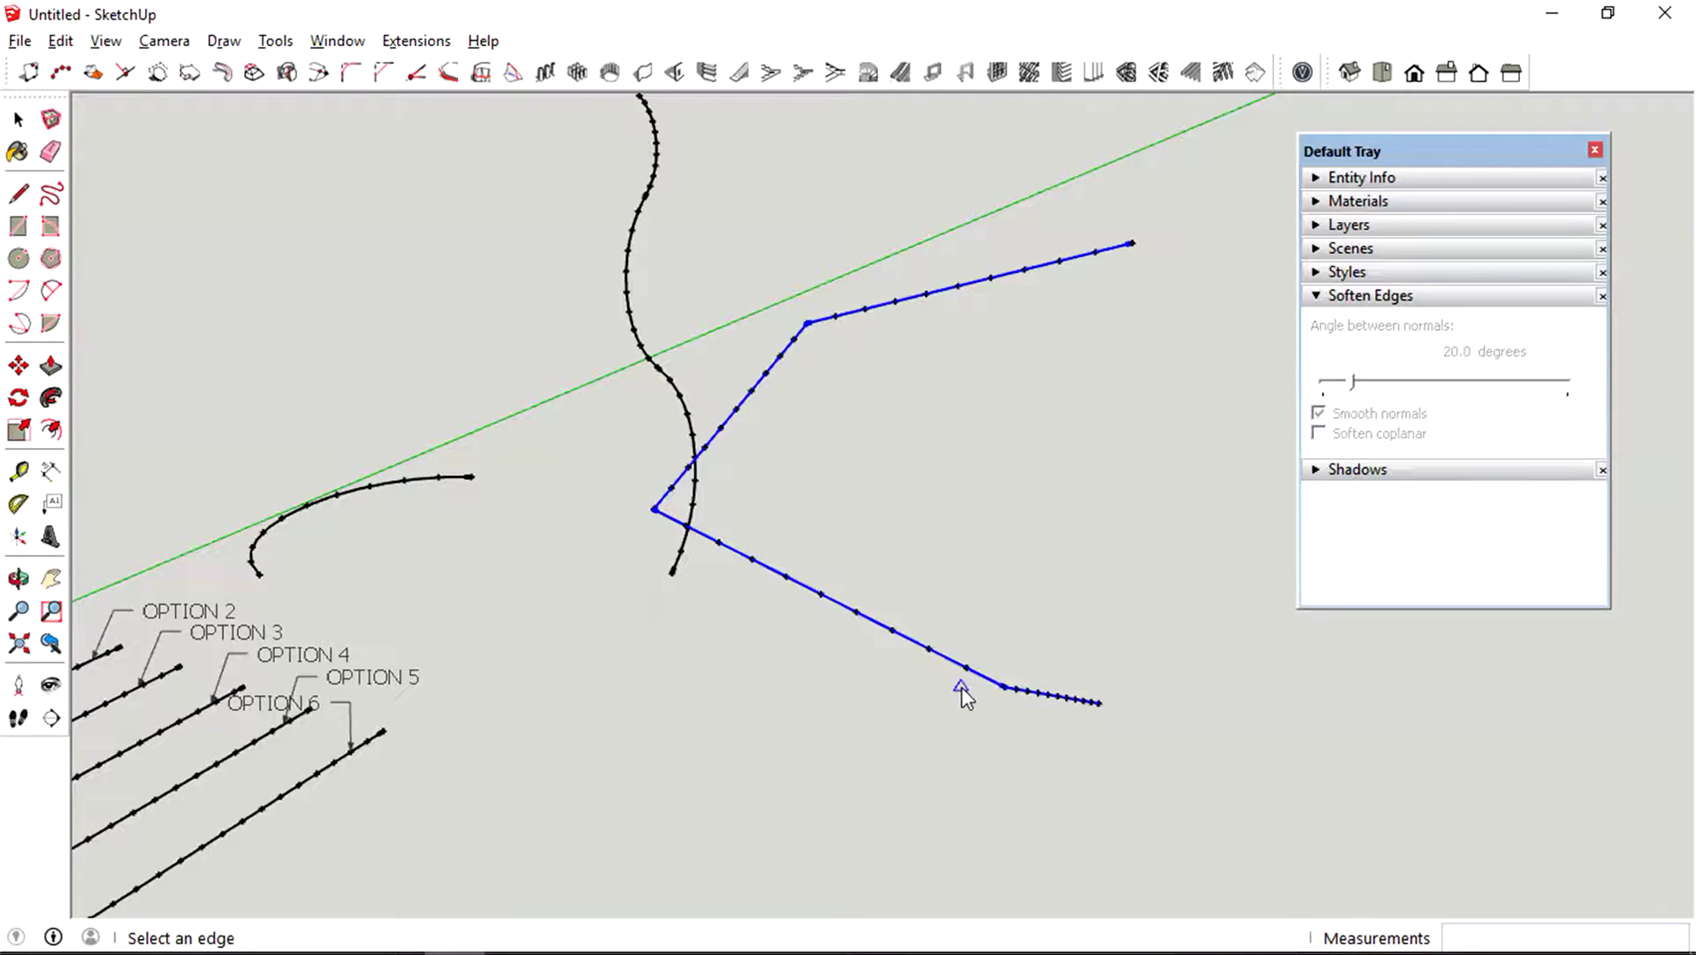
{"action": "middle_click_drag", "start_coordinate": [1108, 697], "coordinate": [1057, 372]}
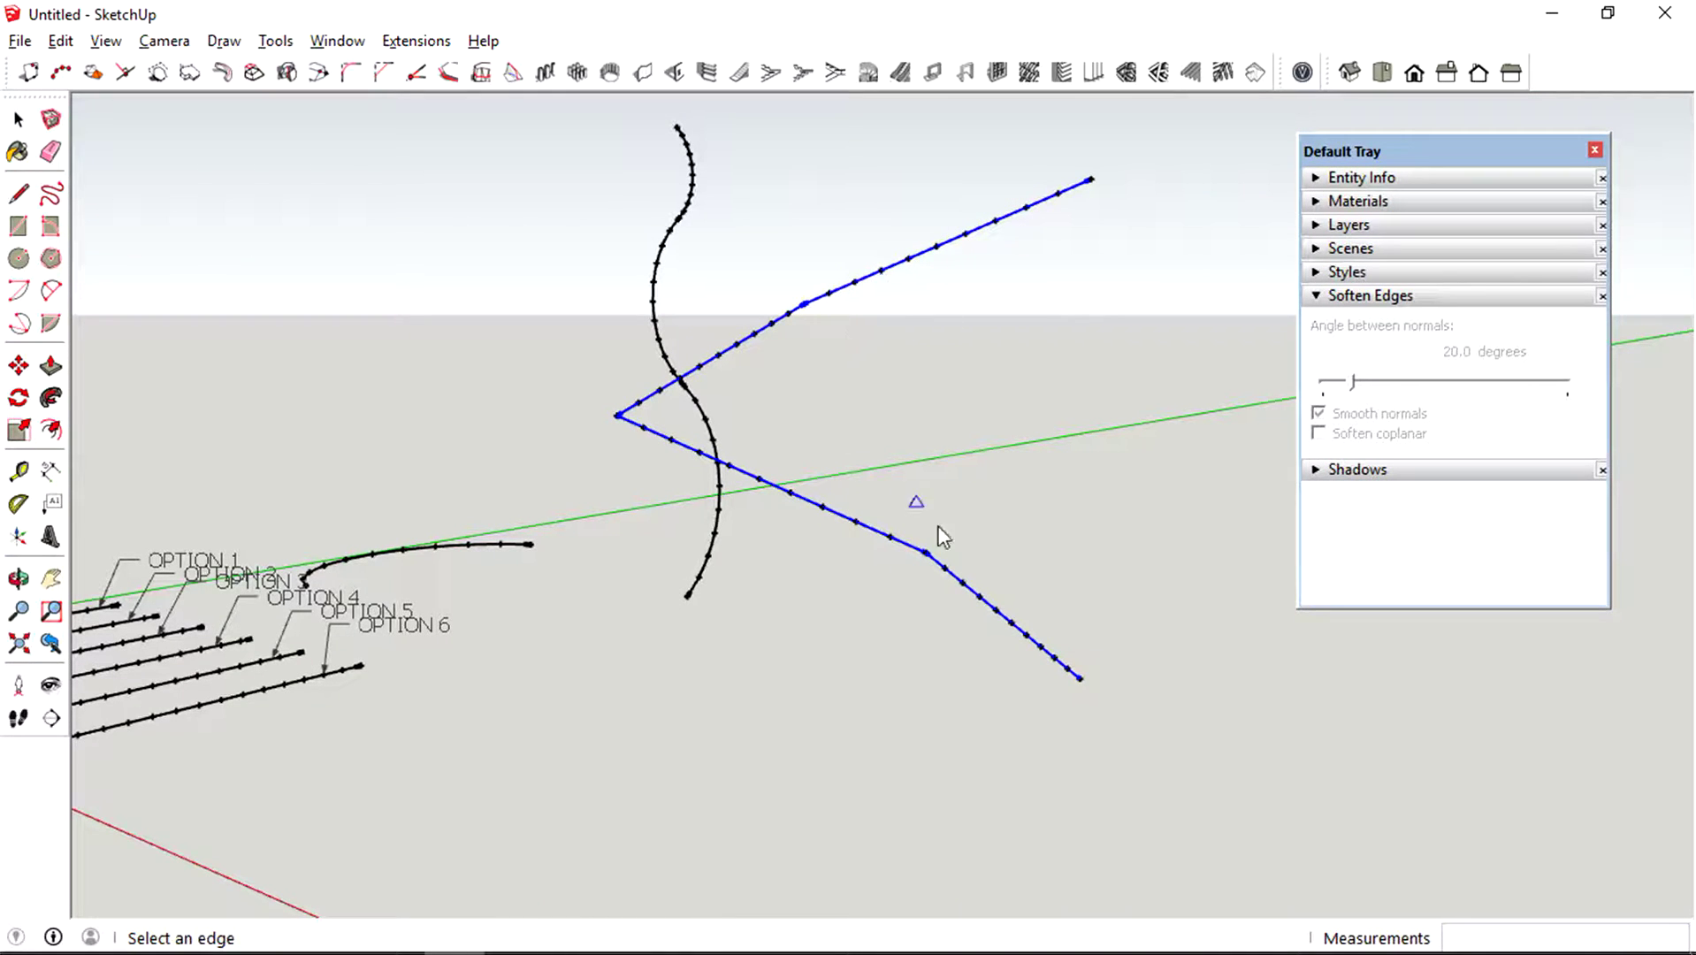
{"action": "middle_click_drag", "start_coordinate": [1007, 531], "coordinate": [908, 666]}
{"action": "key", "text": "space"}
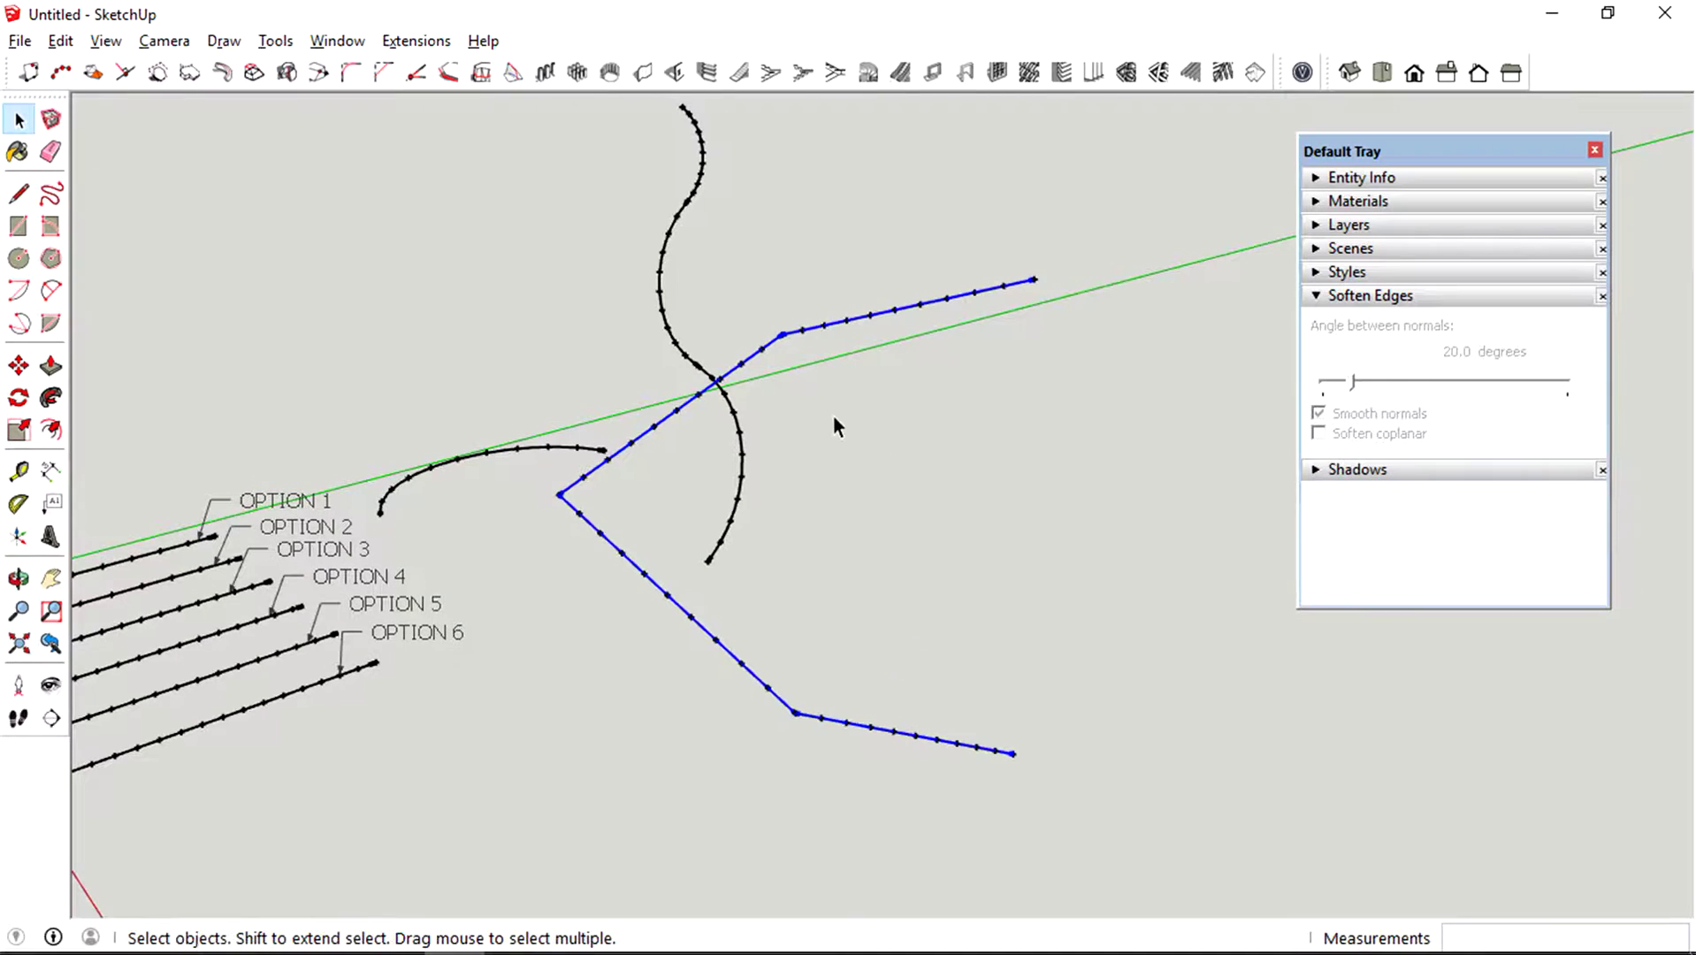
- Draw a rectangle in the empty area beyond the open end of the divided 3D path
{"action": "middle_click_drag", "start_coordinate": [833, 424], "coordinate": [858, 402]}
{"action": "scroll", "coordinate": [858, 406], "scroll_direction": "down", "scroll_amount": 4}
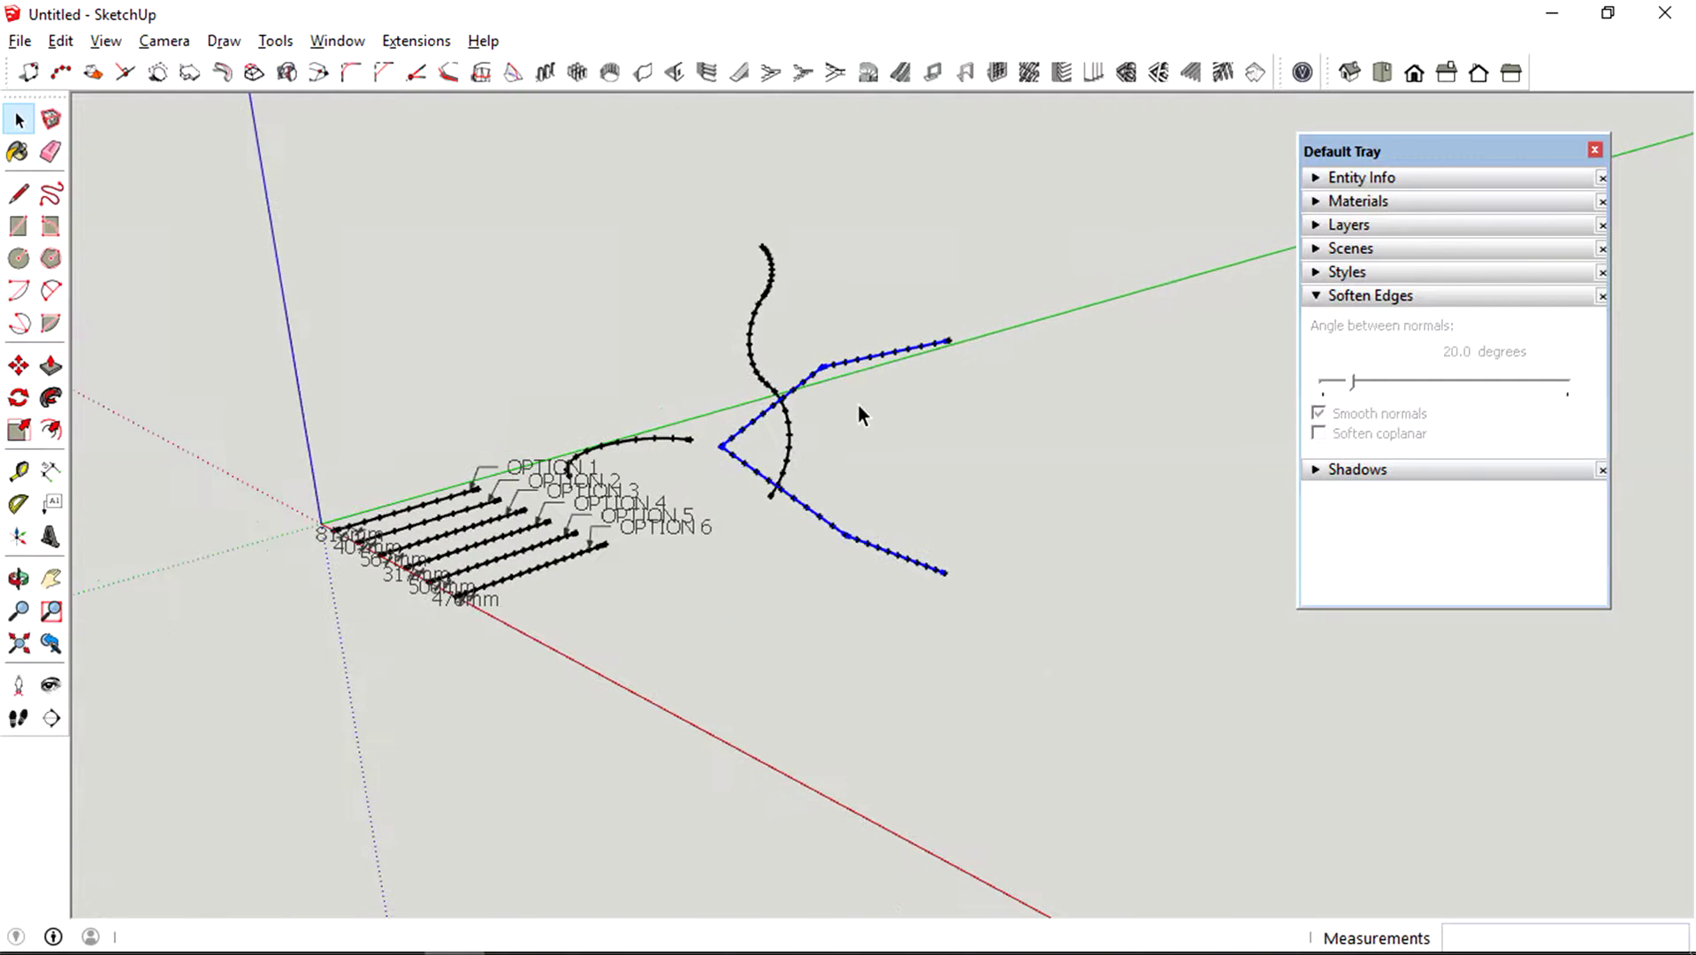
{"action": "middle_click_drag", "start_coordinate": [686, 452], "coordinate": [577, 594]}
{"action": "key", "text": "l"}
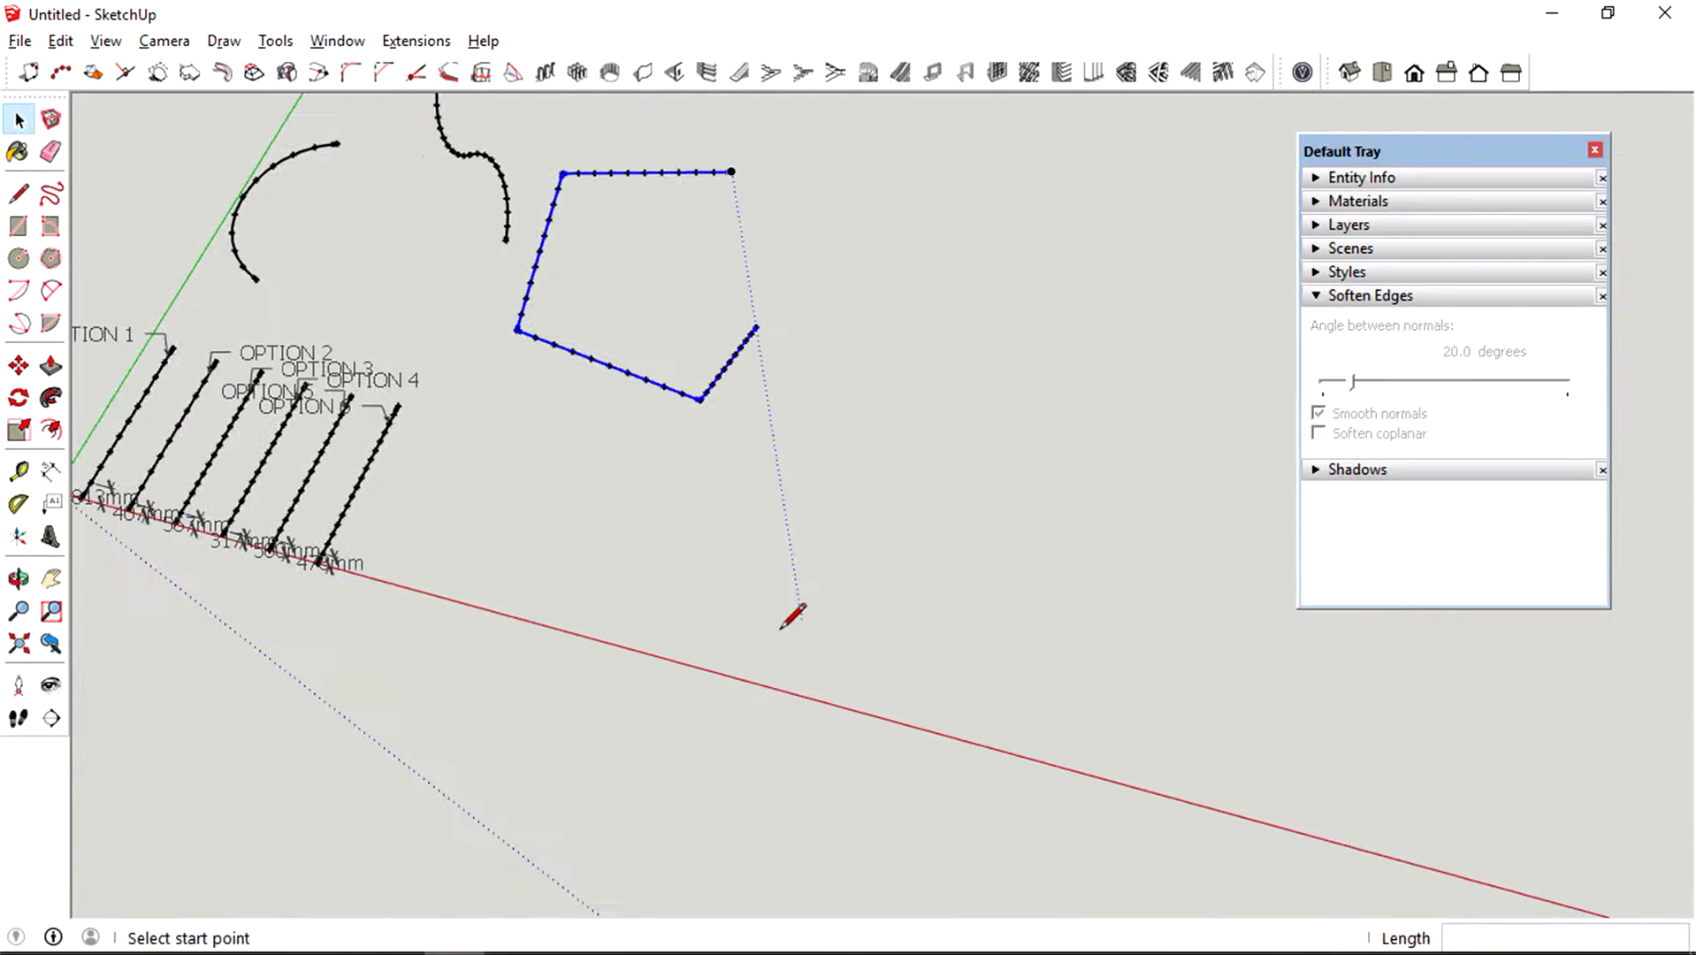
{"action": "key", "text": "r"}
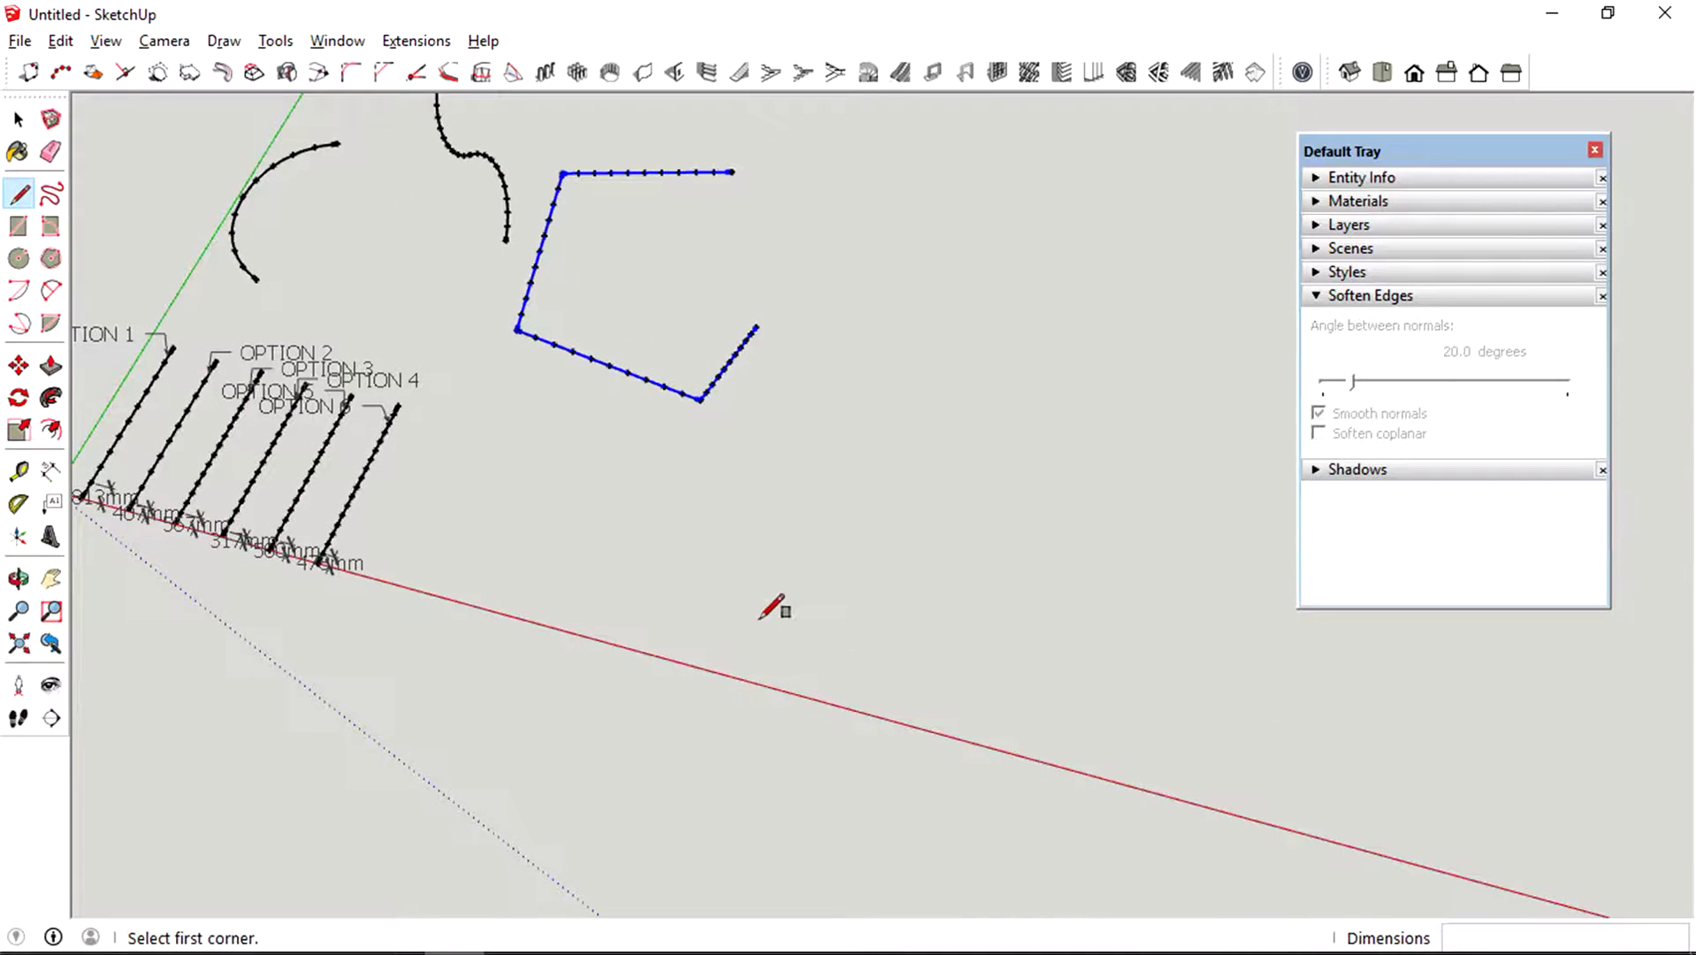
{"action": "left_click", "coordinate": [780, 479]}
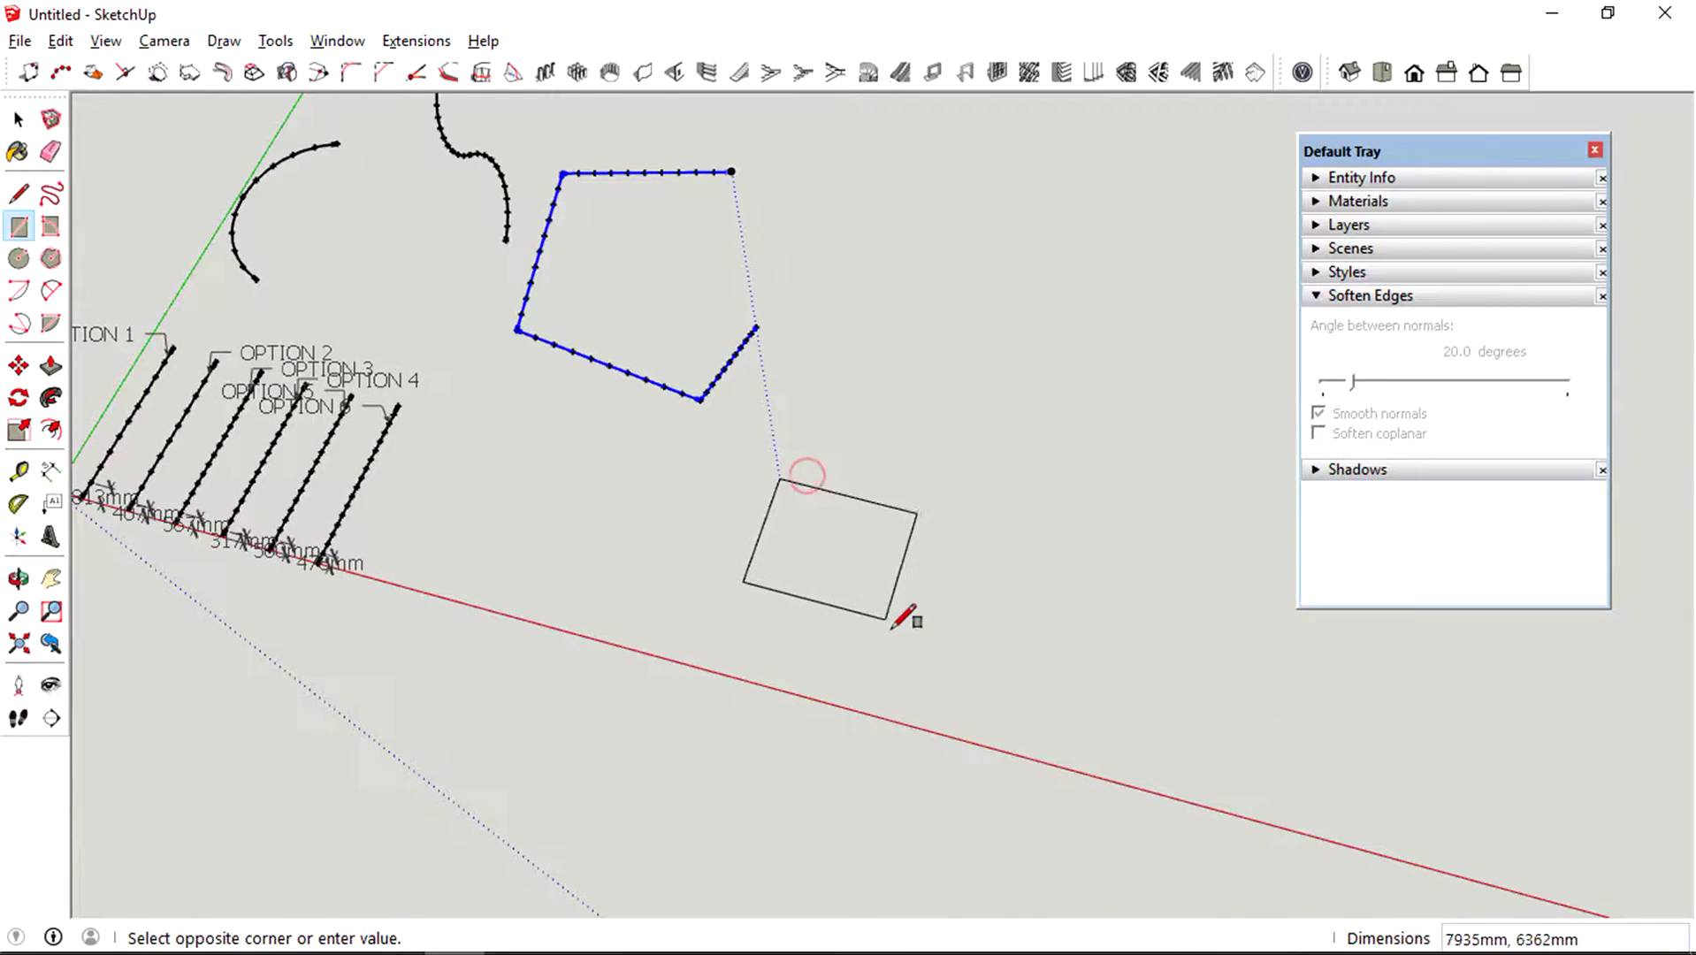
{"action": "left_click", "coordinate": [940, 717]}
{"action": "key", "text": "space"}
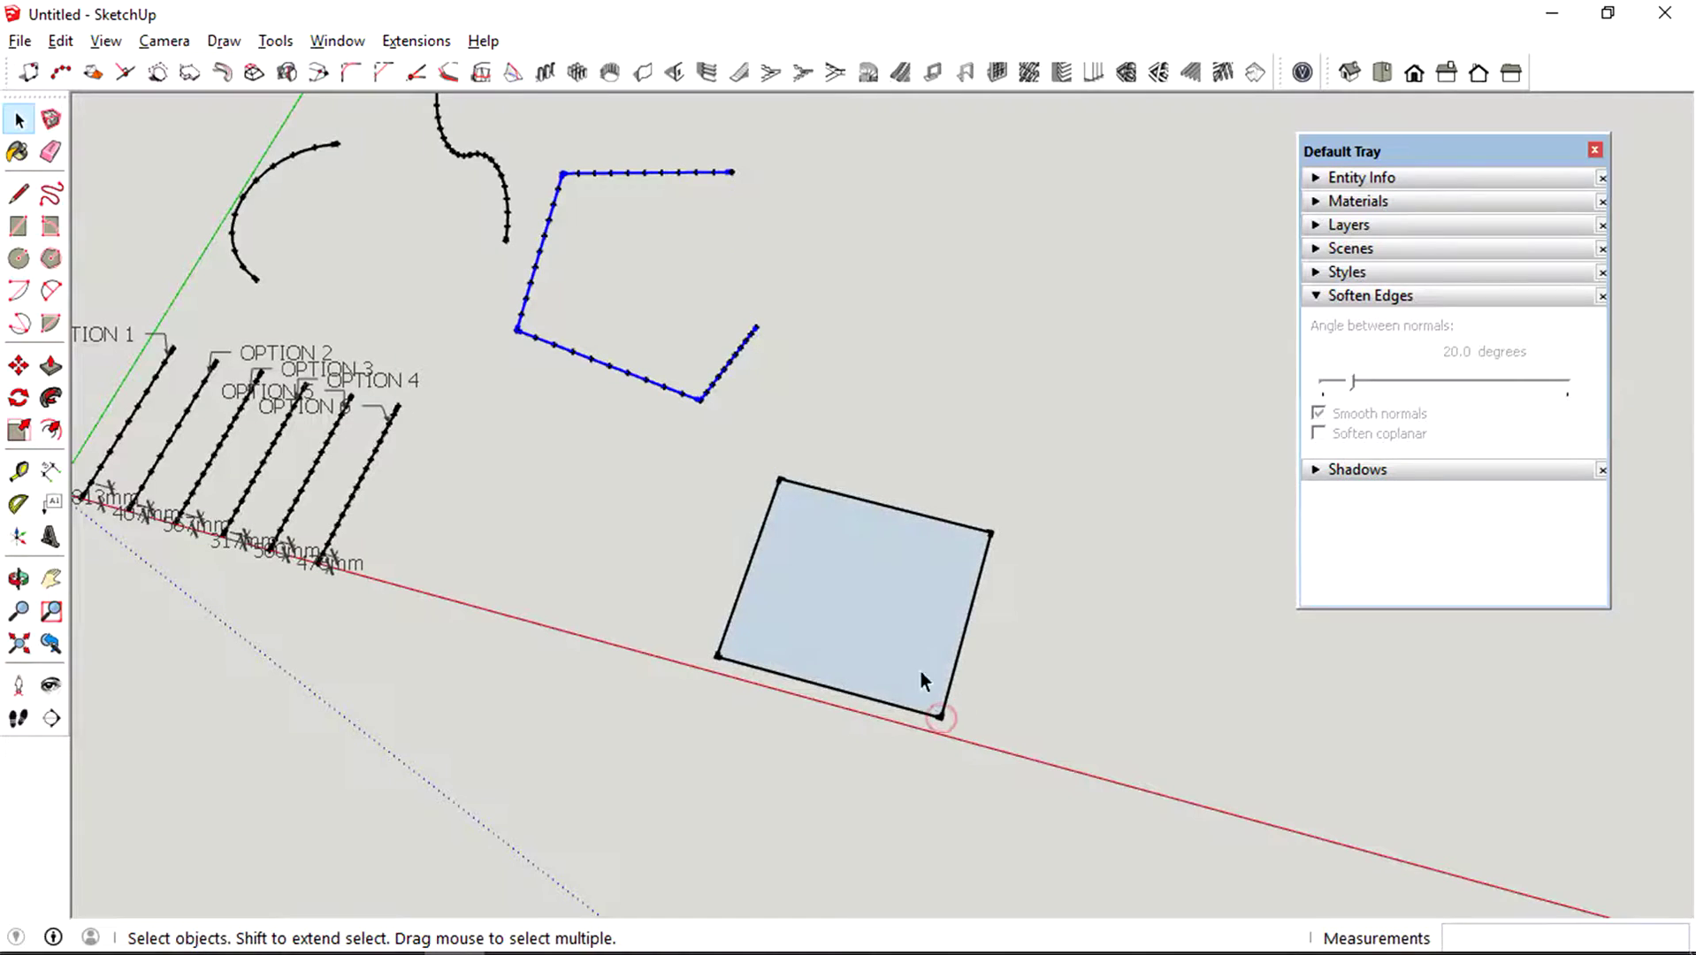
- Move the whole rectangle, face and edges, vertically to the level of the labelled option lines
{"action": "left_click", "coordinate": [901, 624]}
{"action": "mouse_move", "coordinate": [901, 623]}
{"action": "middle_mouse_down"}
{"action": "mouse_move", "coordinate": [851, 522]}
{"action": "mouse_move", "coordinate": [870, 635]}
{"action": "middle_mouse_up"}
{"action": "double_click", "coordinate": [870, 635]}
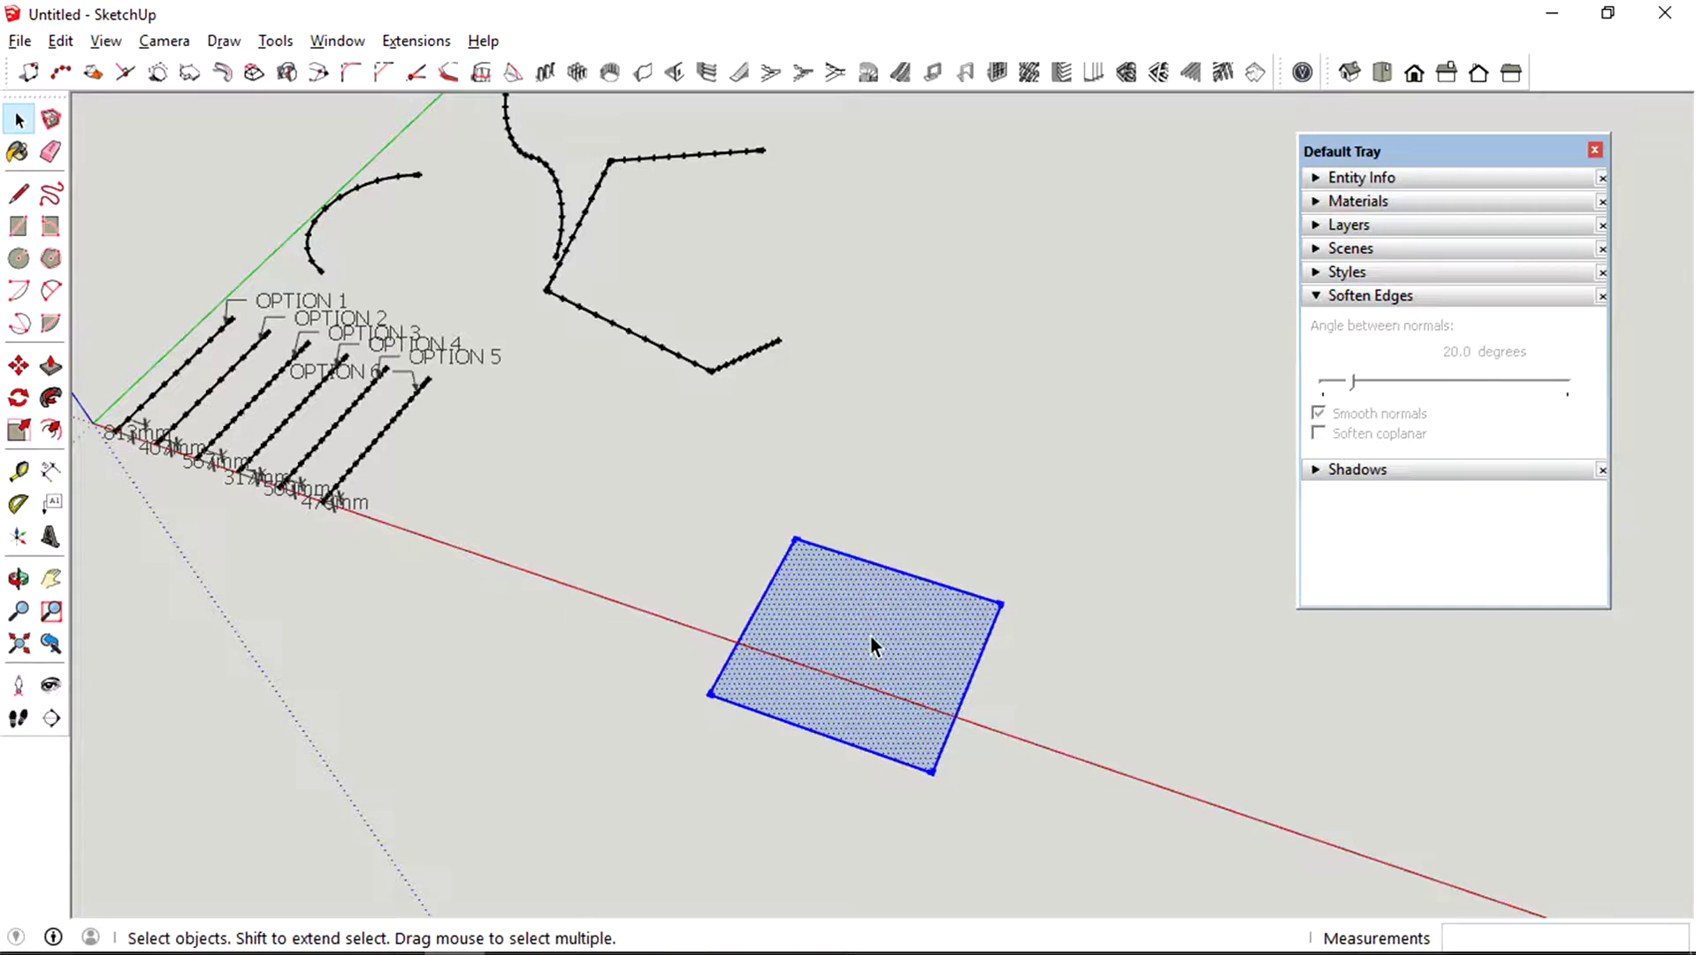
{"action": "key", "text": "m"}
{"action": "left_click", "coordinate": [708, 694]}
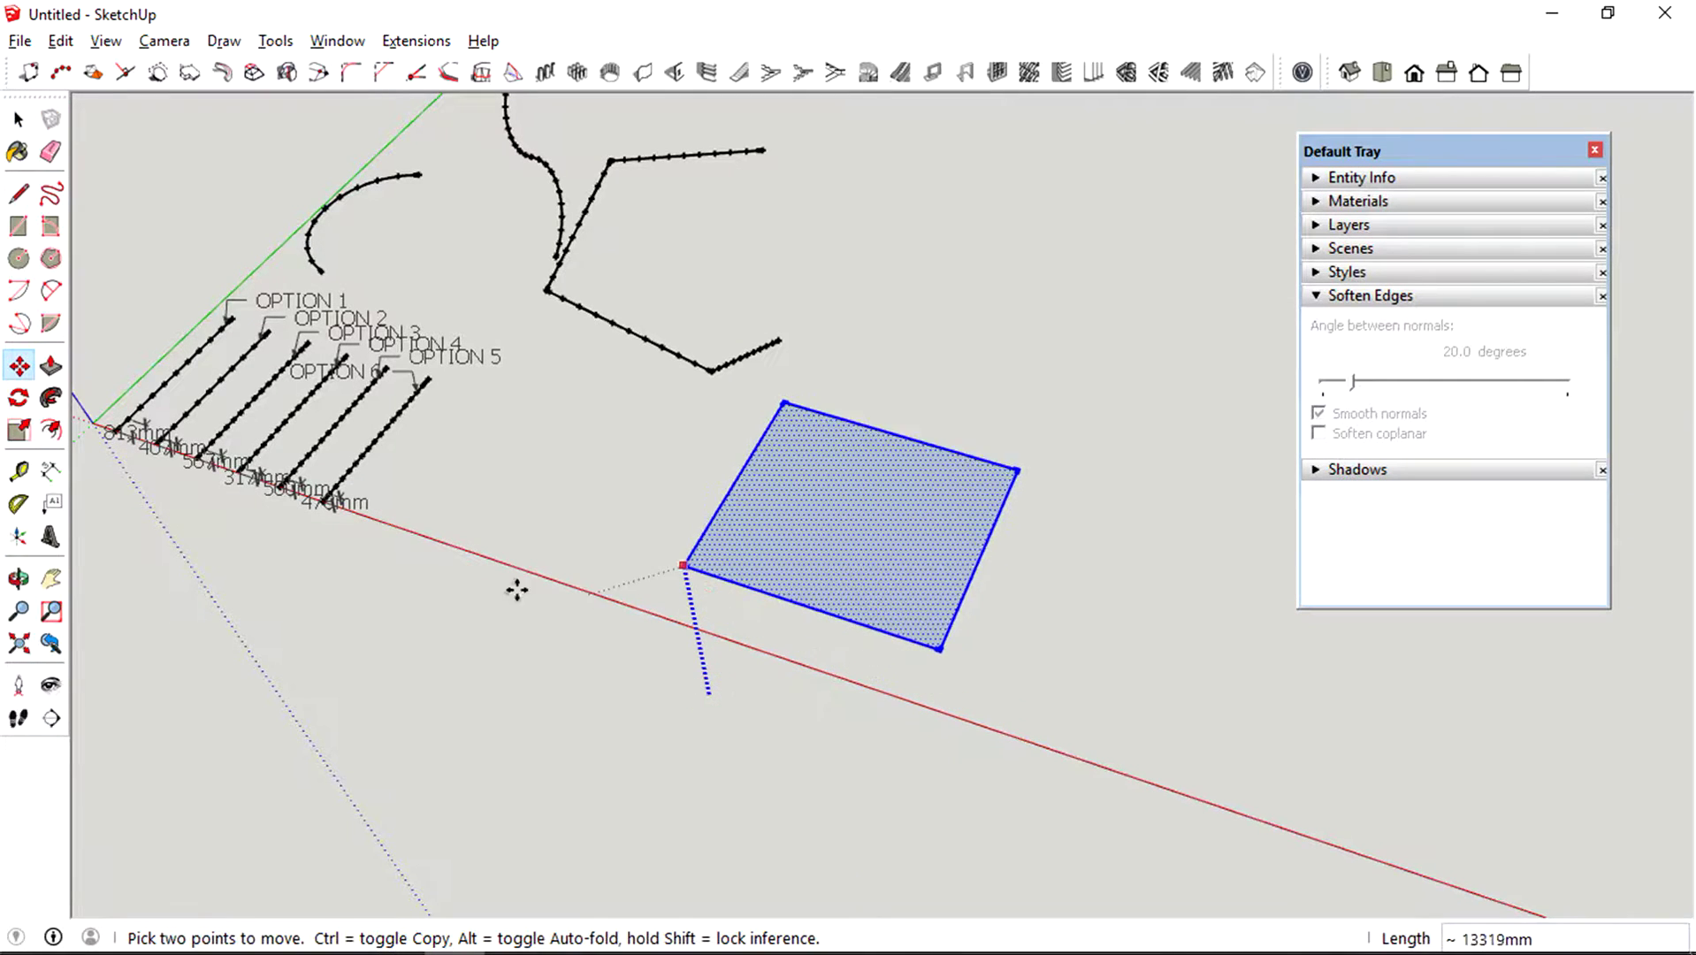
{"action": "left_click", "coordinate": [354, 466]}
{"action": "mouse_move", "coordinate": [778, 389]}
{"action": "middle_mouse_down"}
{"action": "mouse_move", "coordinate": [855, 310]}
{"action": "mouse_move", "coordinate": [783, 406]}
{"action": "middle_mouse_up"}
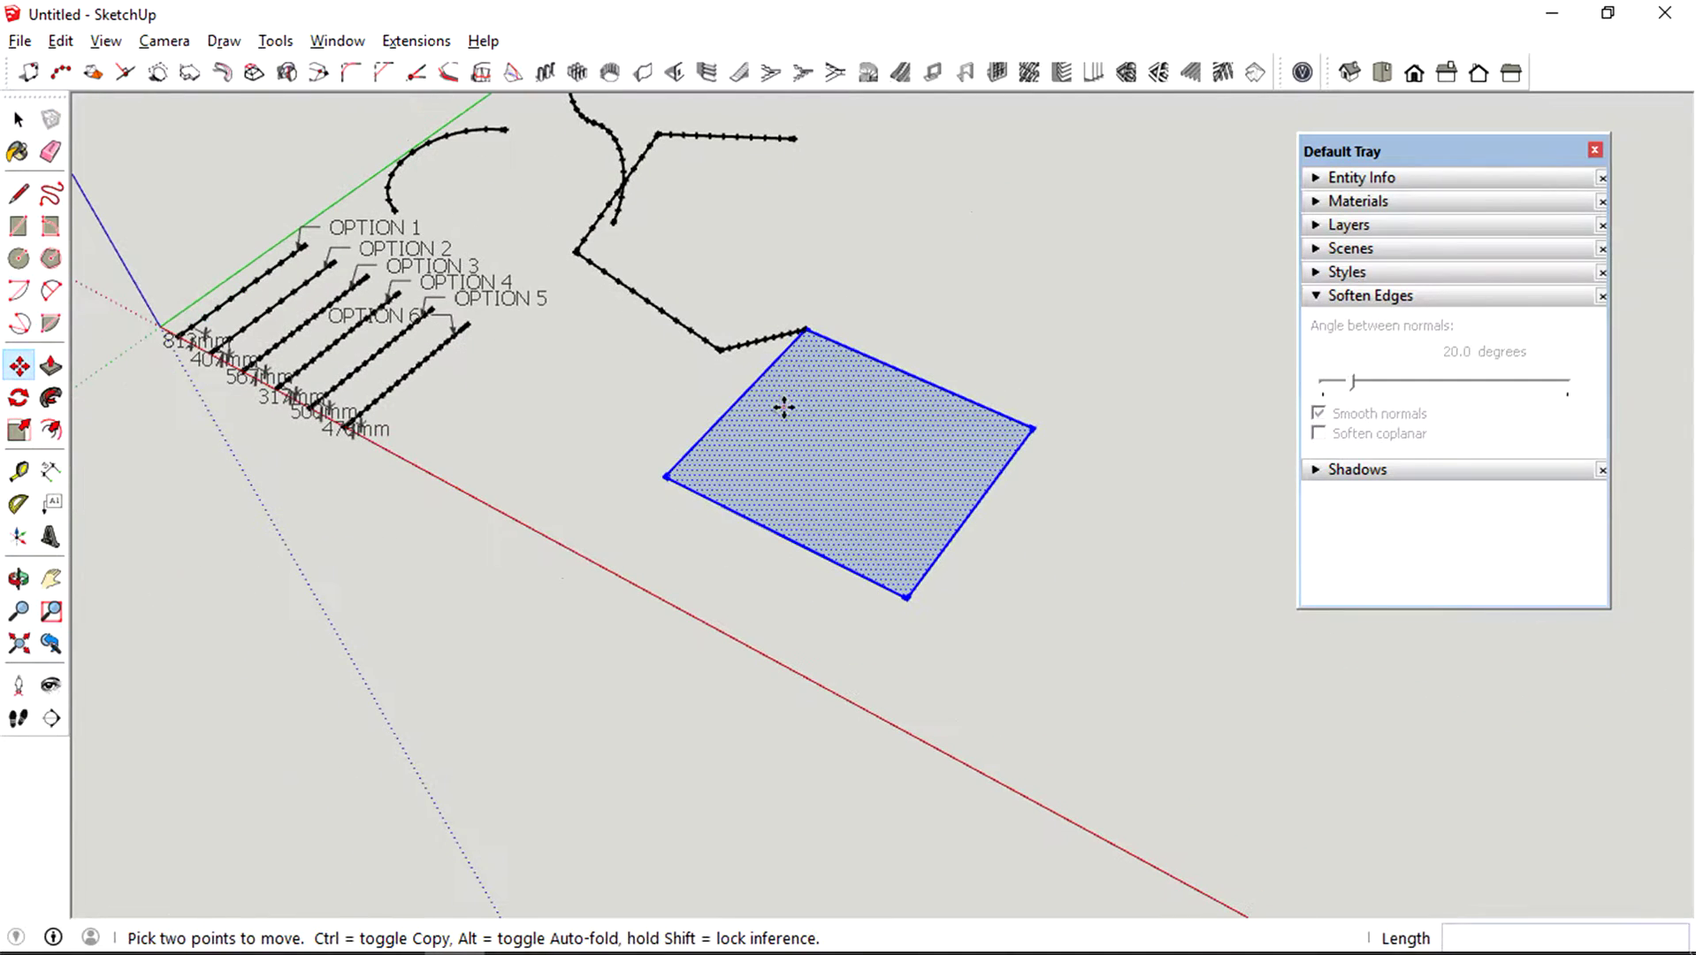
- Copy the rectangle farther away from the divided 3D path and delete the original rectangle
{"action": "left_click", "coordinate": [783, 407]}
{"action": "key", "text": "ctrl"}
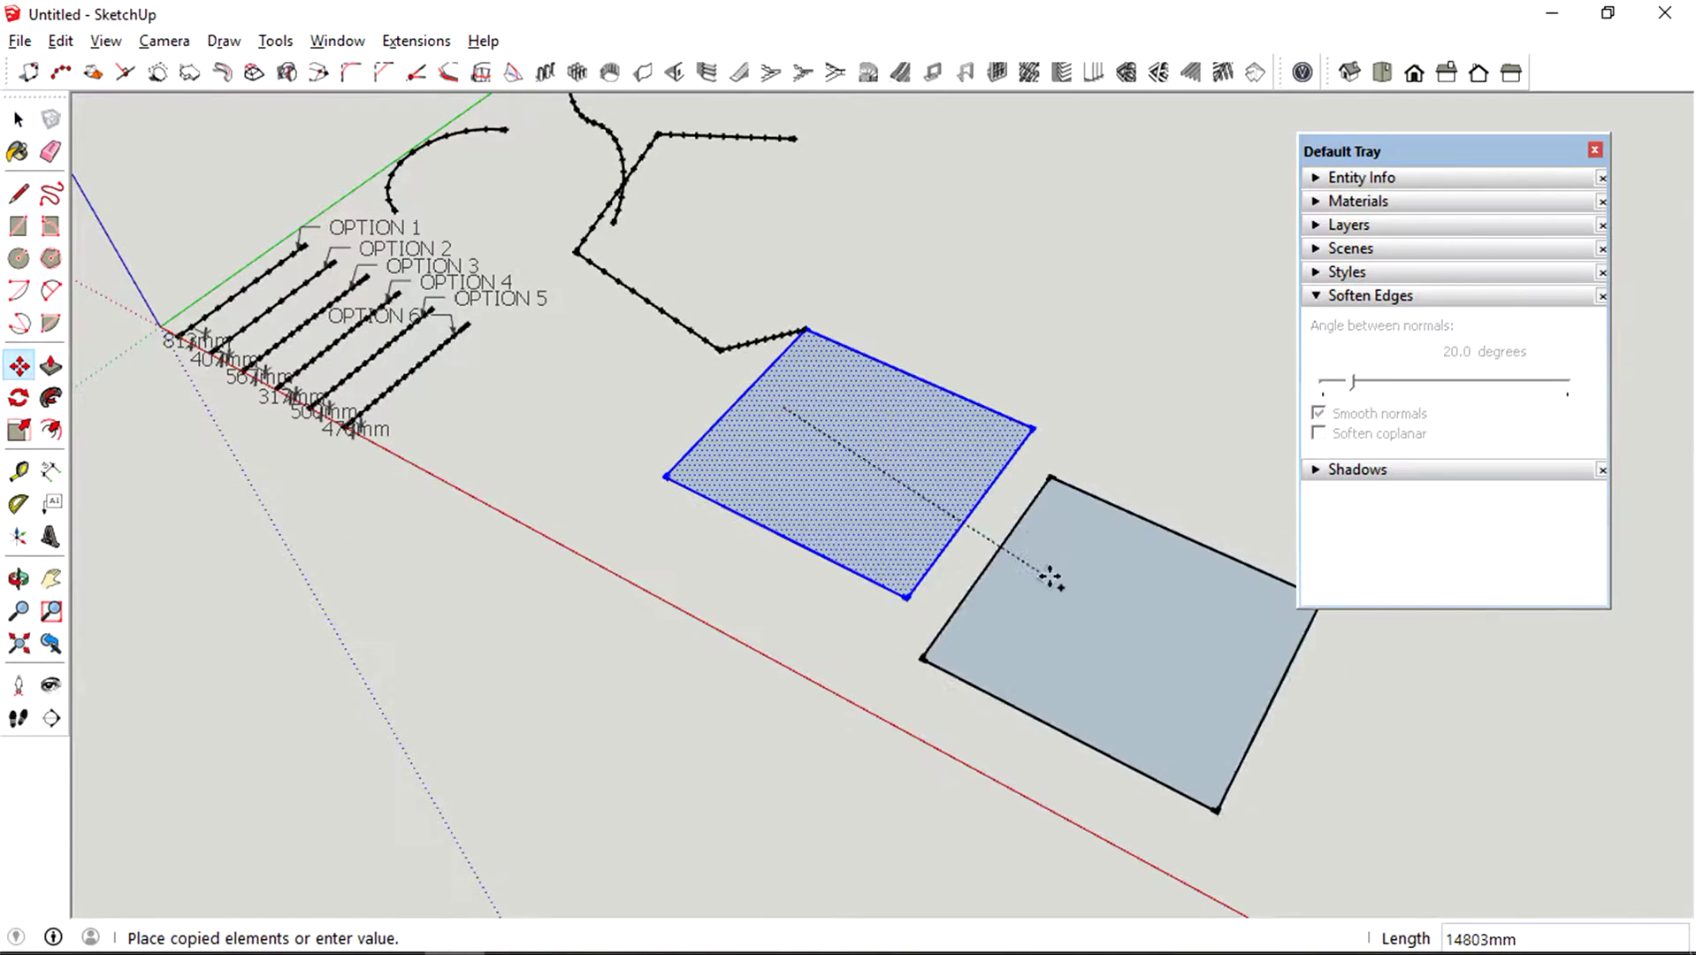
{"action": "left_click", "coordinate": [1188, 599]}
{"action": "key", "text": "space"}
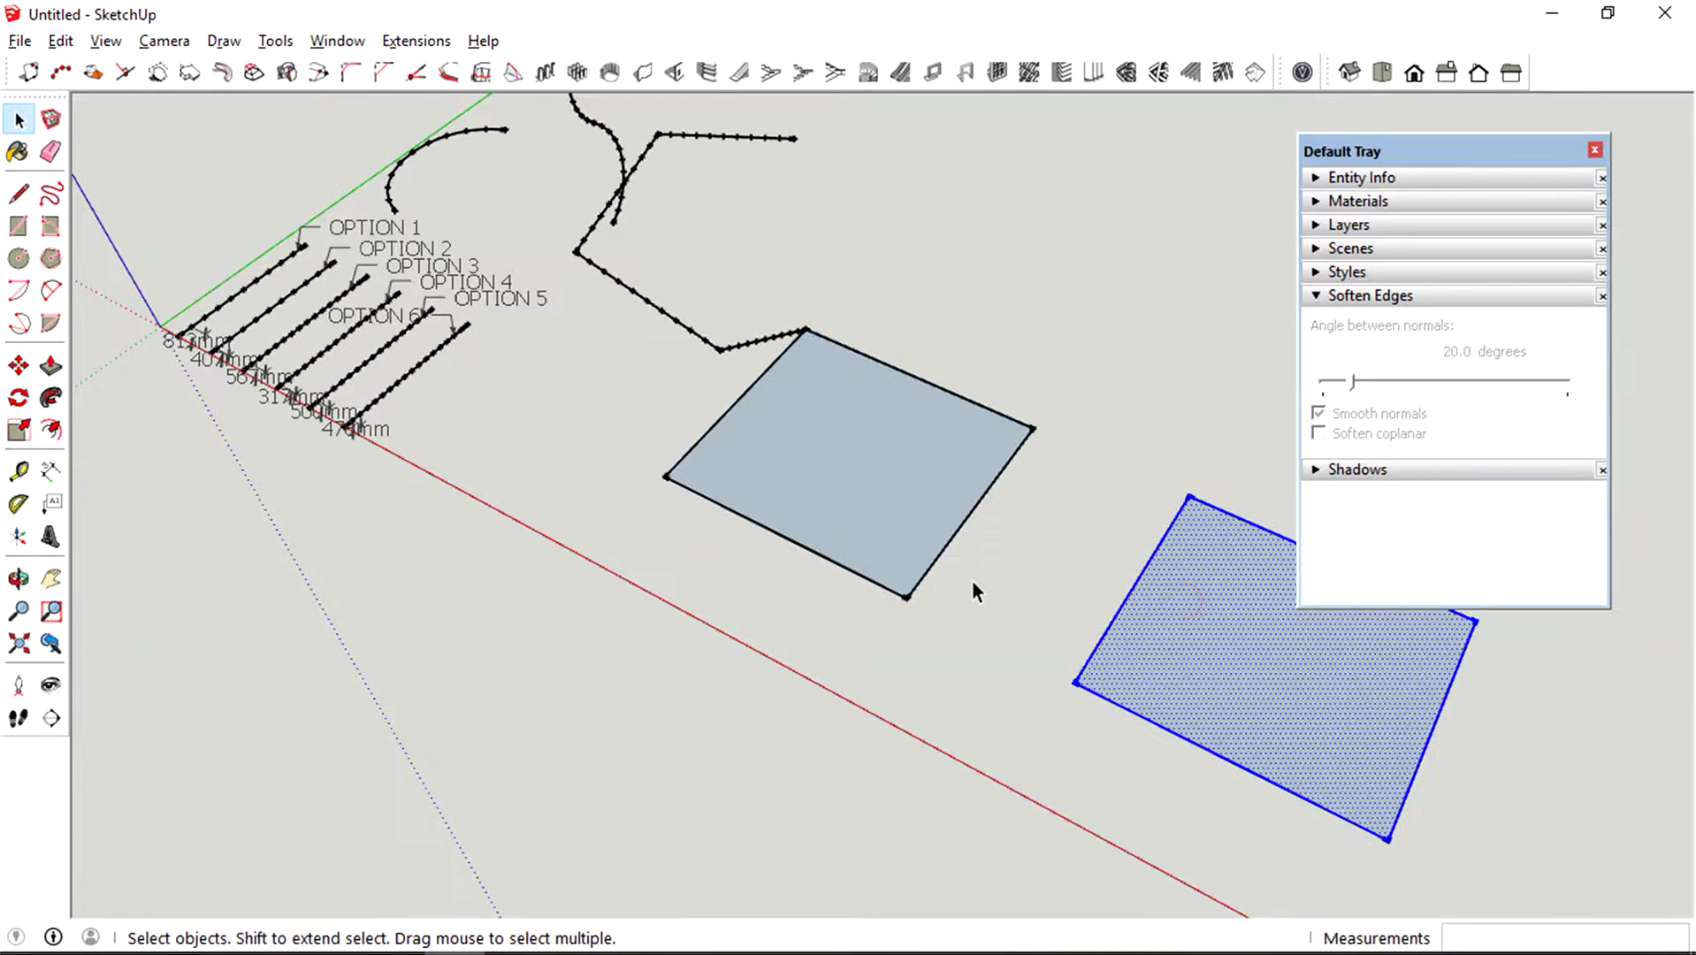
{"action": "left_click_drag", "start_coordinate": [946, 617], "coordinate": [683, 403]}
{"action": "key", "text": "Delete"}
- Divide all four edges of the rectangle into 10 evenly distributed segments each, with points placed at both ends
{"action": "middle_click_drag", "start_coordinate": [965, 488], "coordinate": [787, 522]}
{"action": "double_click", "coordinate": [871, 557]}
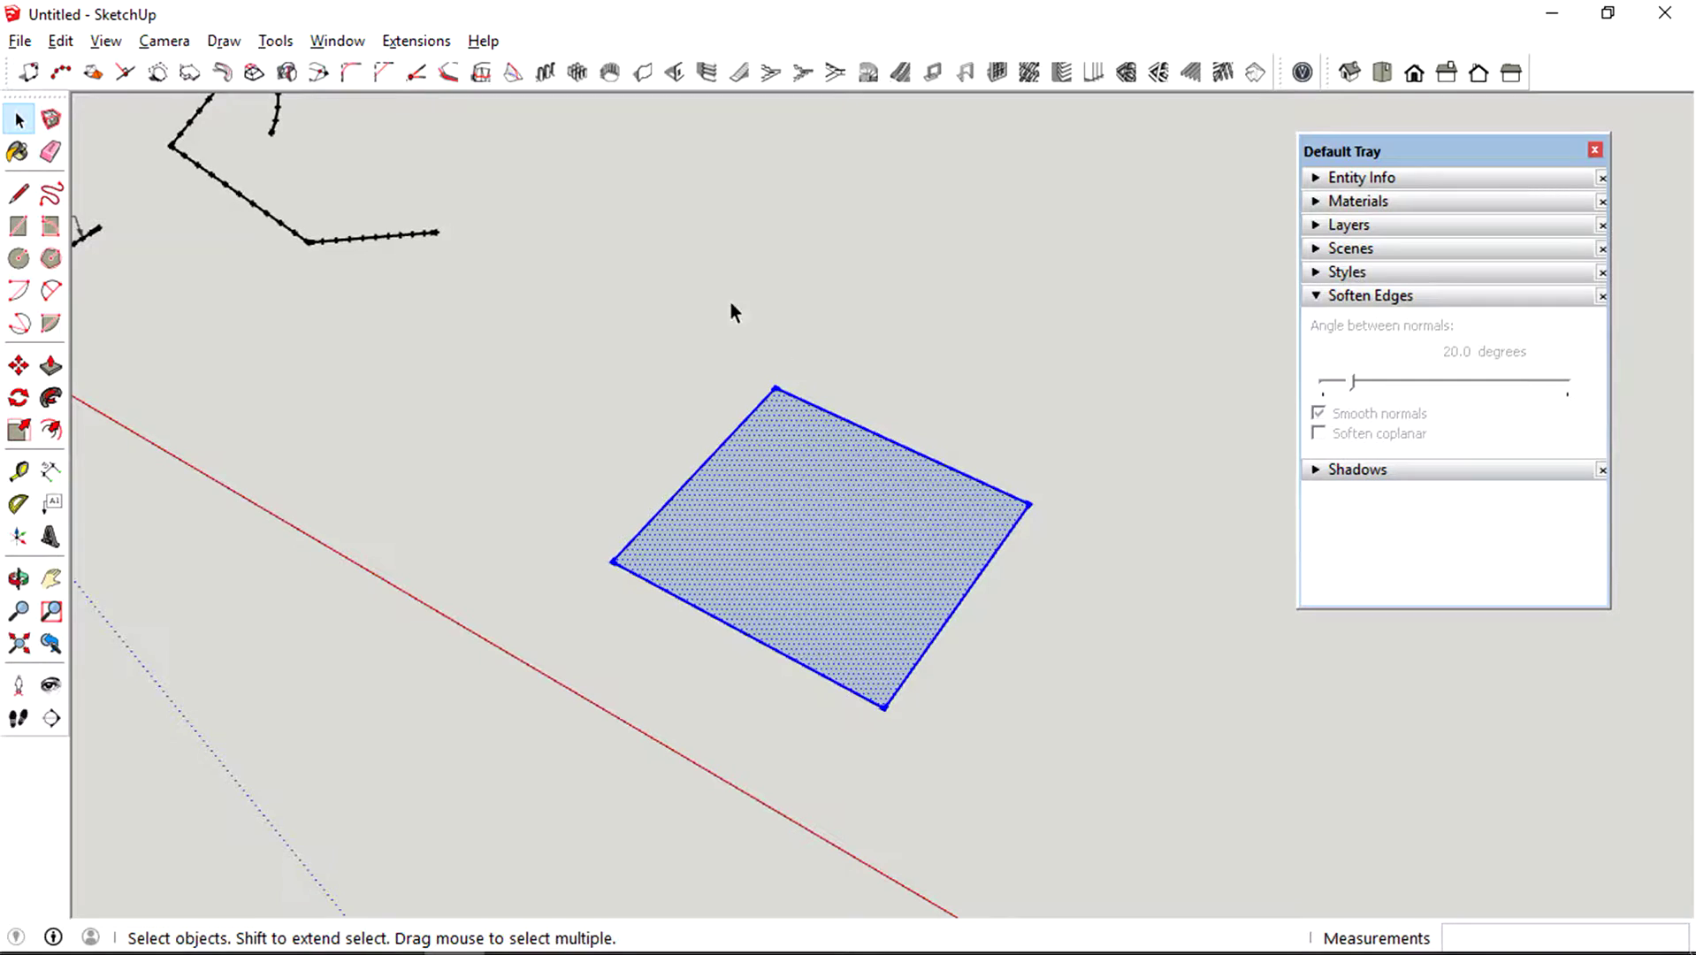
{"action": "left_click", "coordinate": [61, 73]}
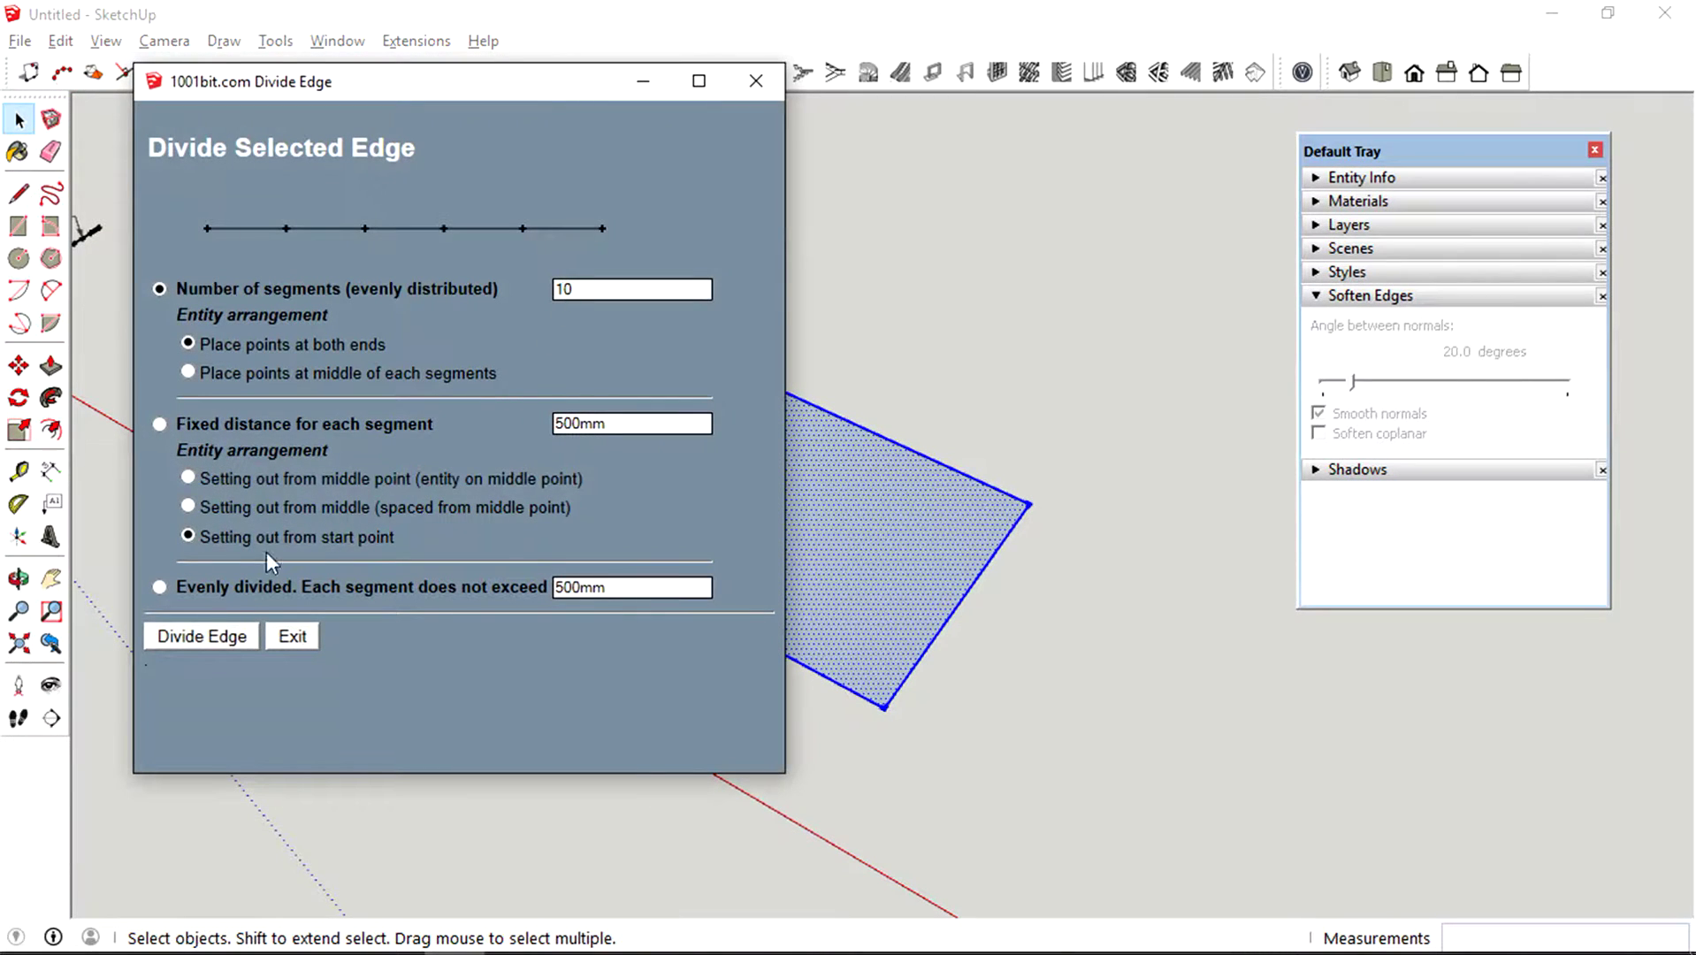
{"action": "left_click", "coordinate": [202, 635]}
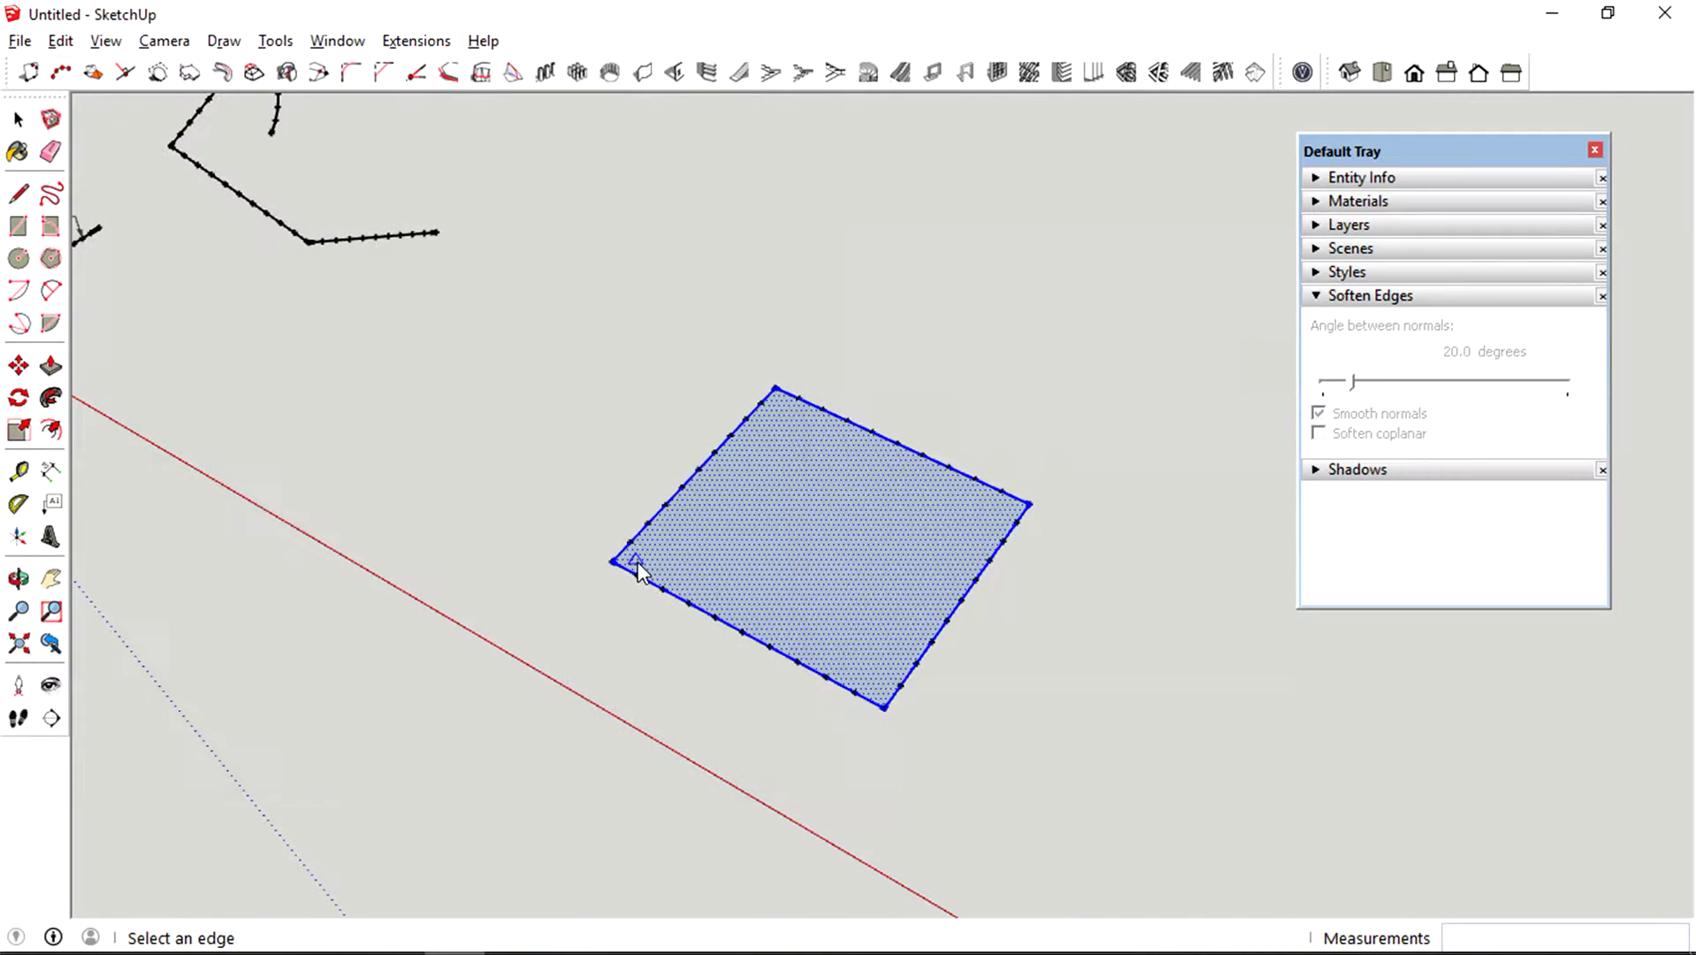
{"action": "middle_click_drag", "start_coordinate": [823, 425], "coordinate": [901, 470]}
{"action": "key", "text": "space"}
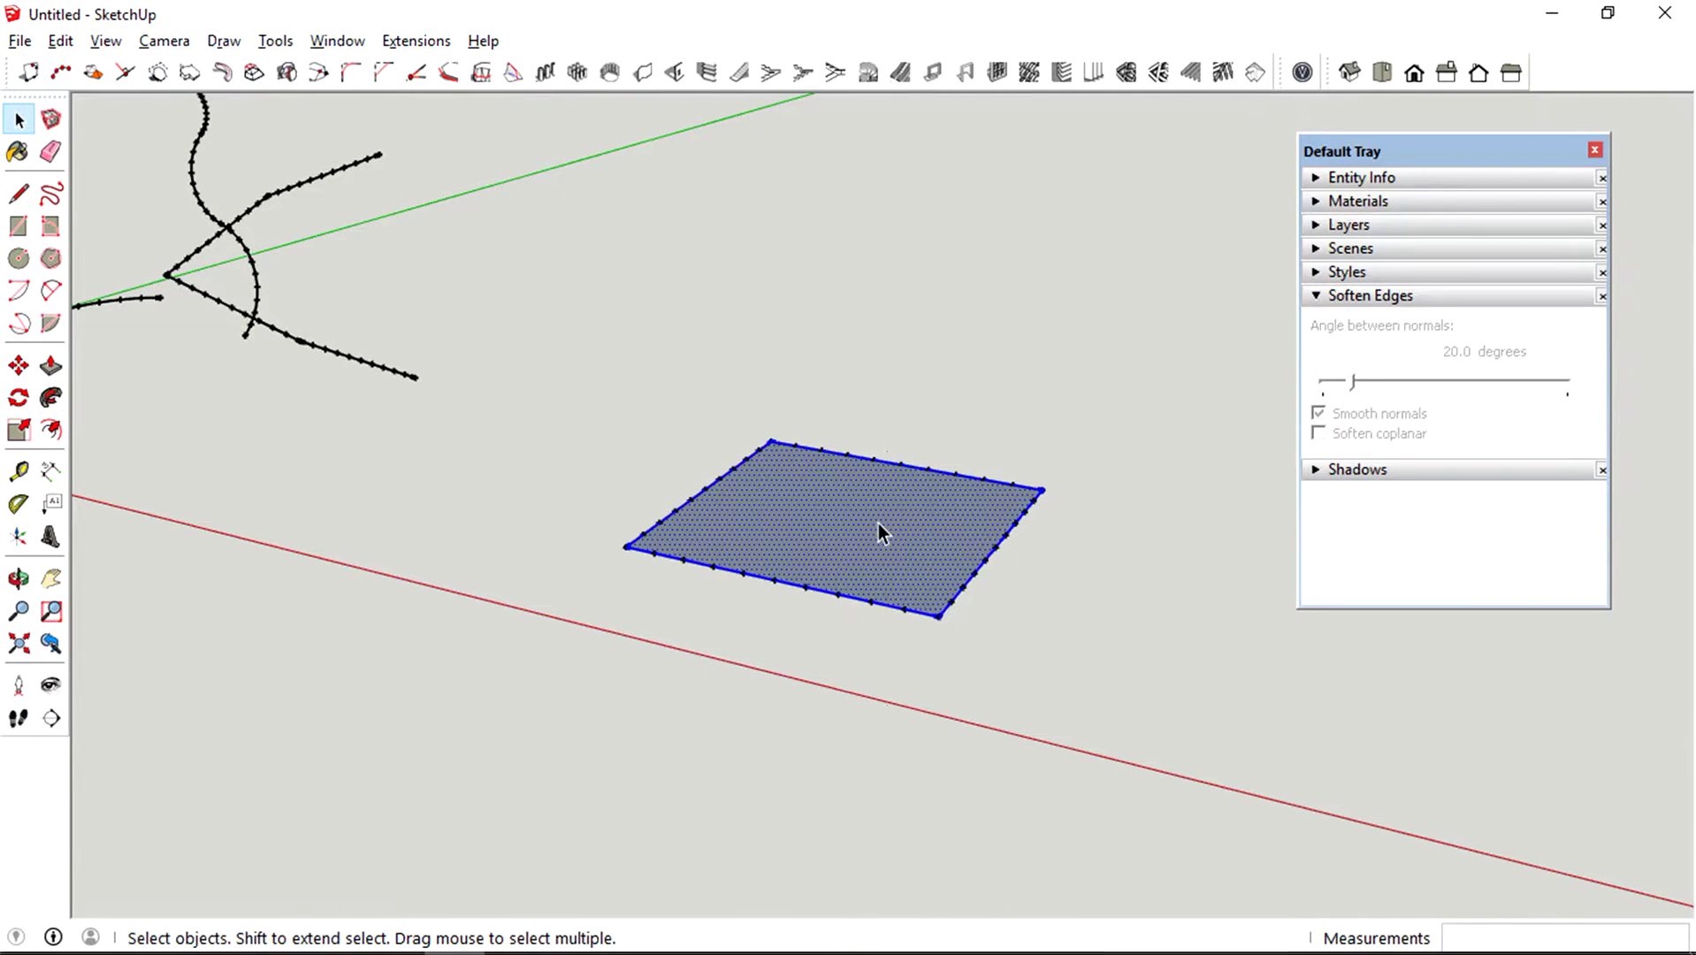
- Delete the rectangle's face, keeping only its divided outline
{"action": "left_click", "coordinate": [1005, 361]}
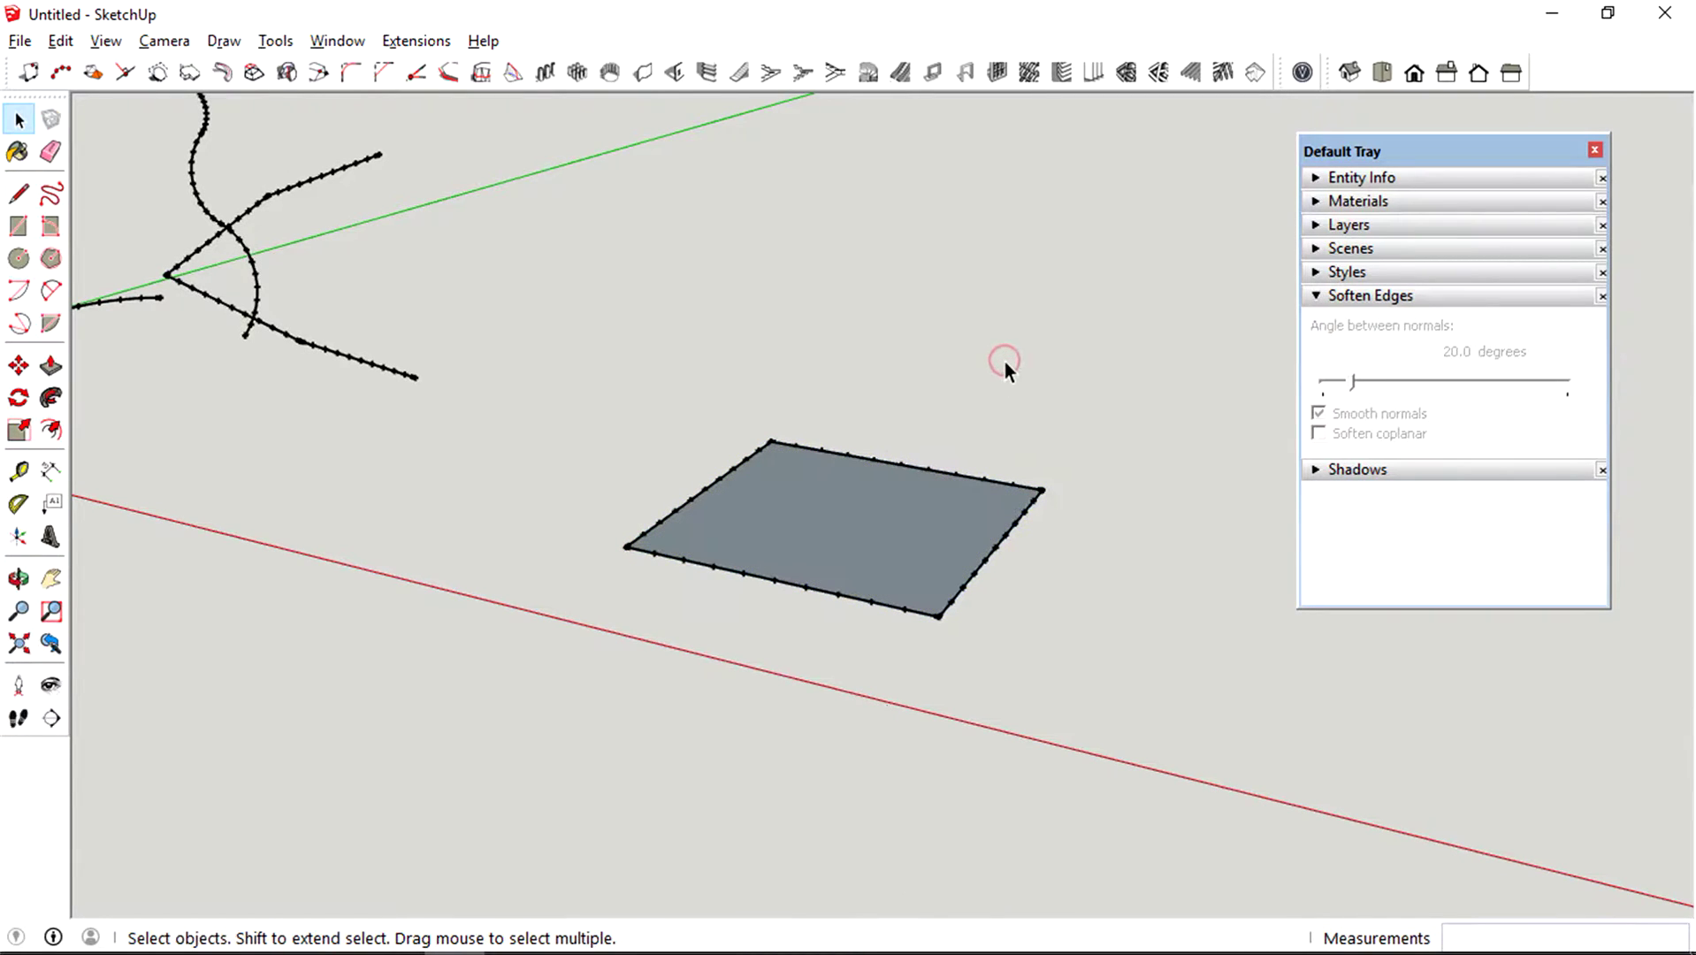
{"action": "left_click", "coordinate": [807, 504]}
{"action": "key", "text": "Delete"}
{"action": "middle_click_drag", "start_coordinate": [888, 476], "coordinate": [904, 618]}
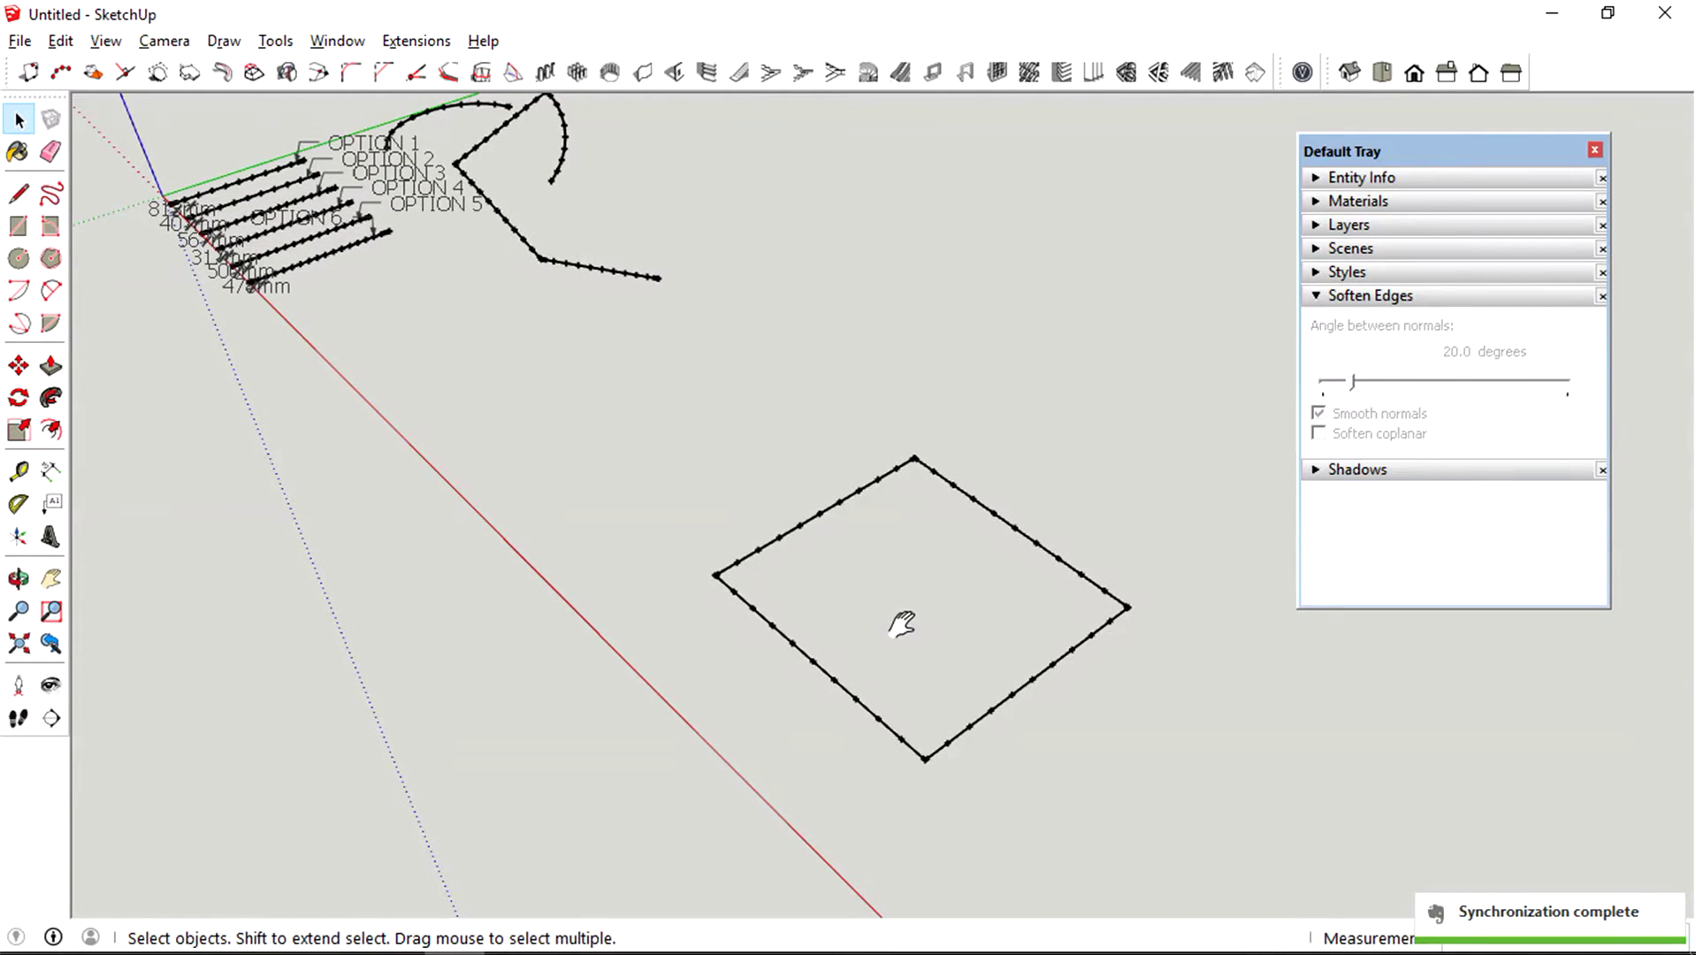